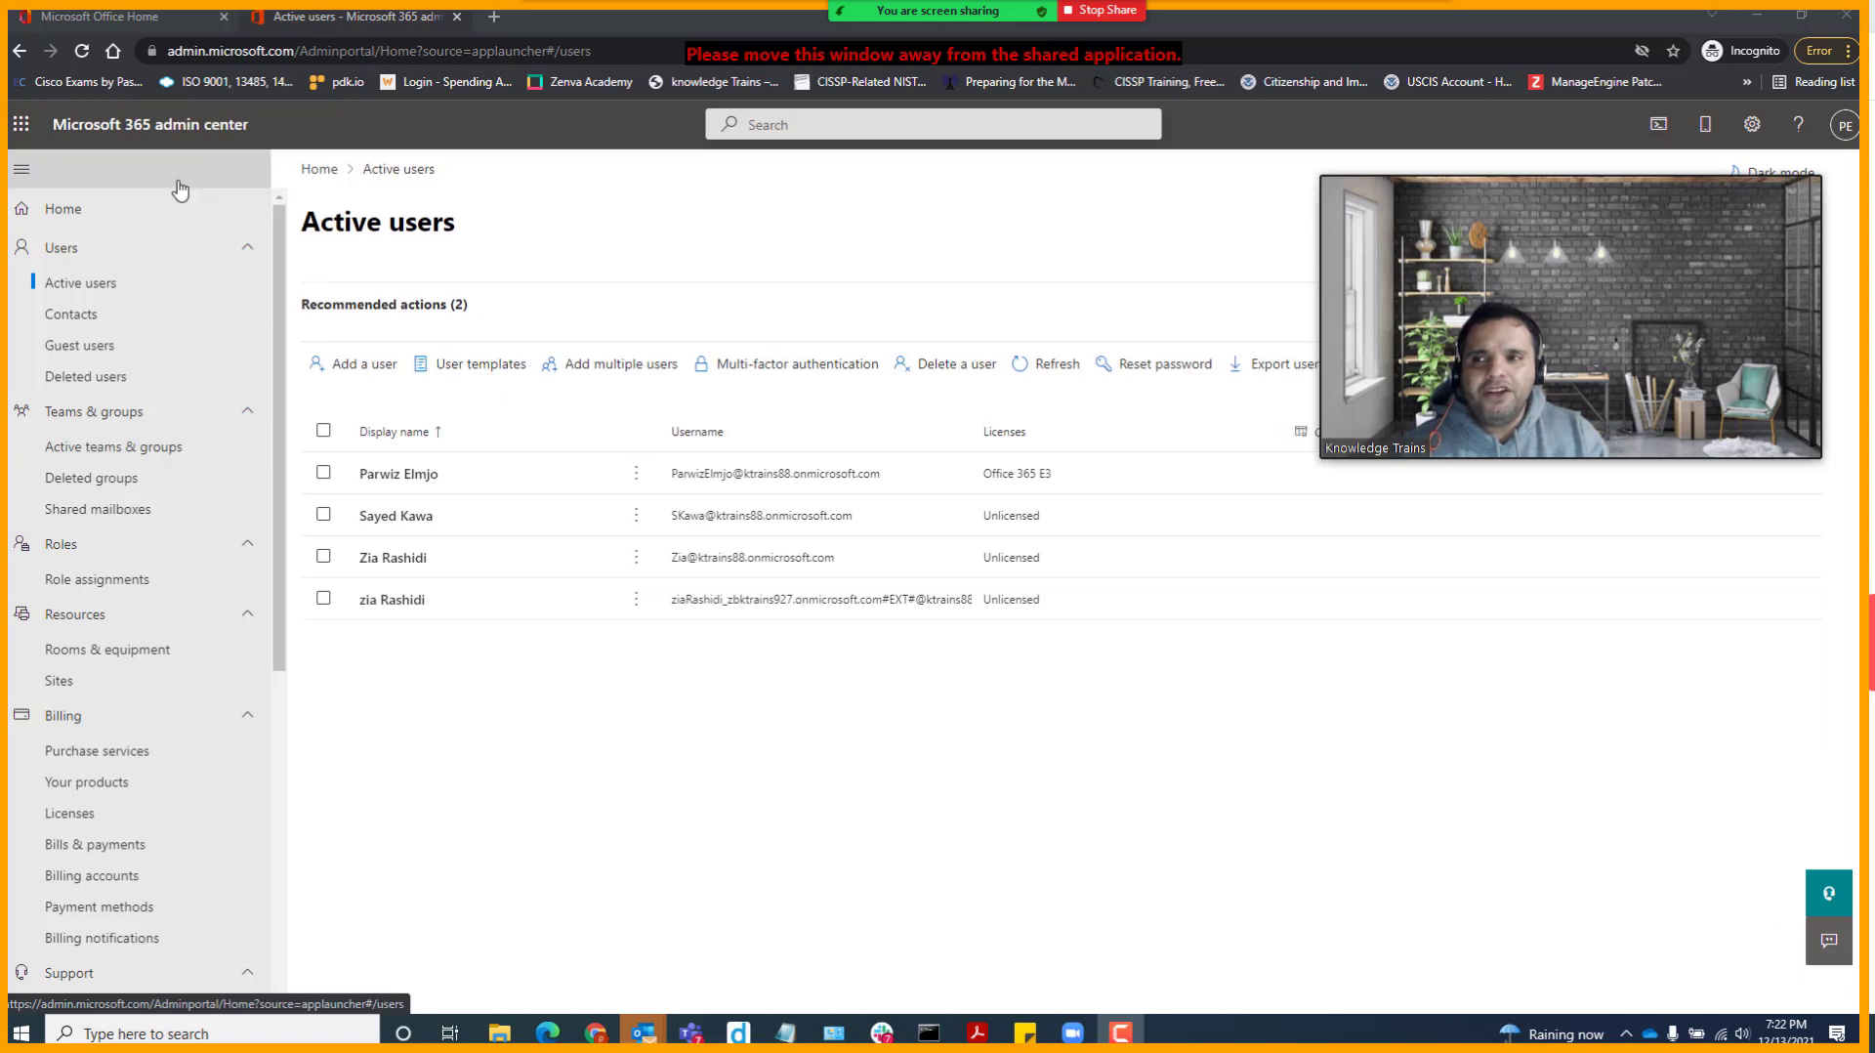
# Step: Open the full member list of the All Company group from the active teams and groups
pyautogui.click(101, 455)
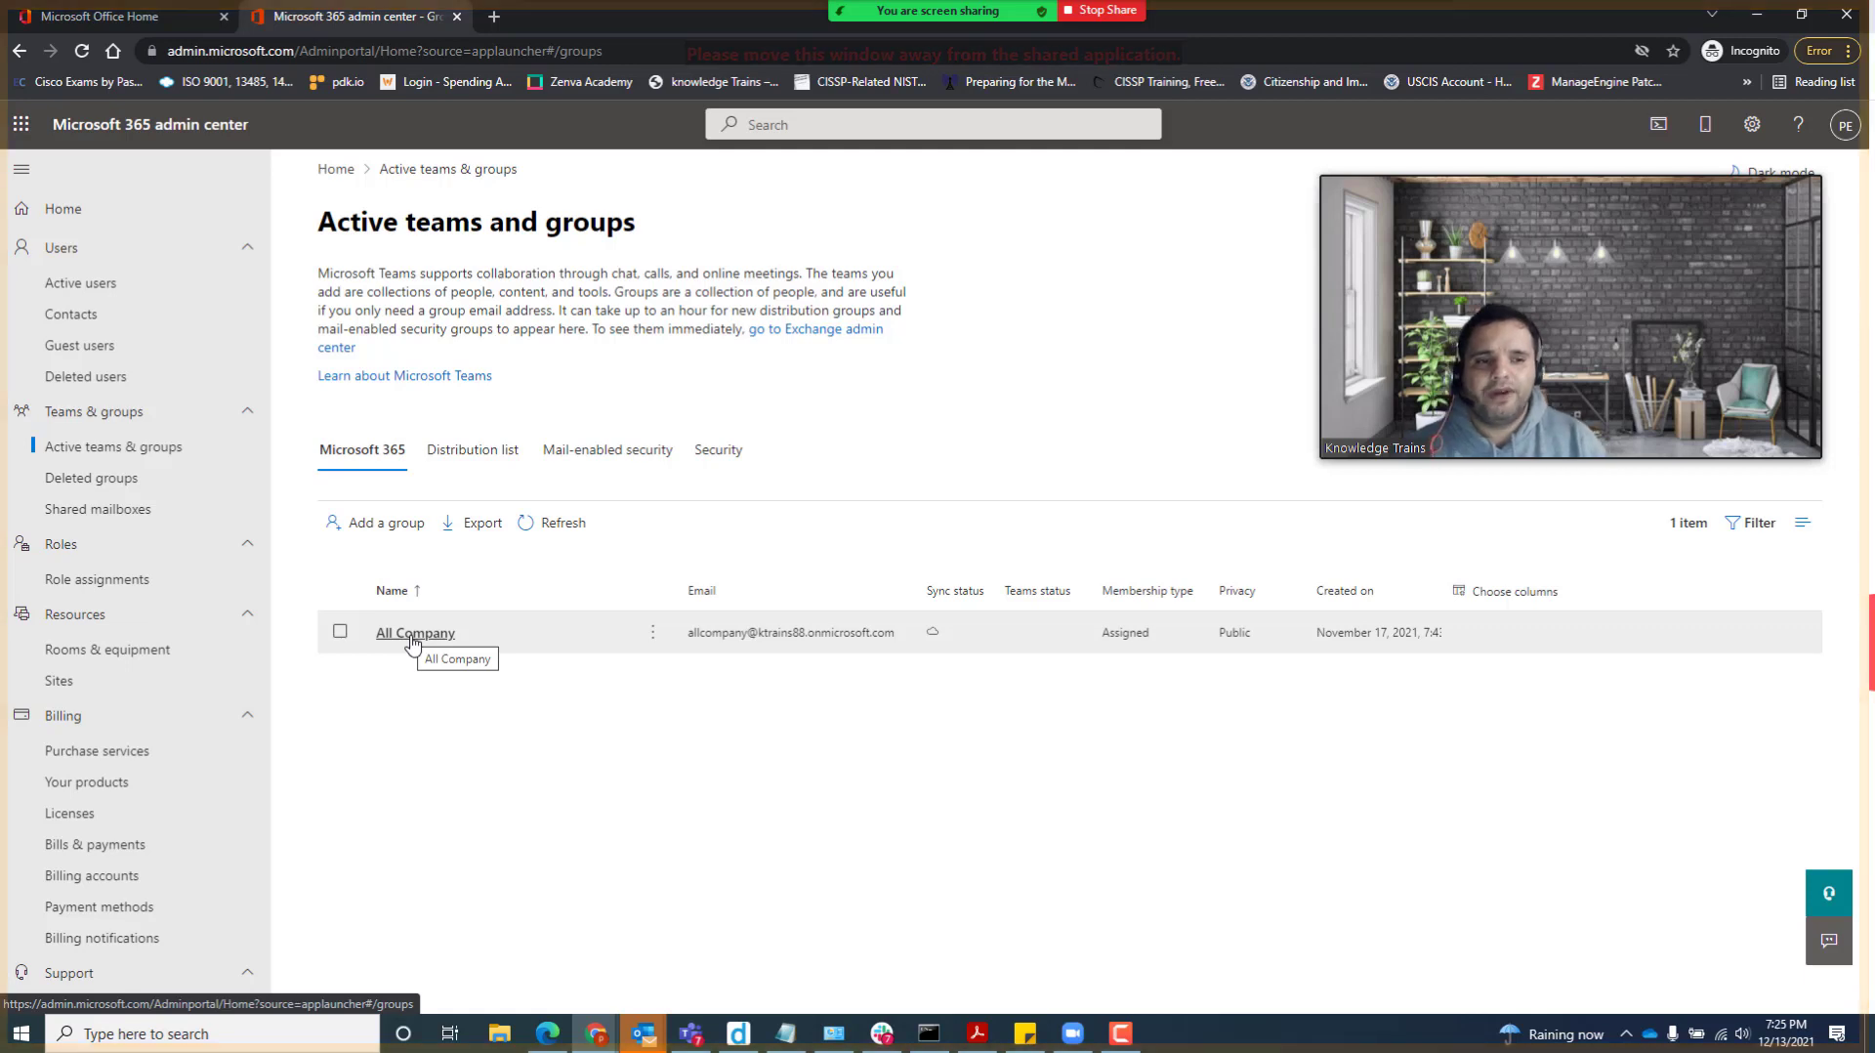
pyautogui.click(411, 636)
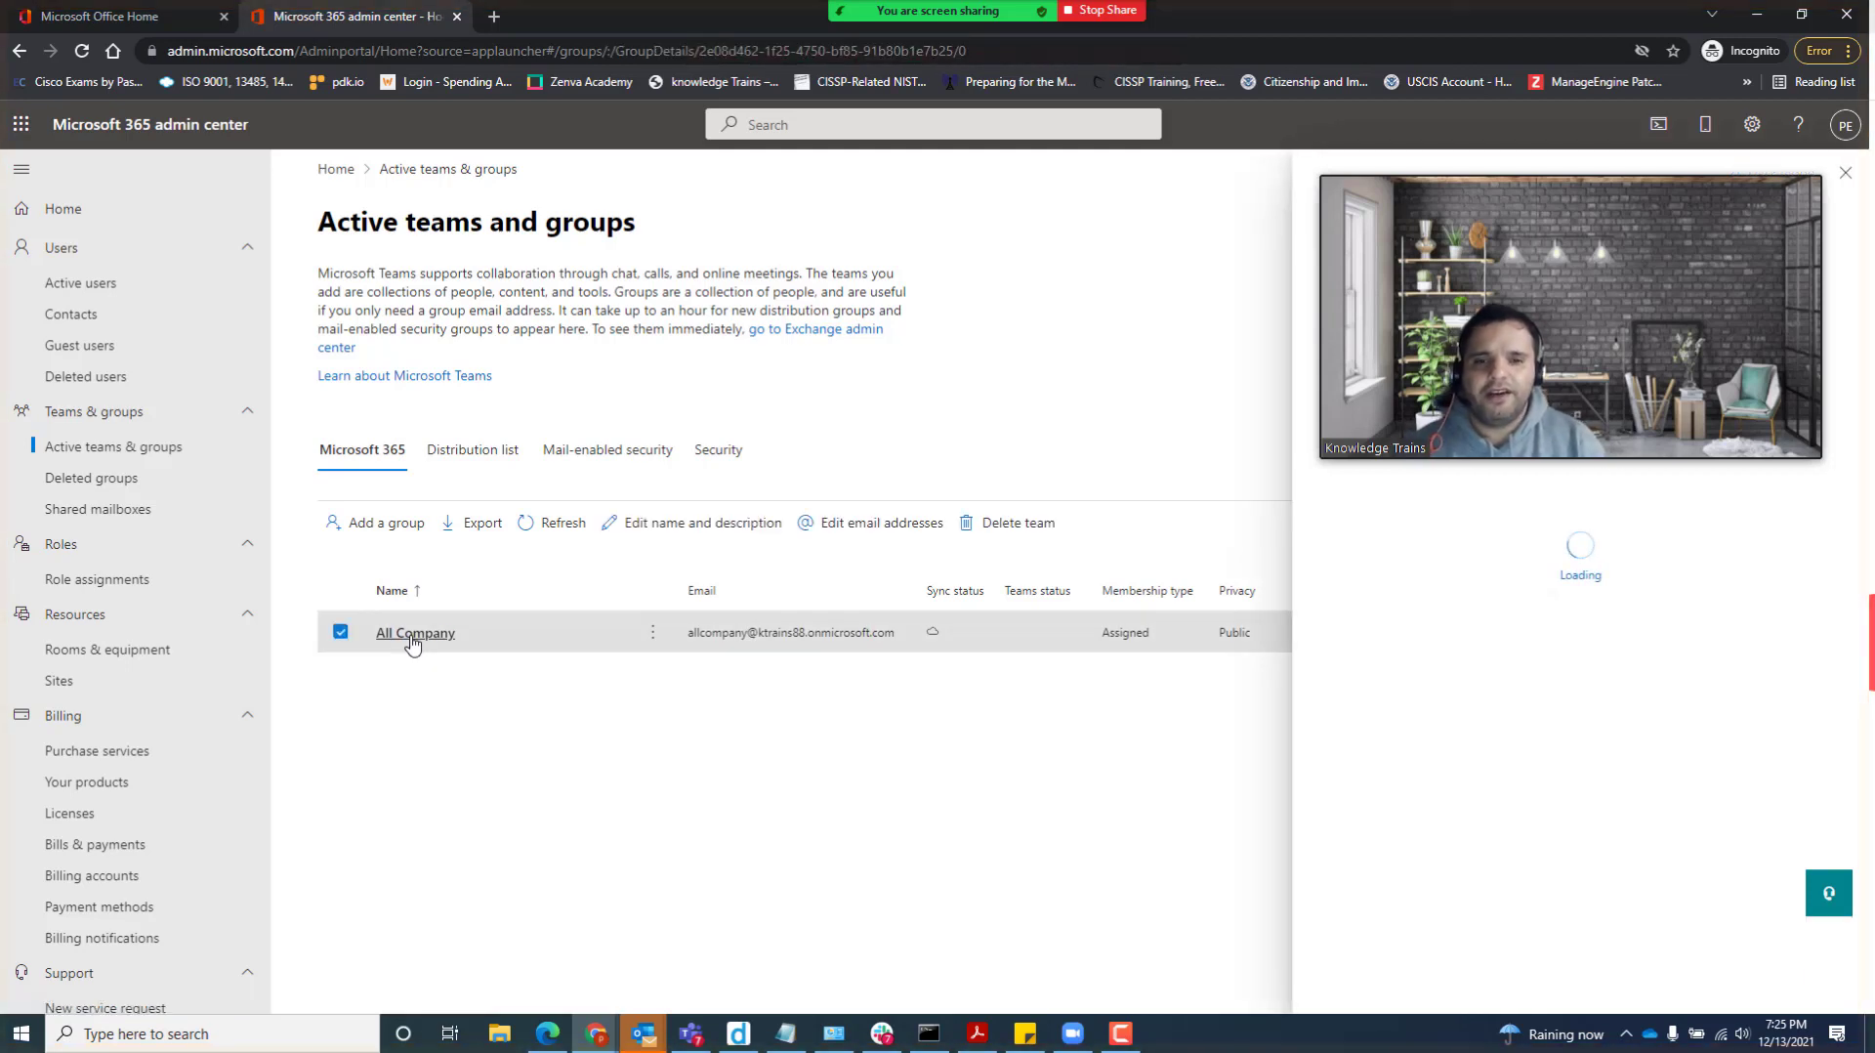
pyautogui.moveTo(1555, 174); pyautogui.dragTo(961, 174)
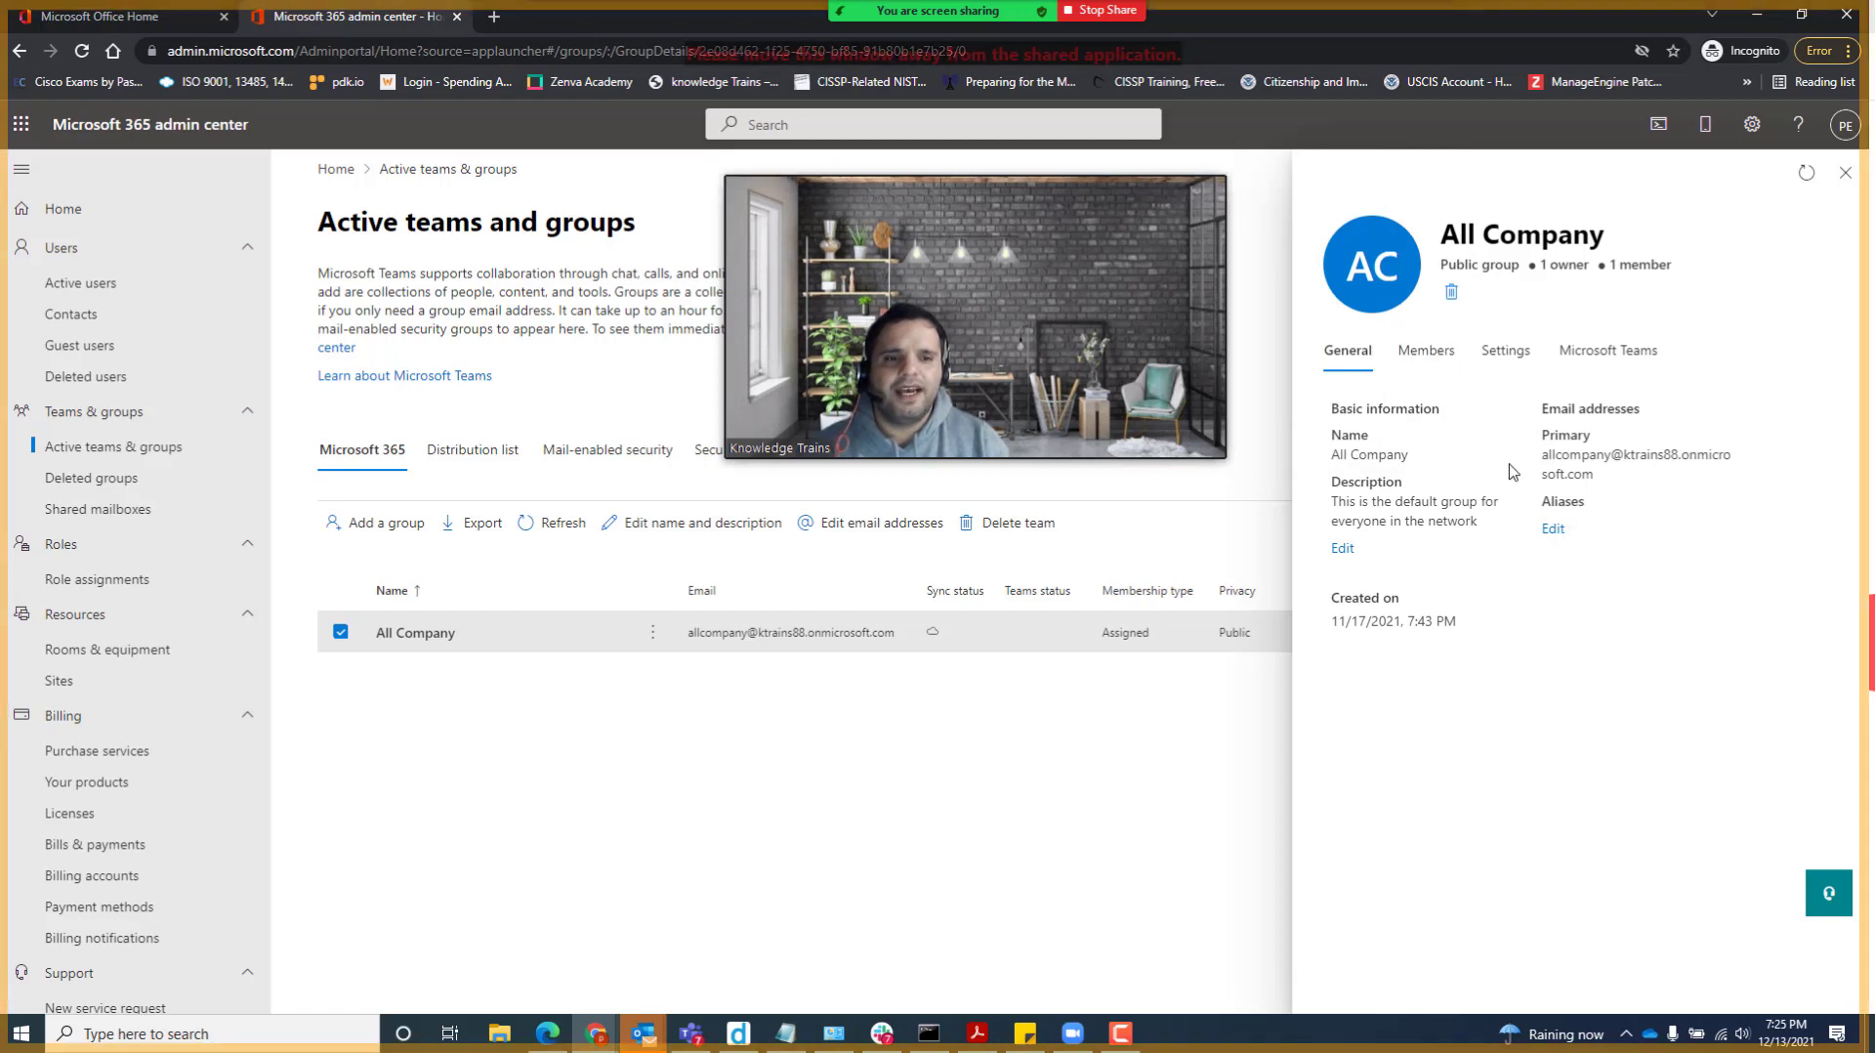
pyautogui.click(1427, 367)
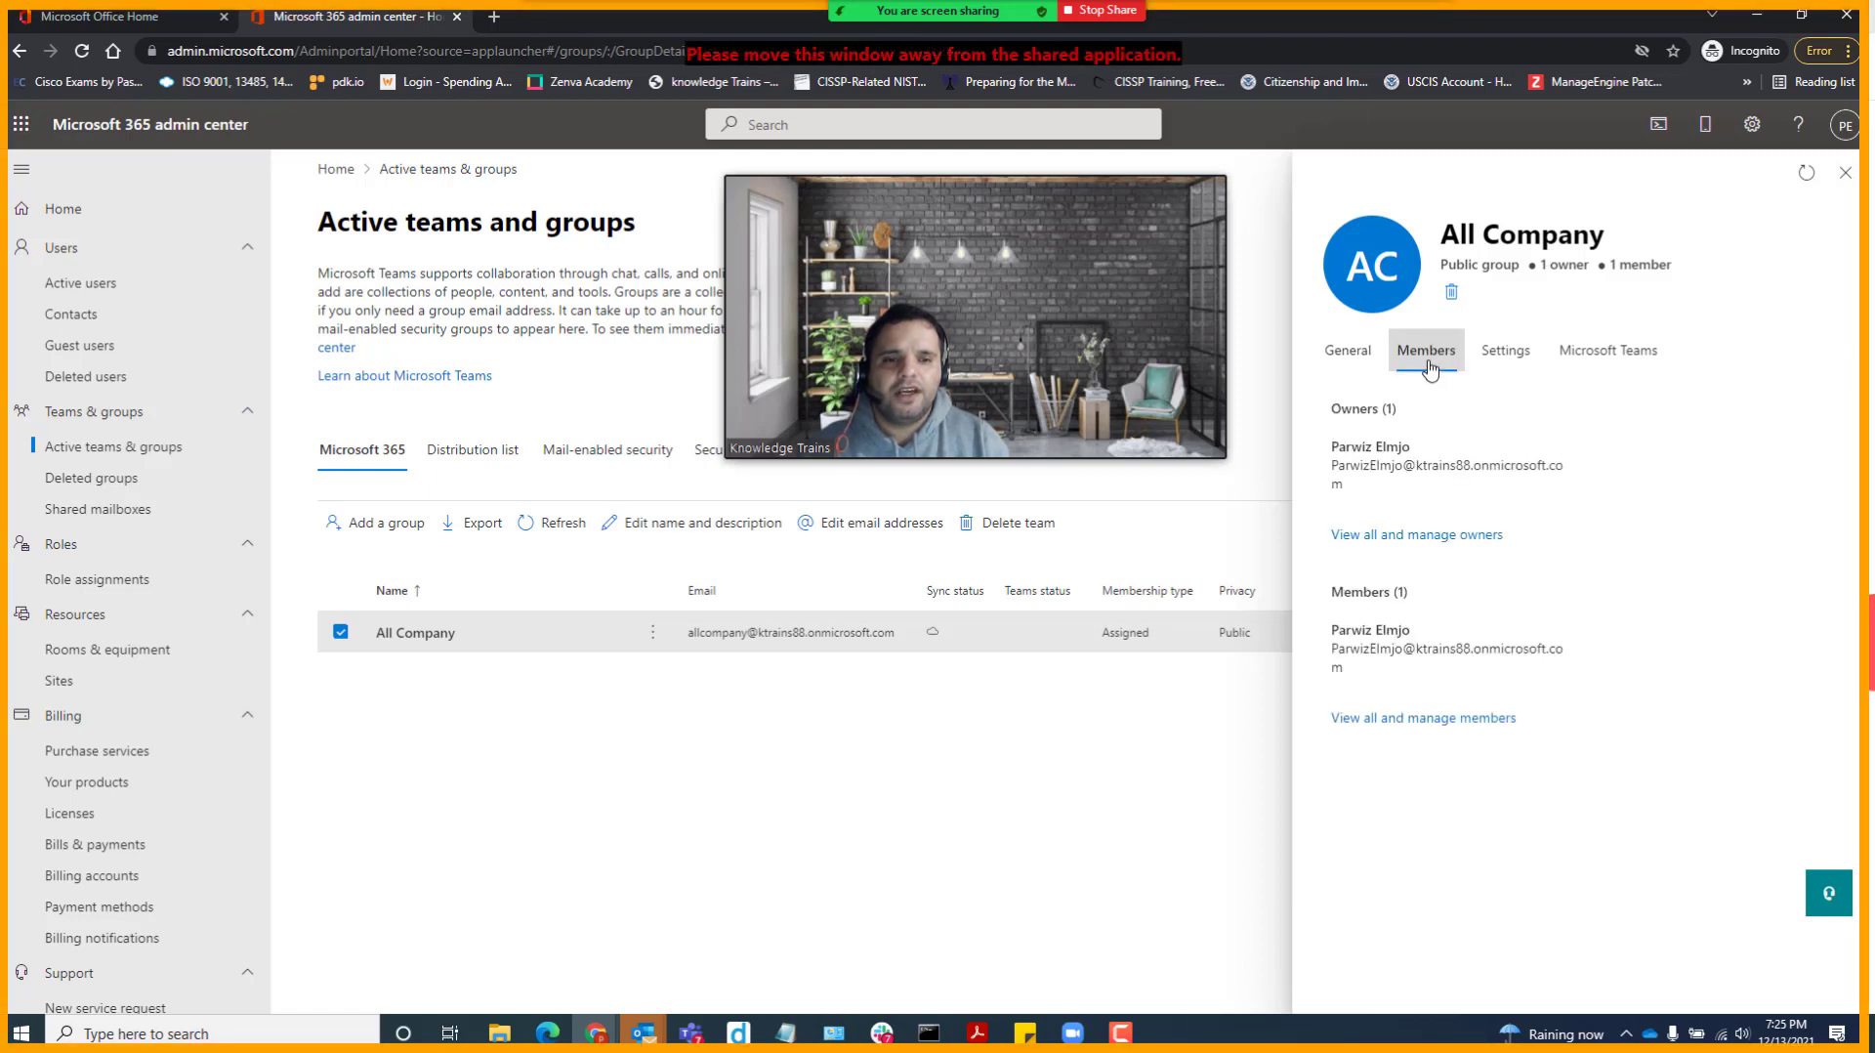
pyautogui.click(1377, 722)
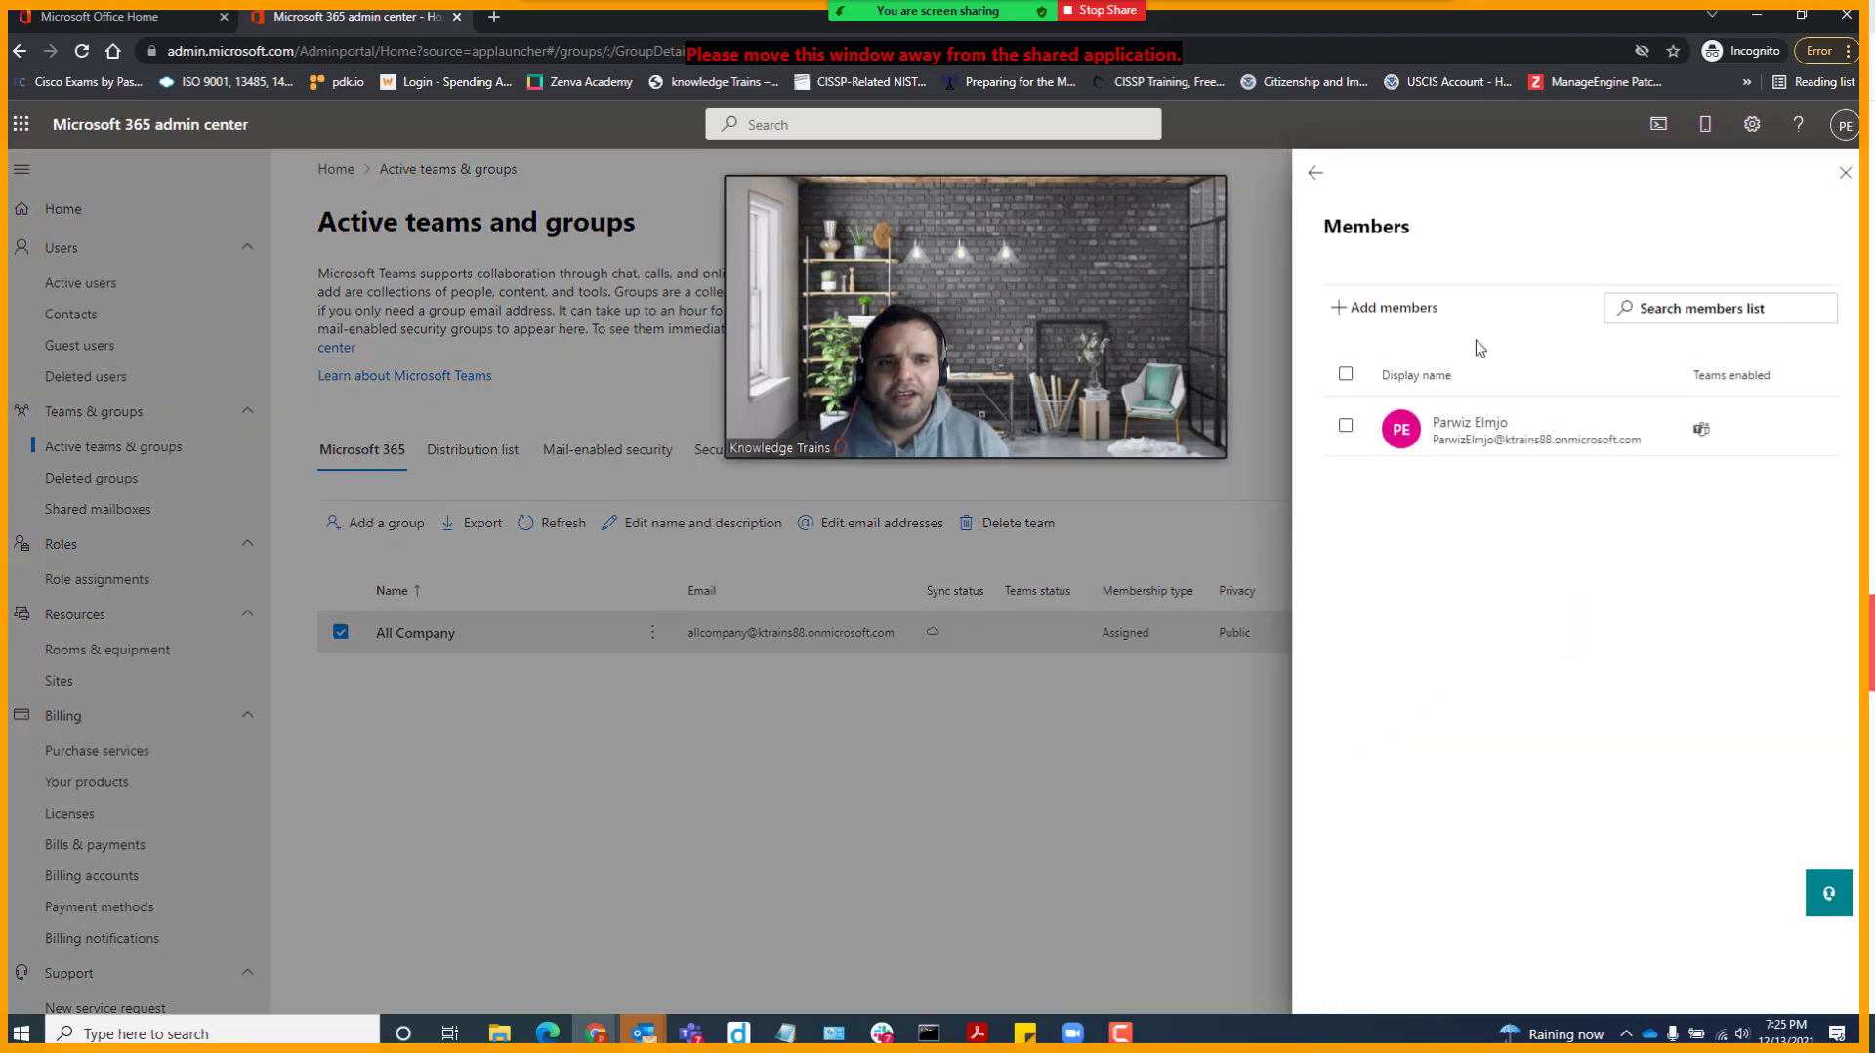
# Step: Add the first two users in the list of available users to the All Company group, saving each one separately
pyautogui.click(1377, 313)
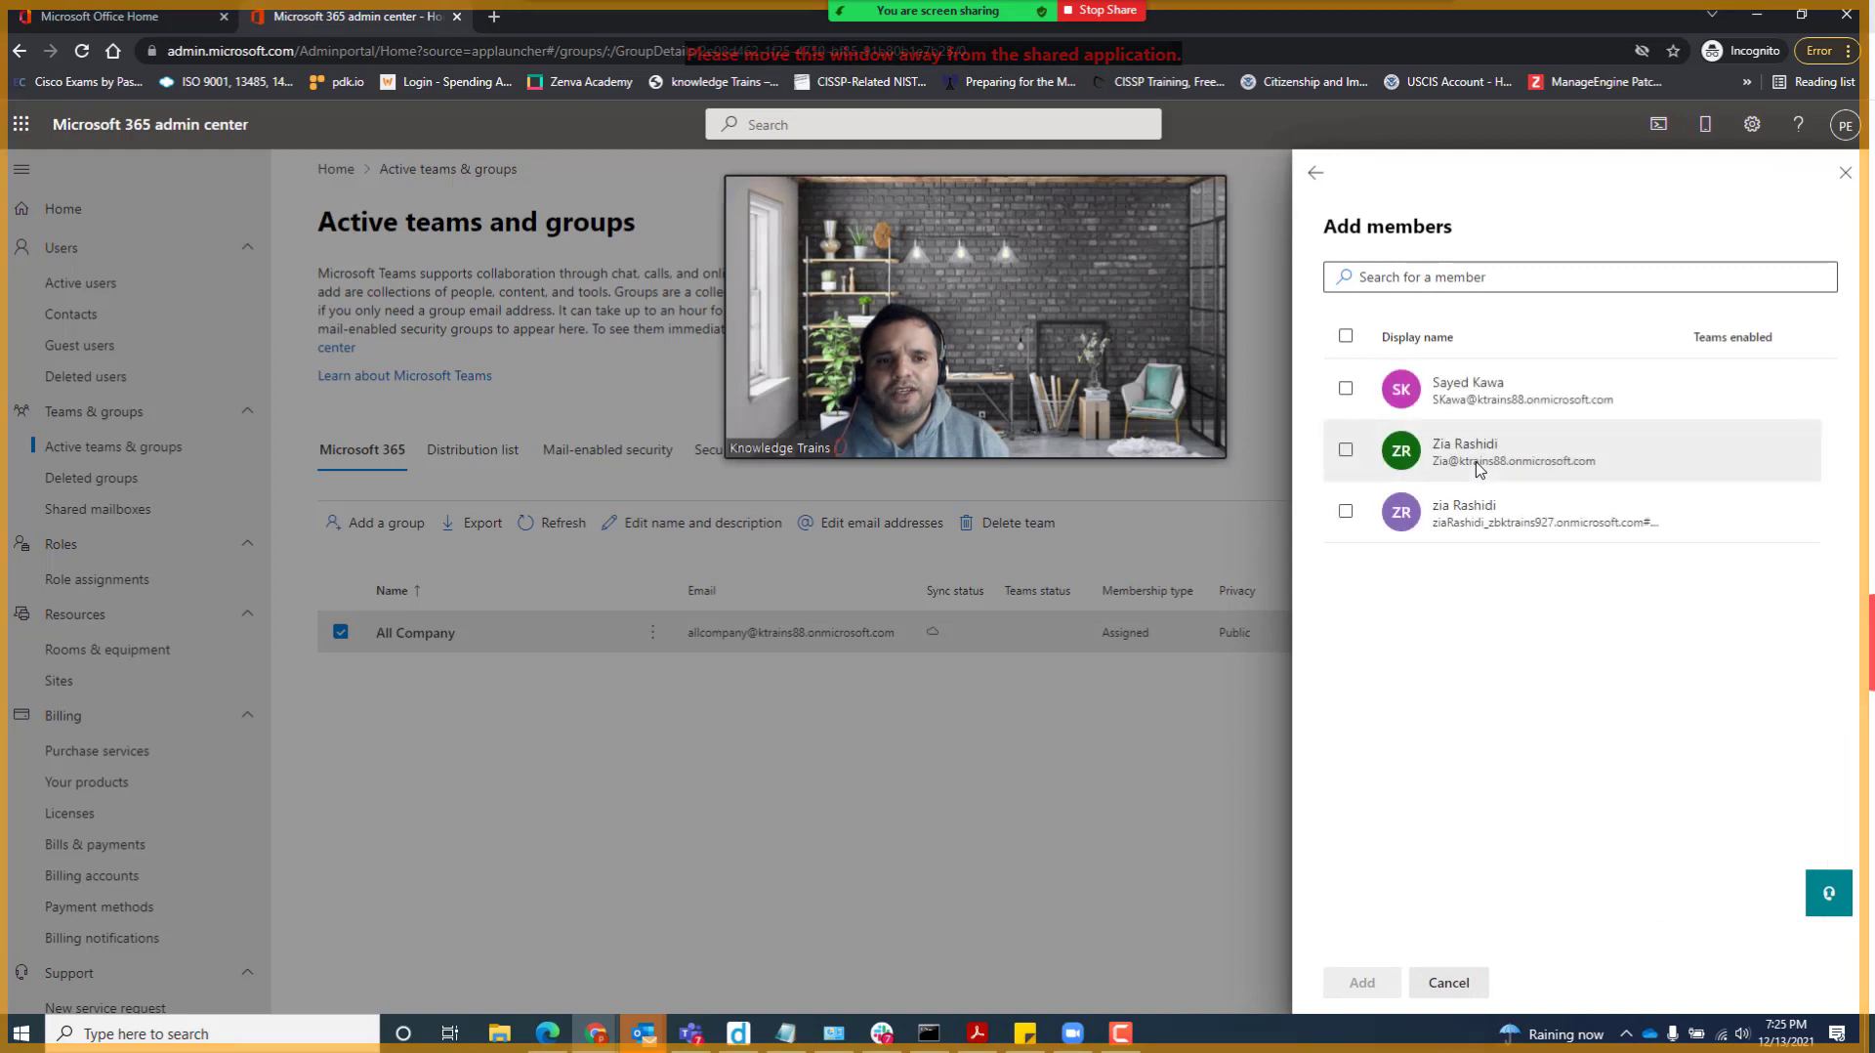
pyautogui.click(1345, 395)
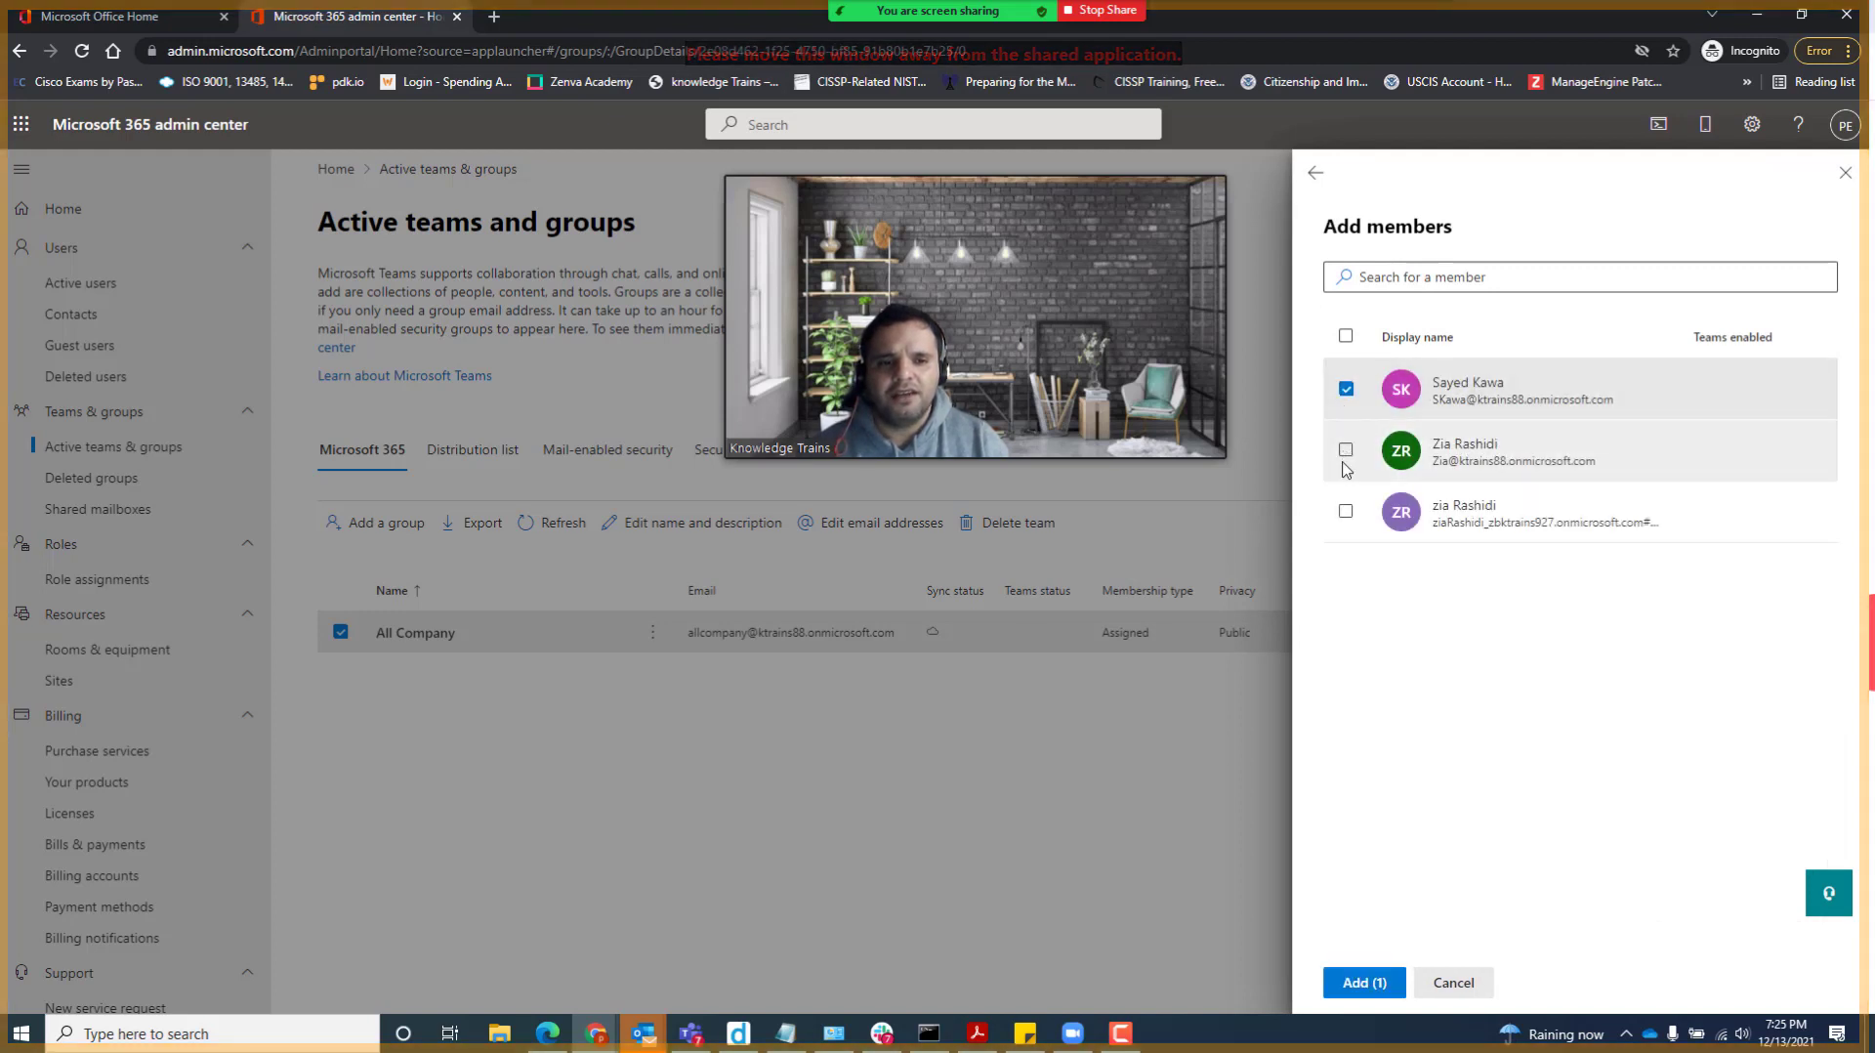
pyautogui.click(1365, 984)
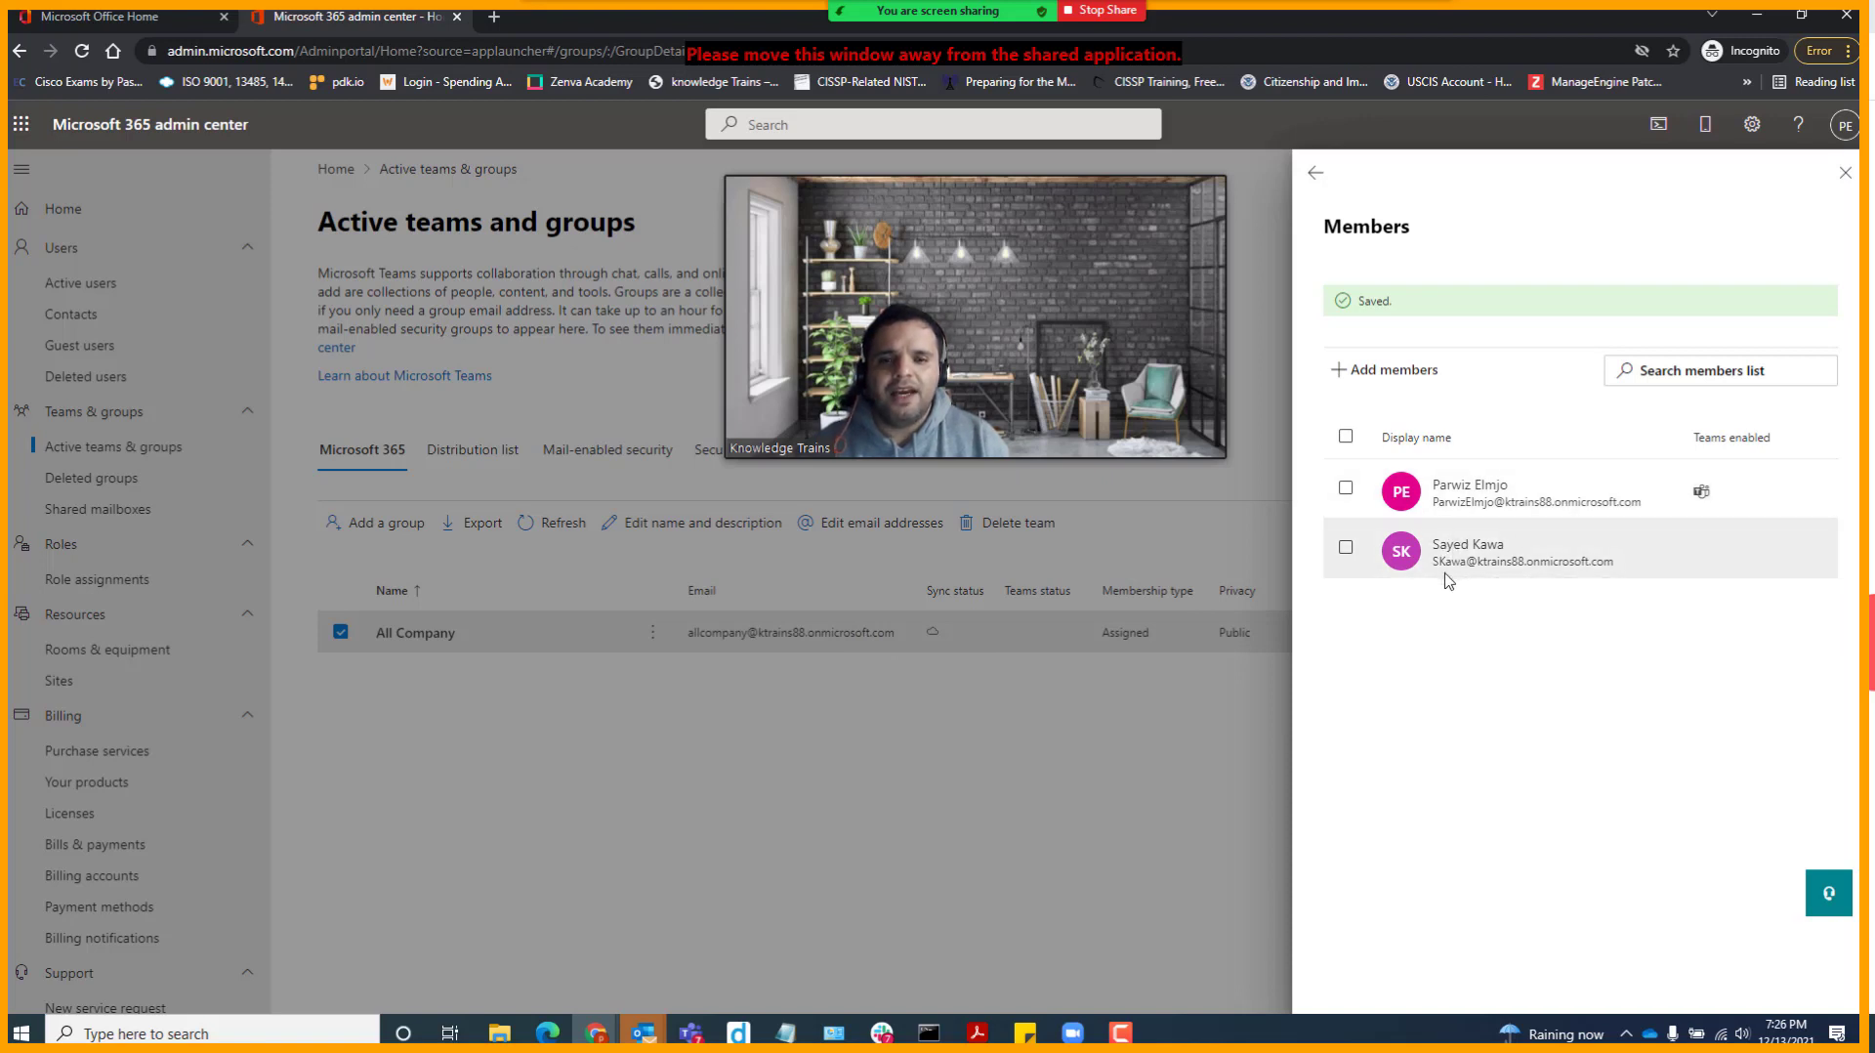
pyautogui.click(1391, 376)
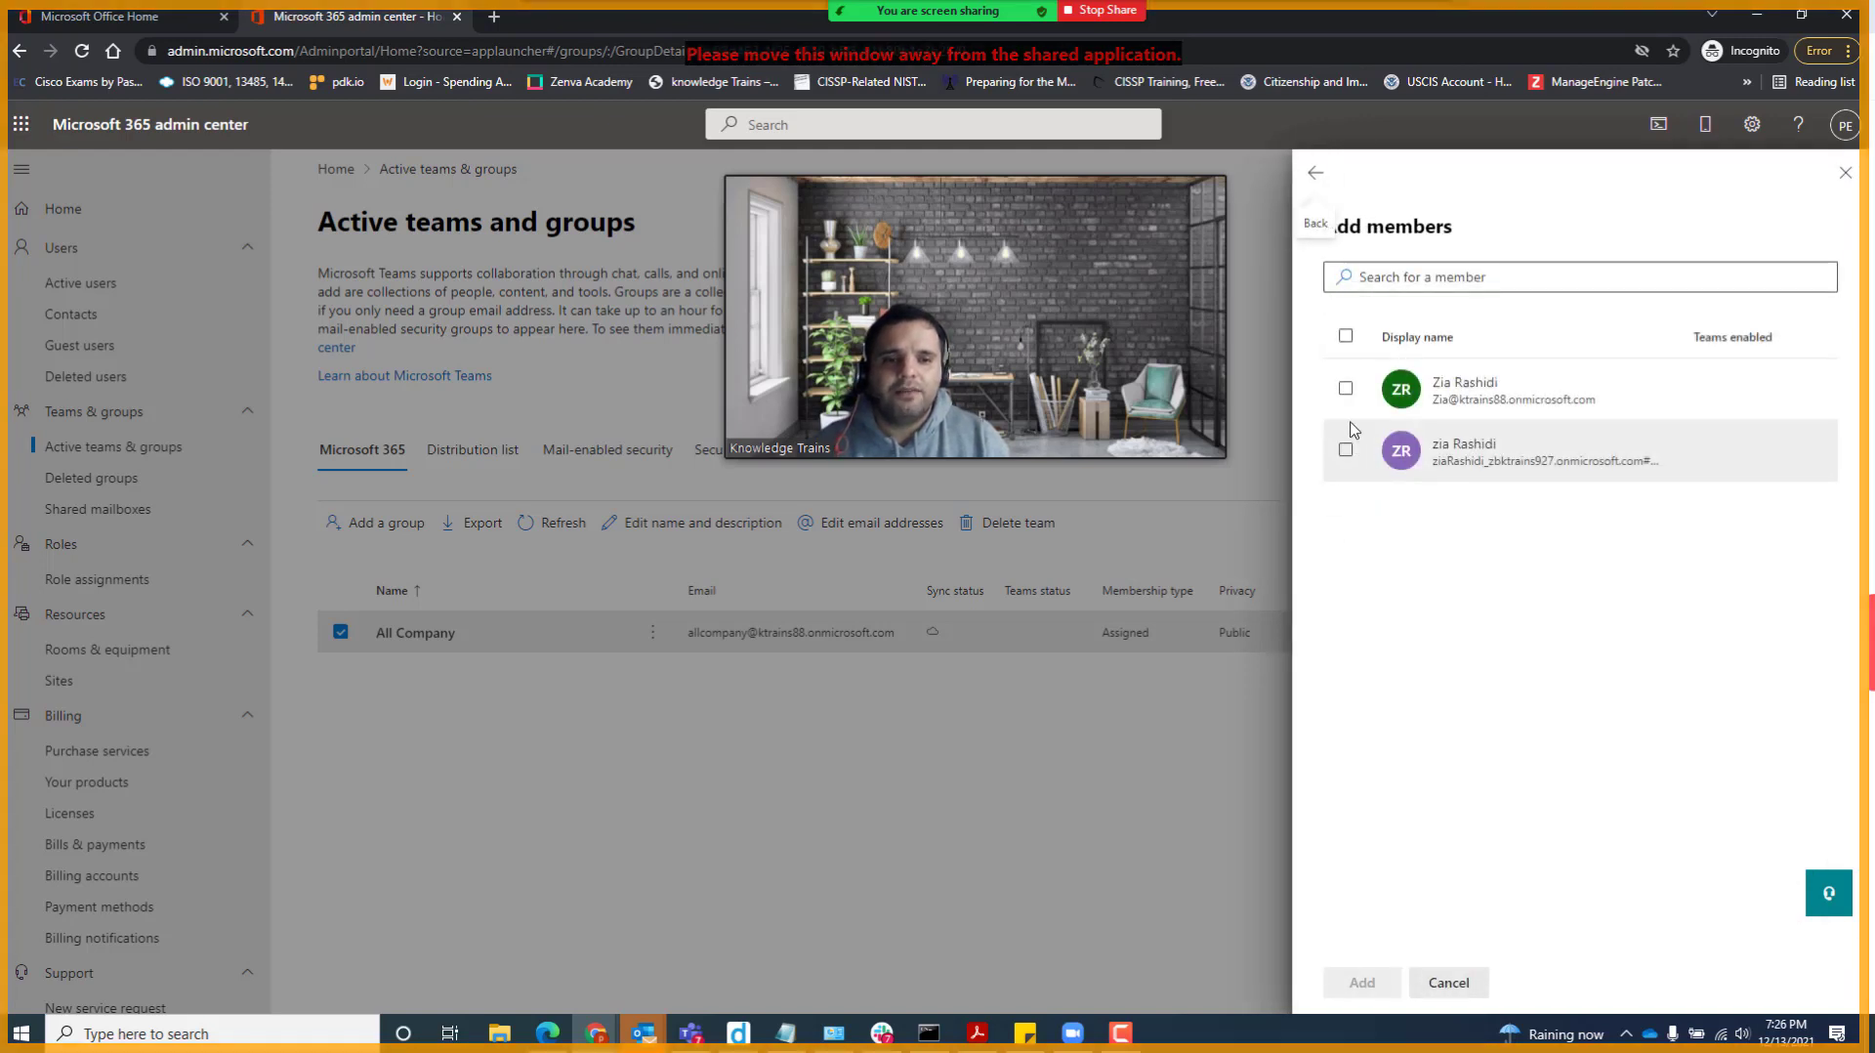
pyautogui.click(1346, 388)
pyautogui.click(1364, 983)
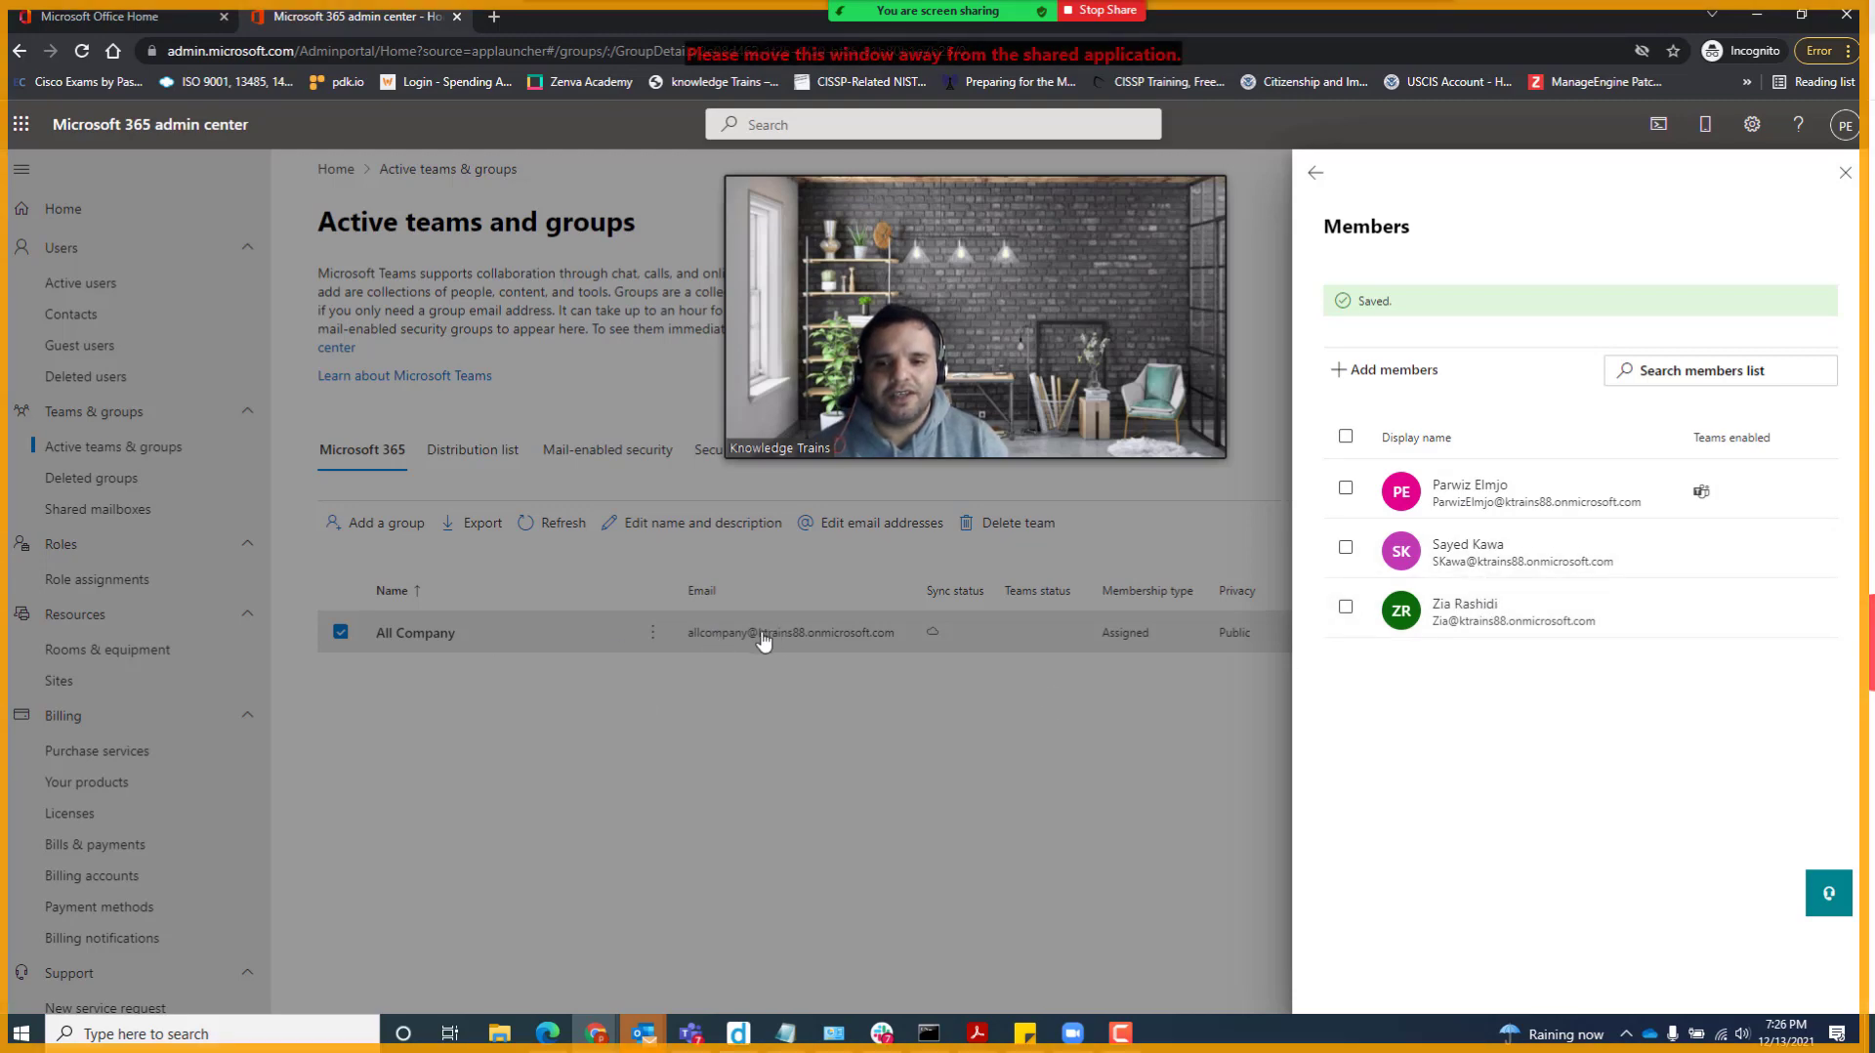
# Step: Rename the All Company group to KTStaffs, save the change and return to the group's details
pyautogui.click(1315, 174)
pyautogui.click(1353, 361)
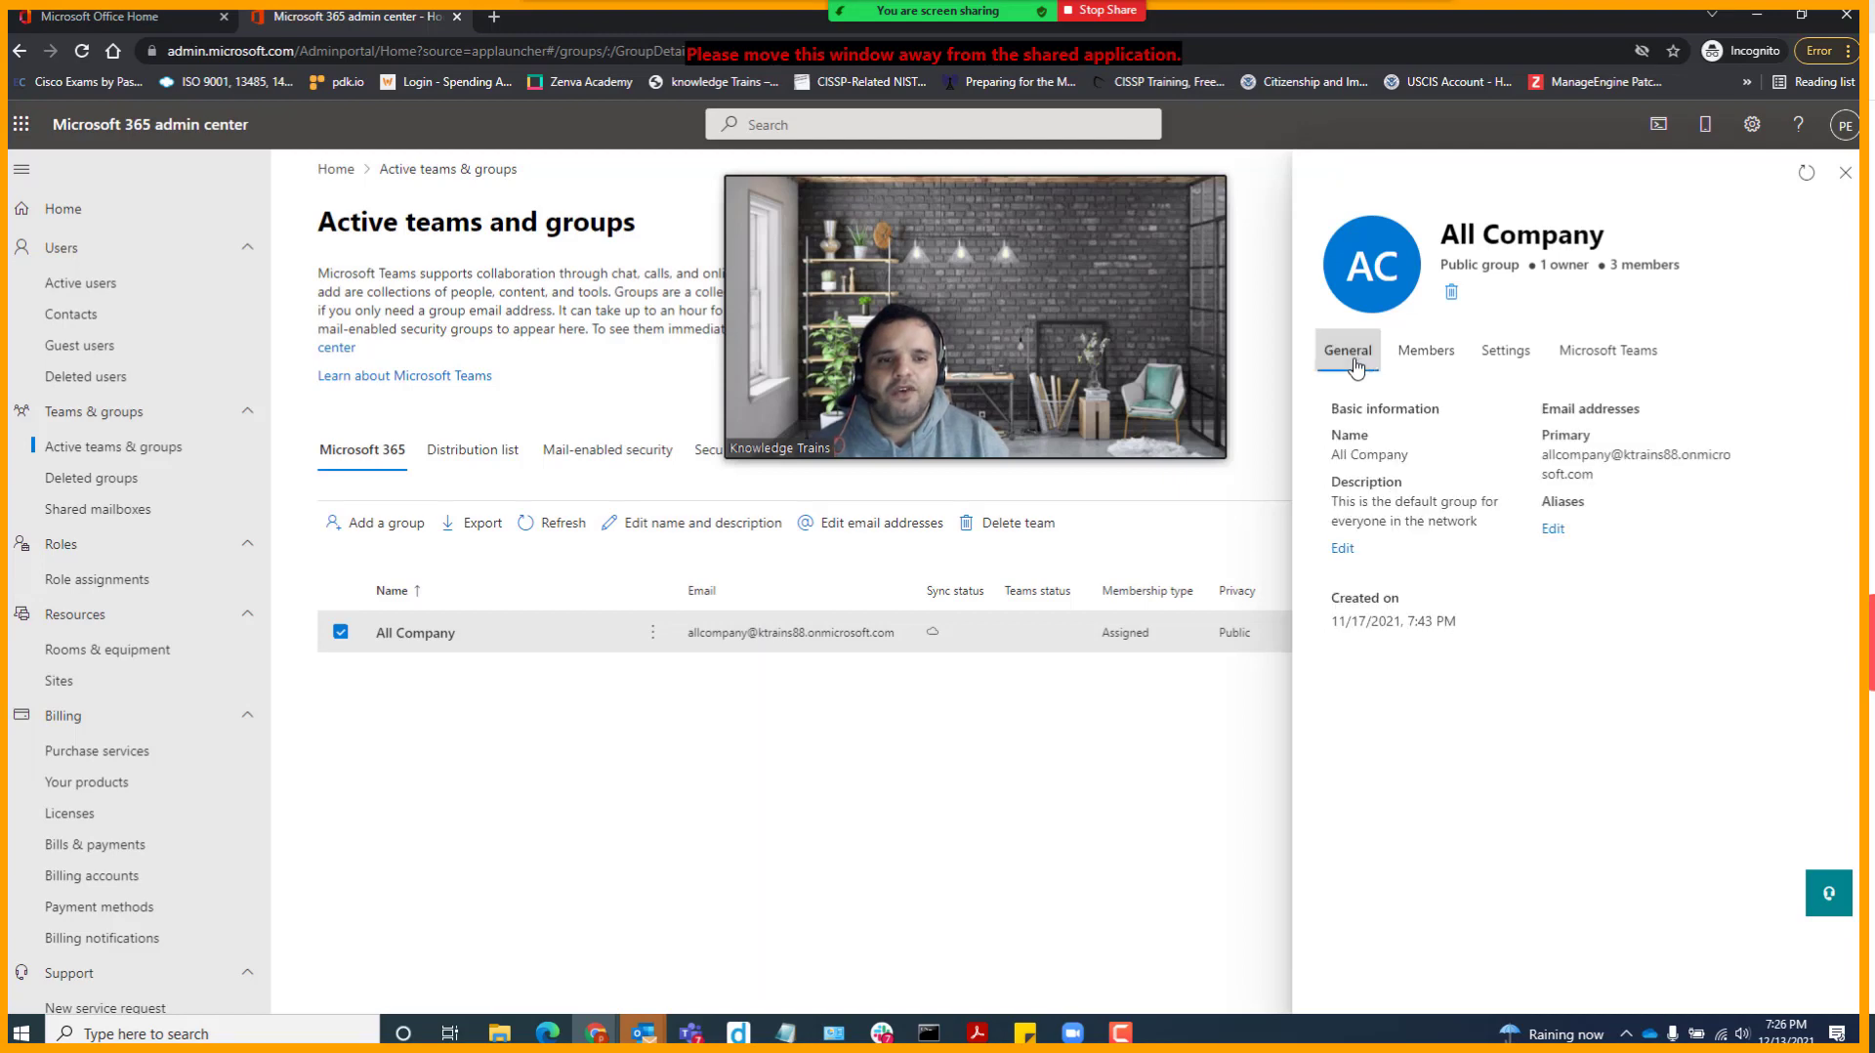
pyautogui.click(1342, 548)
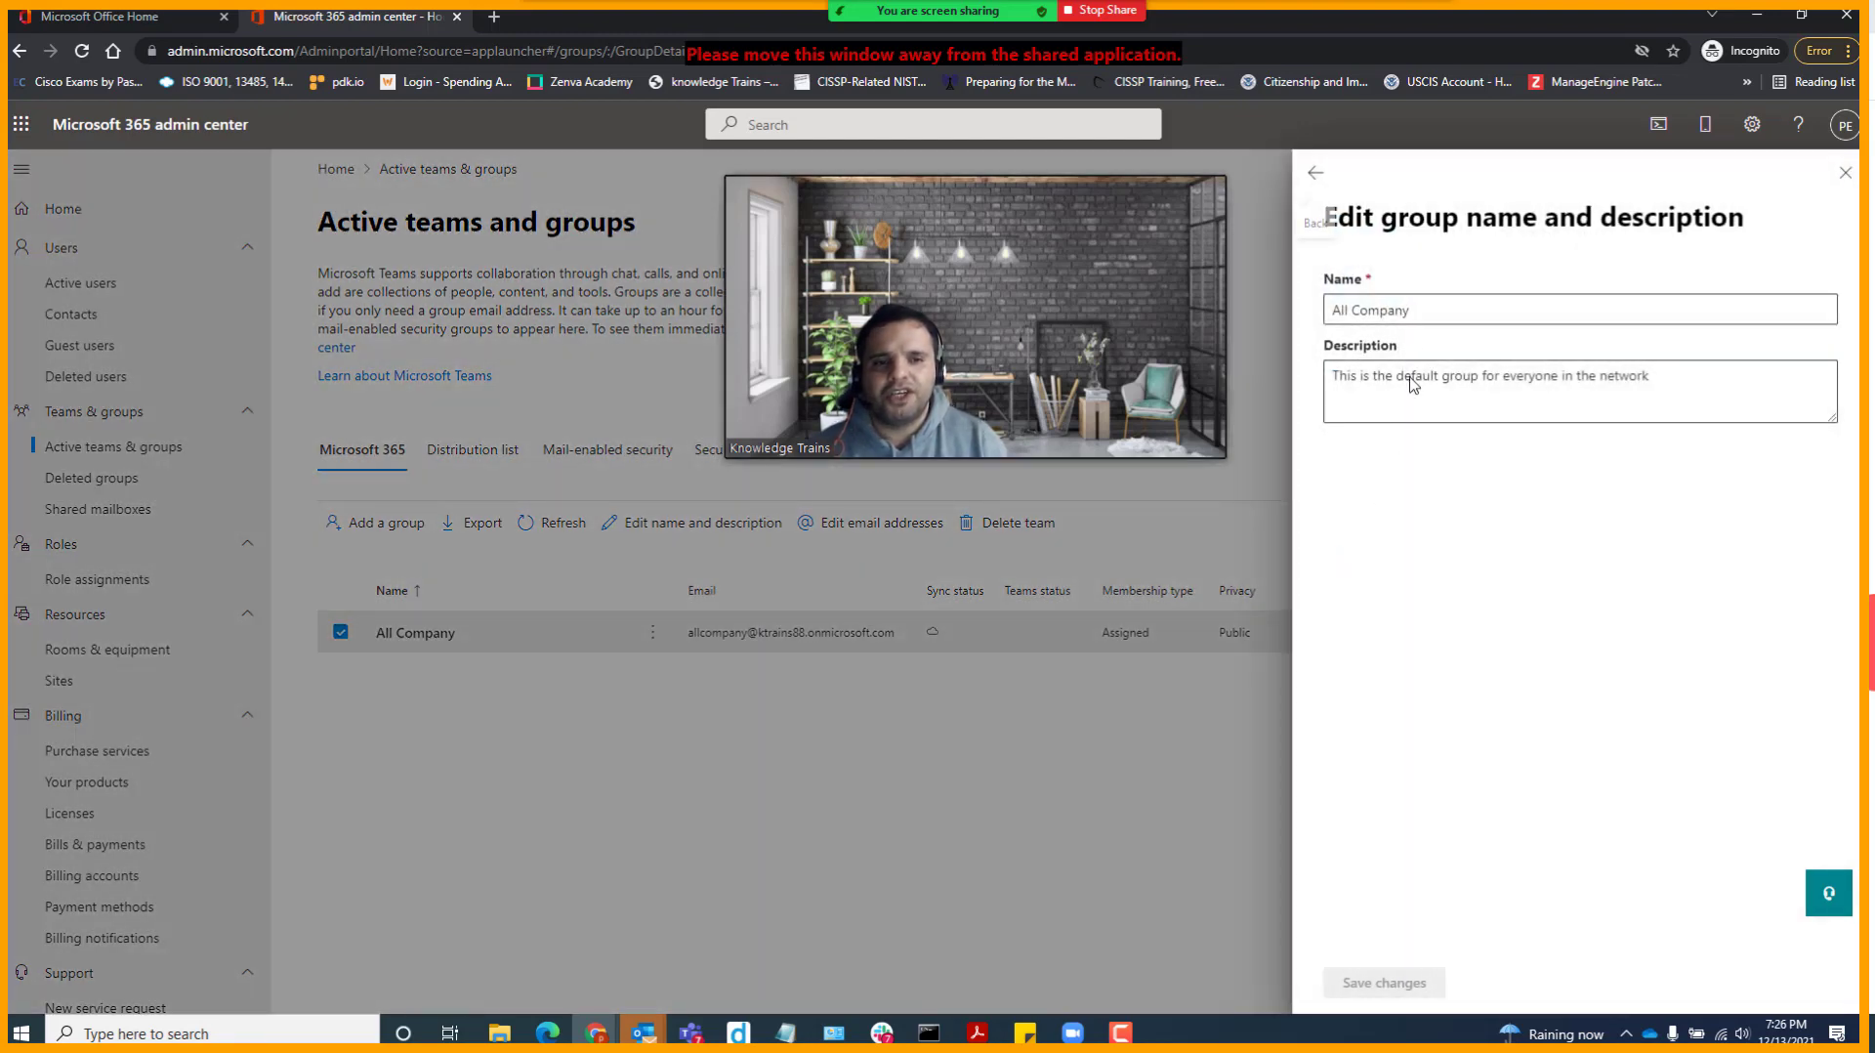
pyautogui.tripleClick(1329, 309)
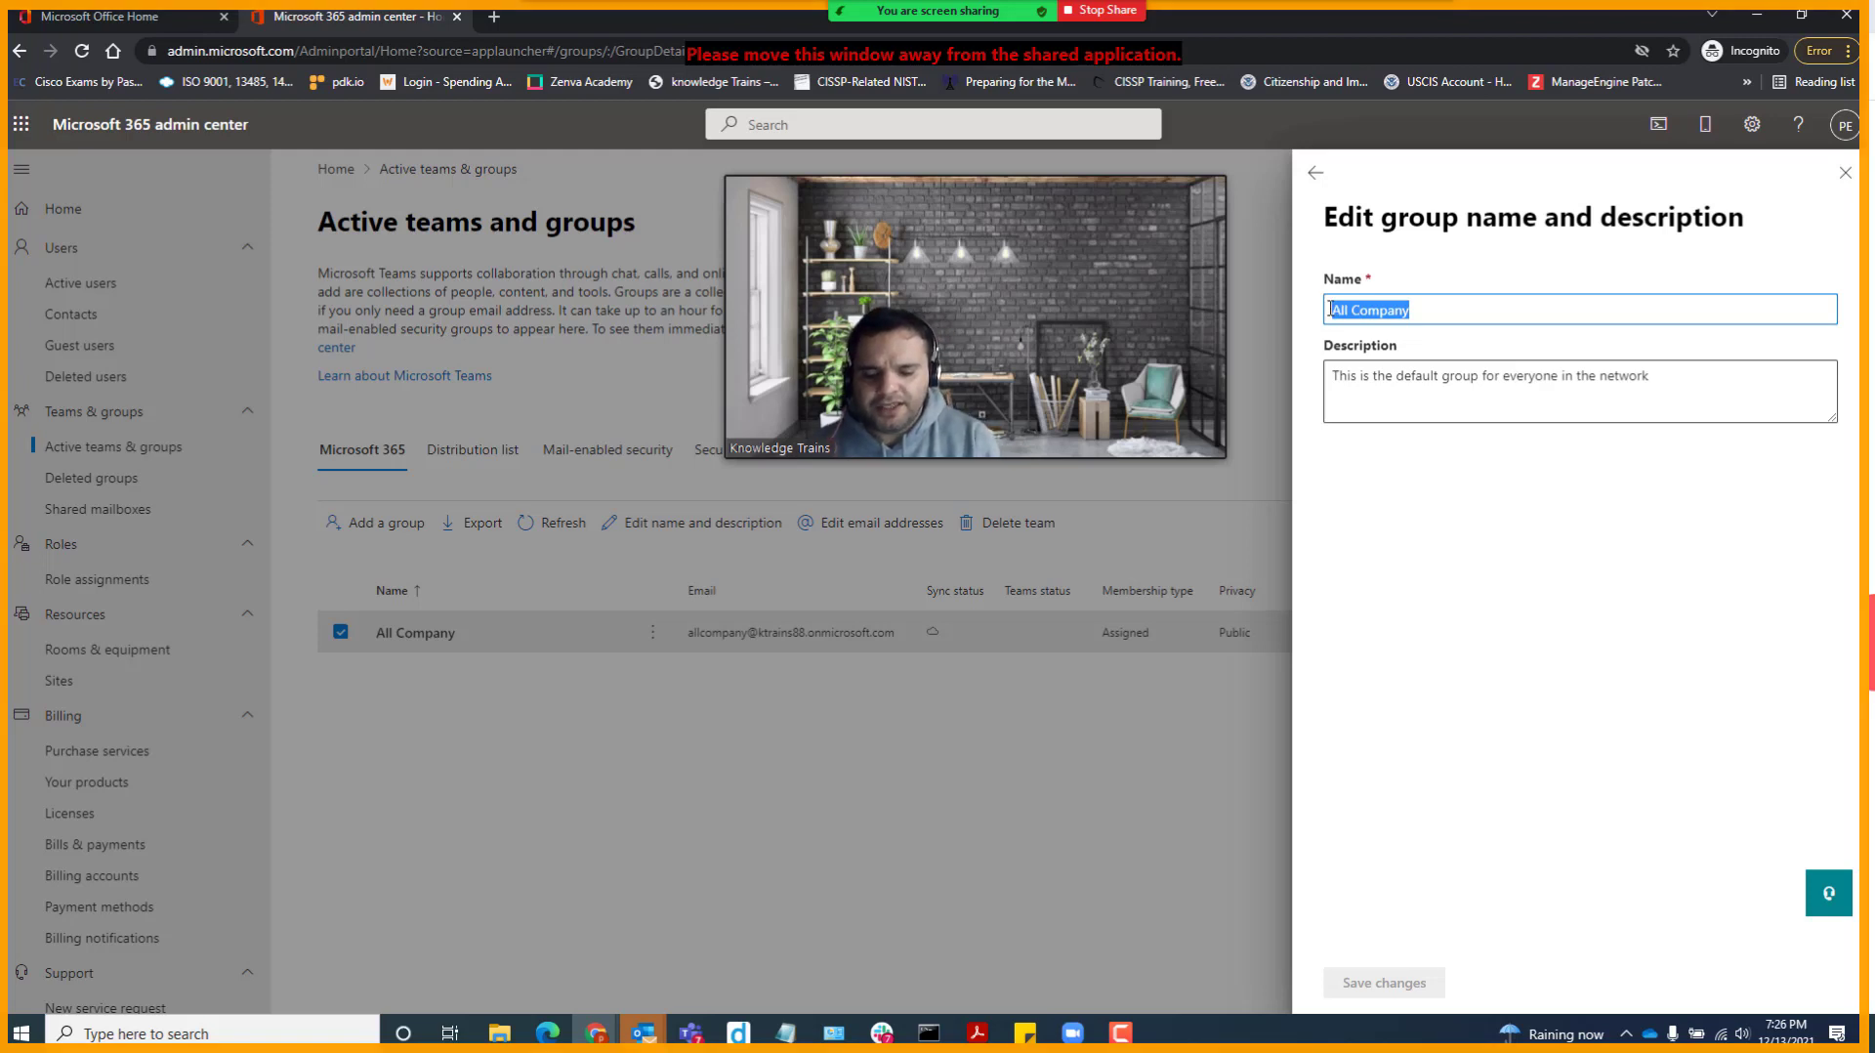
pyautogui.write('KT')
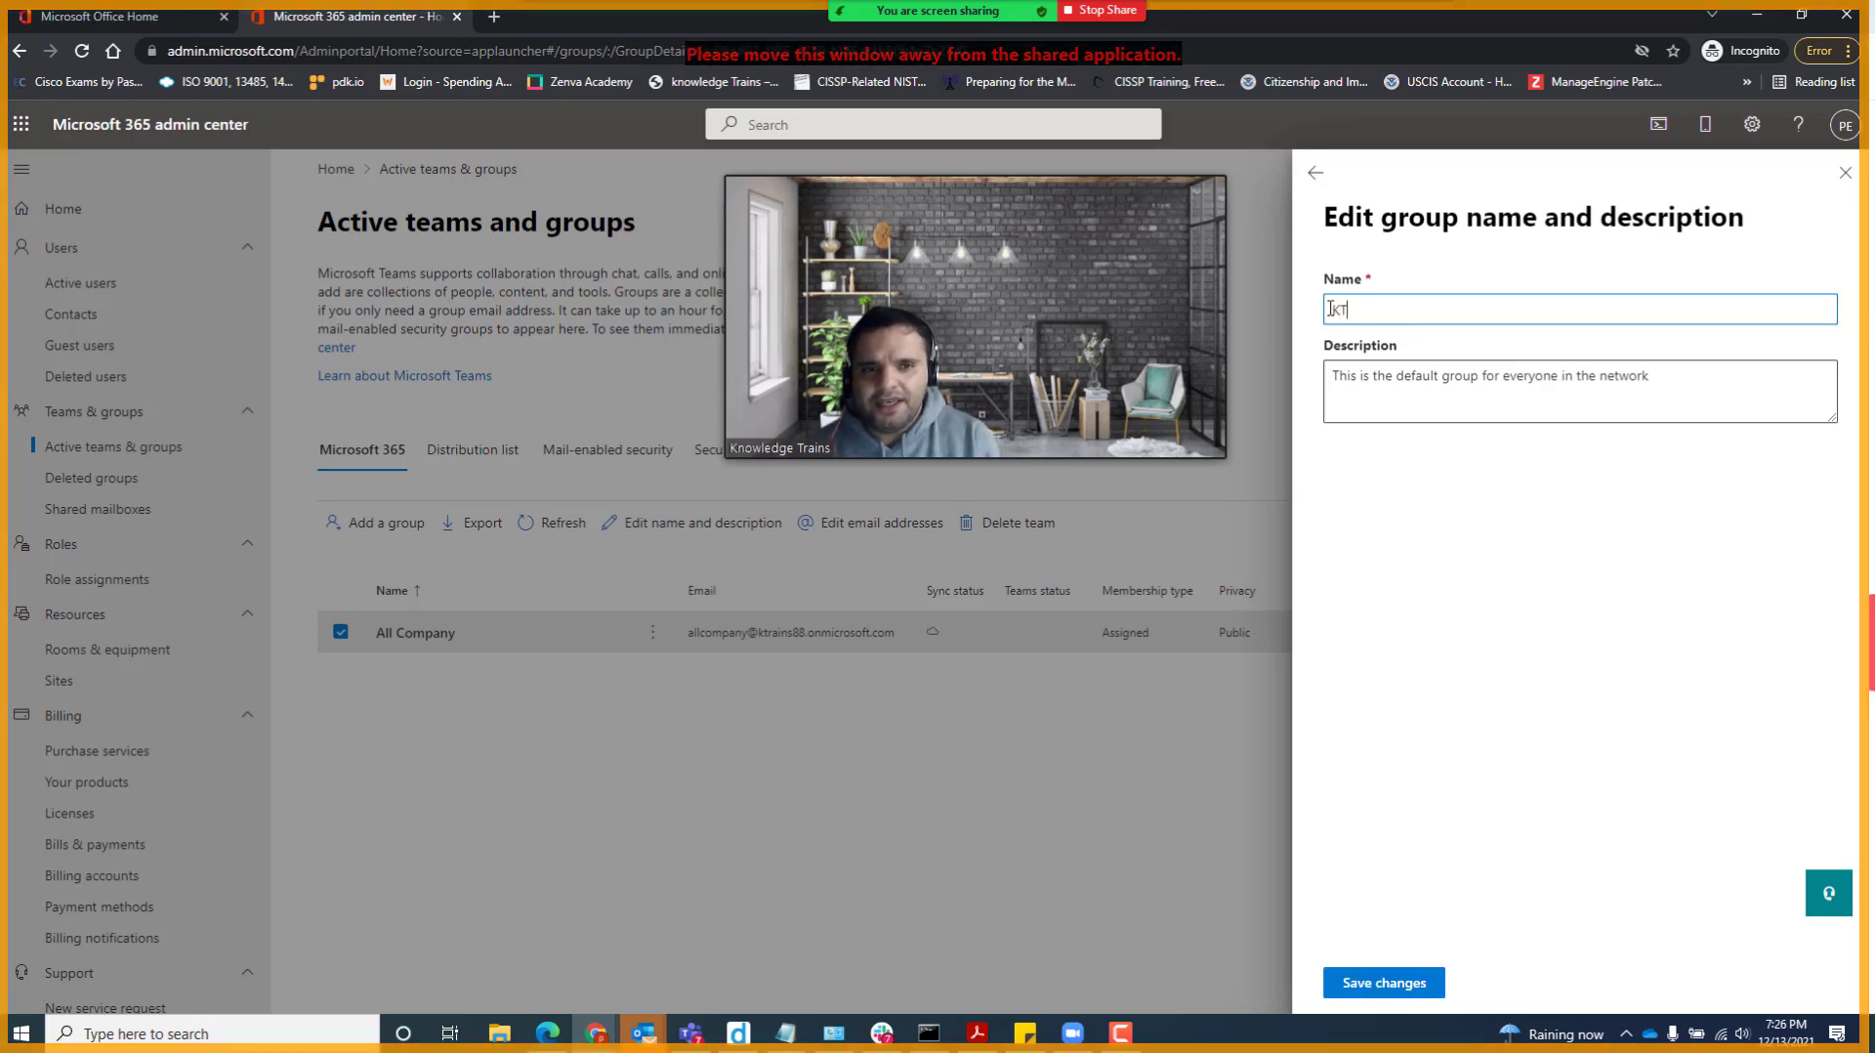
pyautogui.write('Staffs')
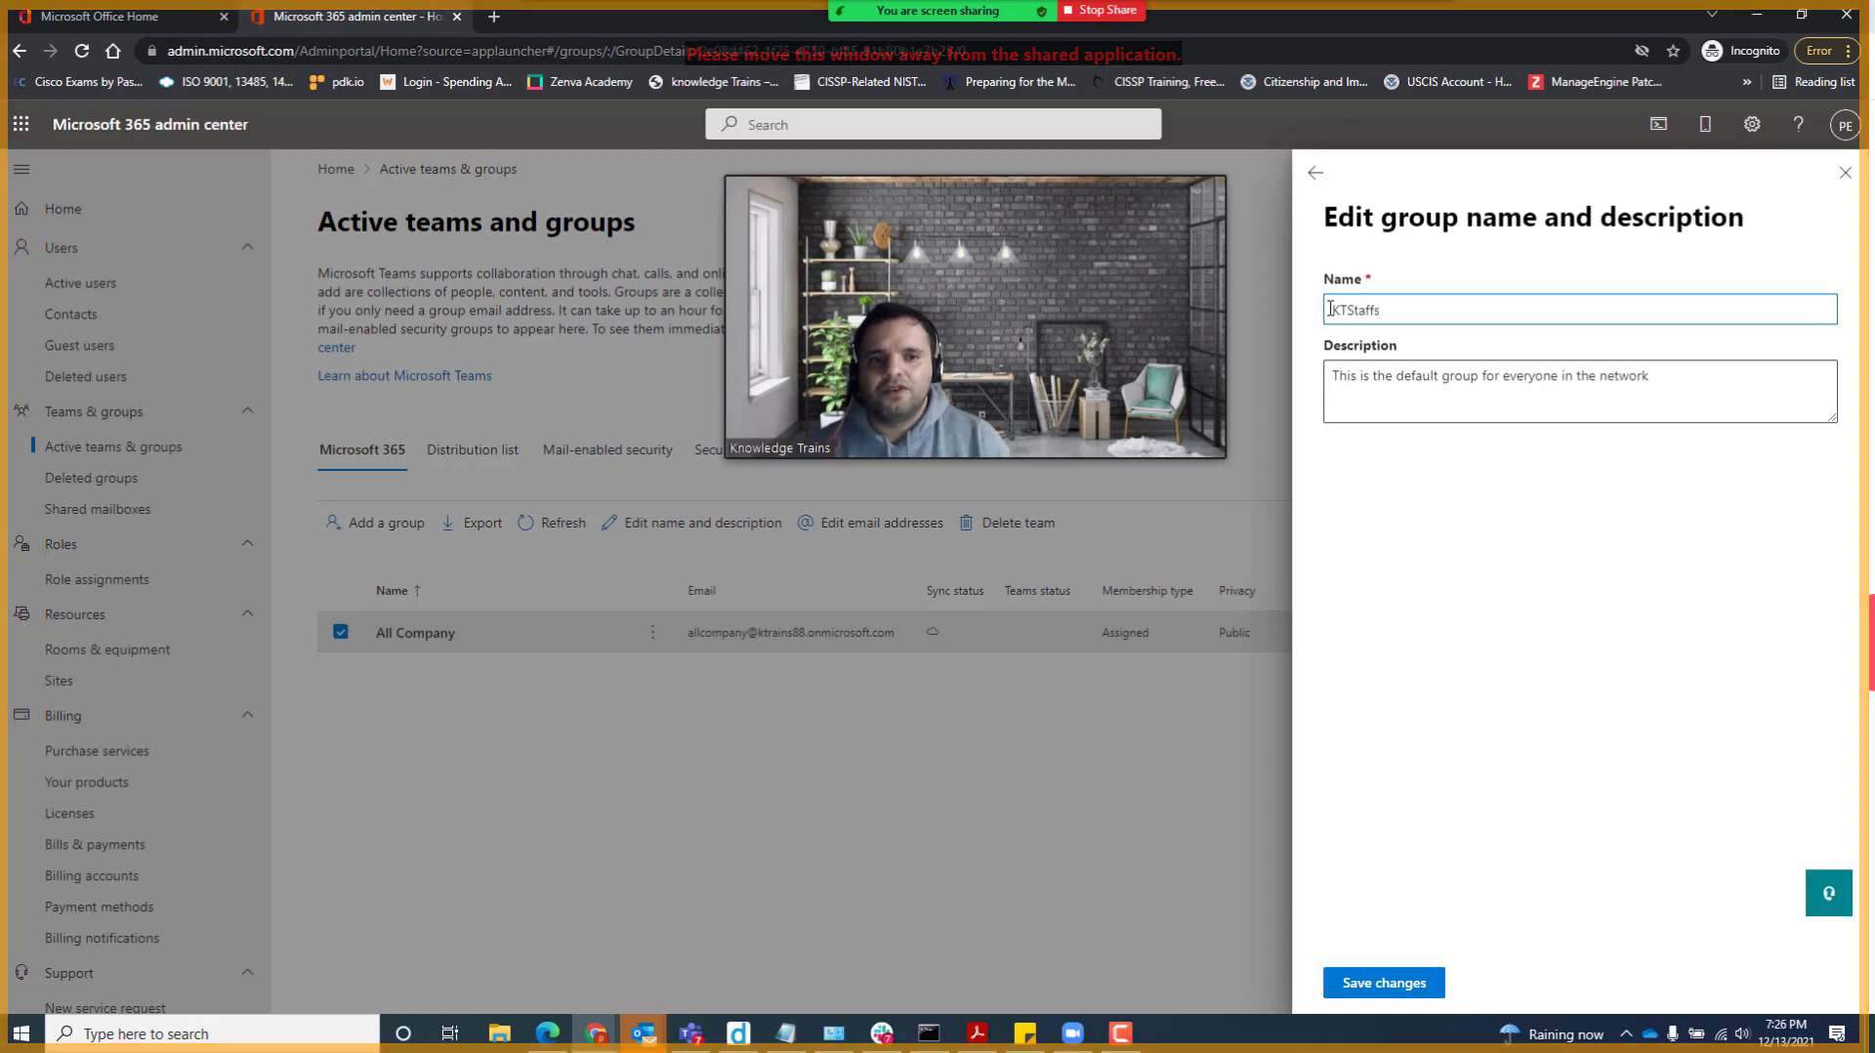
pyautogui.click(1382, 982)
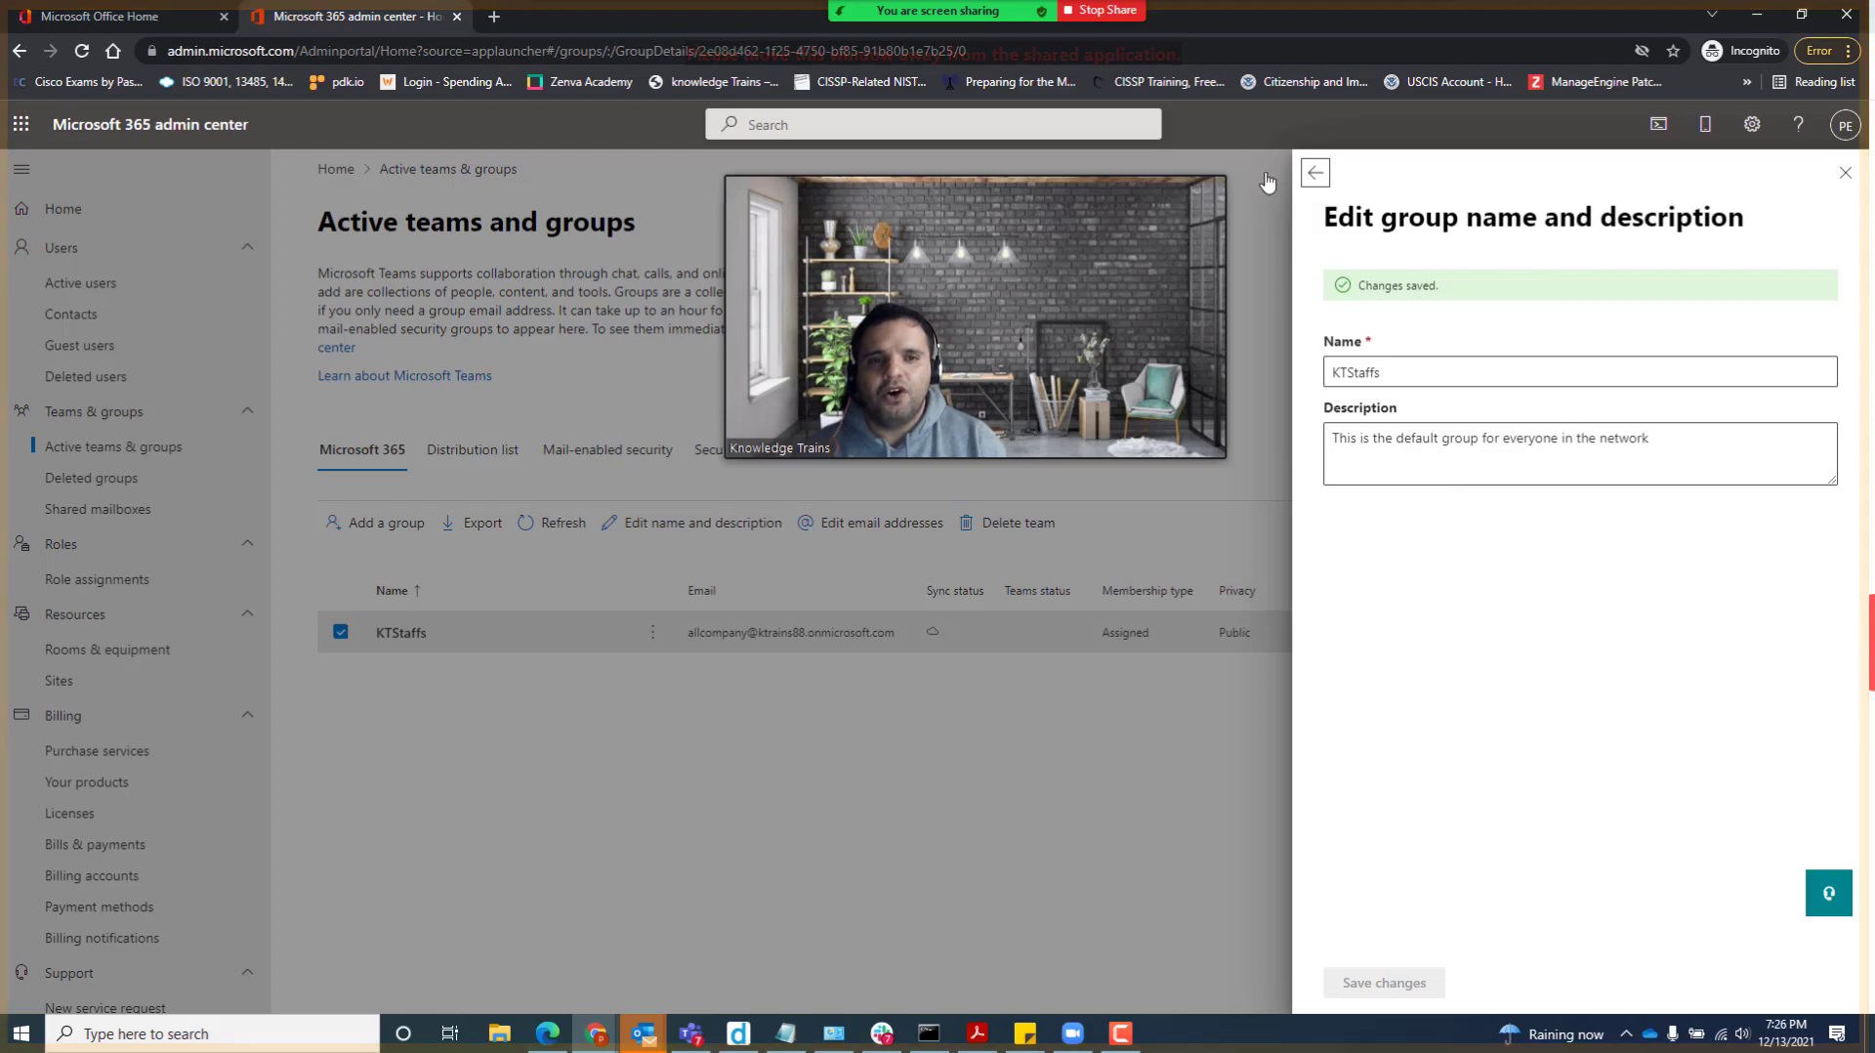
pyautogui.click(1314, 176)
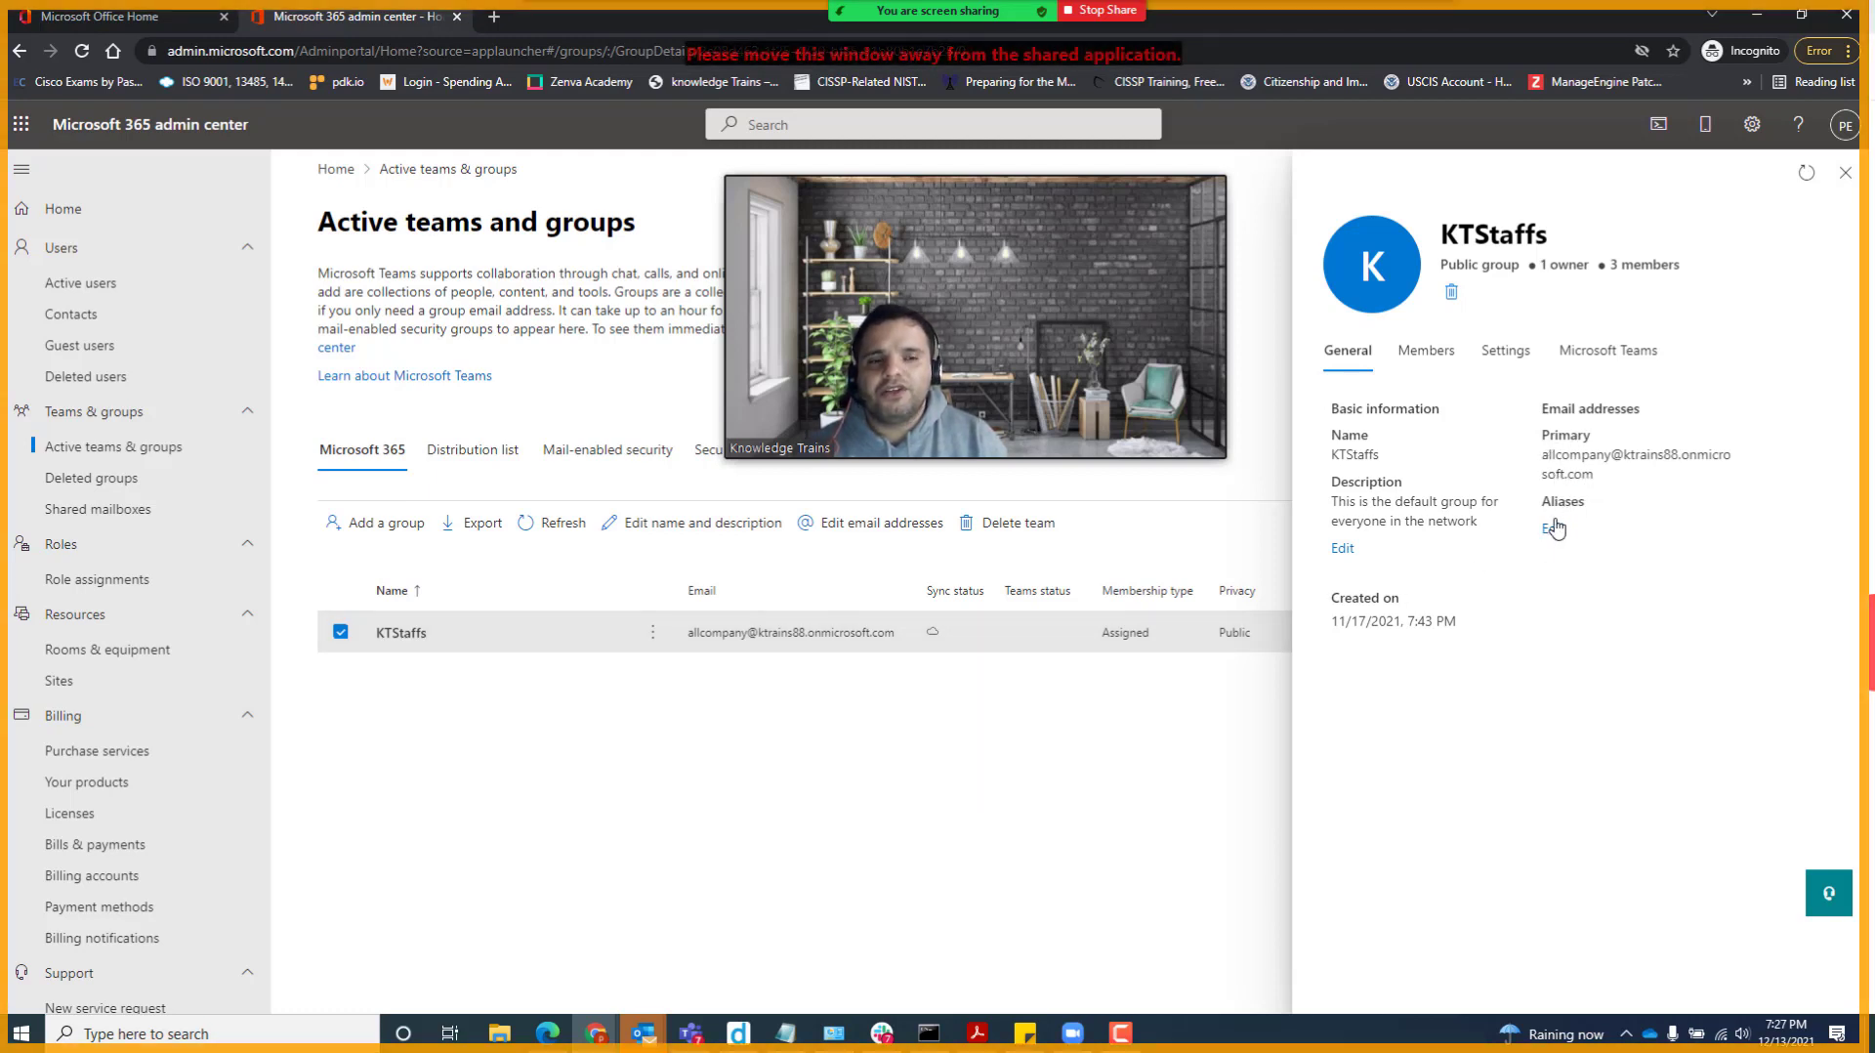
# Step: Review the owners and members of the KTStaffs group and open the group's settings
pyautogui.click(1453, 369)
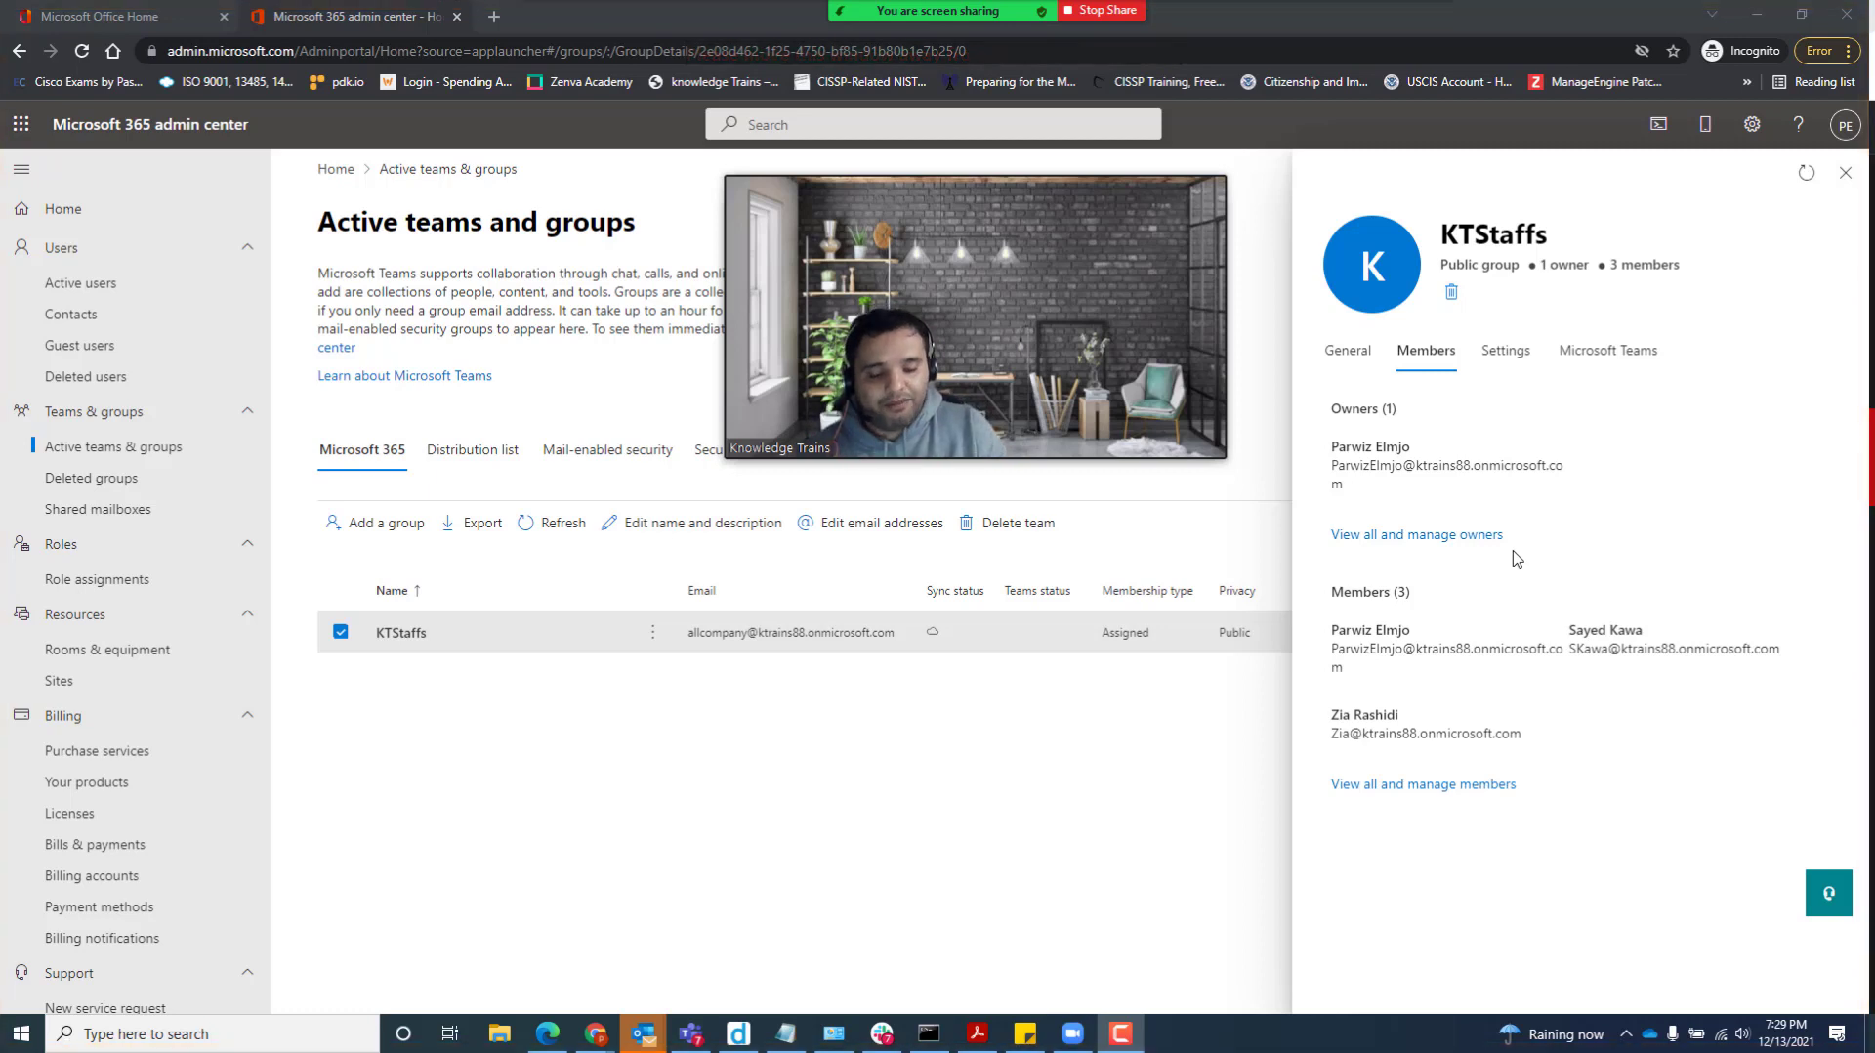
pyautogui.click(1507, 362)
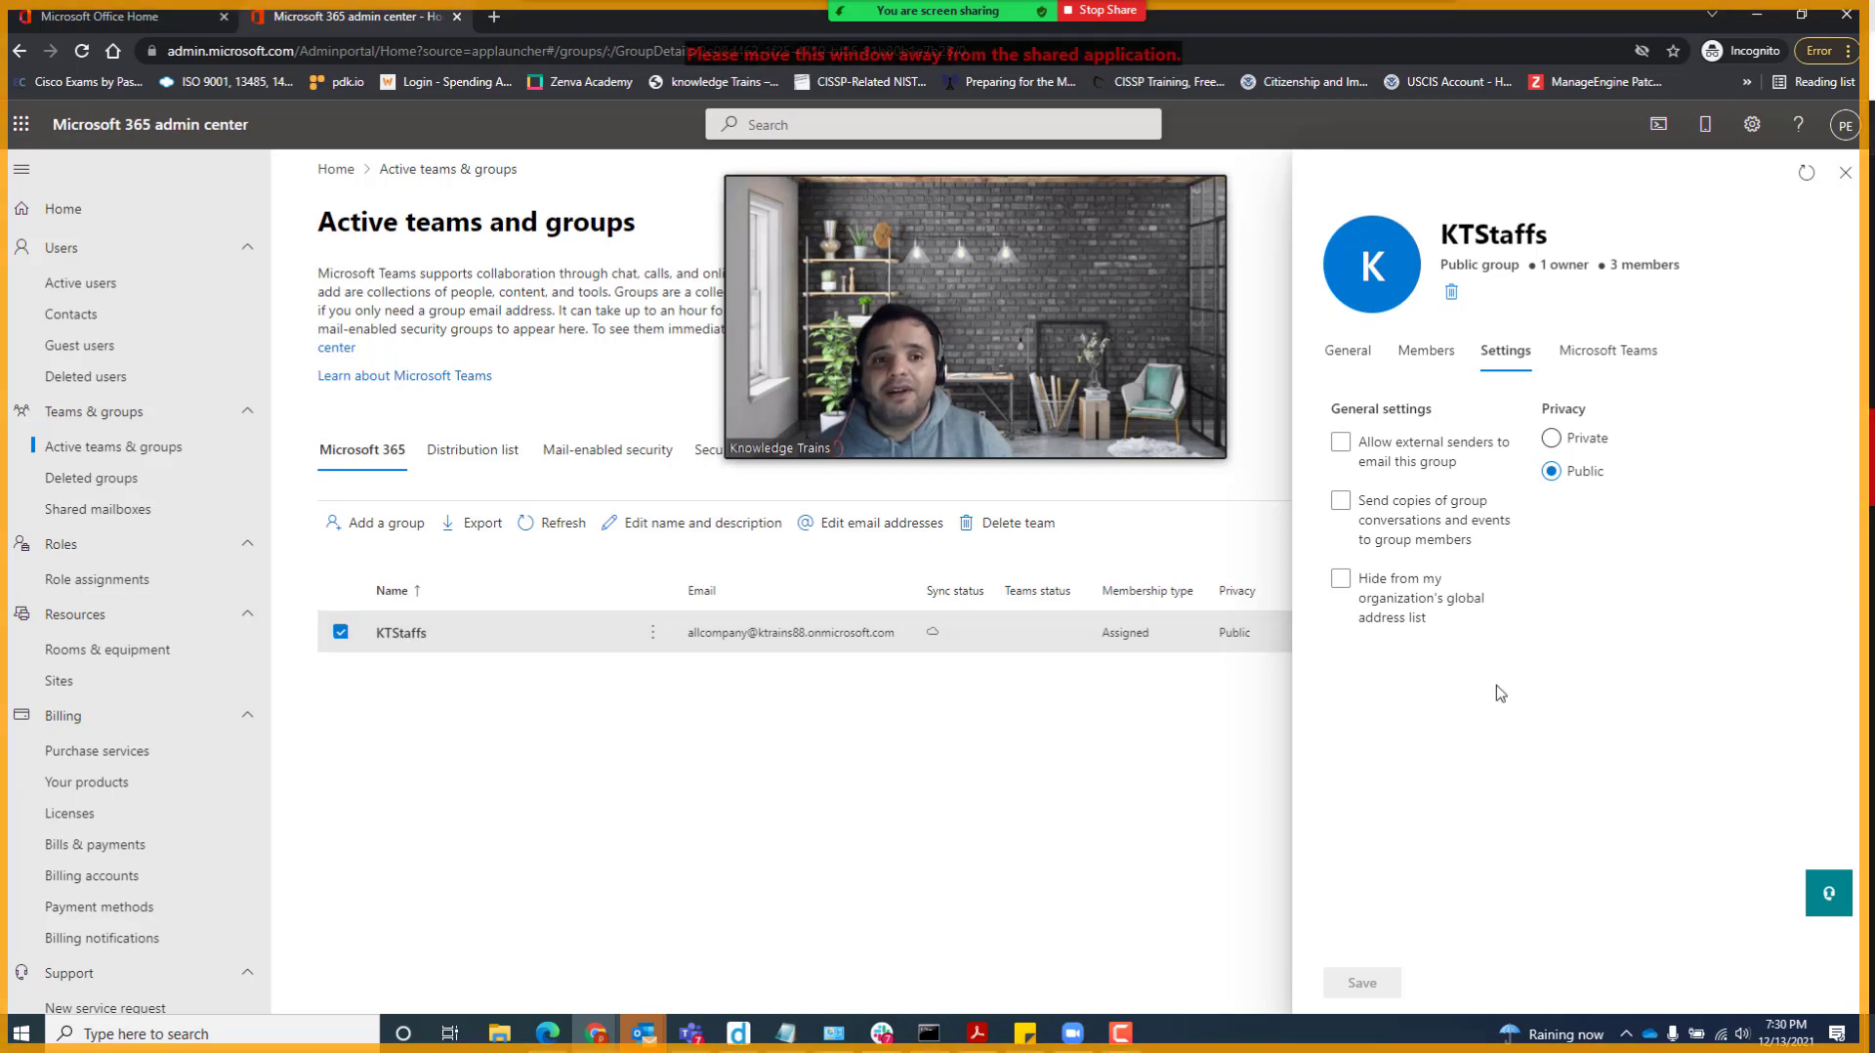
# Step: Try the Private privacy option for the KTStaffs group and set it back to Public
pyautogui.click(1552, 442)
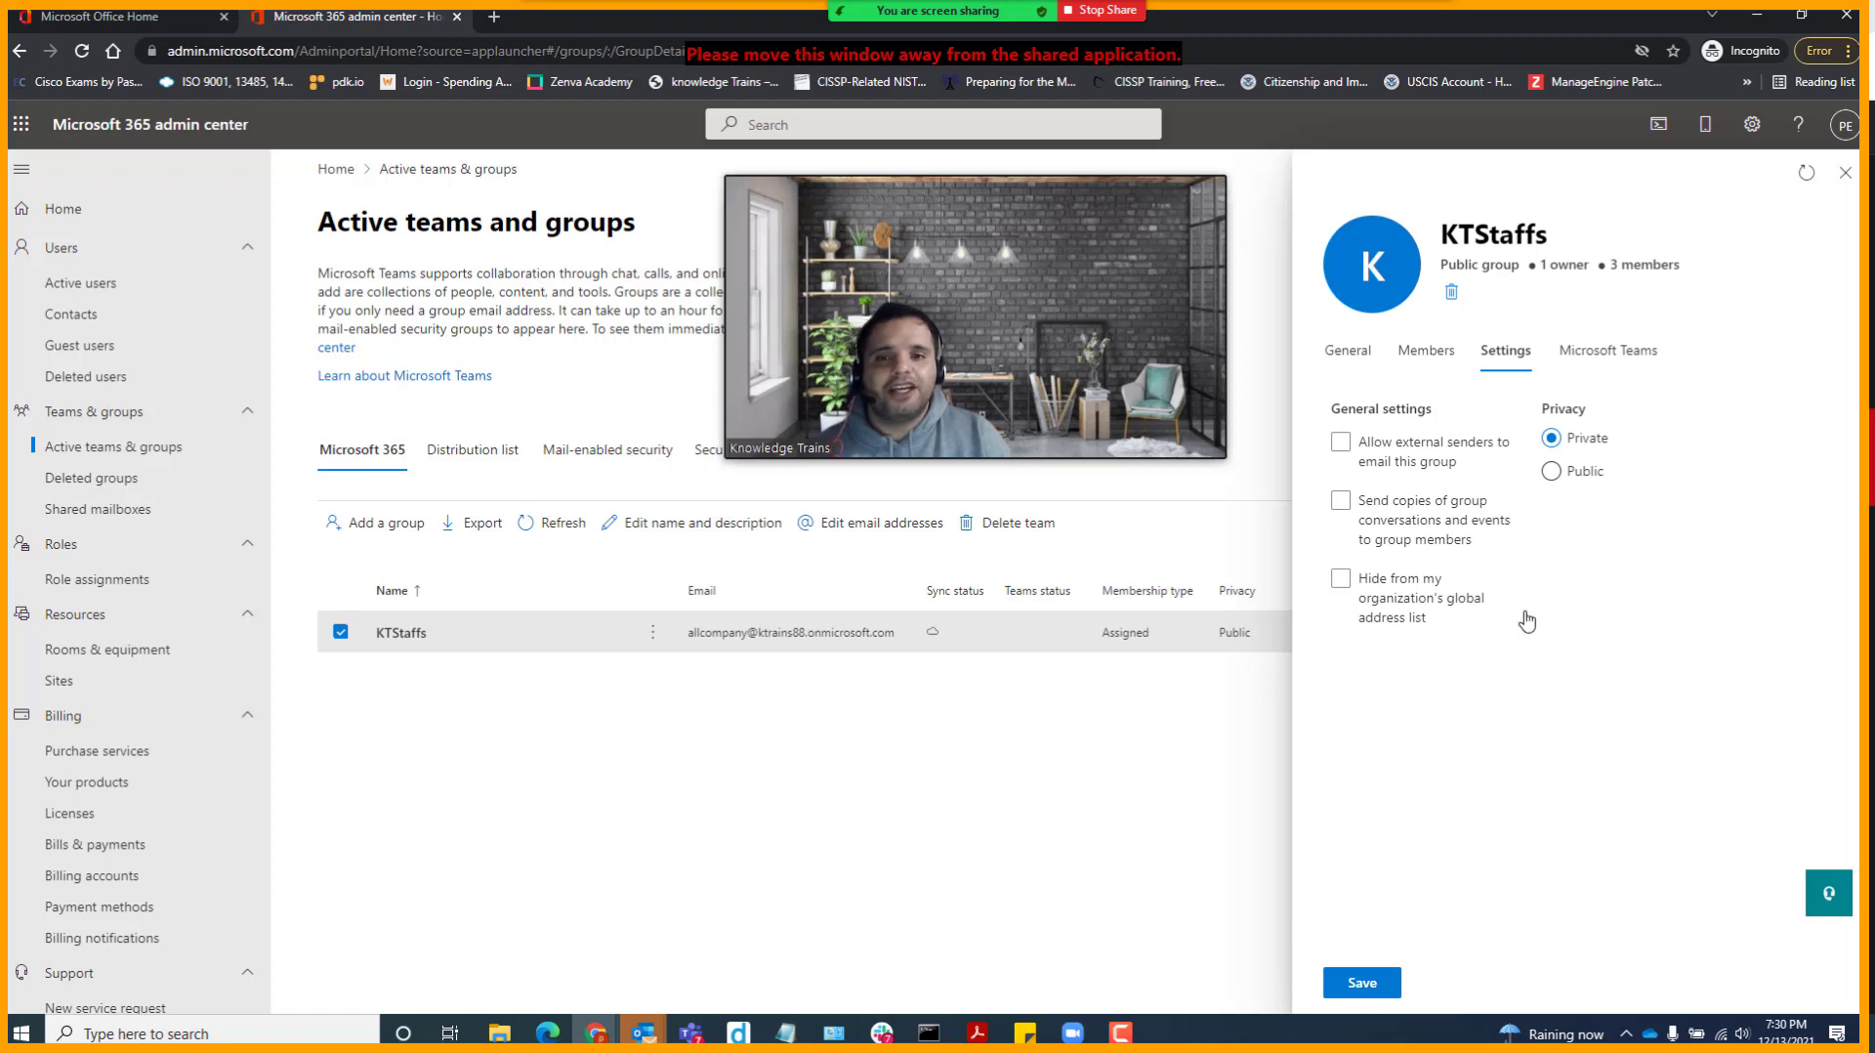
pyautogui.click(1525, 615)
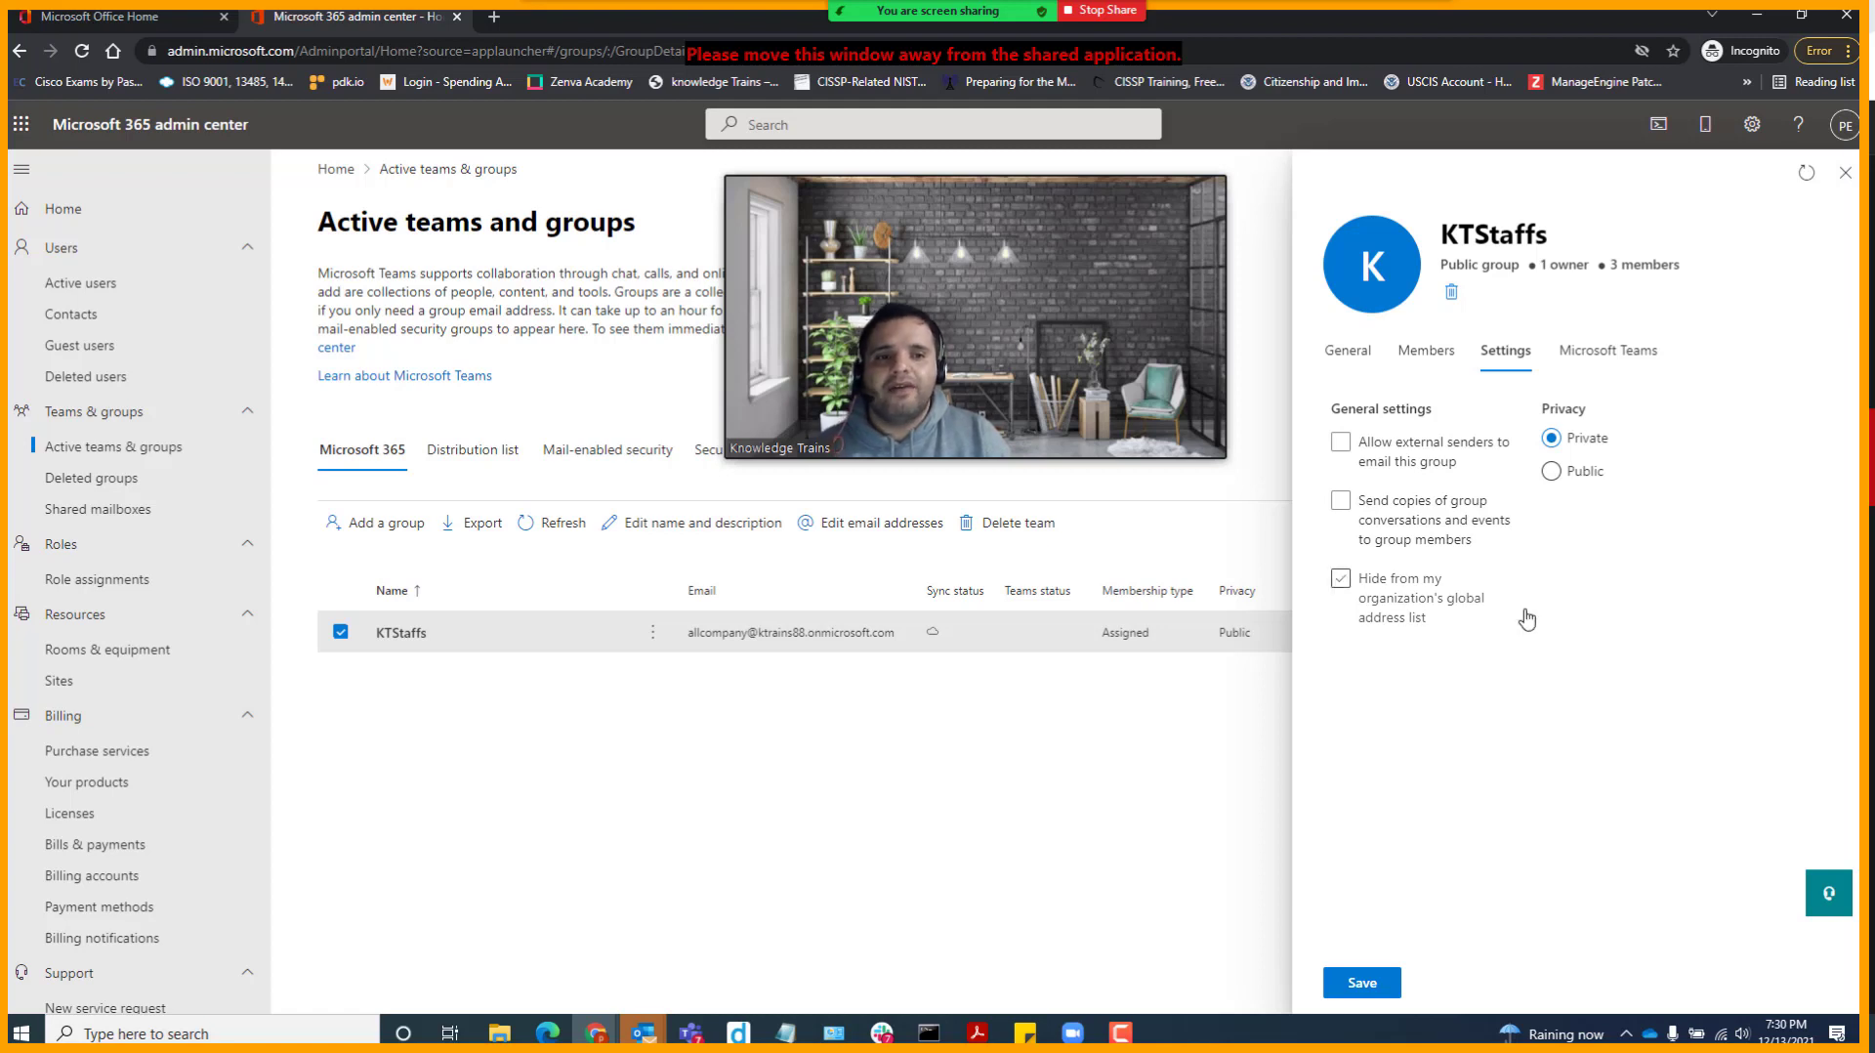
pyautogui.click(1552, 473)
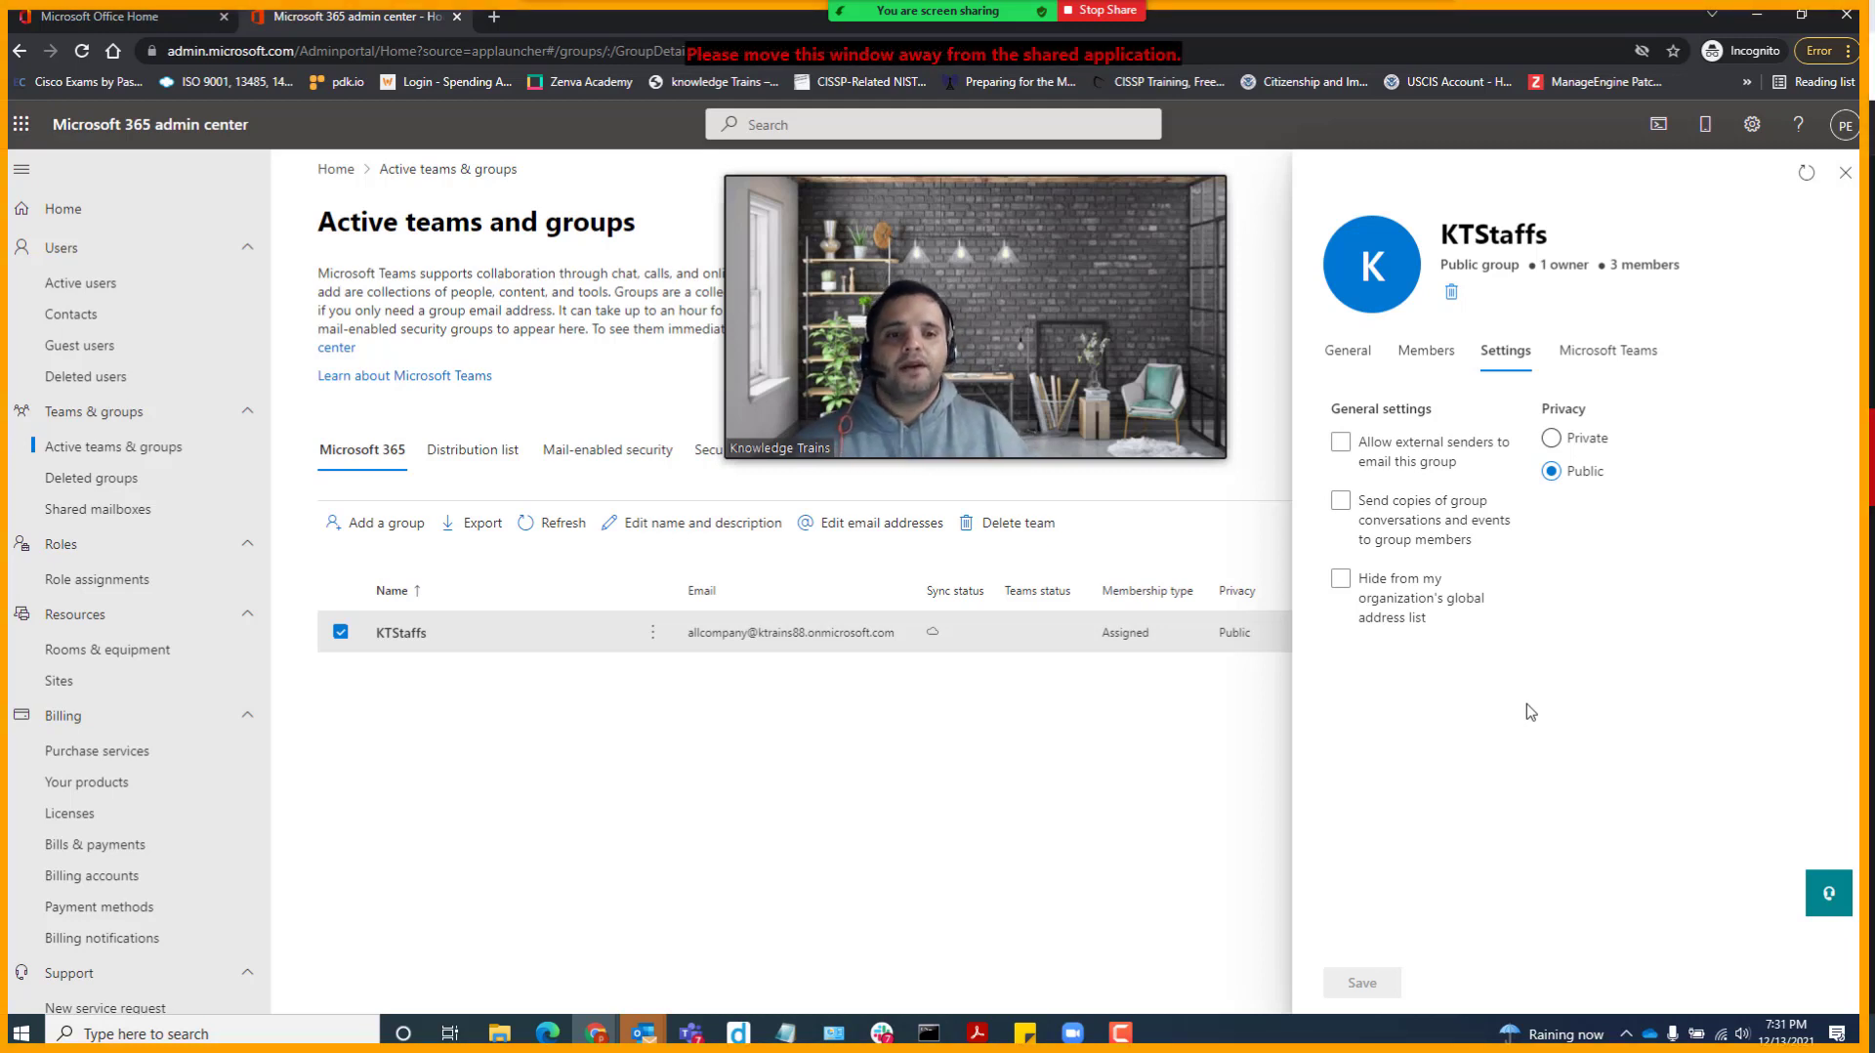
pyautogui.click(1375, 455)
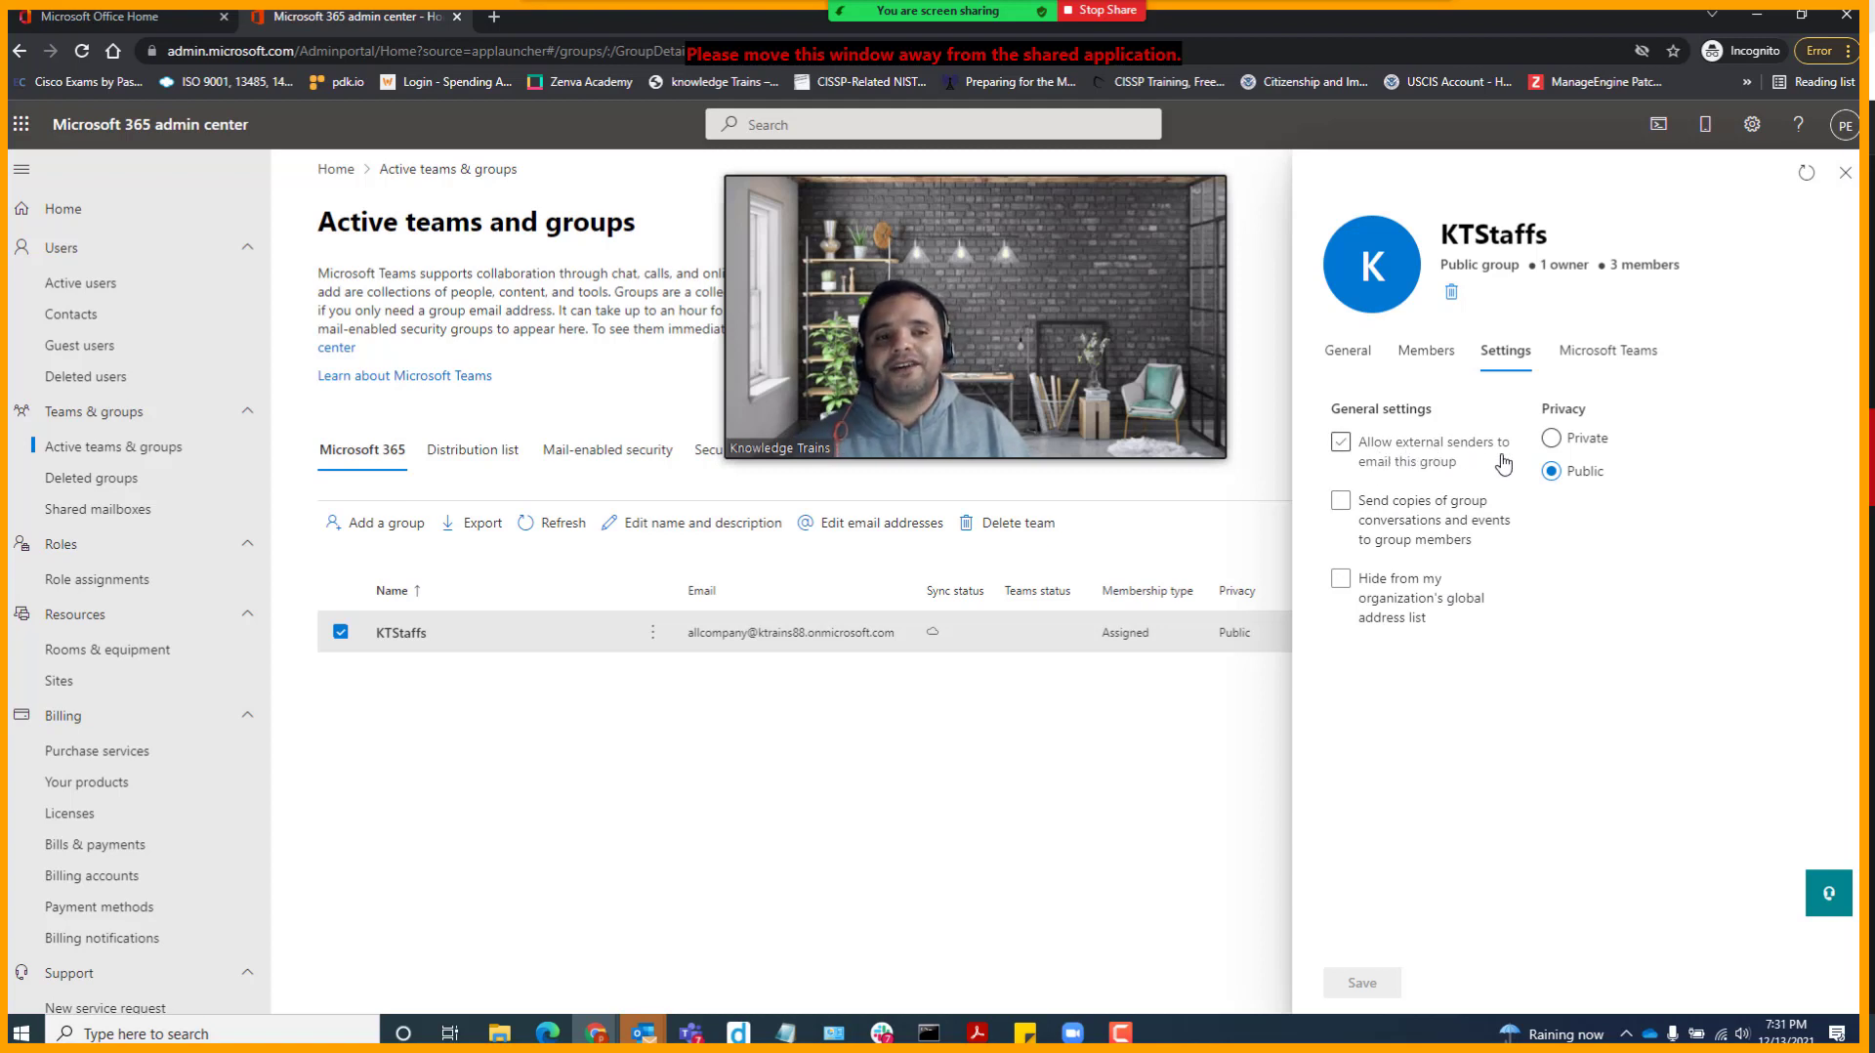
pyautogui.click(1341, 441)
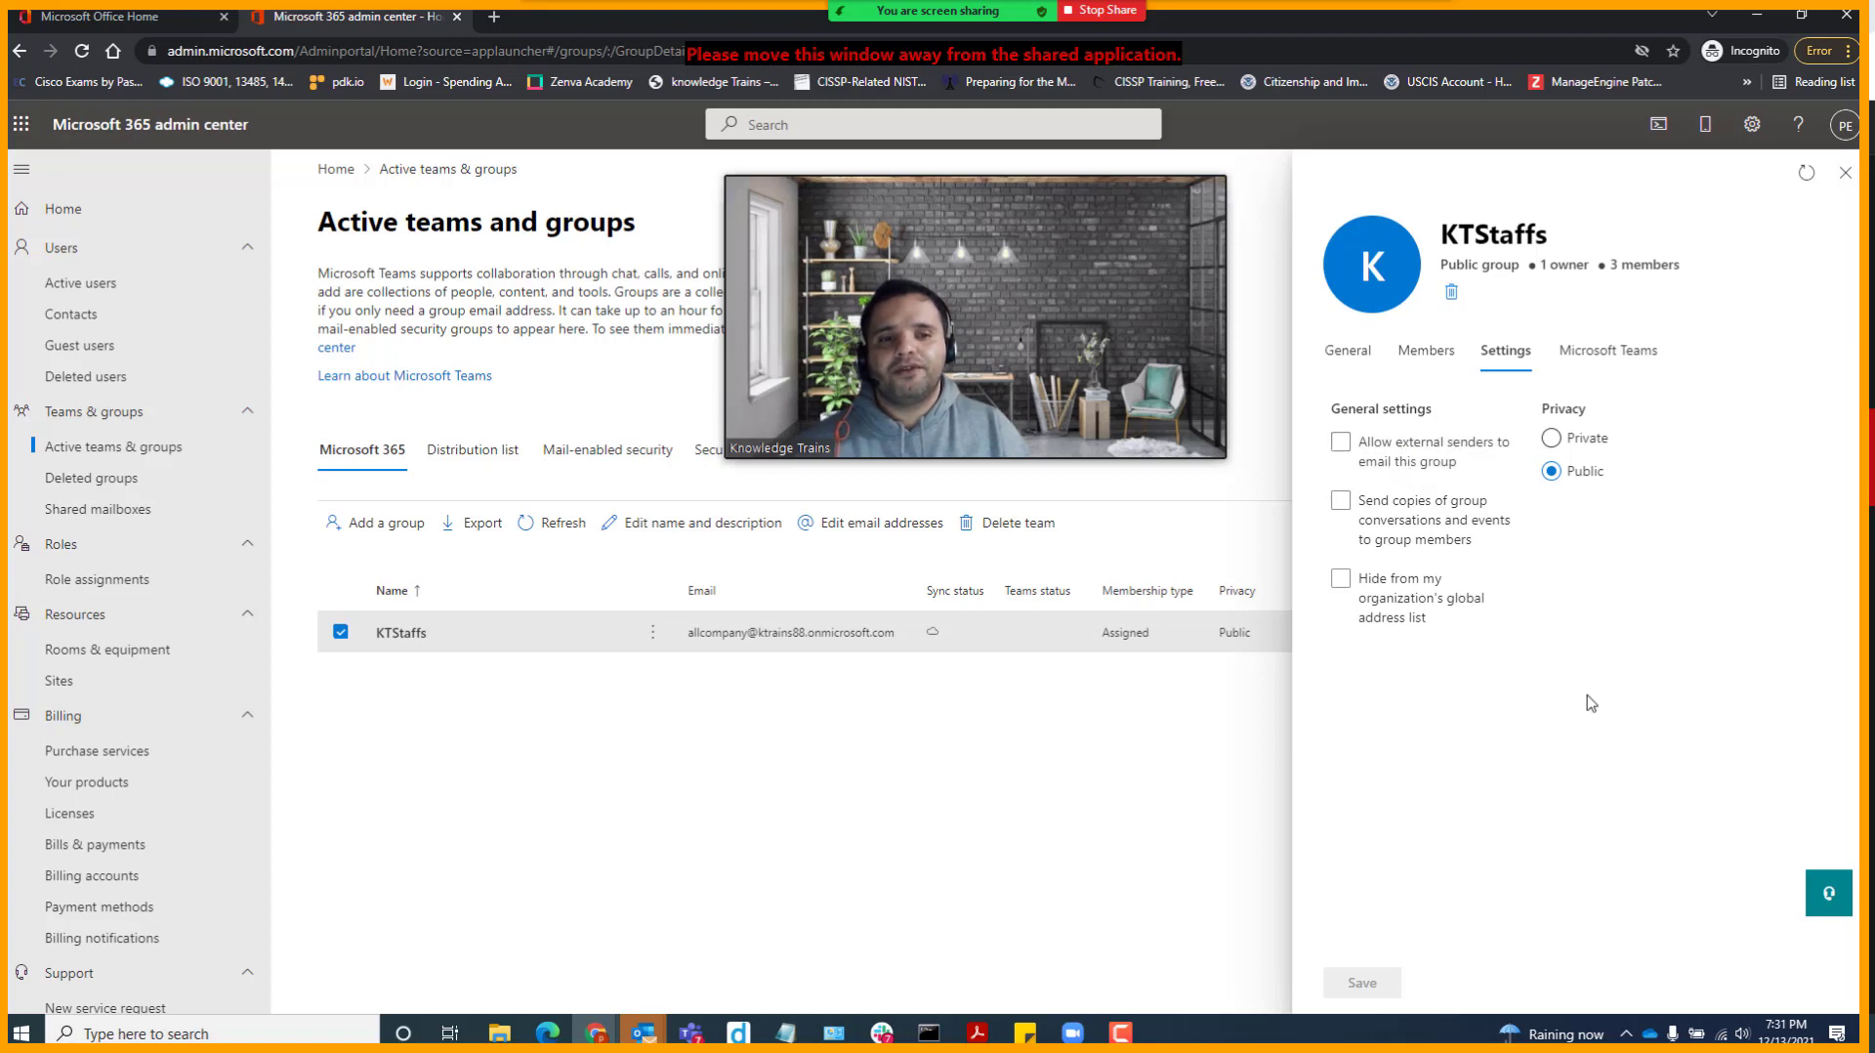
# Step: Try to save KTStaffs with external senders, copies of group conversations and hiding from the global address list enabled, and close the group's details
pyautogui.click(1343, 444)
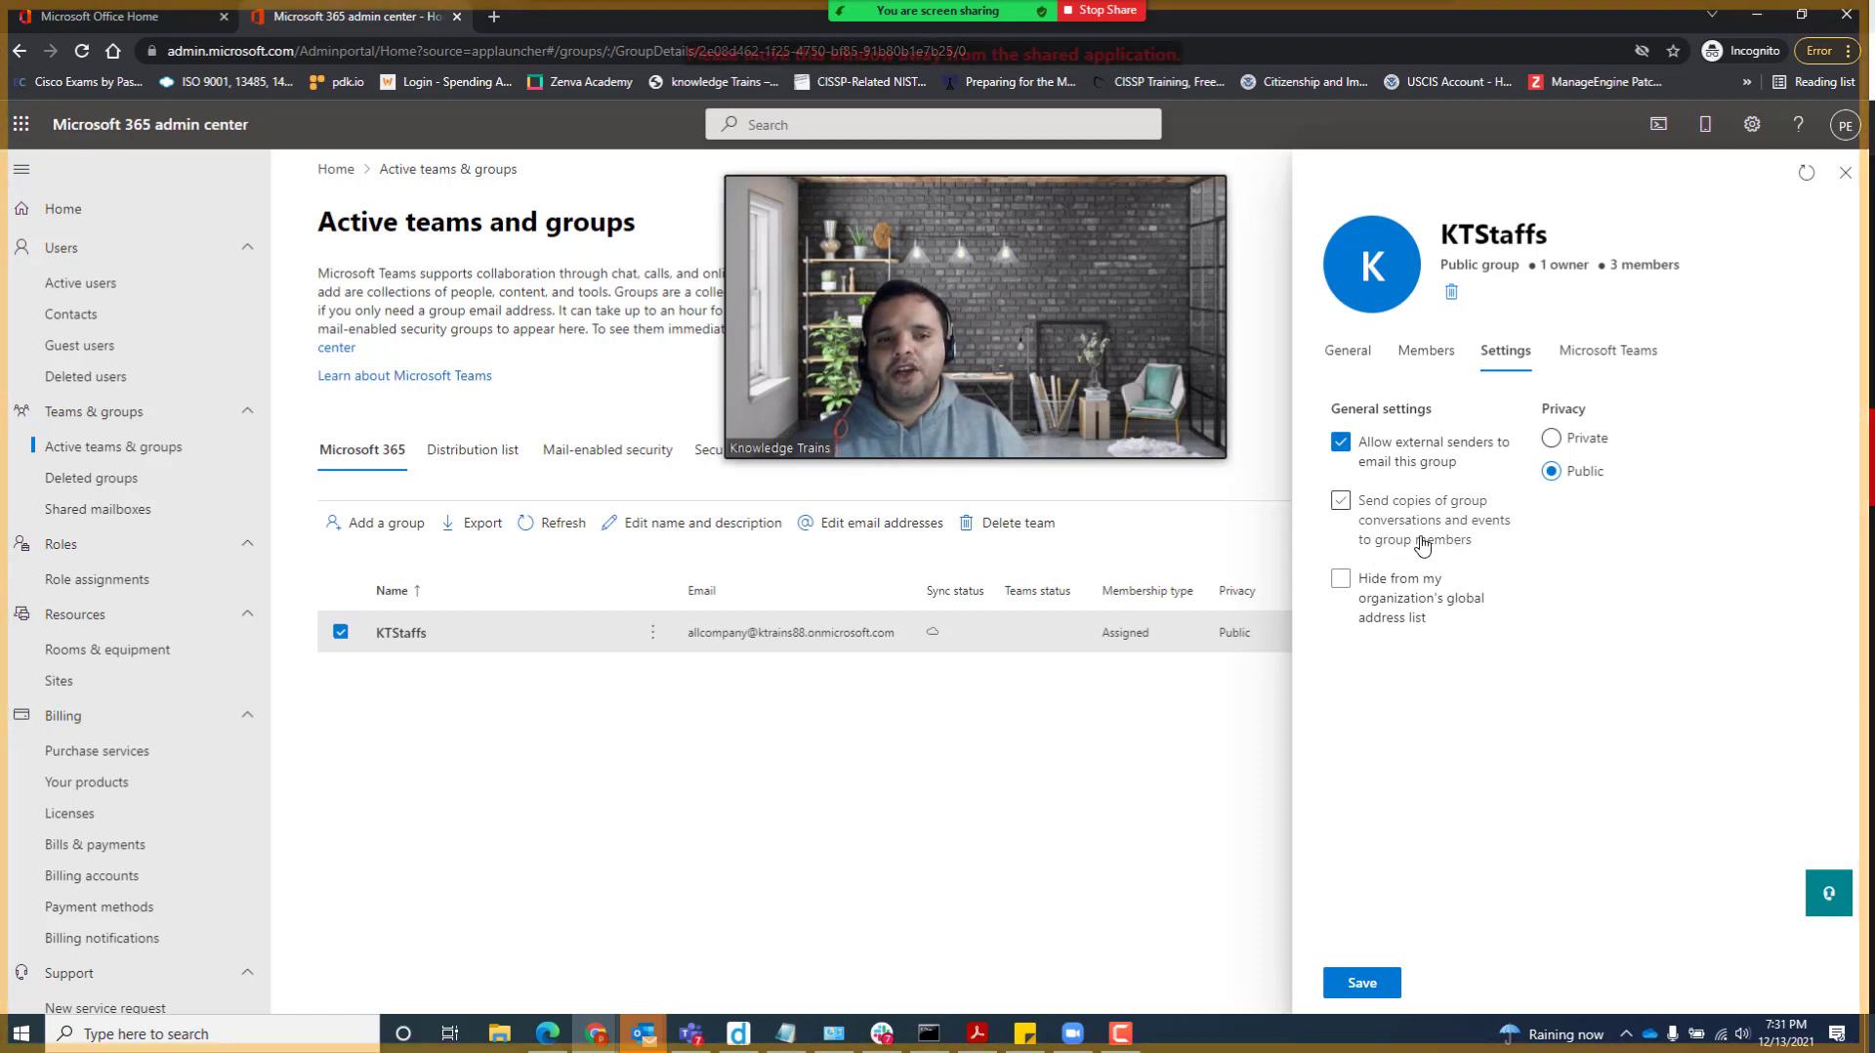
pyautogui.click(1341, 503)
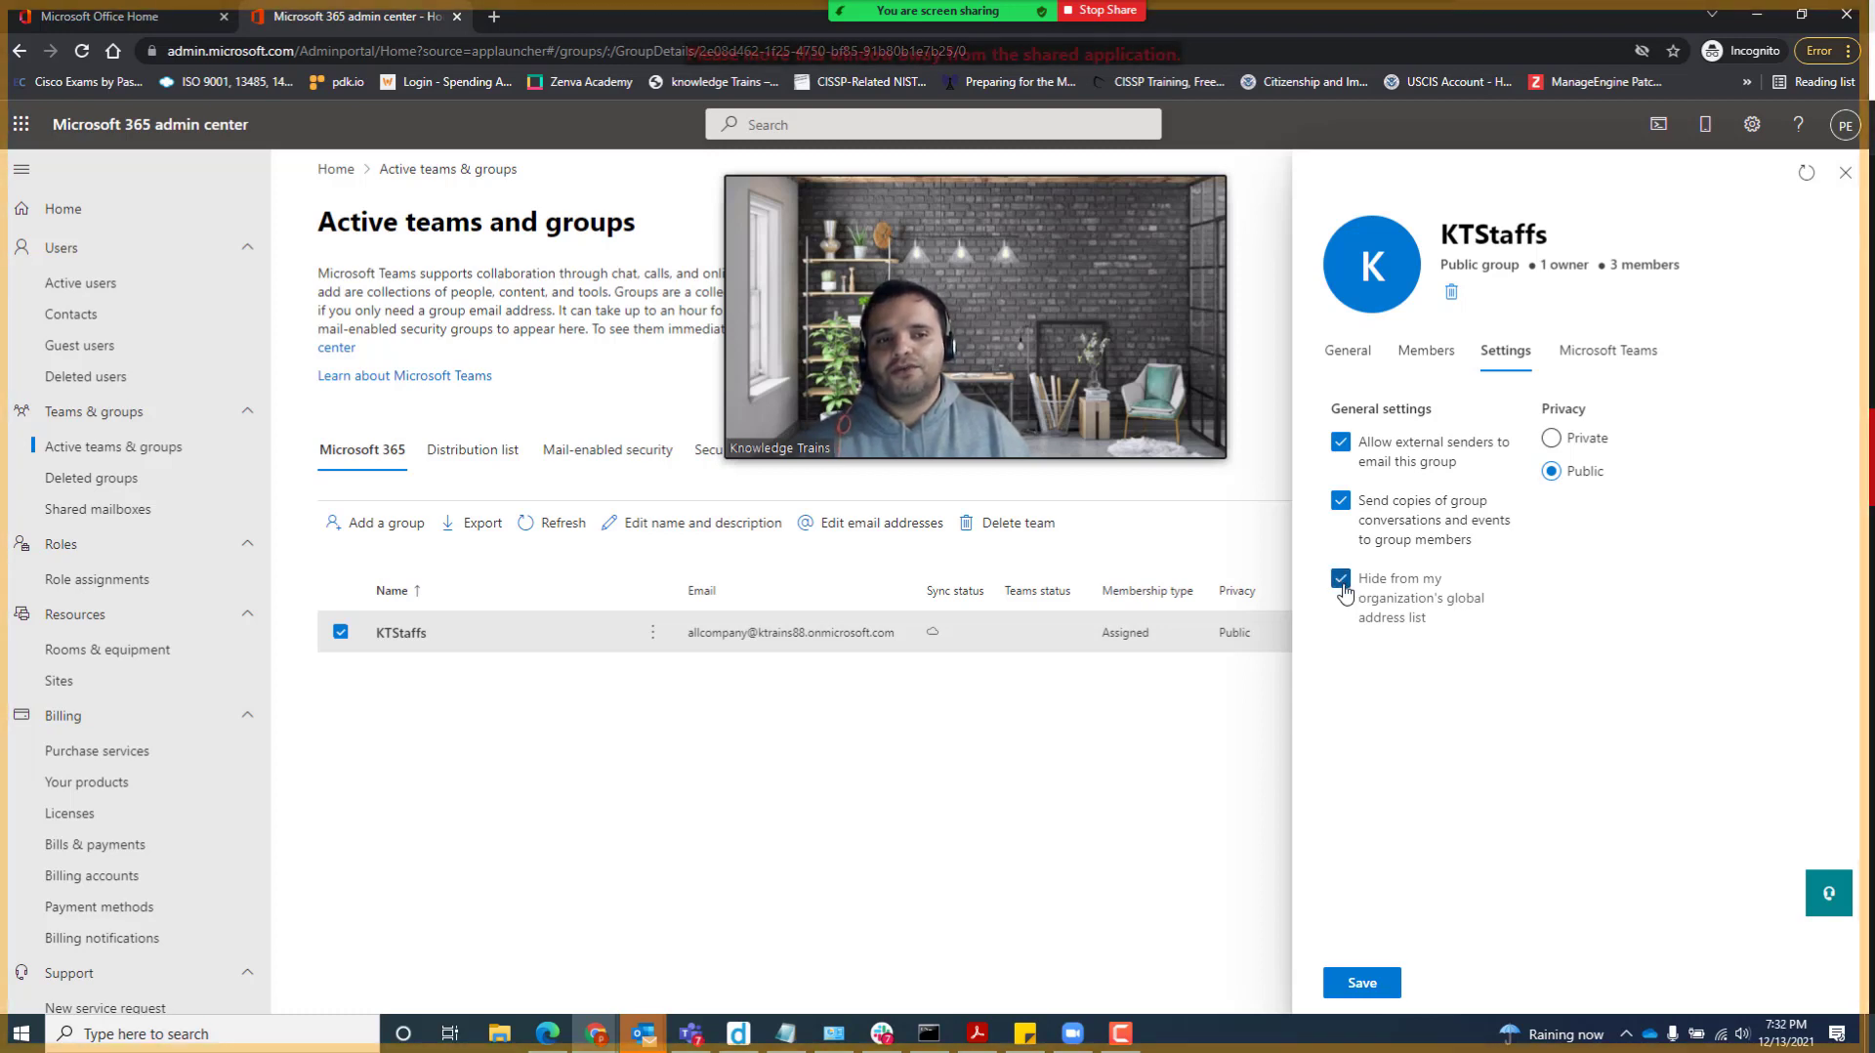
pyautogui.click(1344, 586)
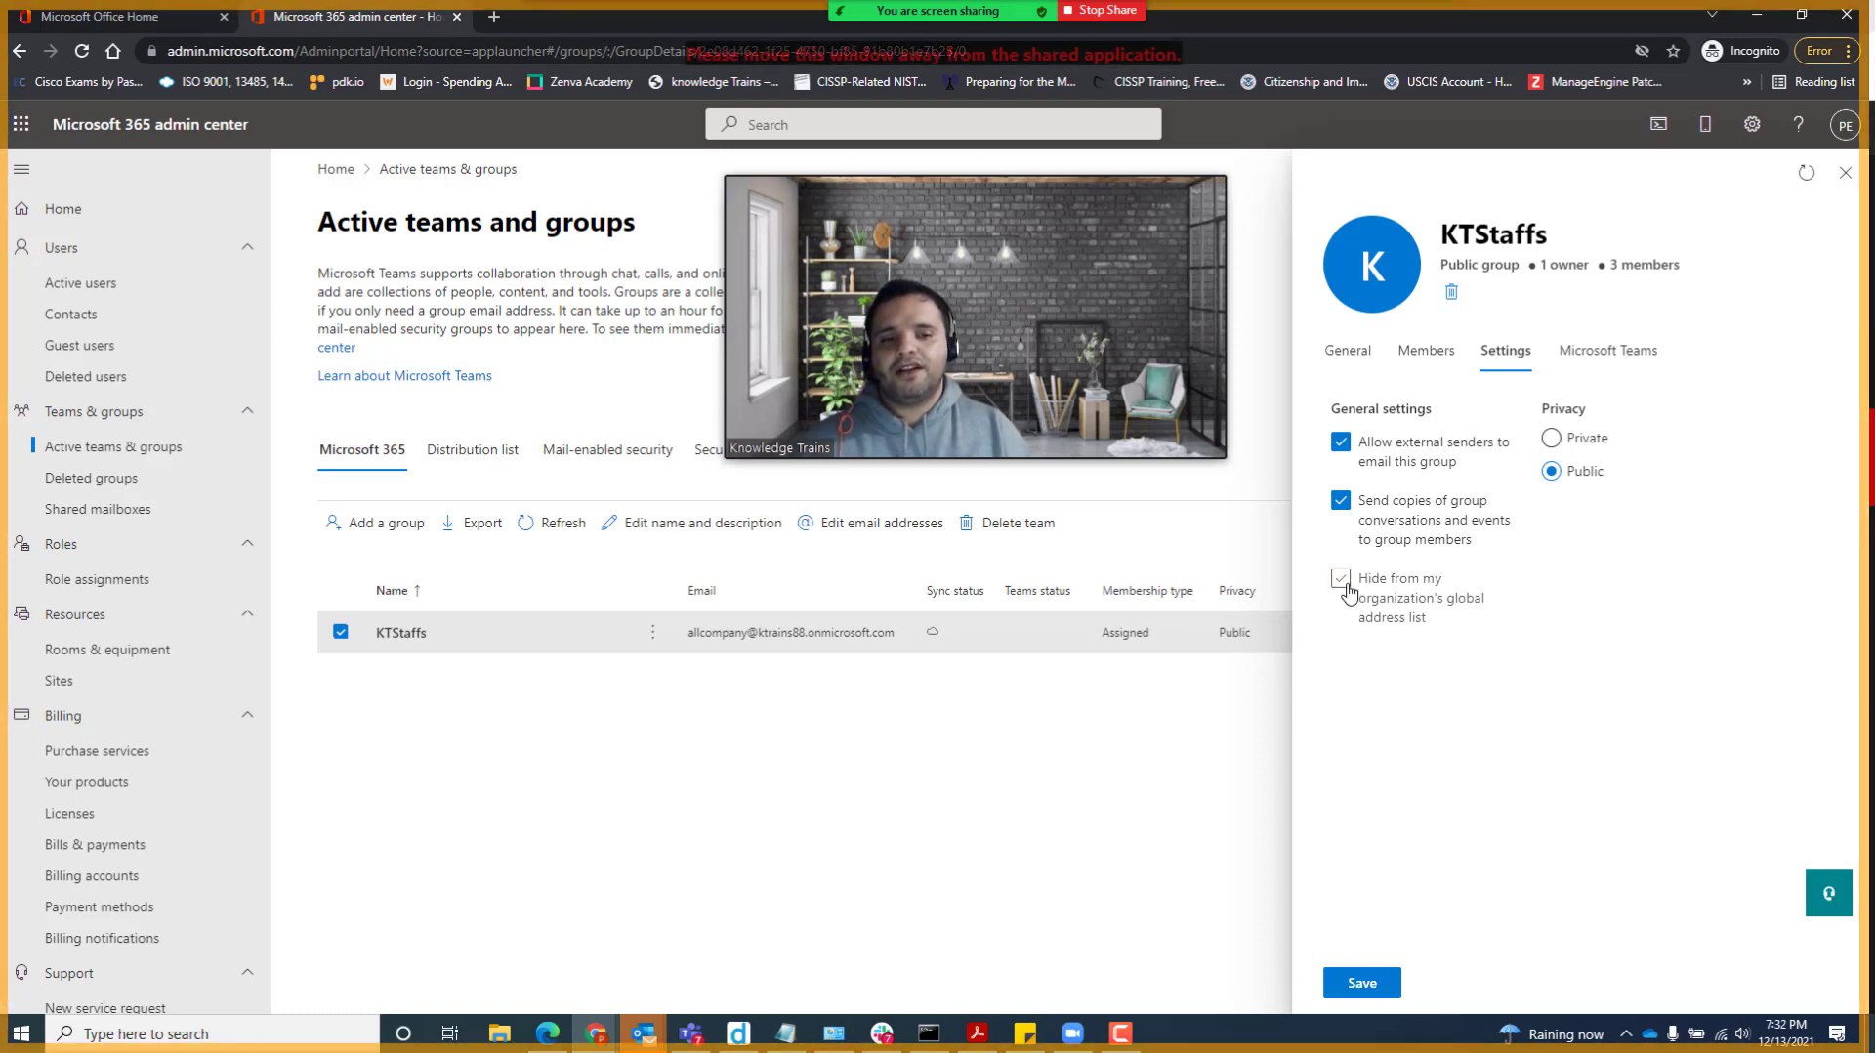
pyautogui.click(1342, 580)
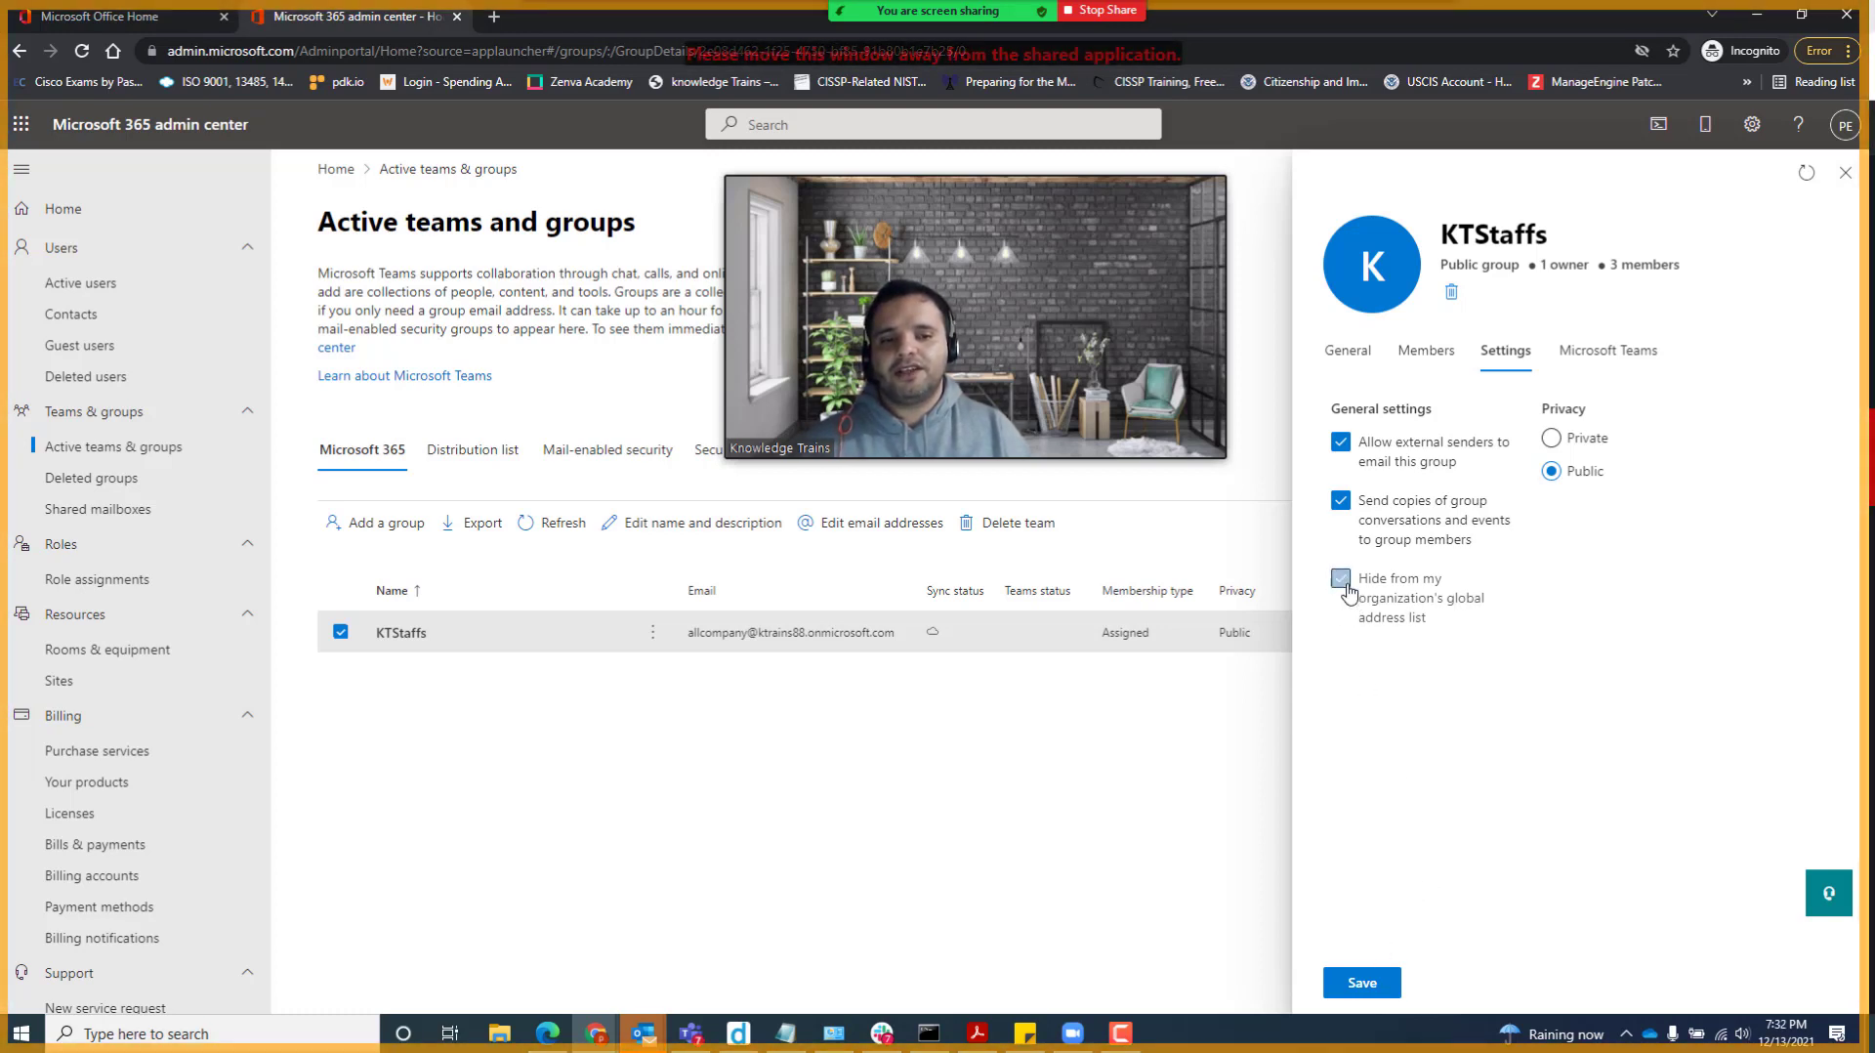
pyautogui.click(1359, 983)
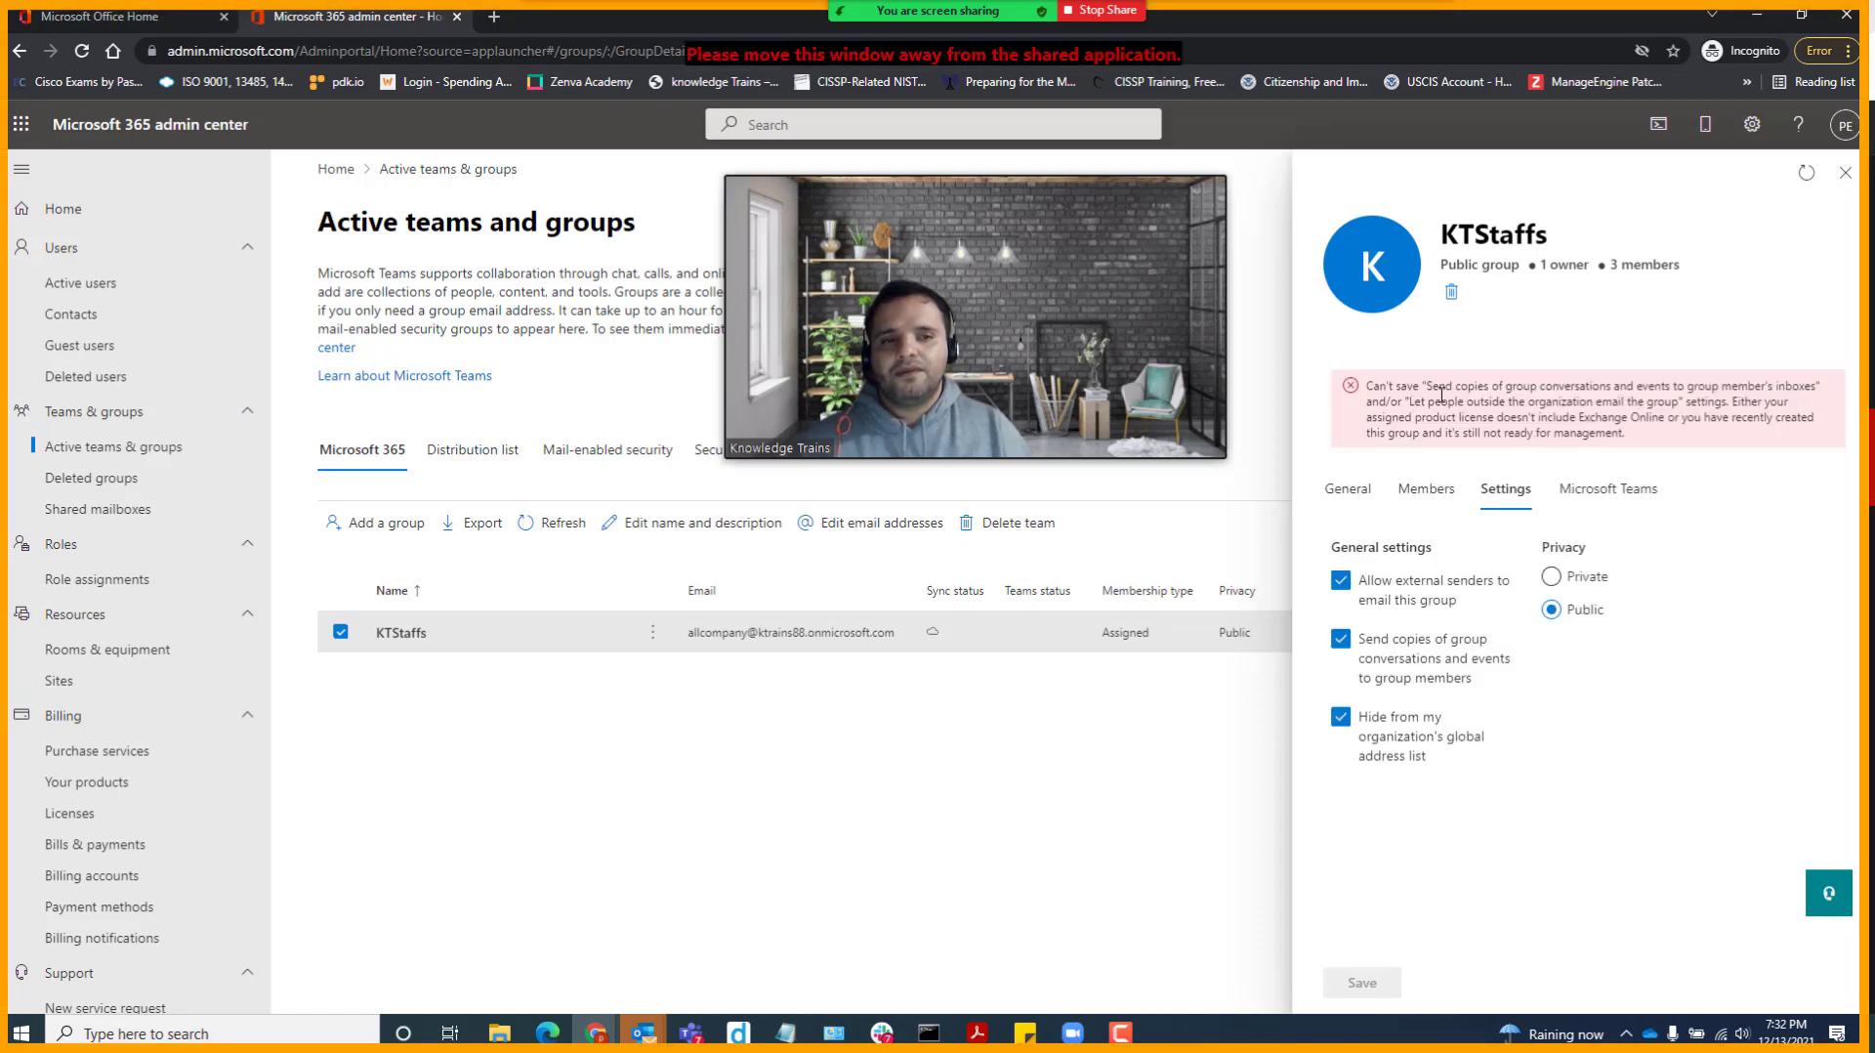
pyautogui.click(1344, 643)
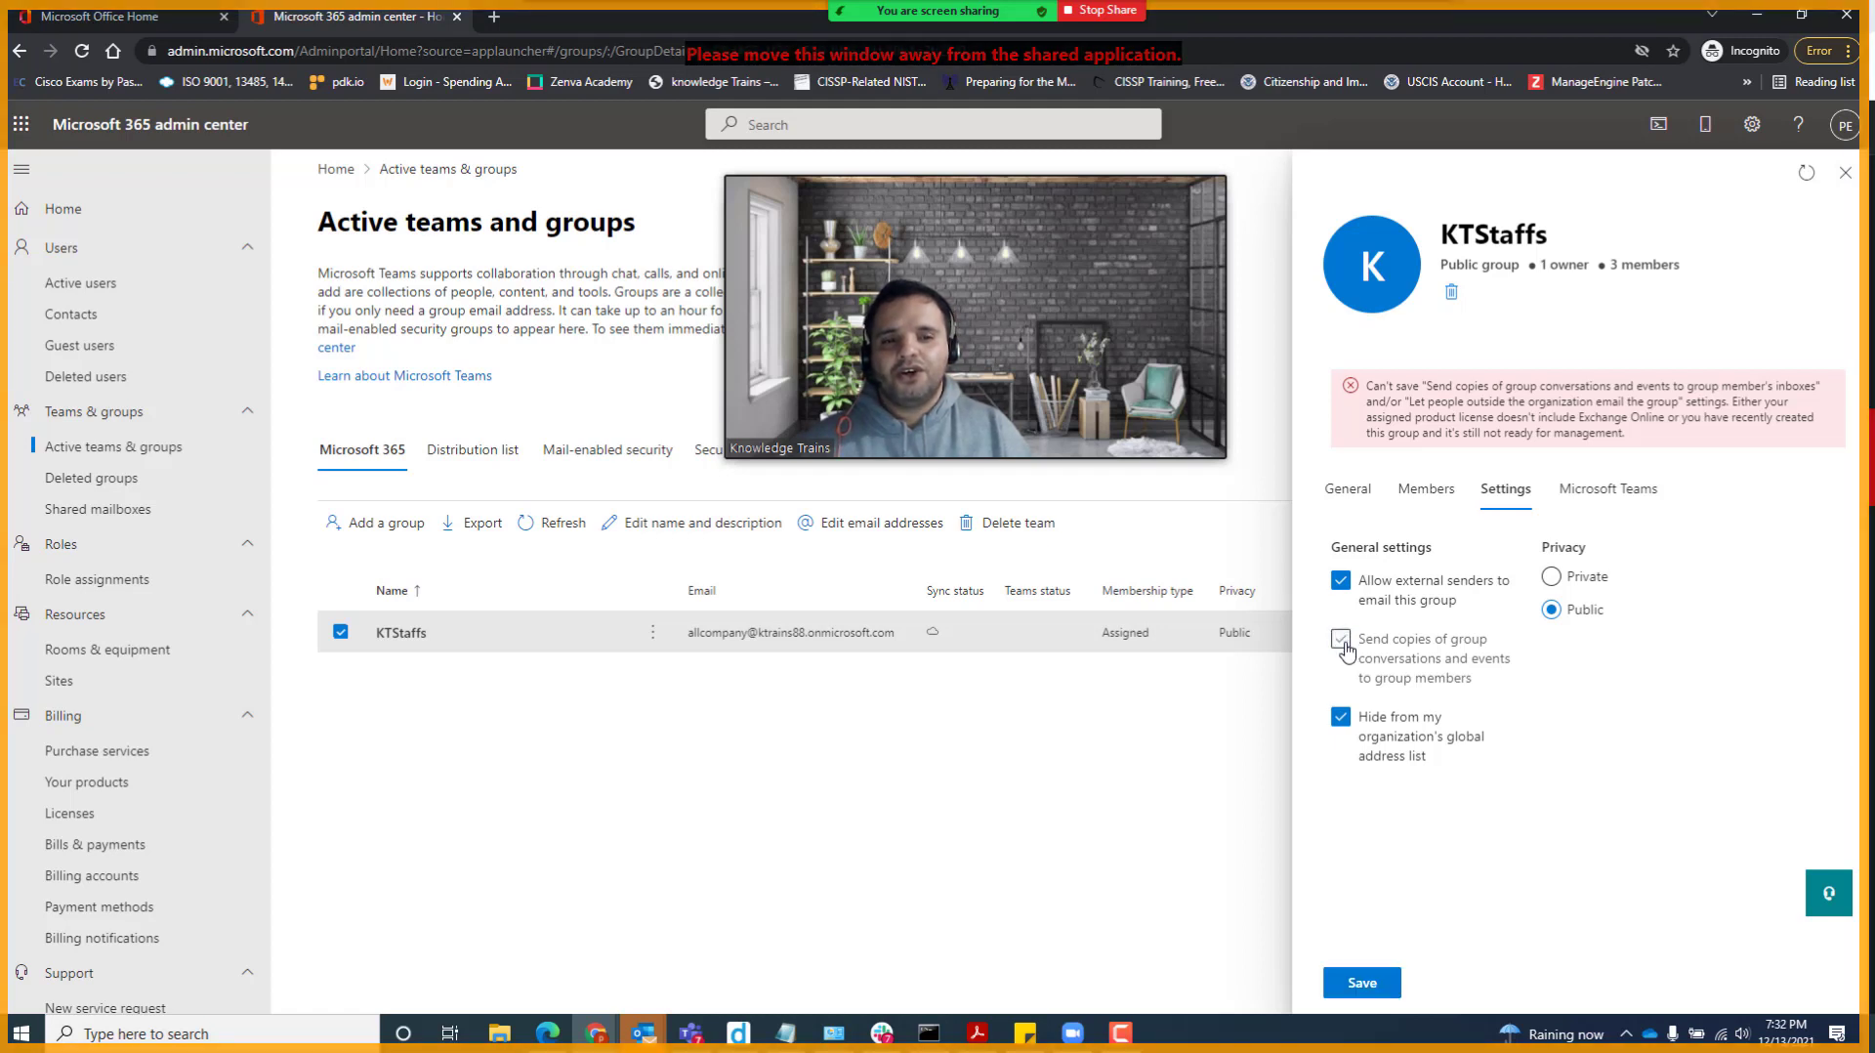
pyautogui.click(1844, 173)
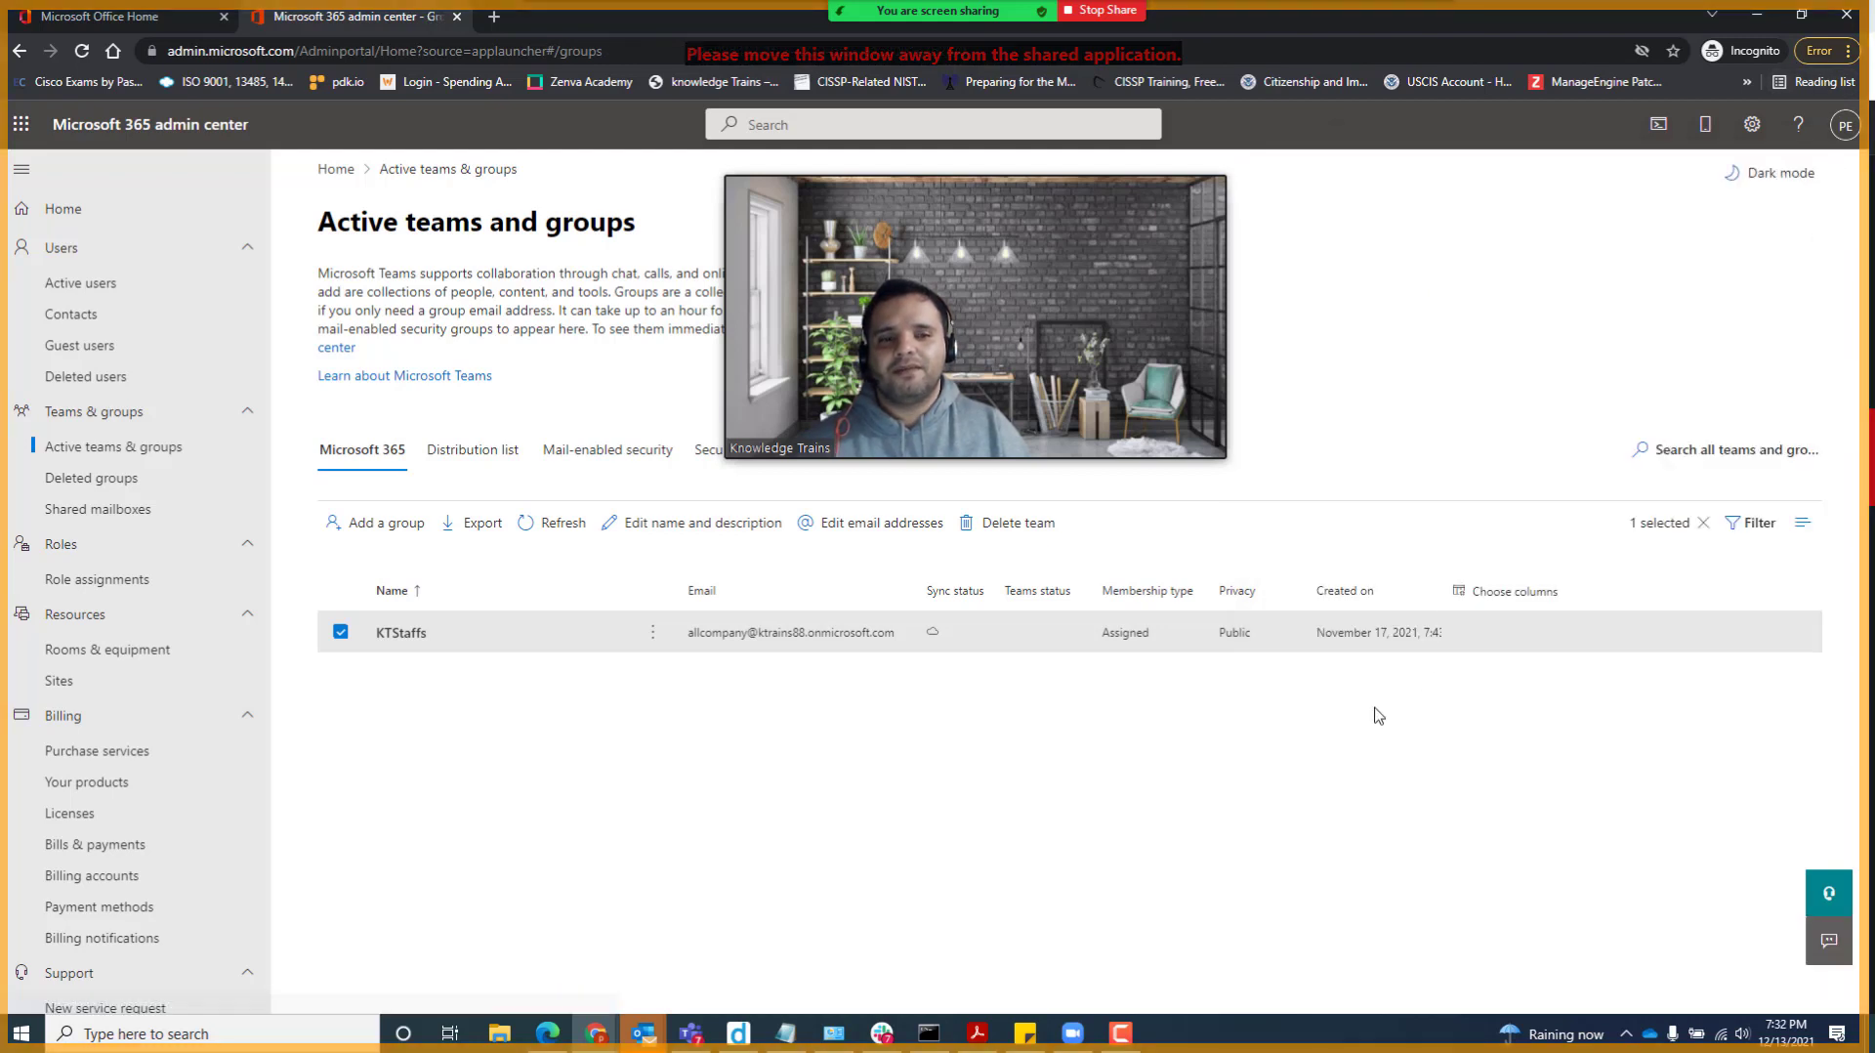
# Step: Open the account details of the second user in the active users list
pyautogui.click(80, 283)
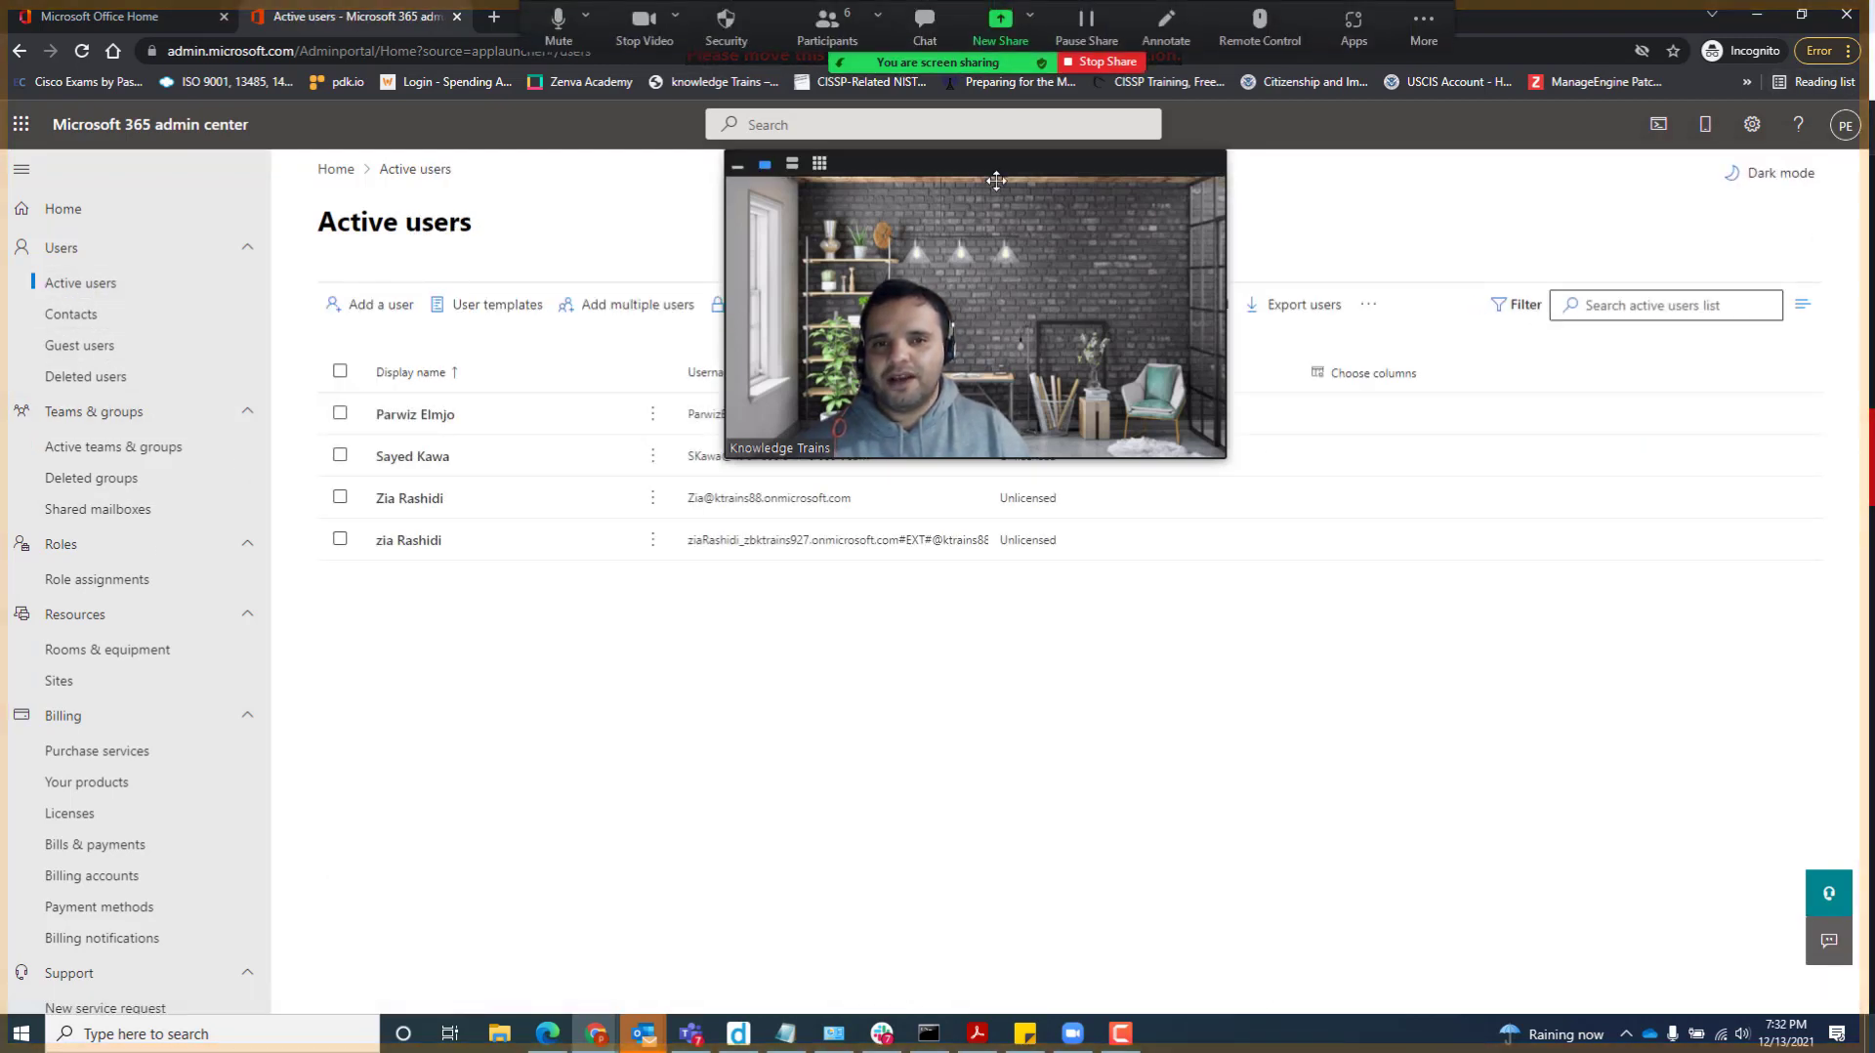
pyautogui.moveTo(996, 166); pyautogui.dragTo(1524, 690)
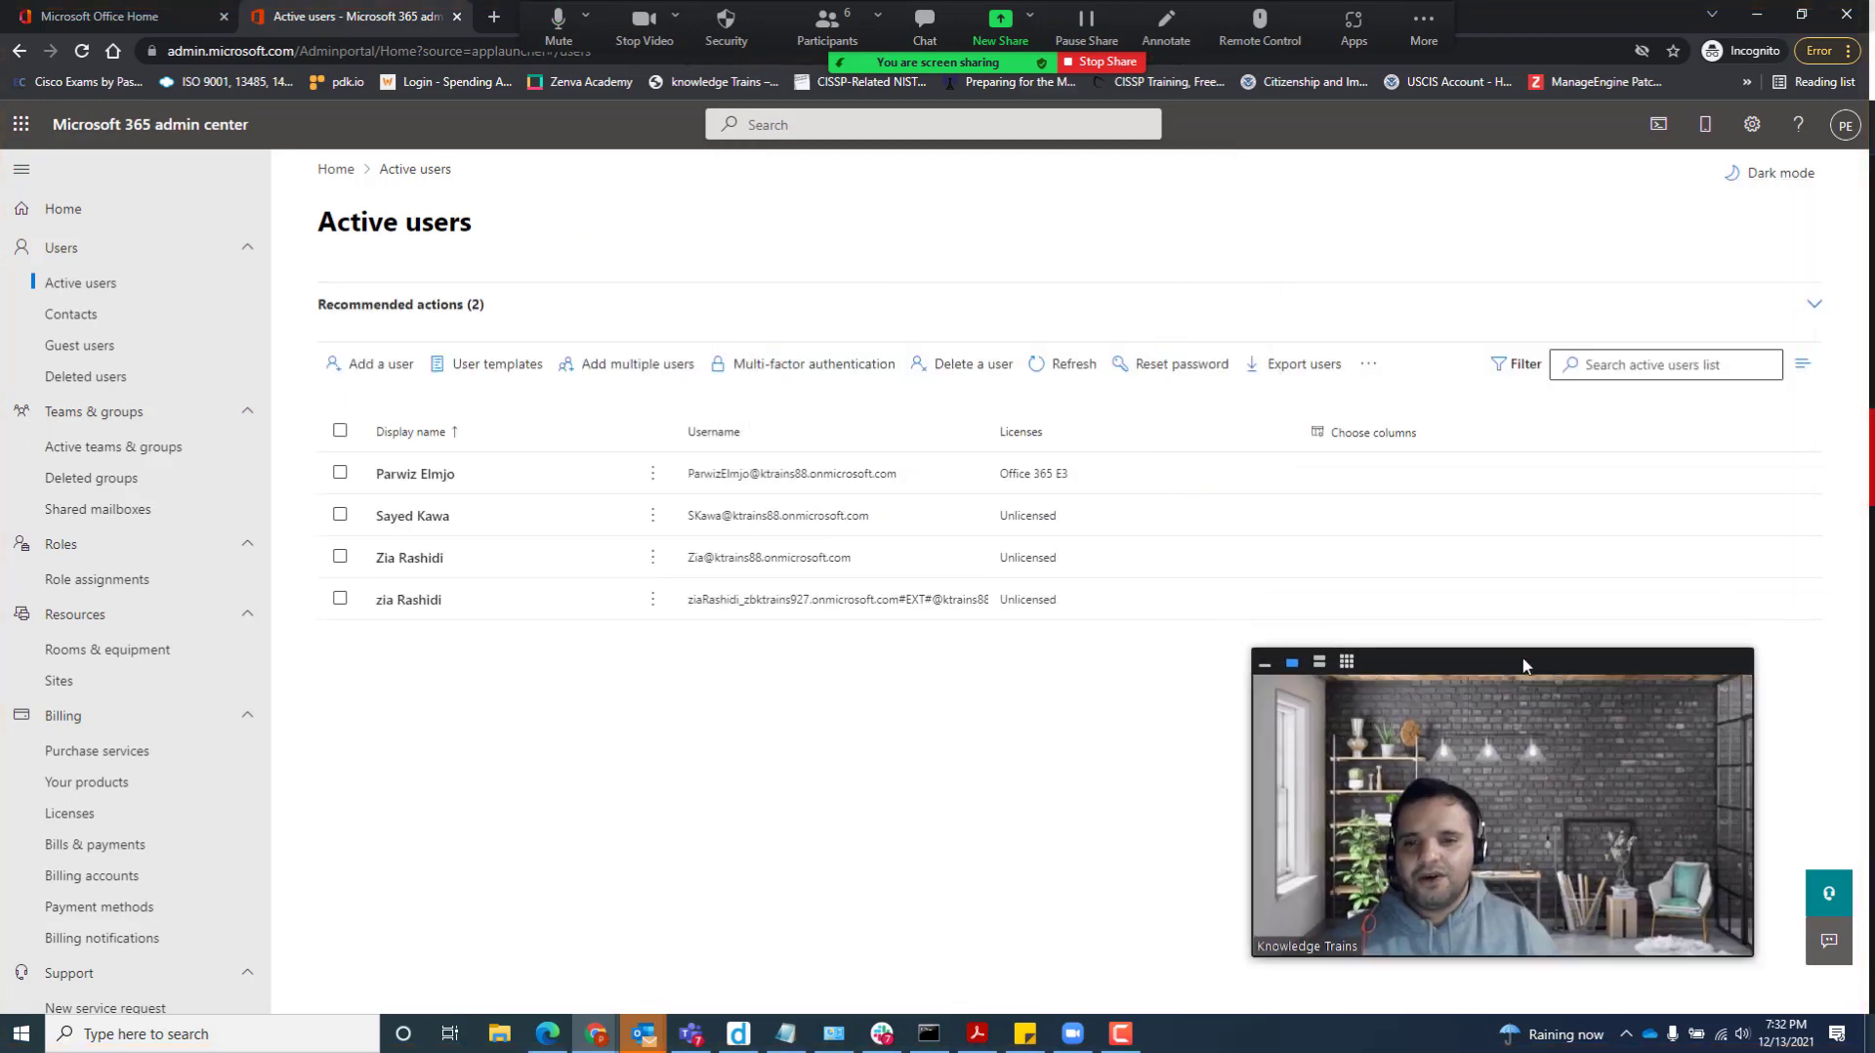
pyautogui.click(1018, 520)
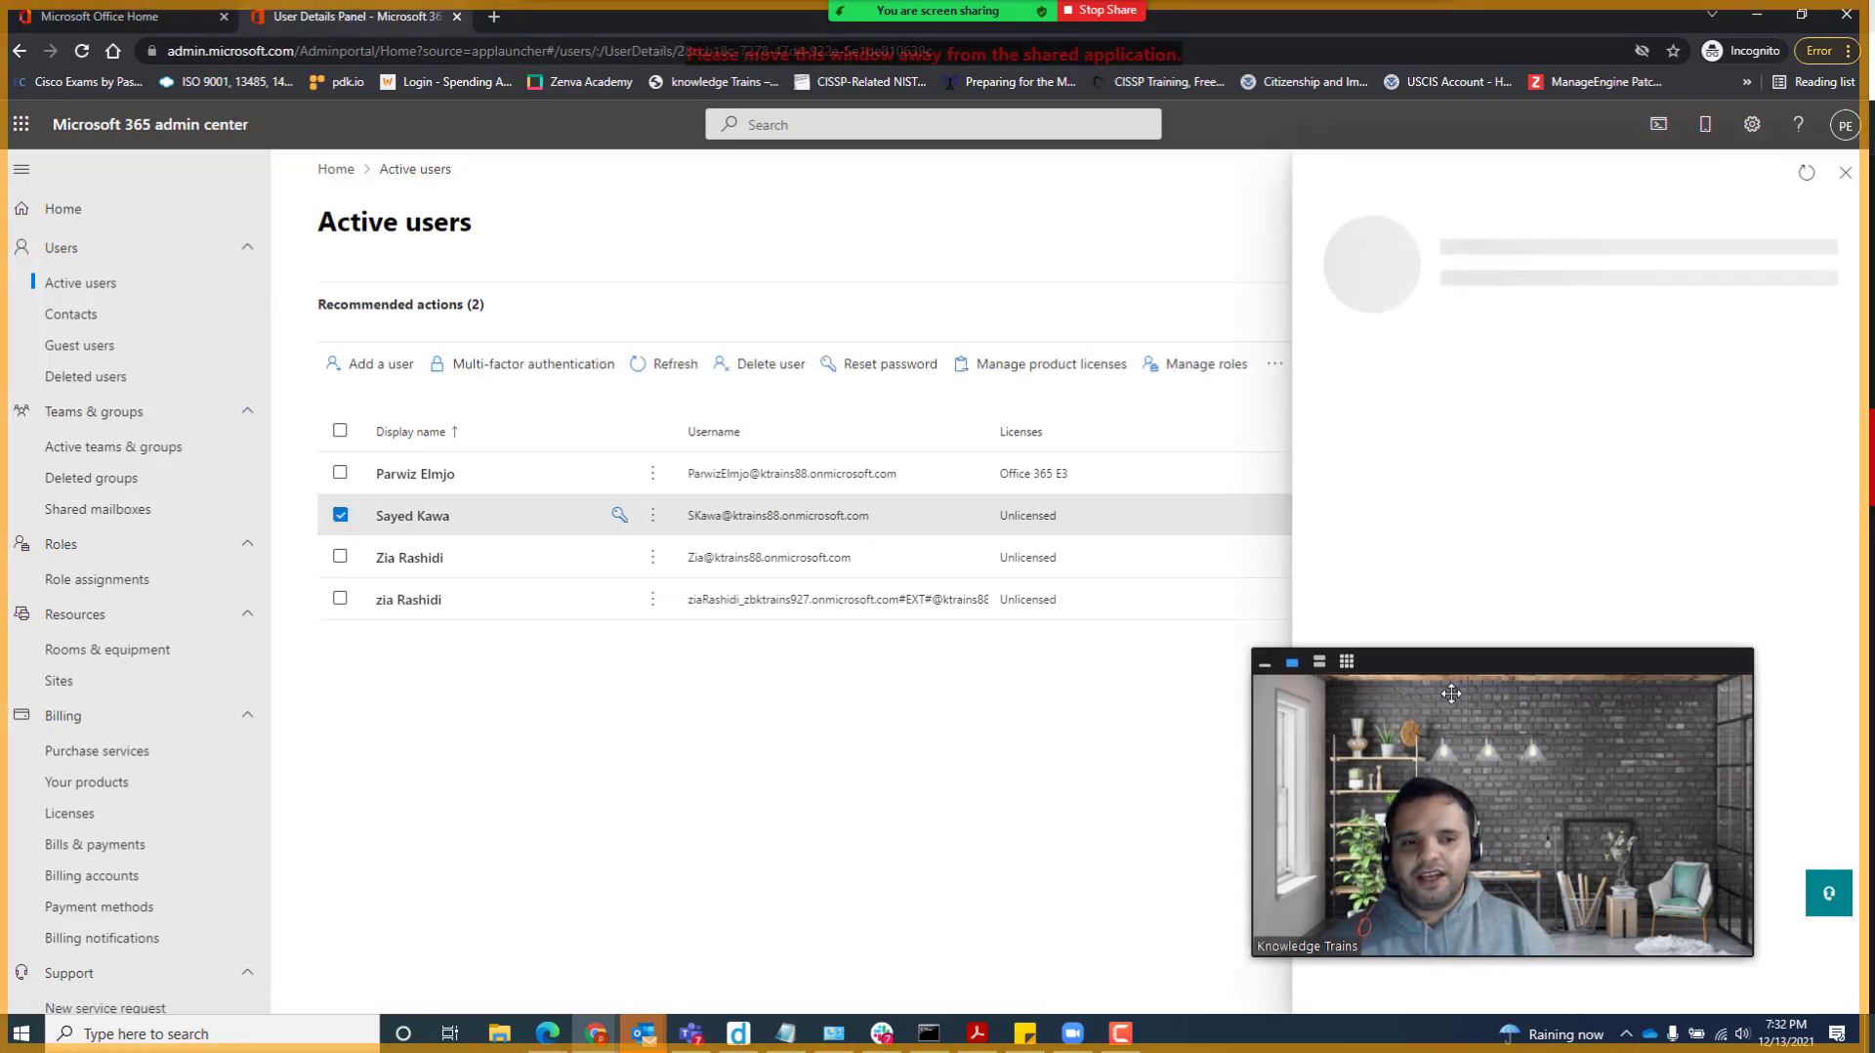
pyautogui.moveTo(1462, 674); pyautogui.dragTo(545, 725)
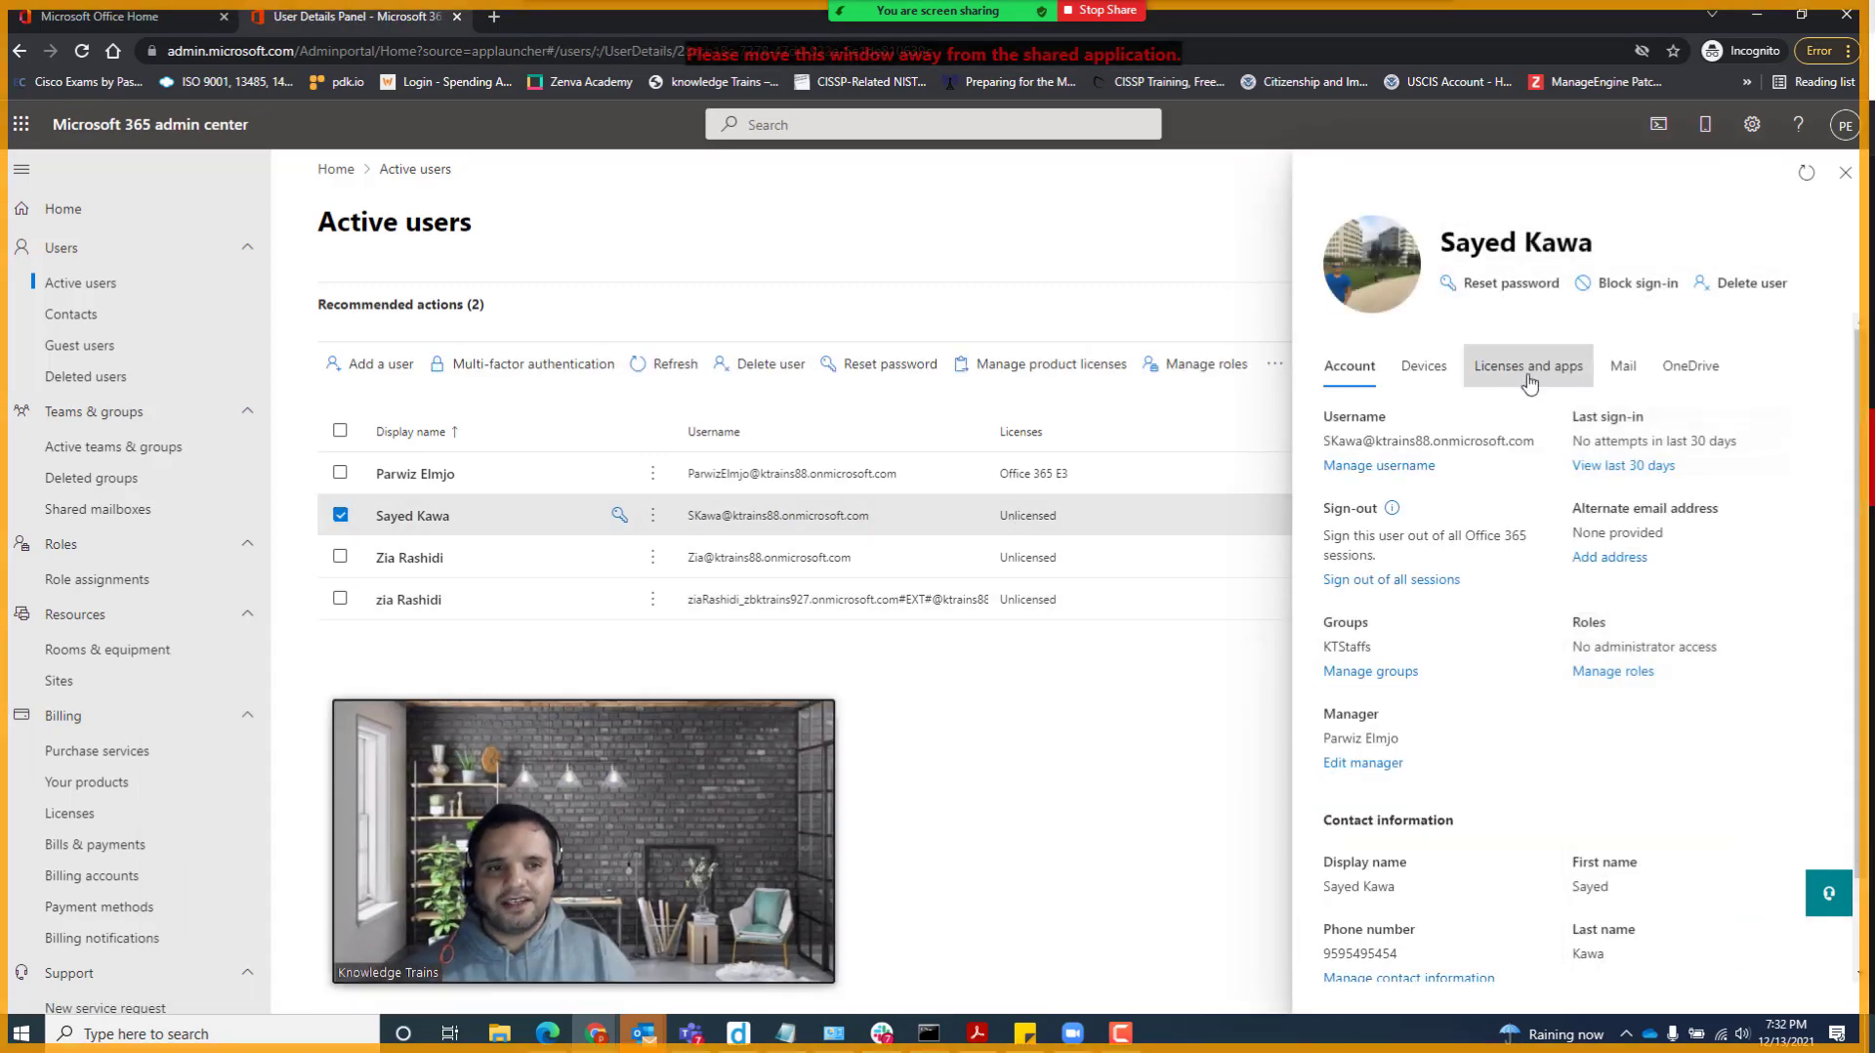
# Step: Assign the Office 365 E3 license to the second active user, save it, review the included apps and close the license details
pyautogui.click(1525, 376)
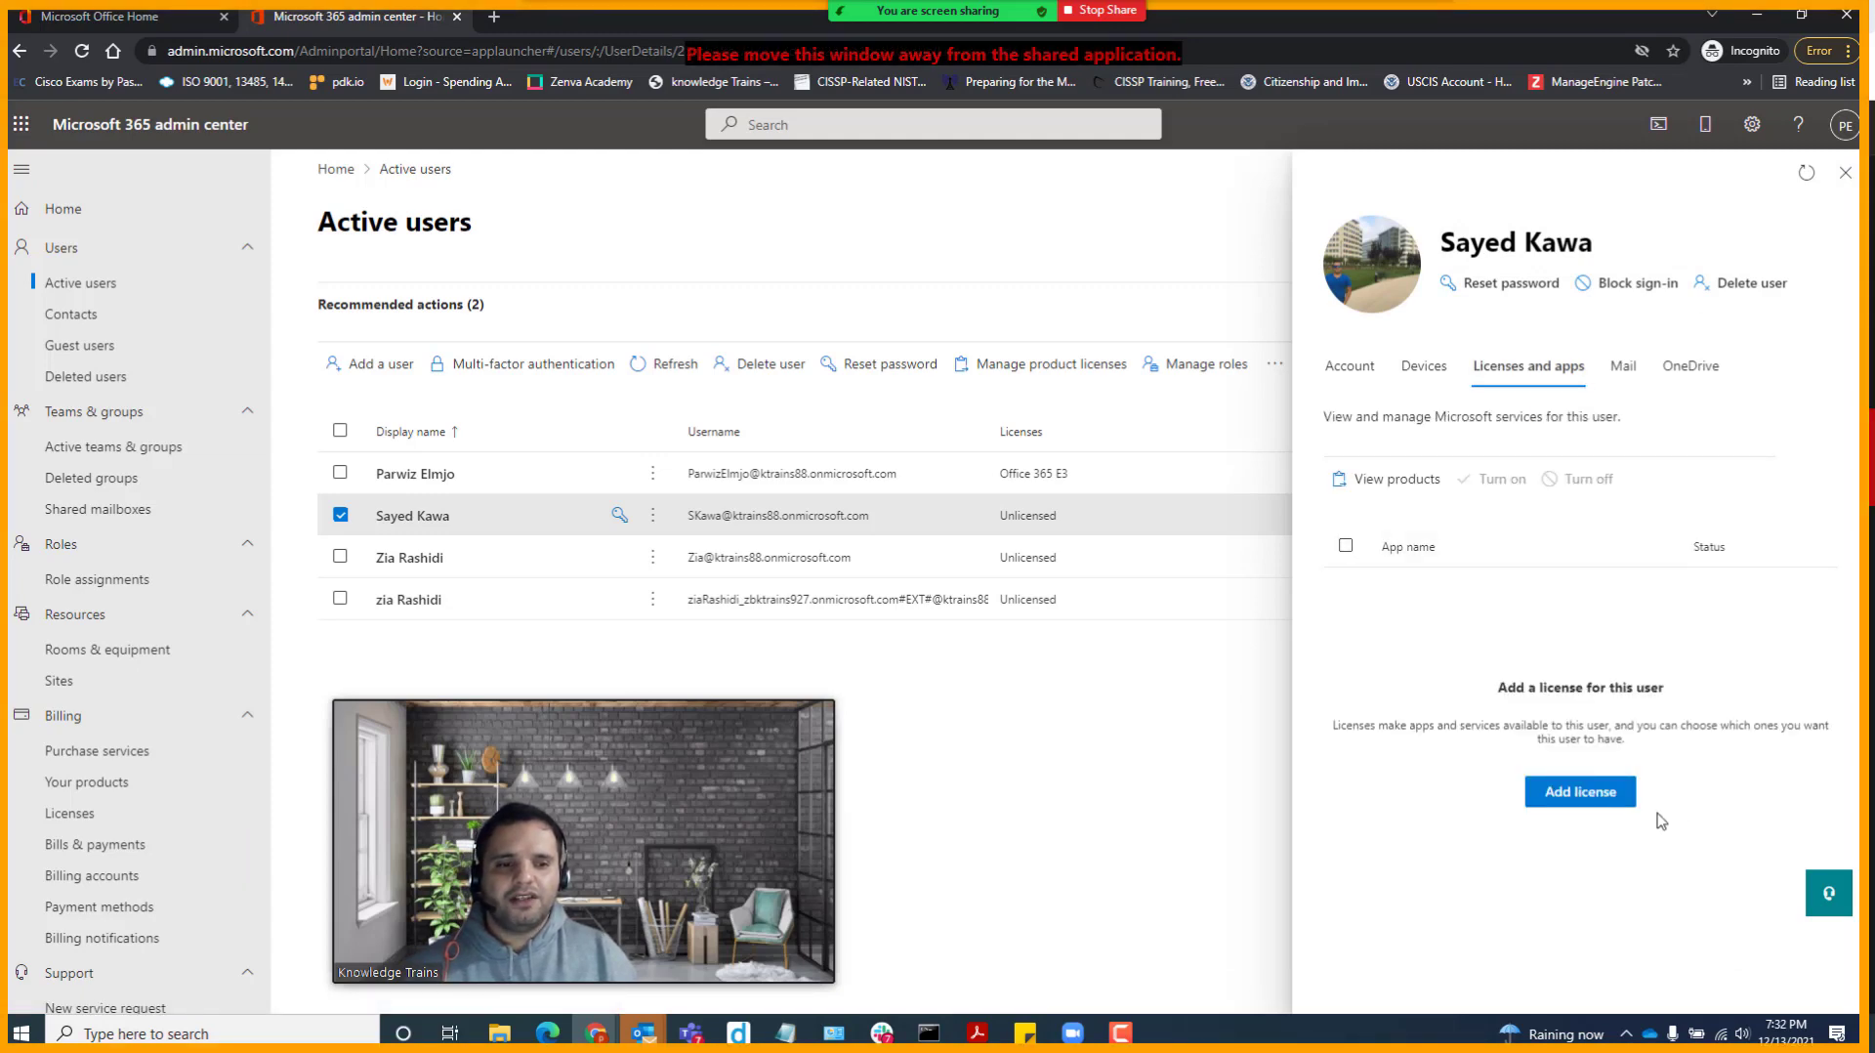
pyautogui.click(1578, 793)
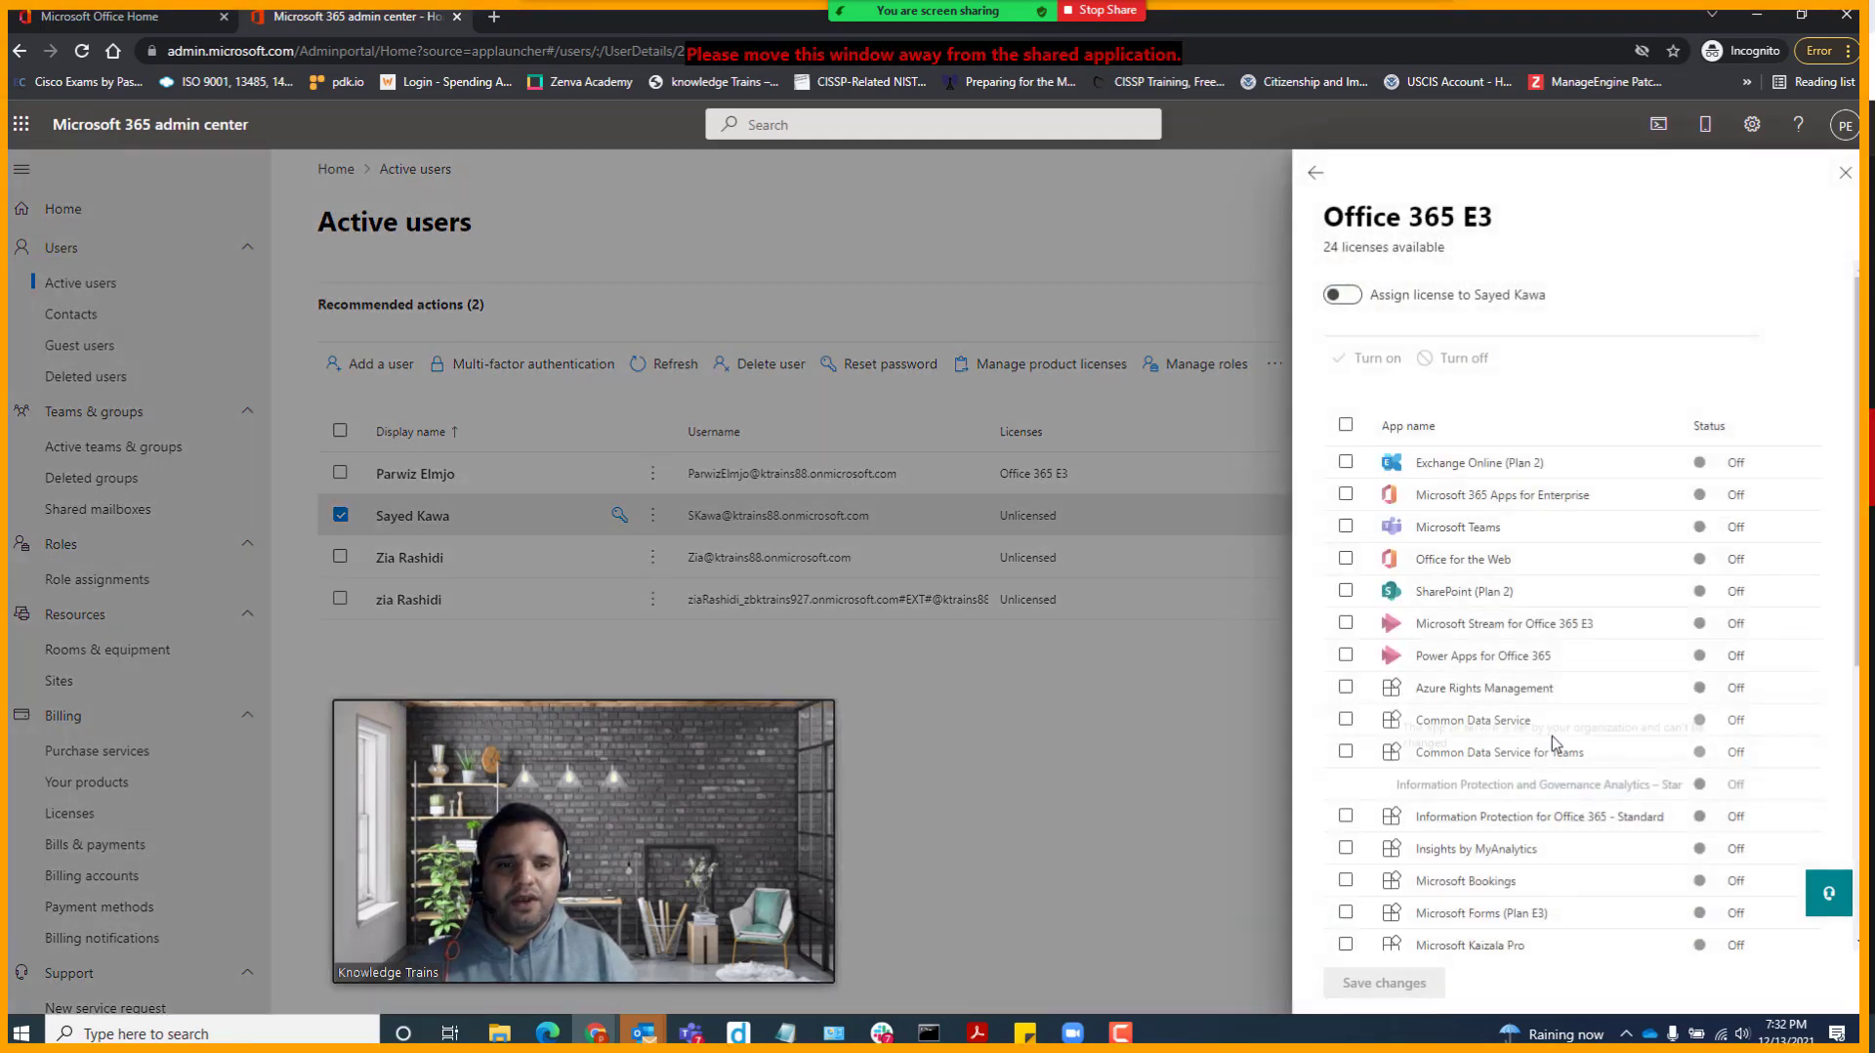
pyautogui.click(1342, 295)
pyautogui.click(1404, 984)
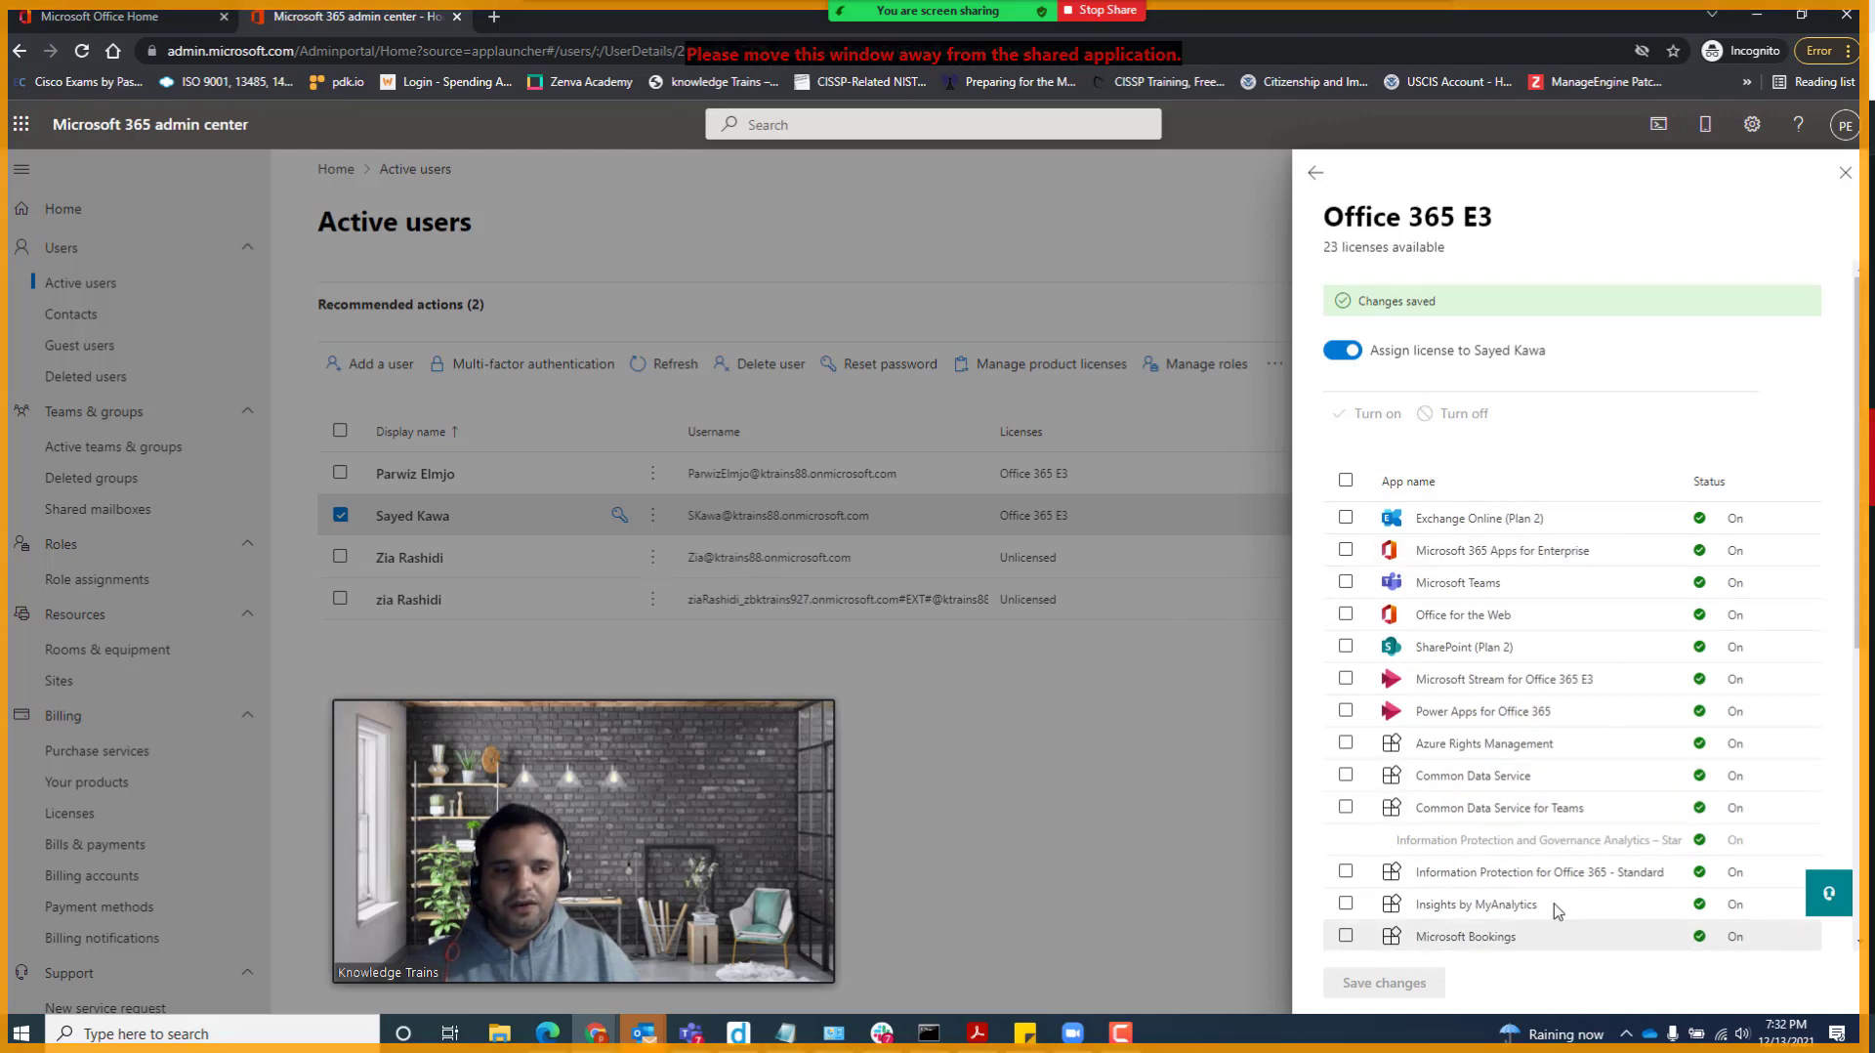
pyautogui.scroll(-5, 1553, 899)
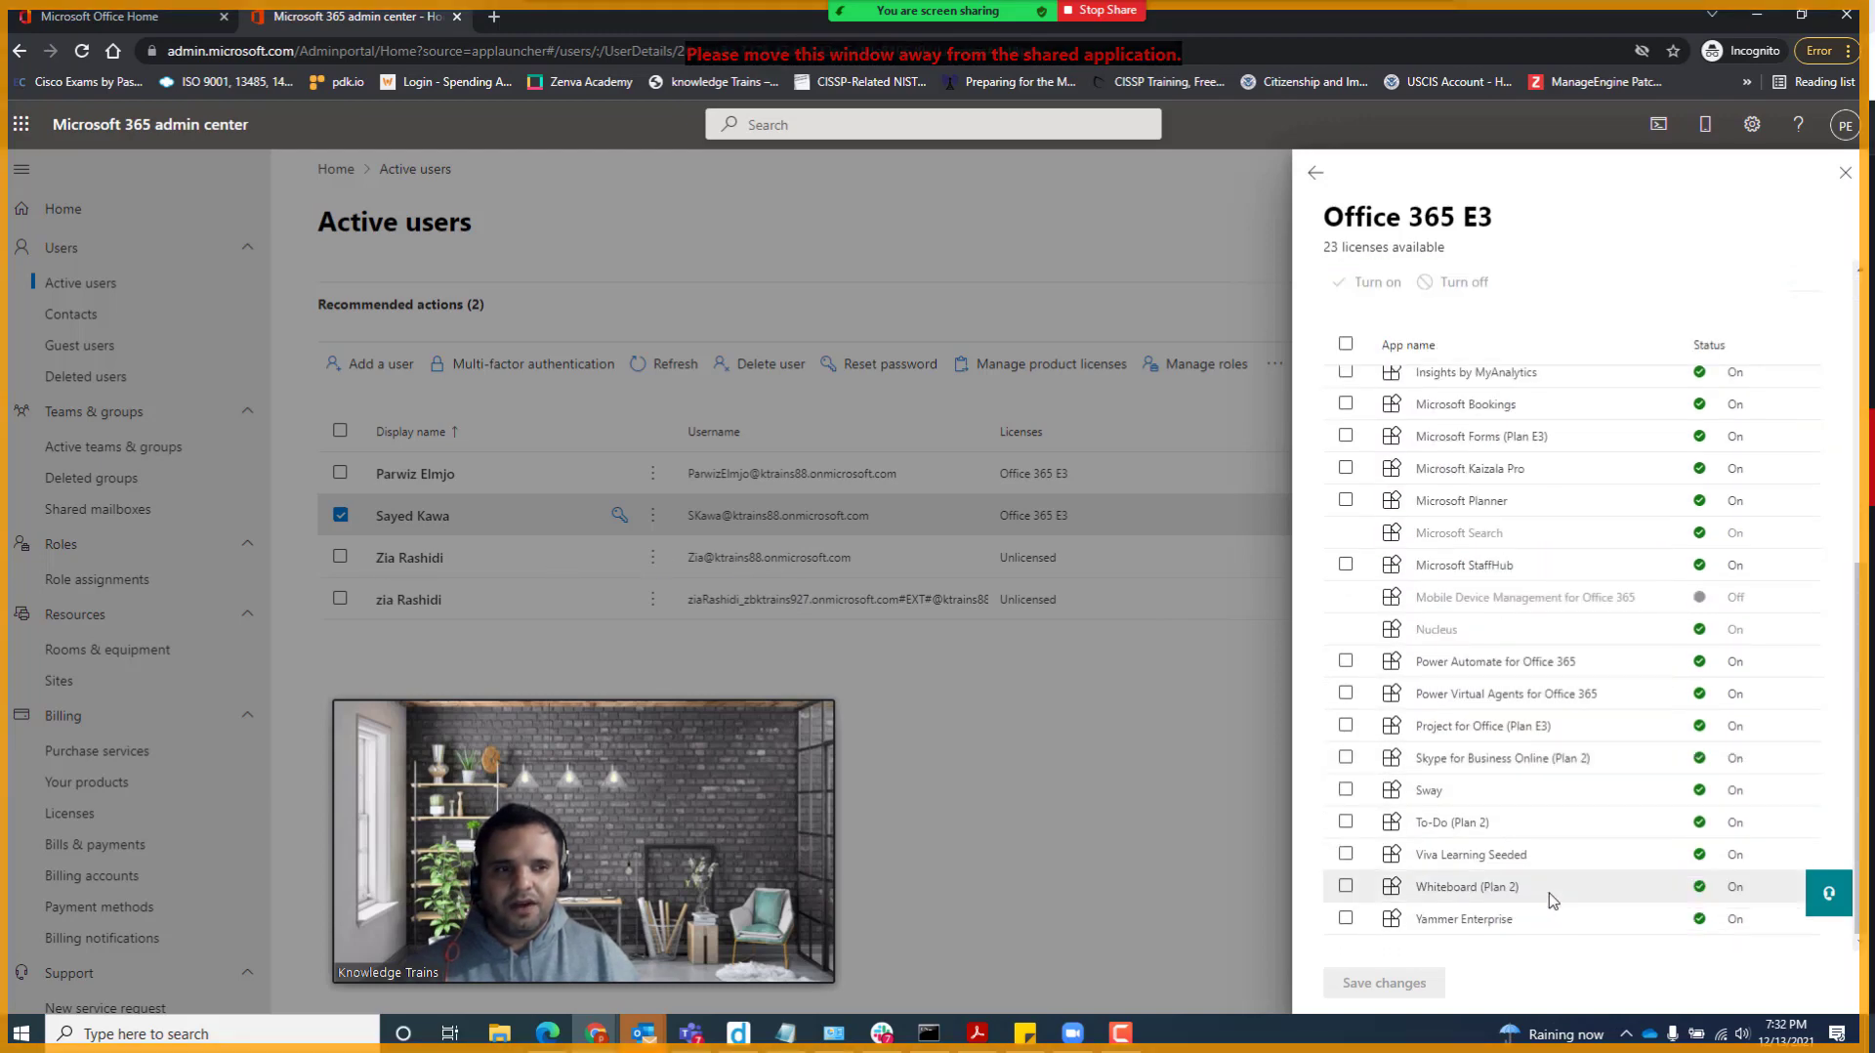
pyautogui.click(1845, 172)
# Step: Assign the Office 365 E3 license to the third active user, save the change and close the license details
pyautogui.click(415, 558)
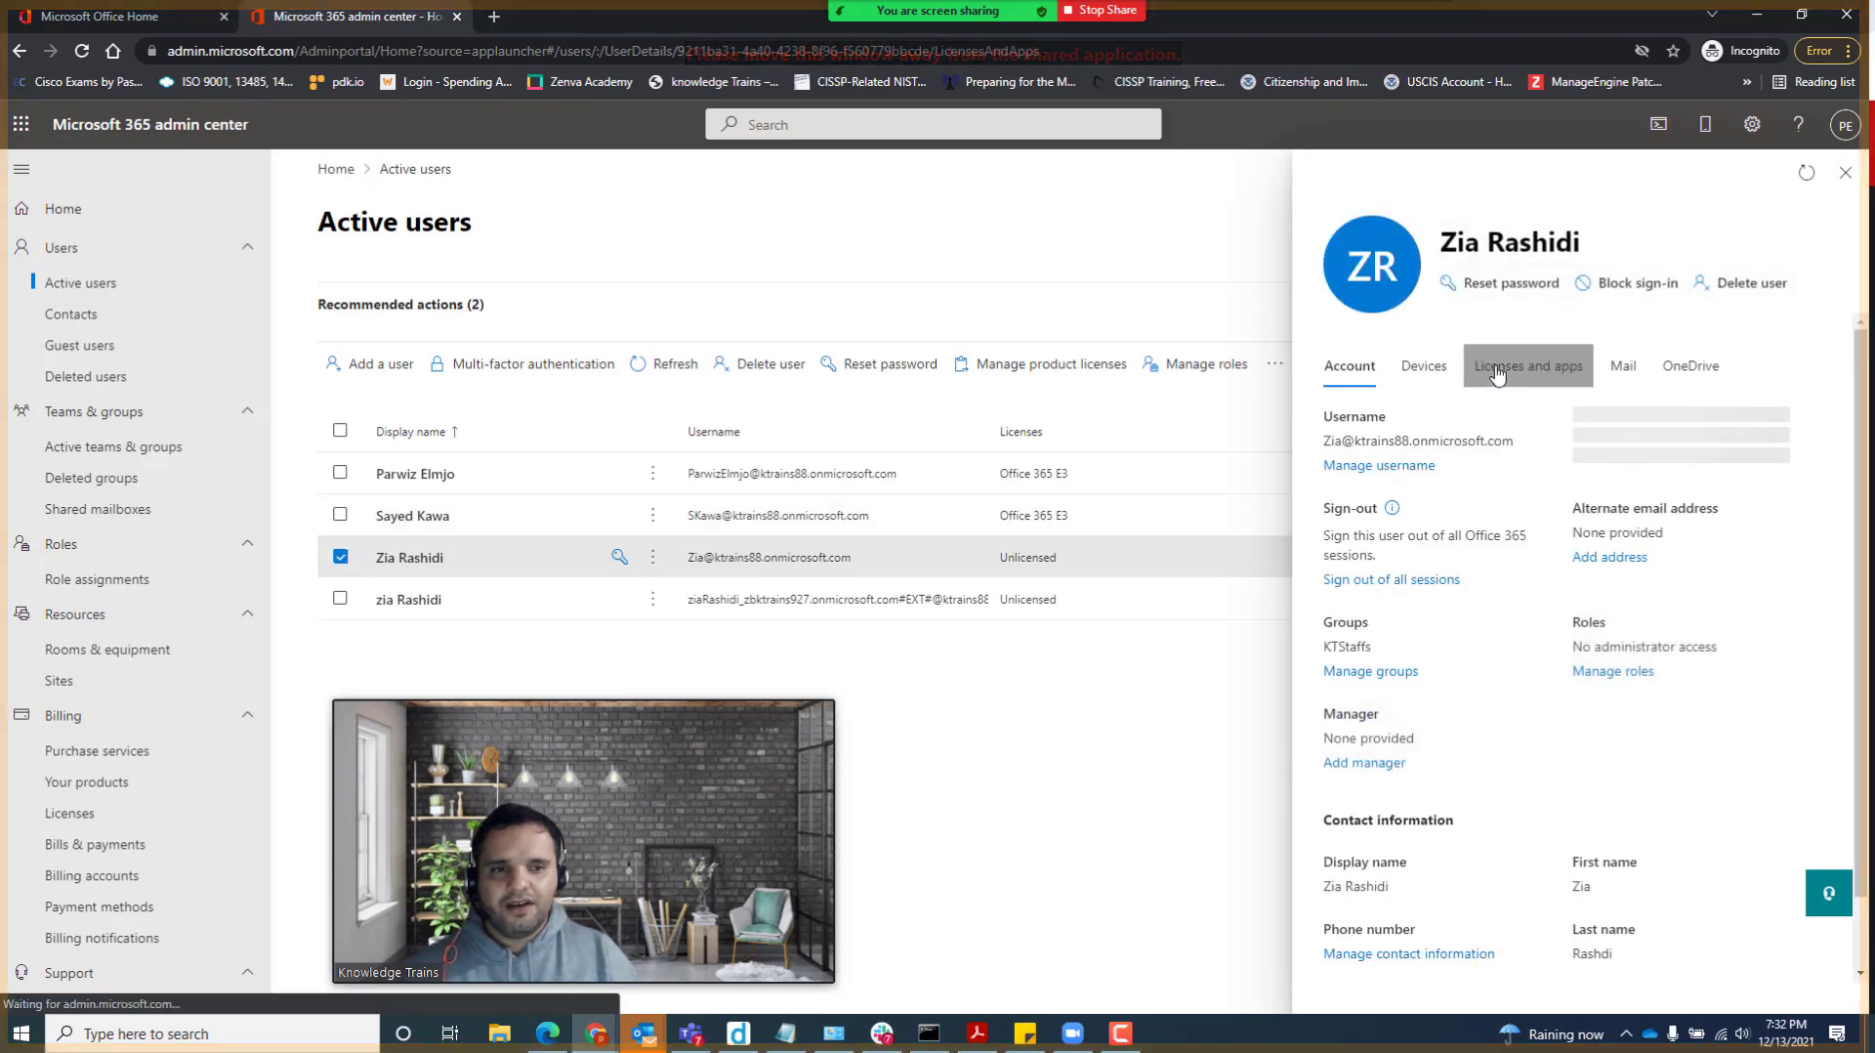
pyautogui.click(1504, 365)
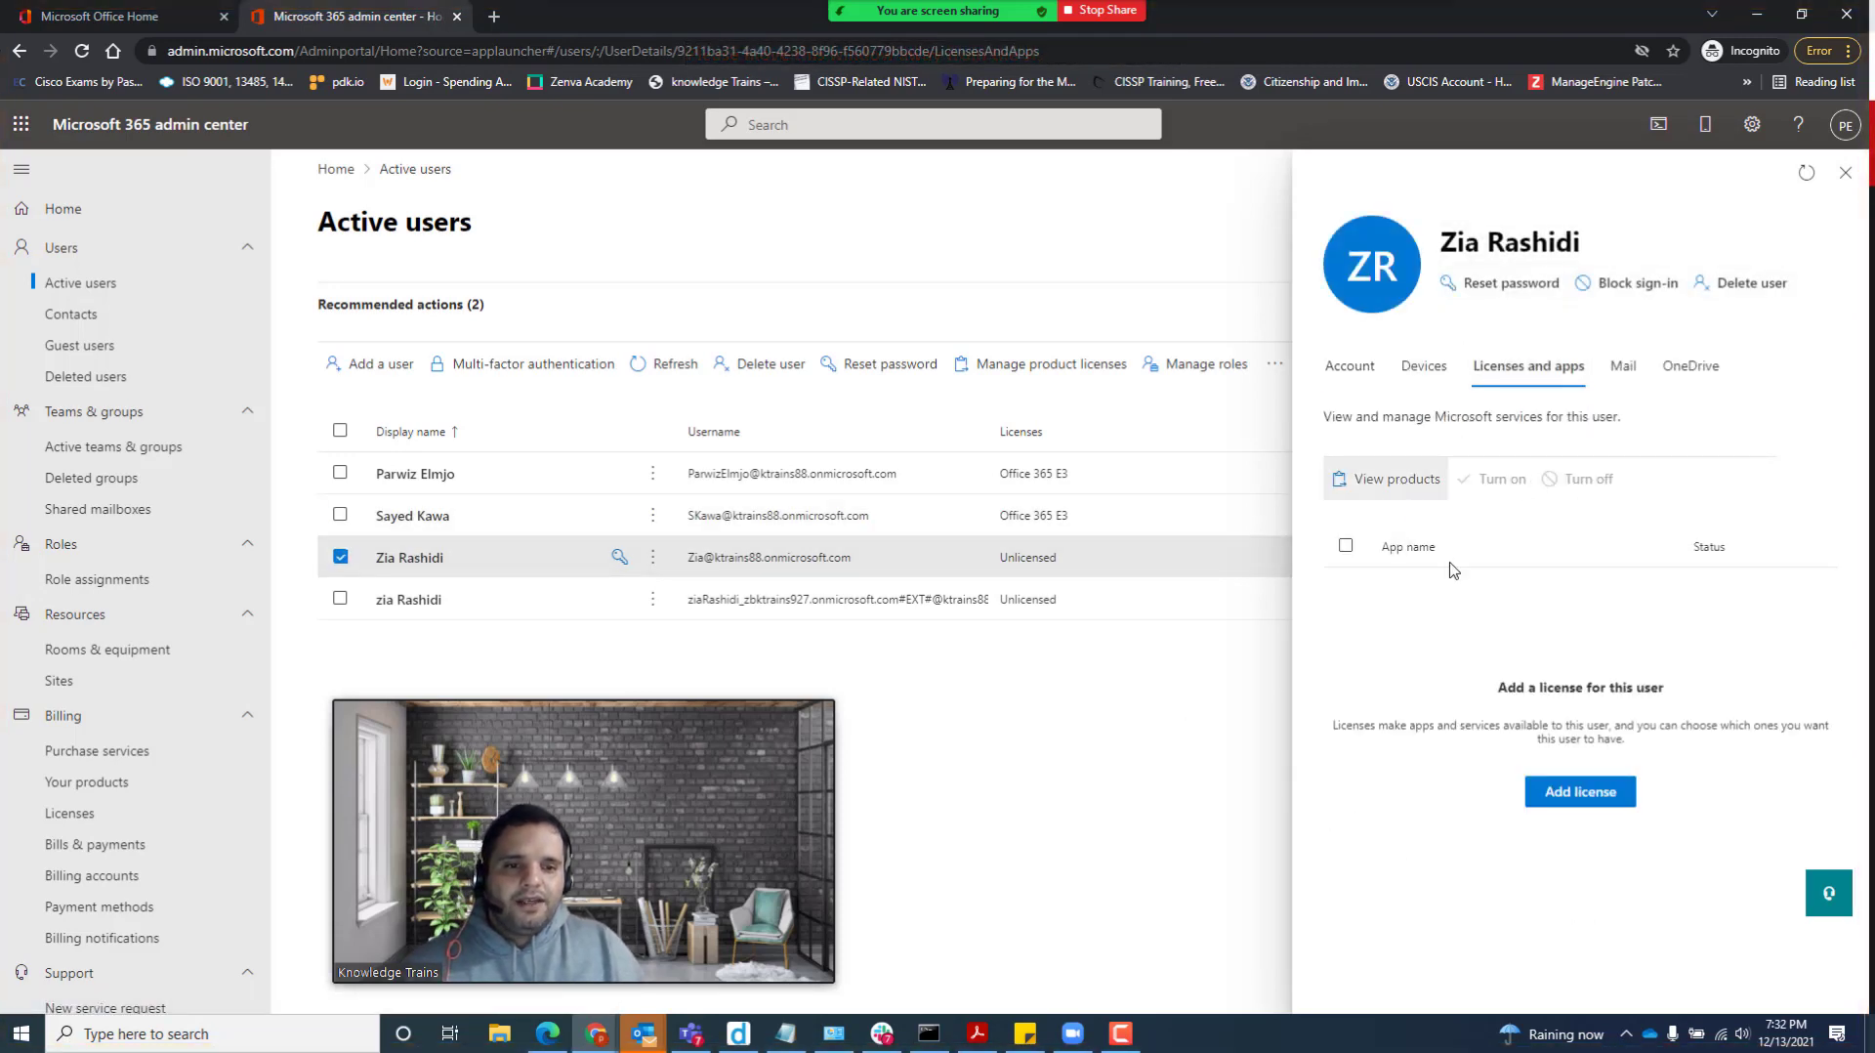
pyautogui.click(1569, 803)
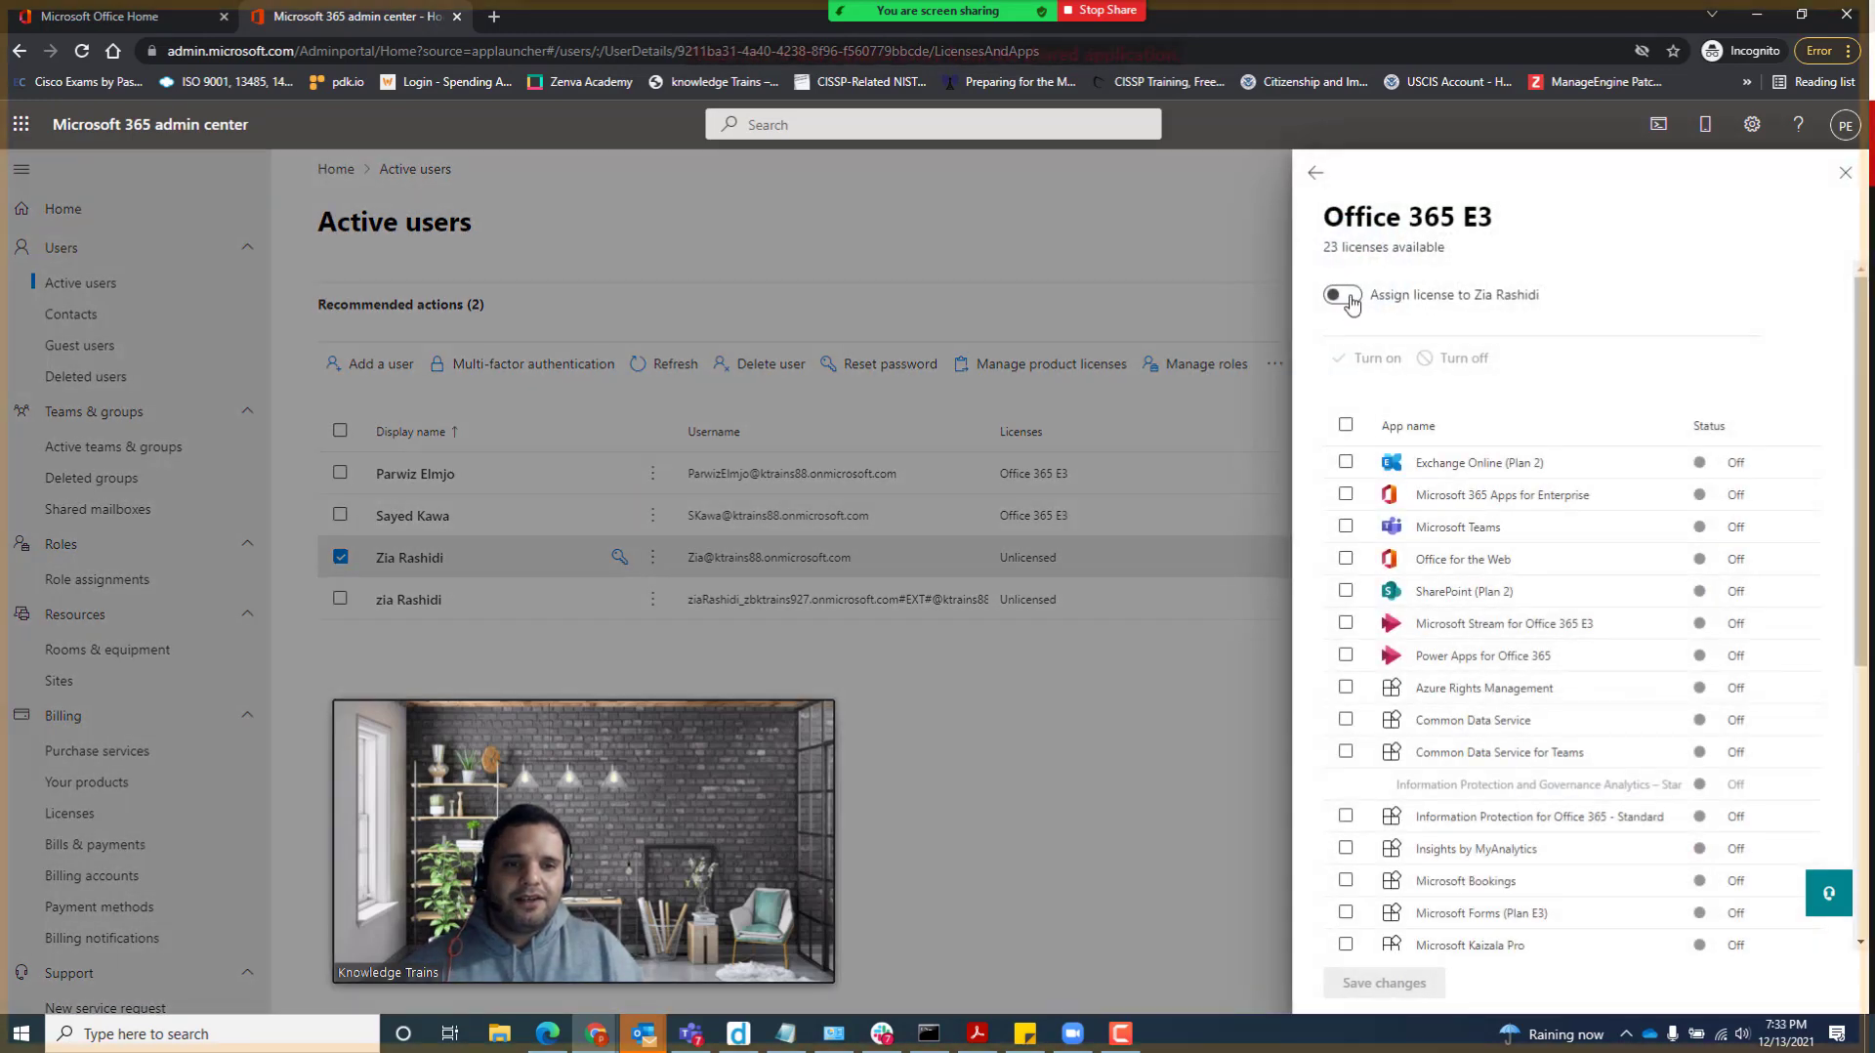
pyautogui.click(1344, 296)
pyautogui.click(1382, 982)
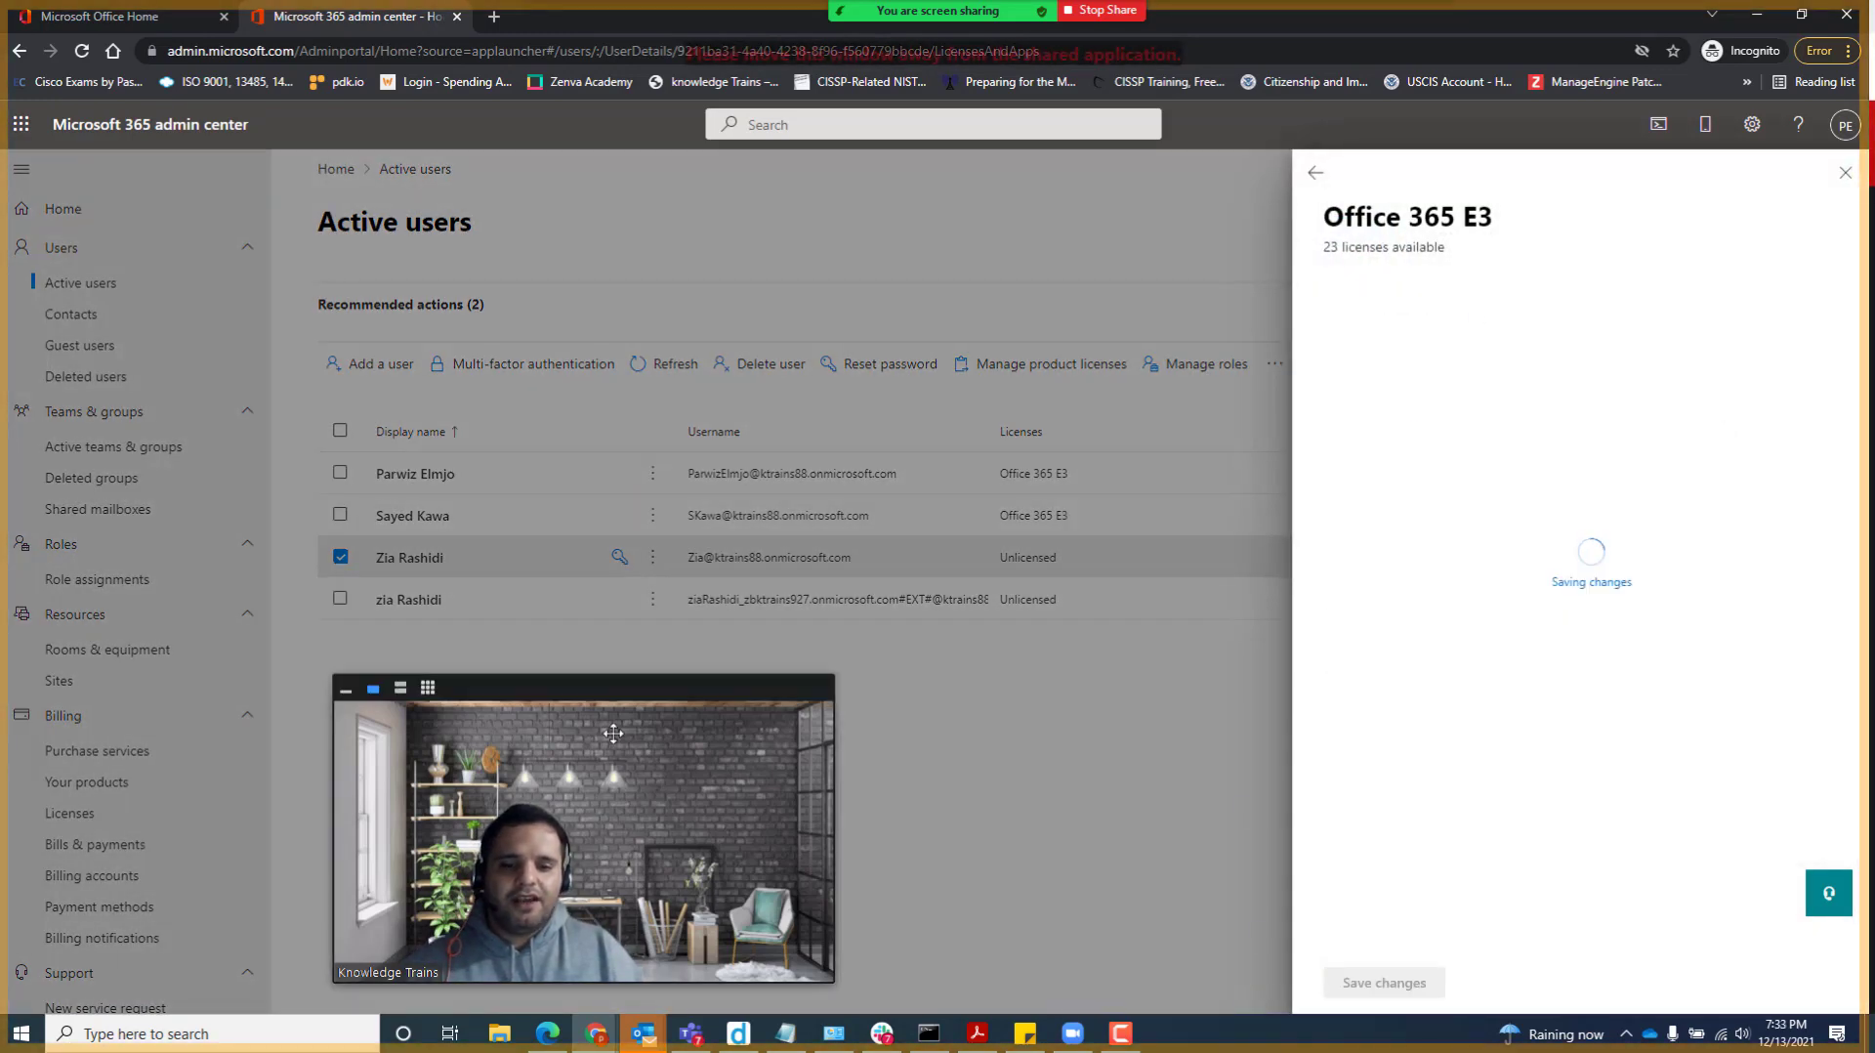
pyautogui.moveTo(642, 701); pyautogui.dragTo(931, 703)
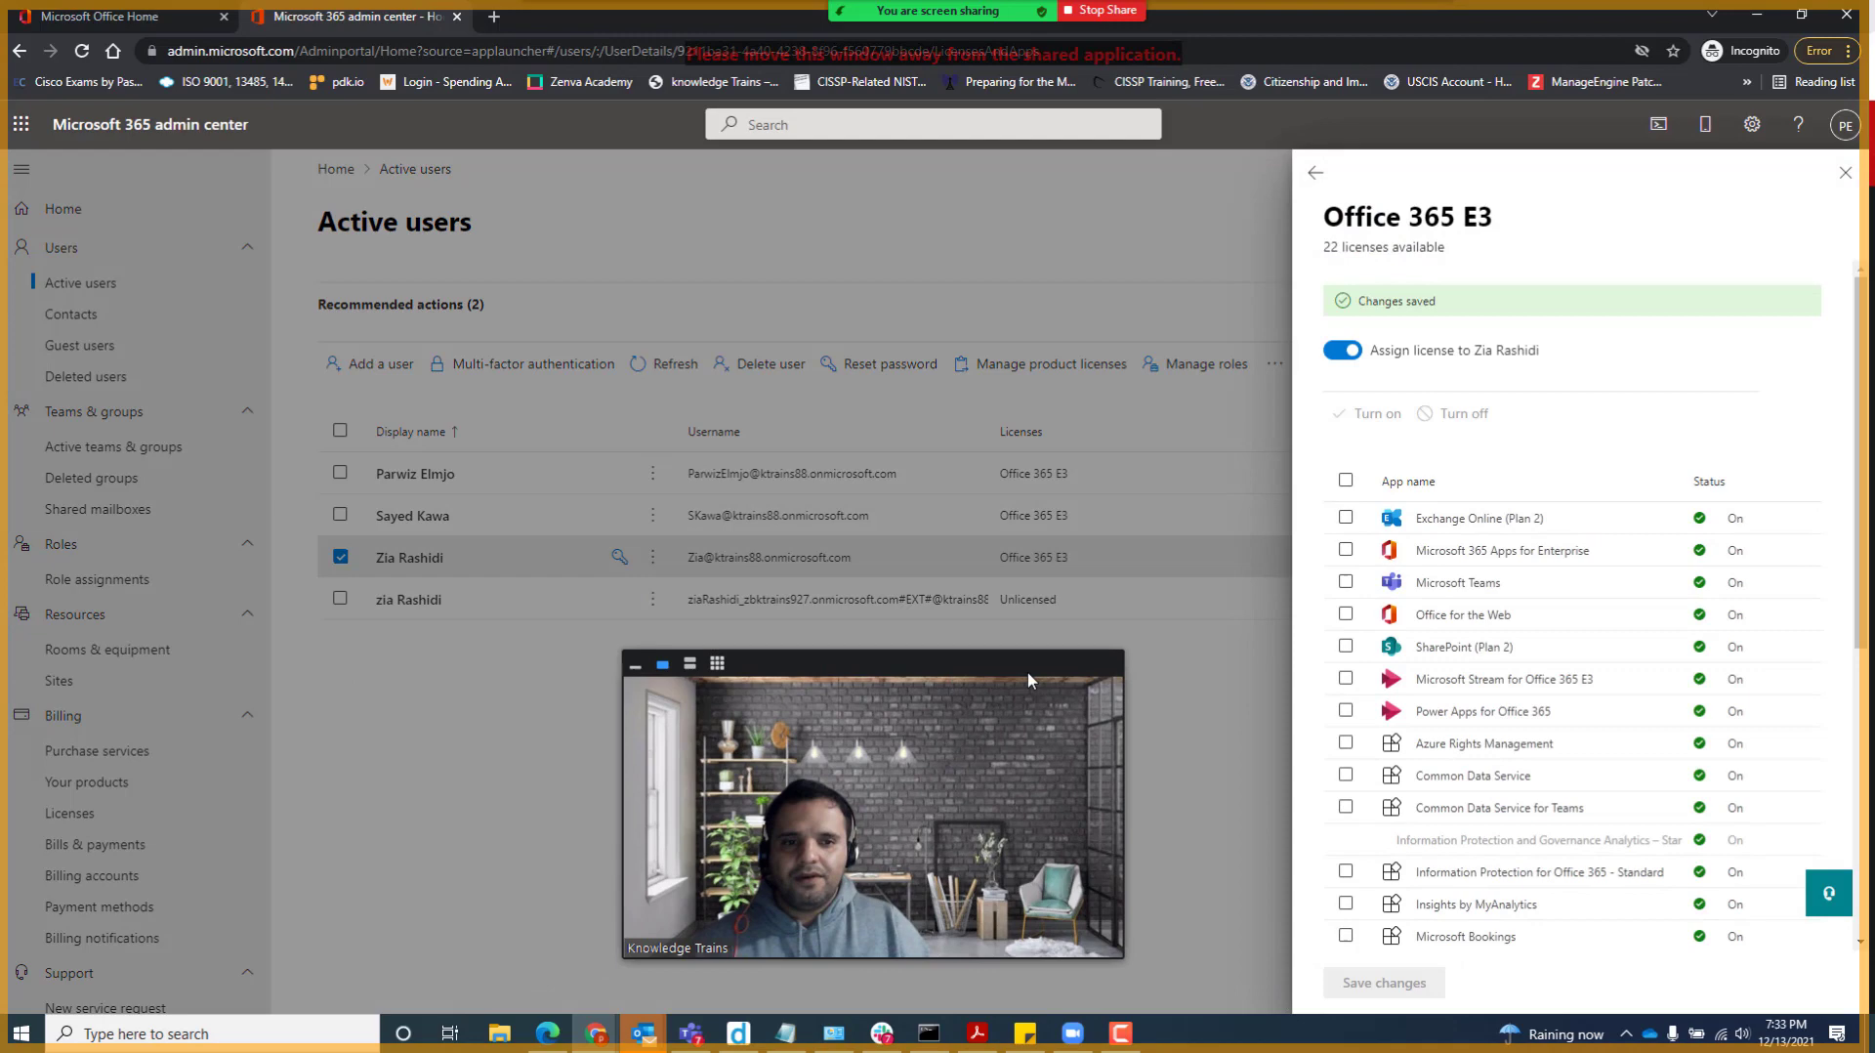
pyautogui.click(1844, 173)
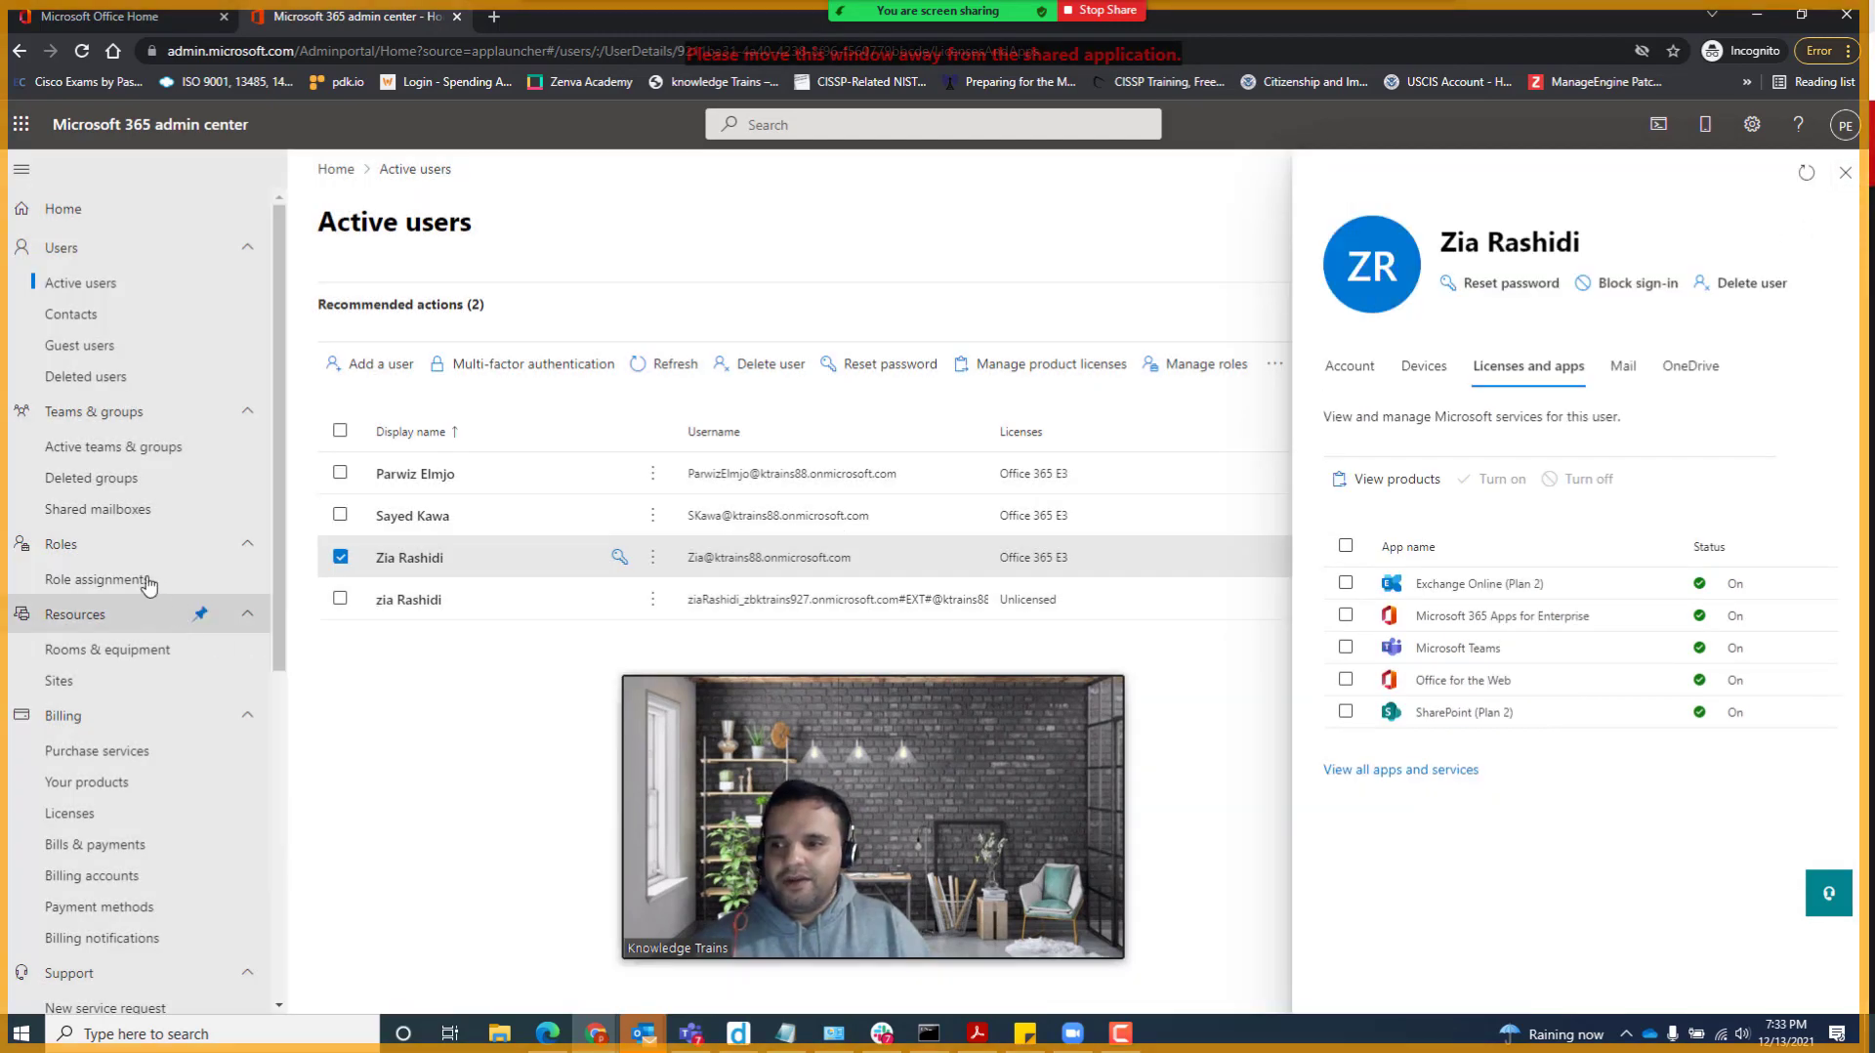
# Step: Open the KTStaffs group from the active teams and groups, review its members and show its settings
pyautogui.click(88, 450)
pyautogui.moveTo(826, 699); pyautogui.dragTo(1533, 174)
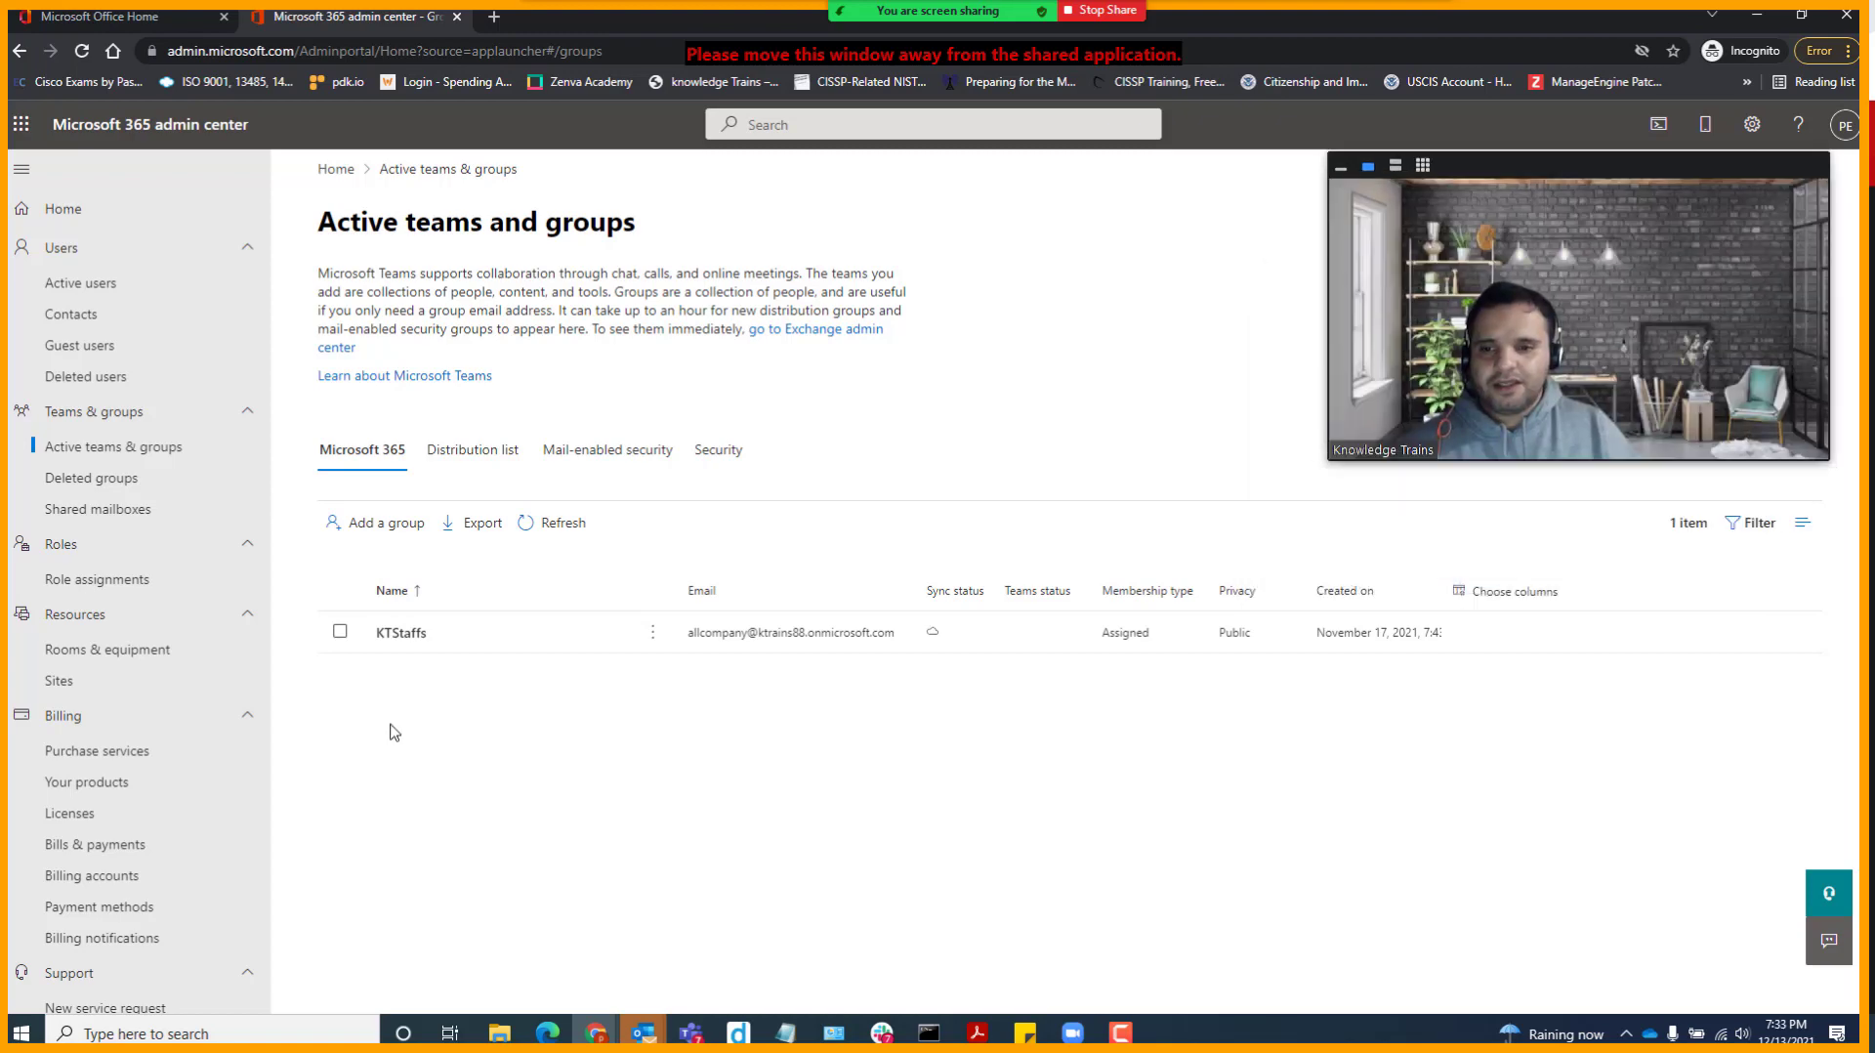
pyautogui.click(414, 637)
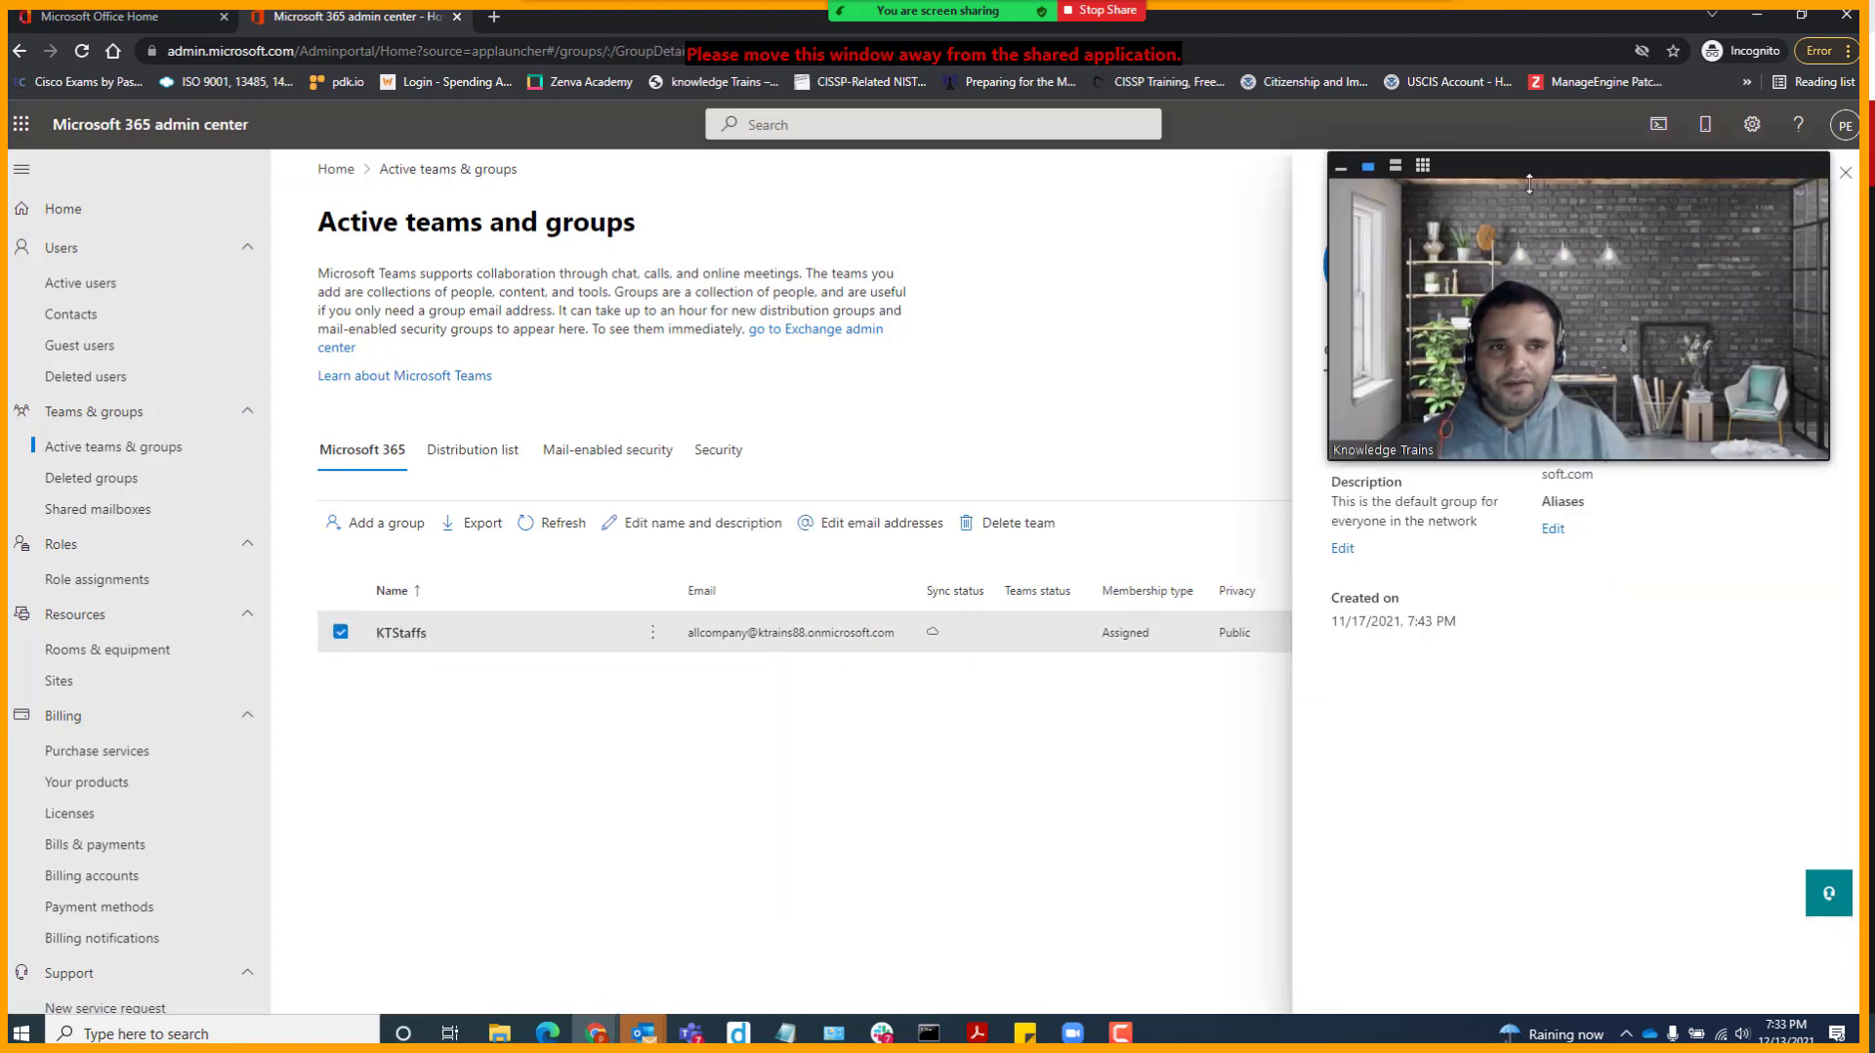
pyautogui.moveTo(1495, 176); pyautogui.dragTo(804, 178)
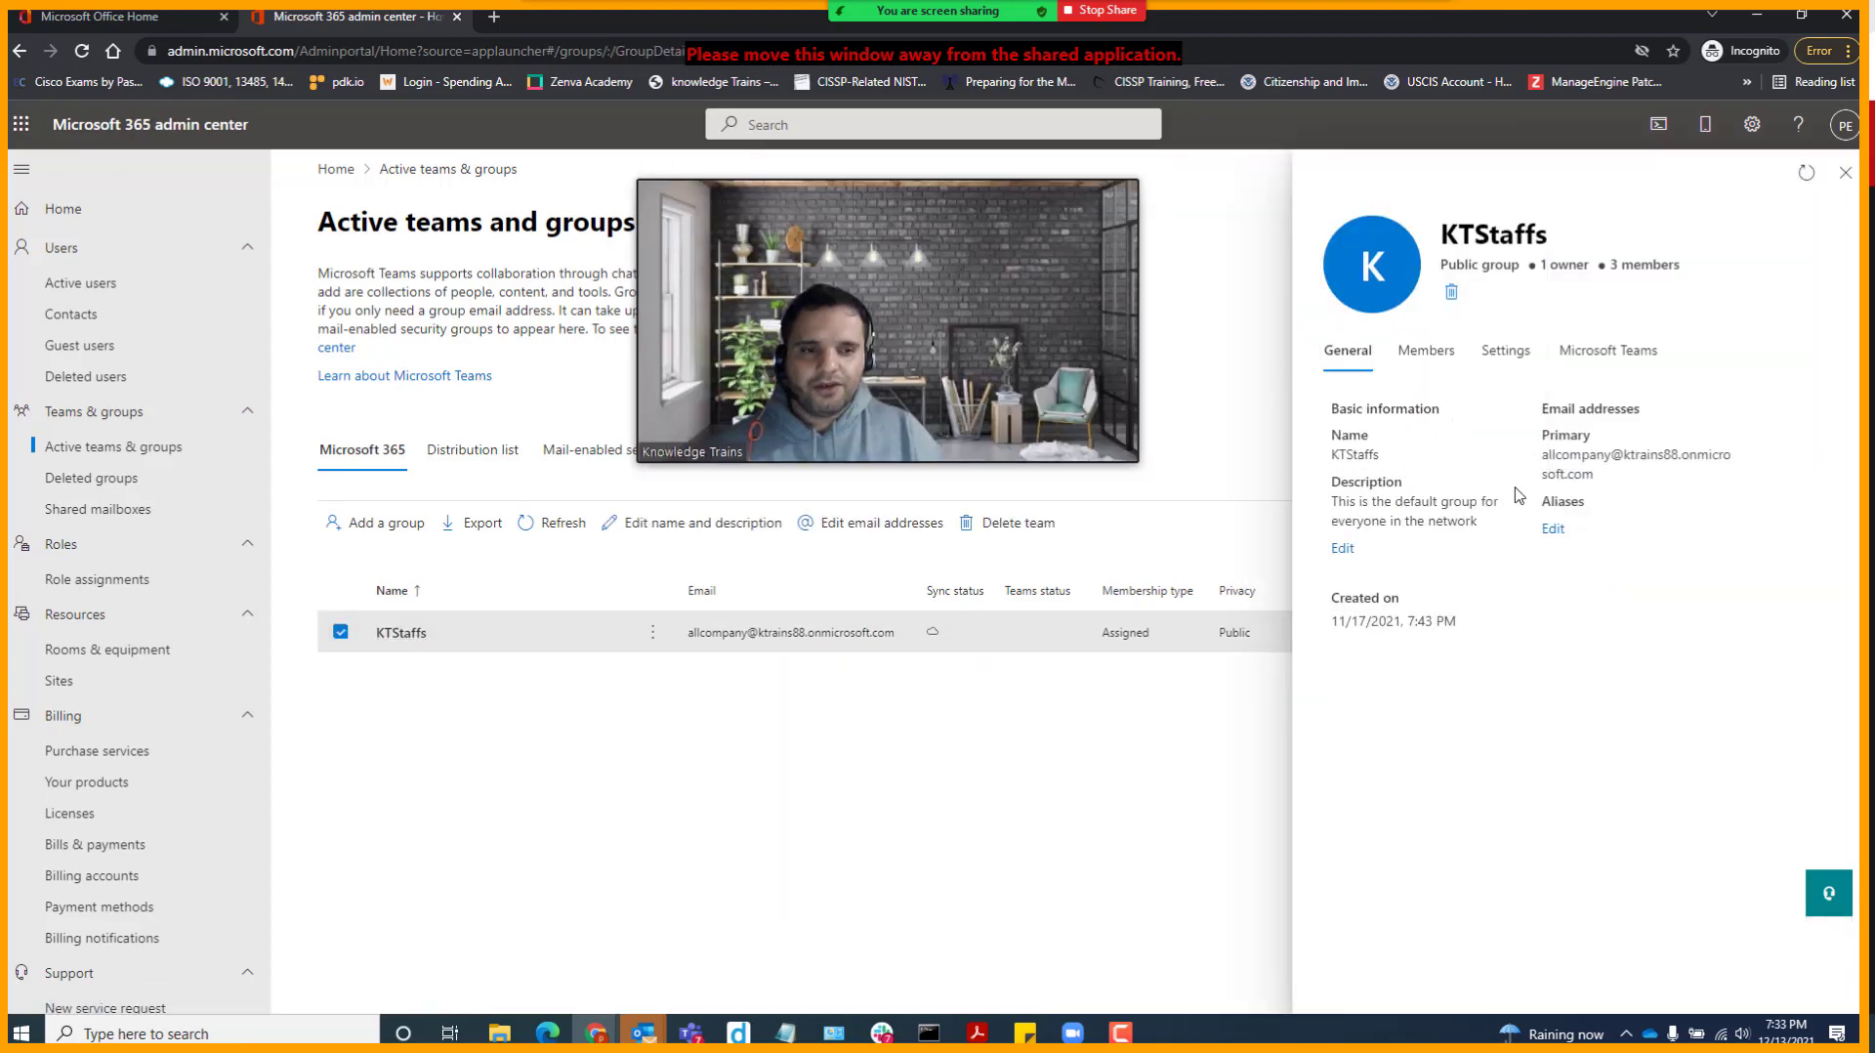
pyautogui.click(1423, 354)
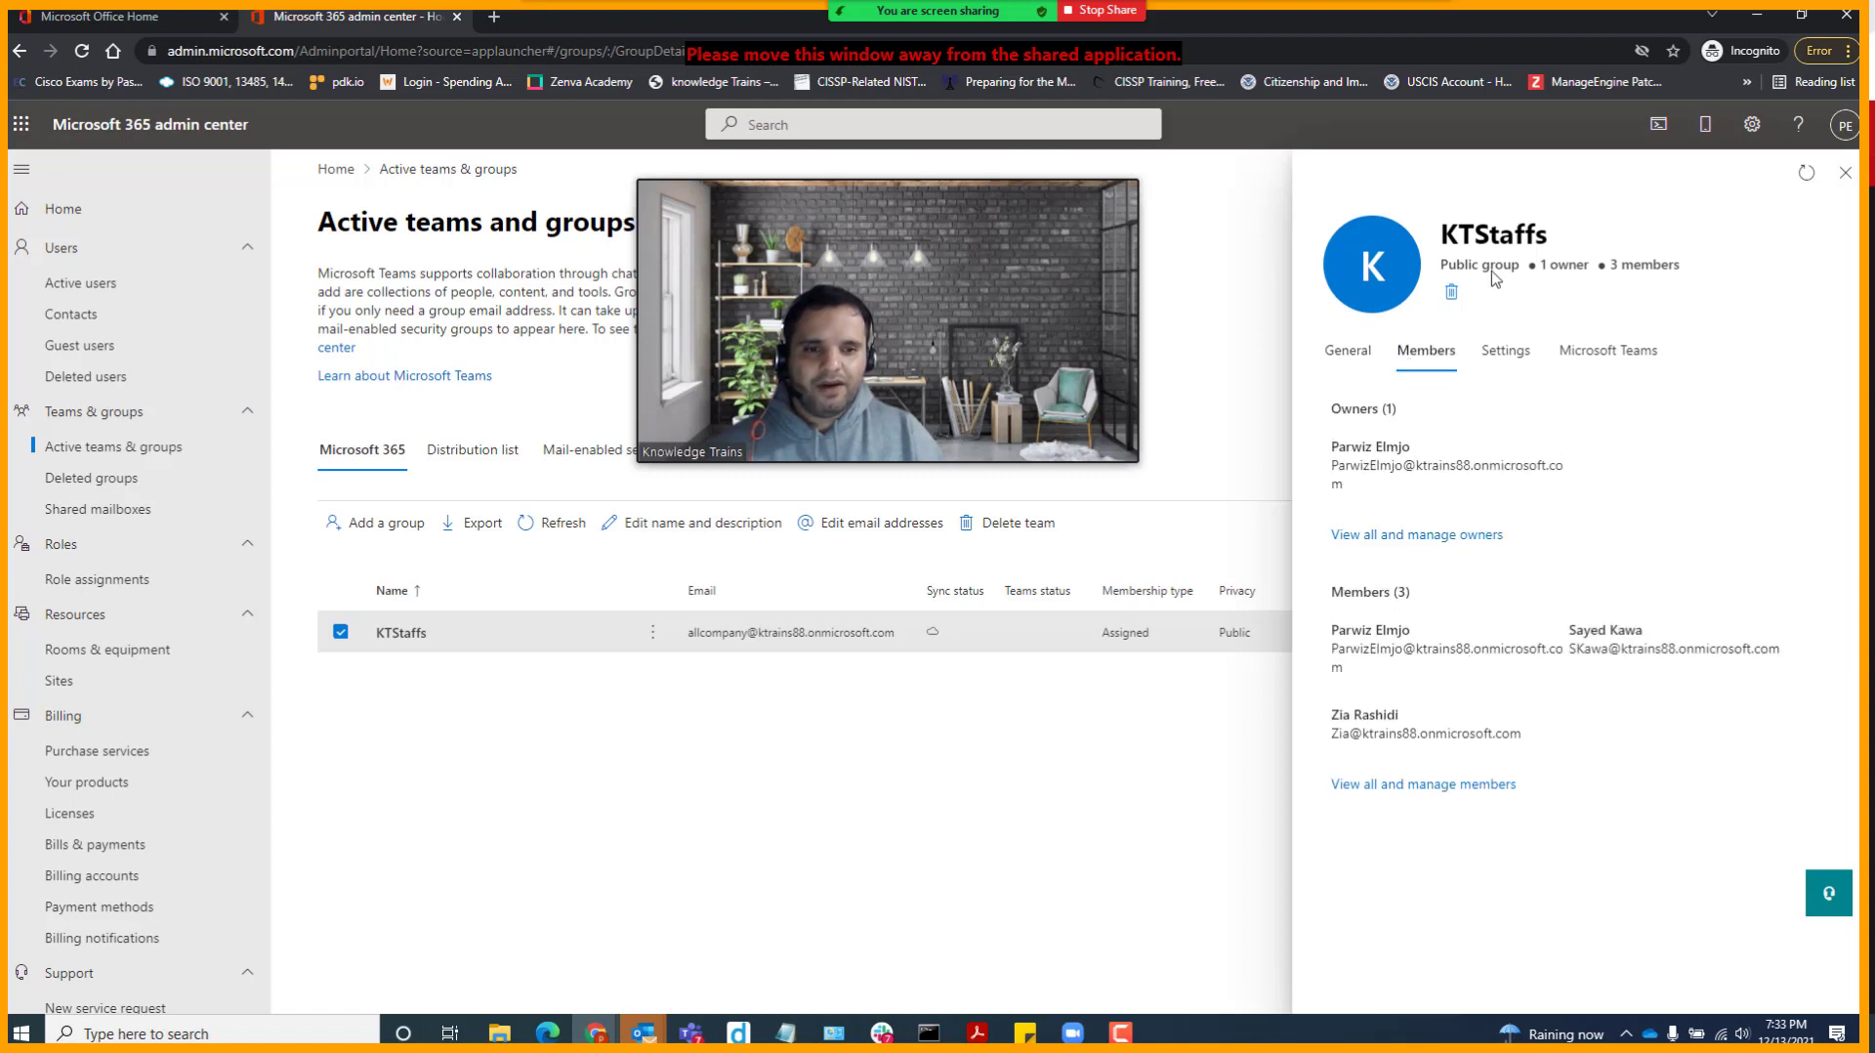
pyautogui.click(1505, 352)
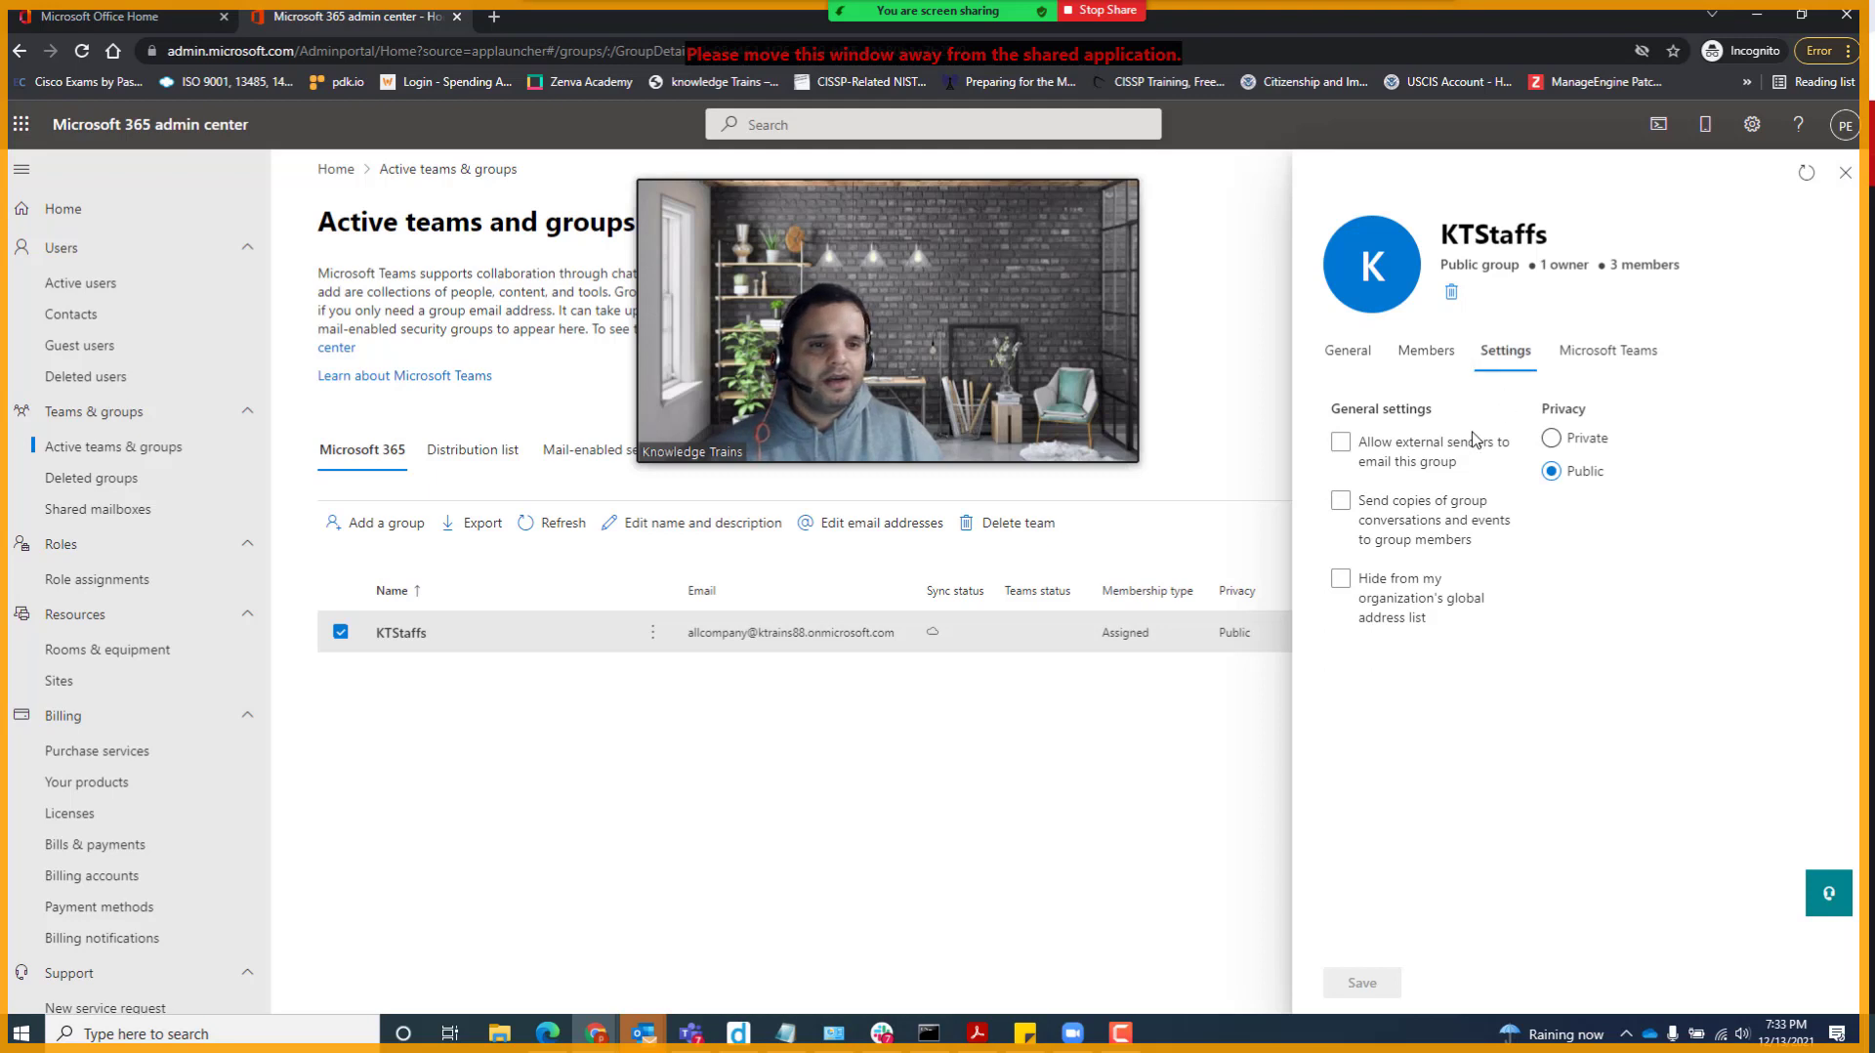
# Step: Allow external senders to email KTStaffs, try saving with copies of group conversations enabled, and save with that copies option off
pyautogui.click(1340, 442)
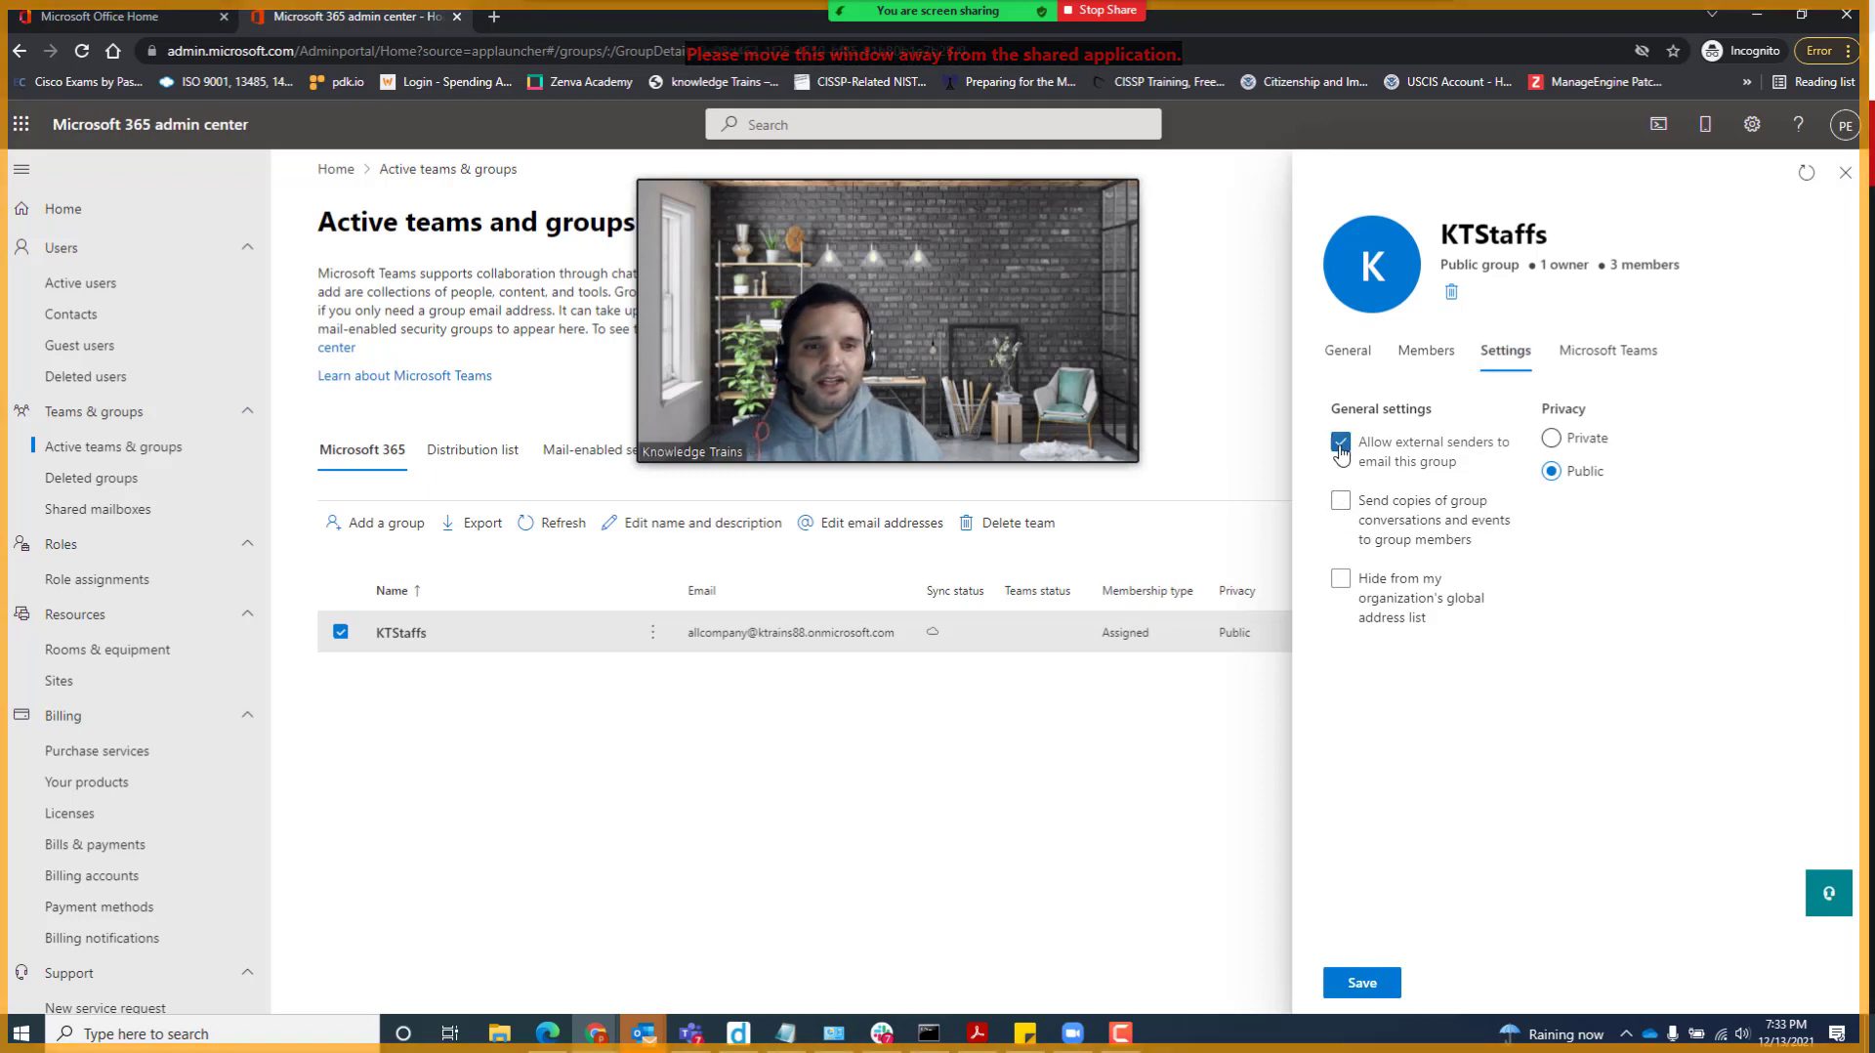
pyautogui.click(1341, 502)
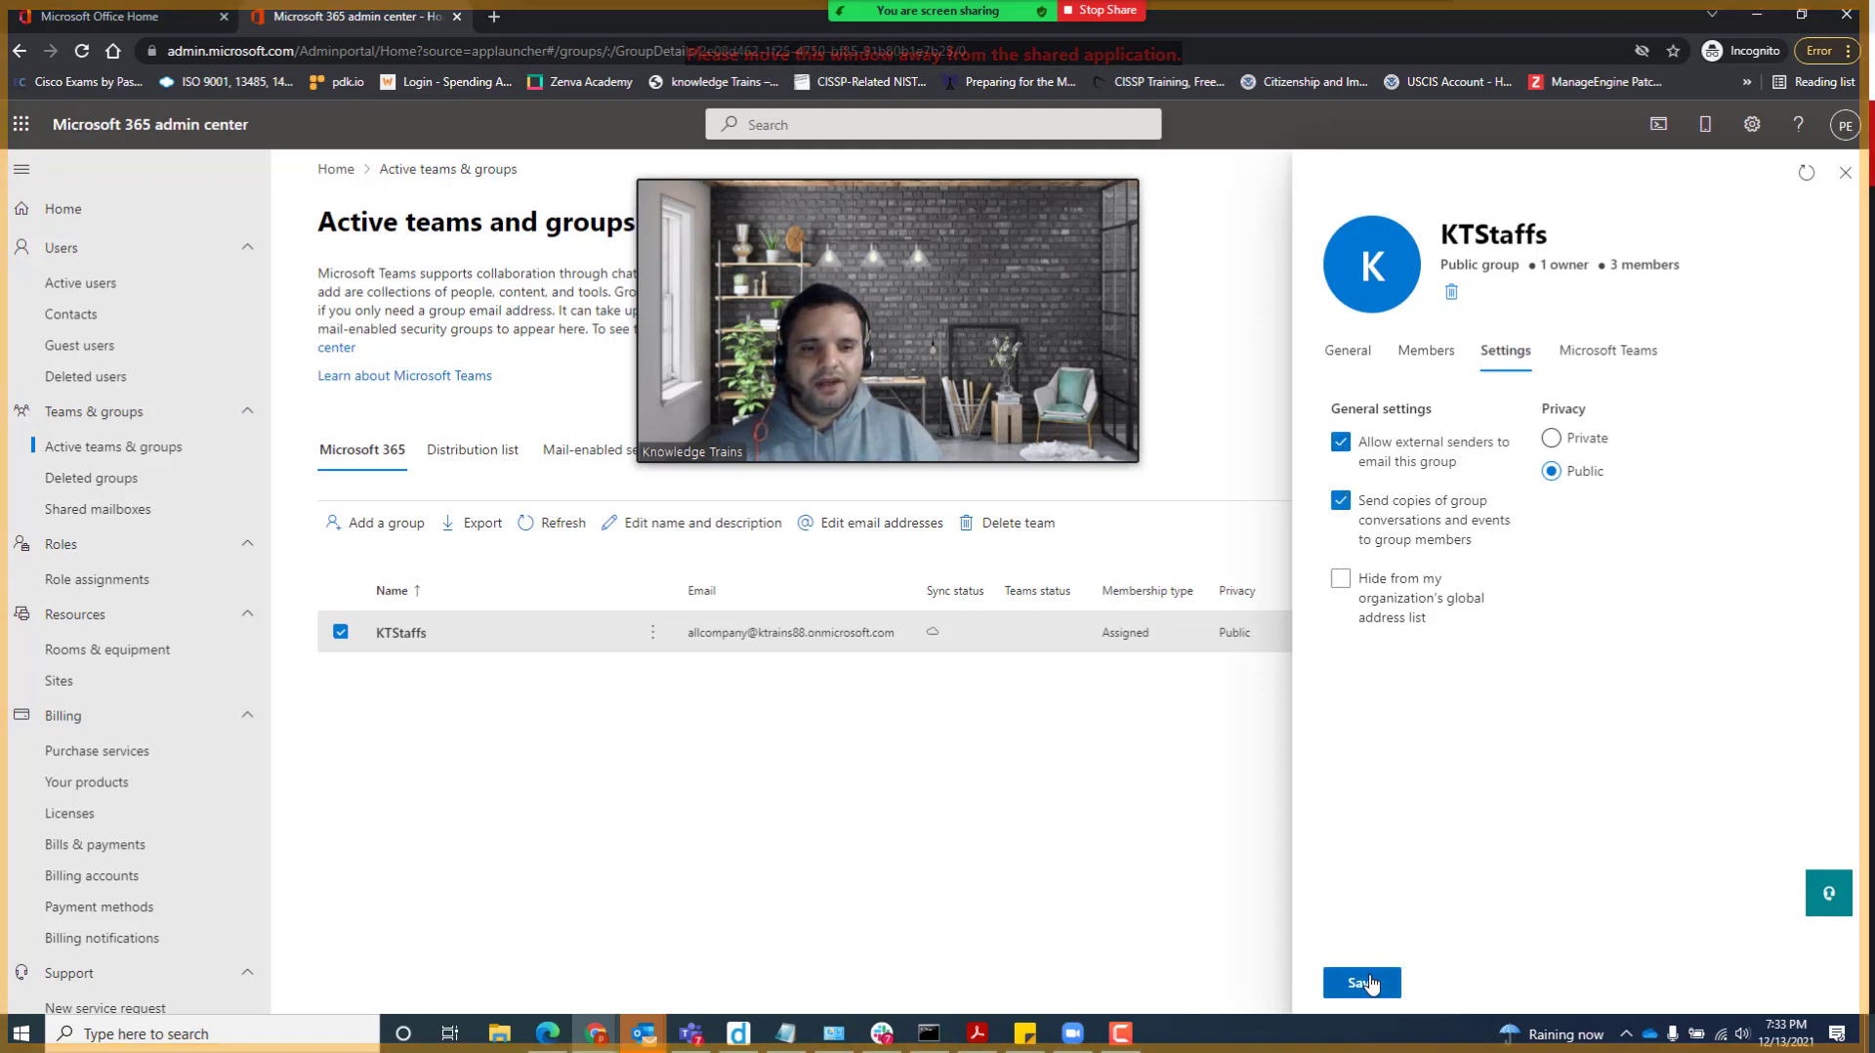
pyautogui.click(1370, 982)
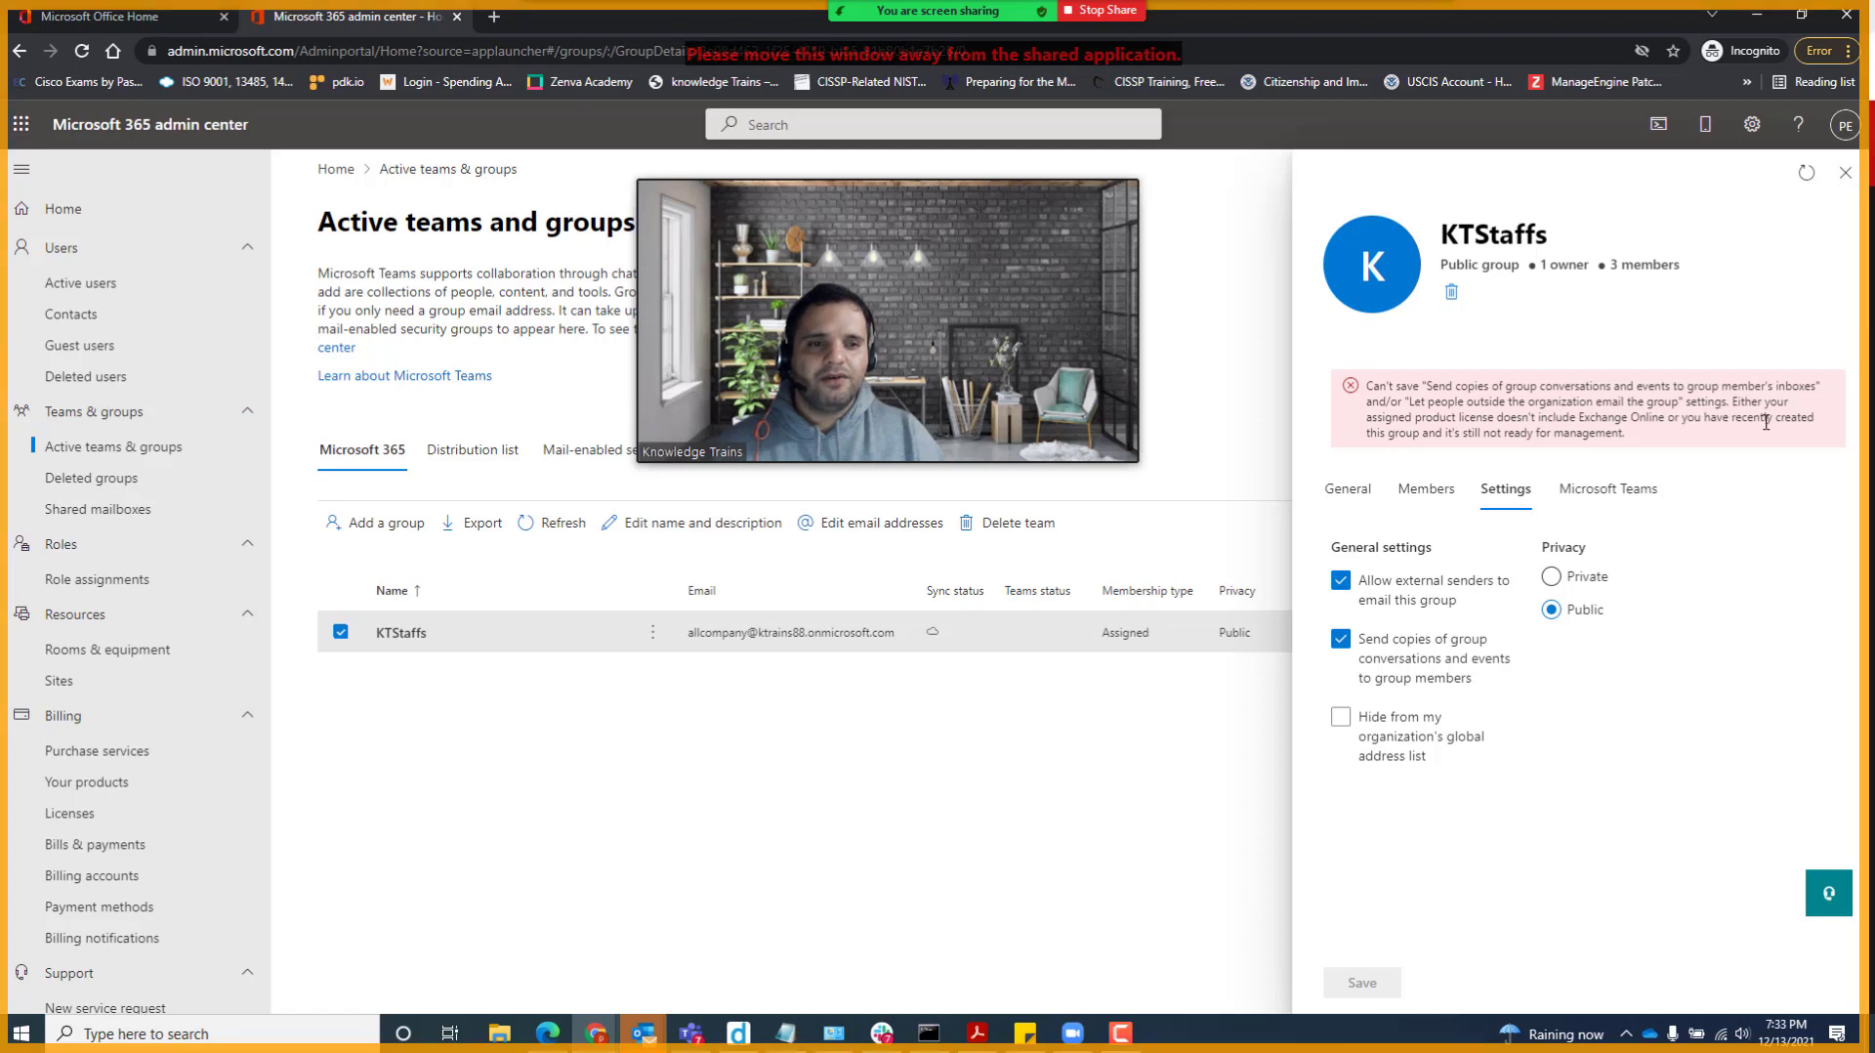
pyautogui.click(1341, 641)
pyautogui.click(1380, 990)
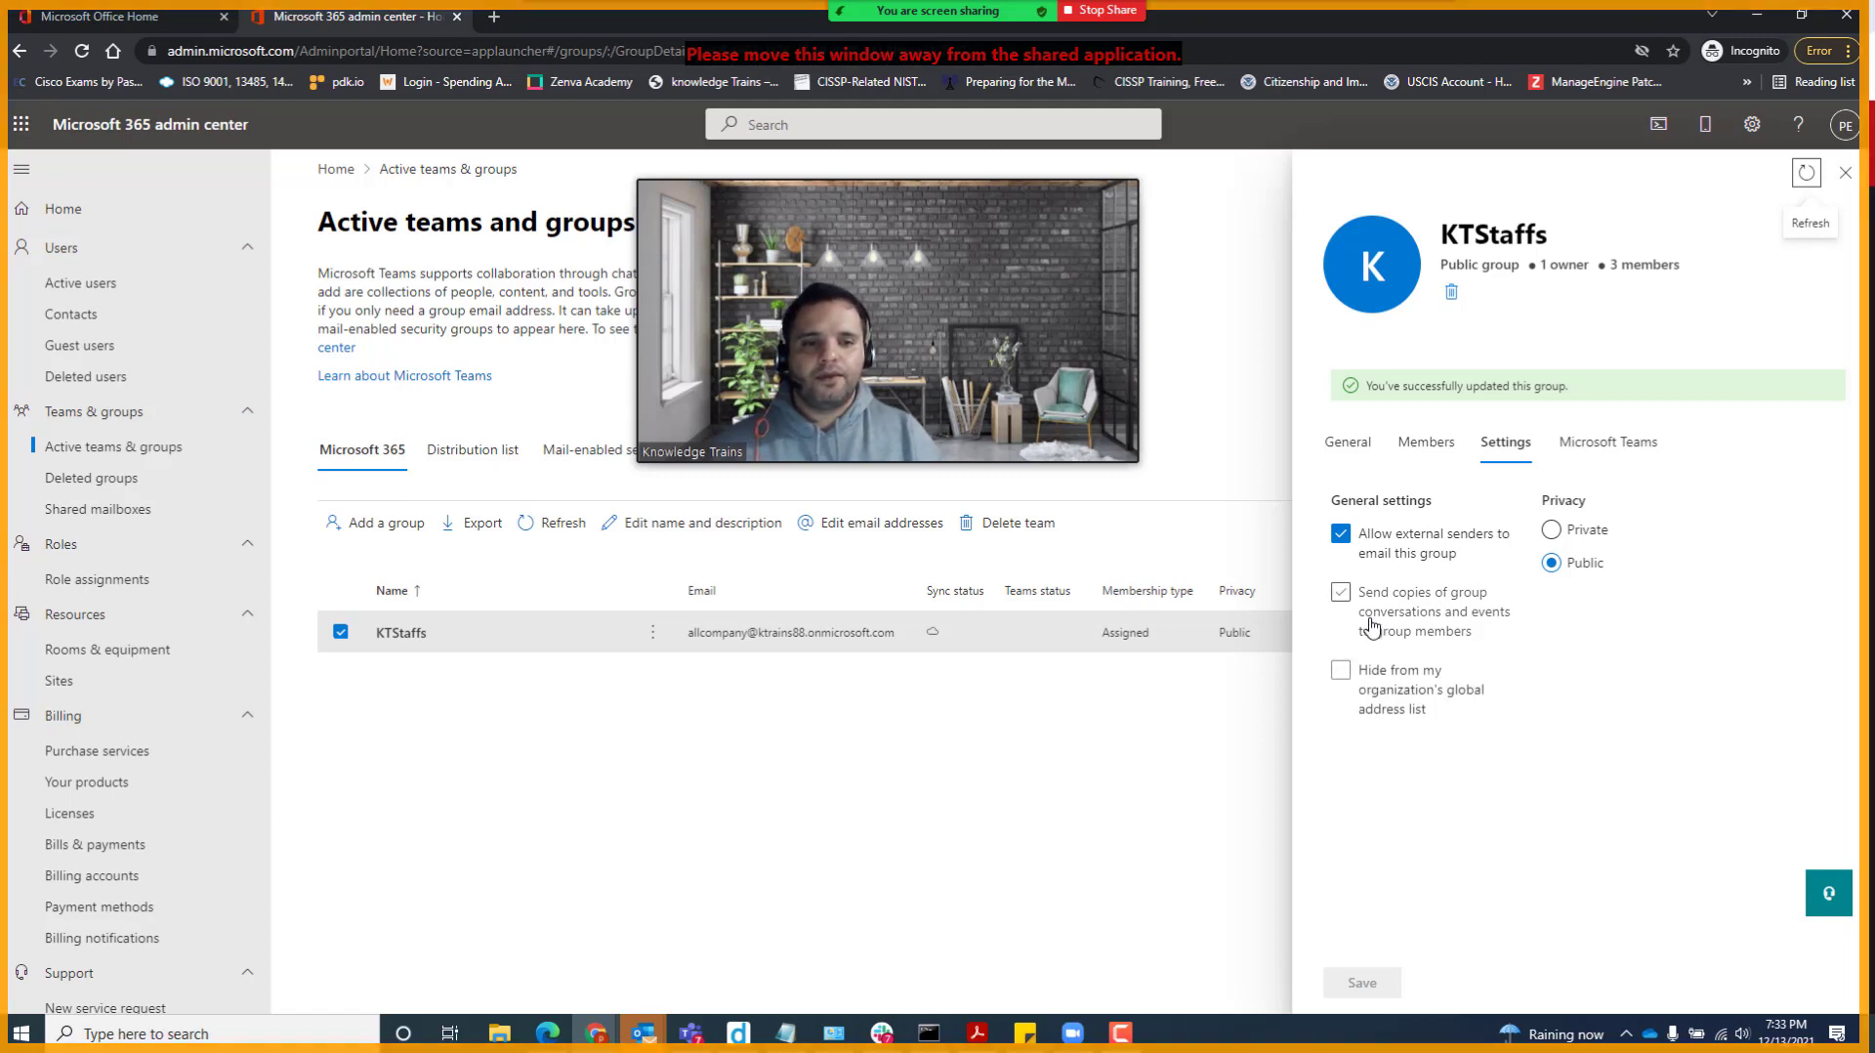
# Step: Try again to save KTStaffs with copies of group conversations and events enabled, and save it with that option turned off
pyautogui.click(1341, 593)
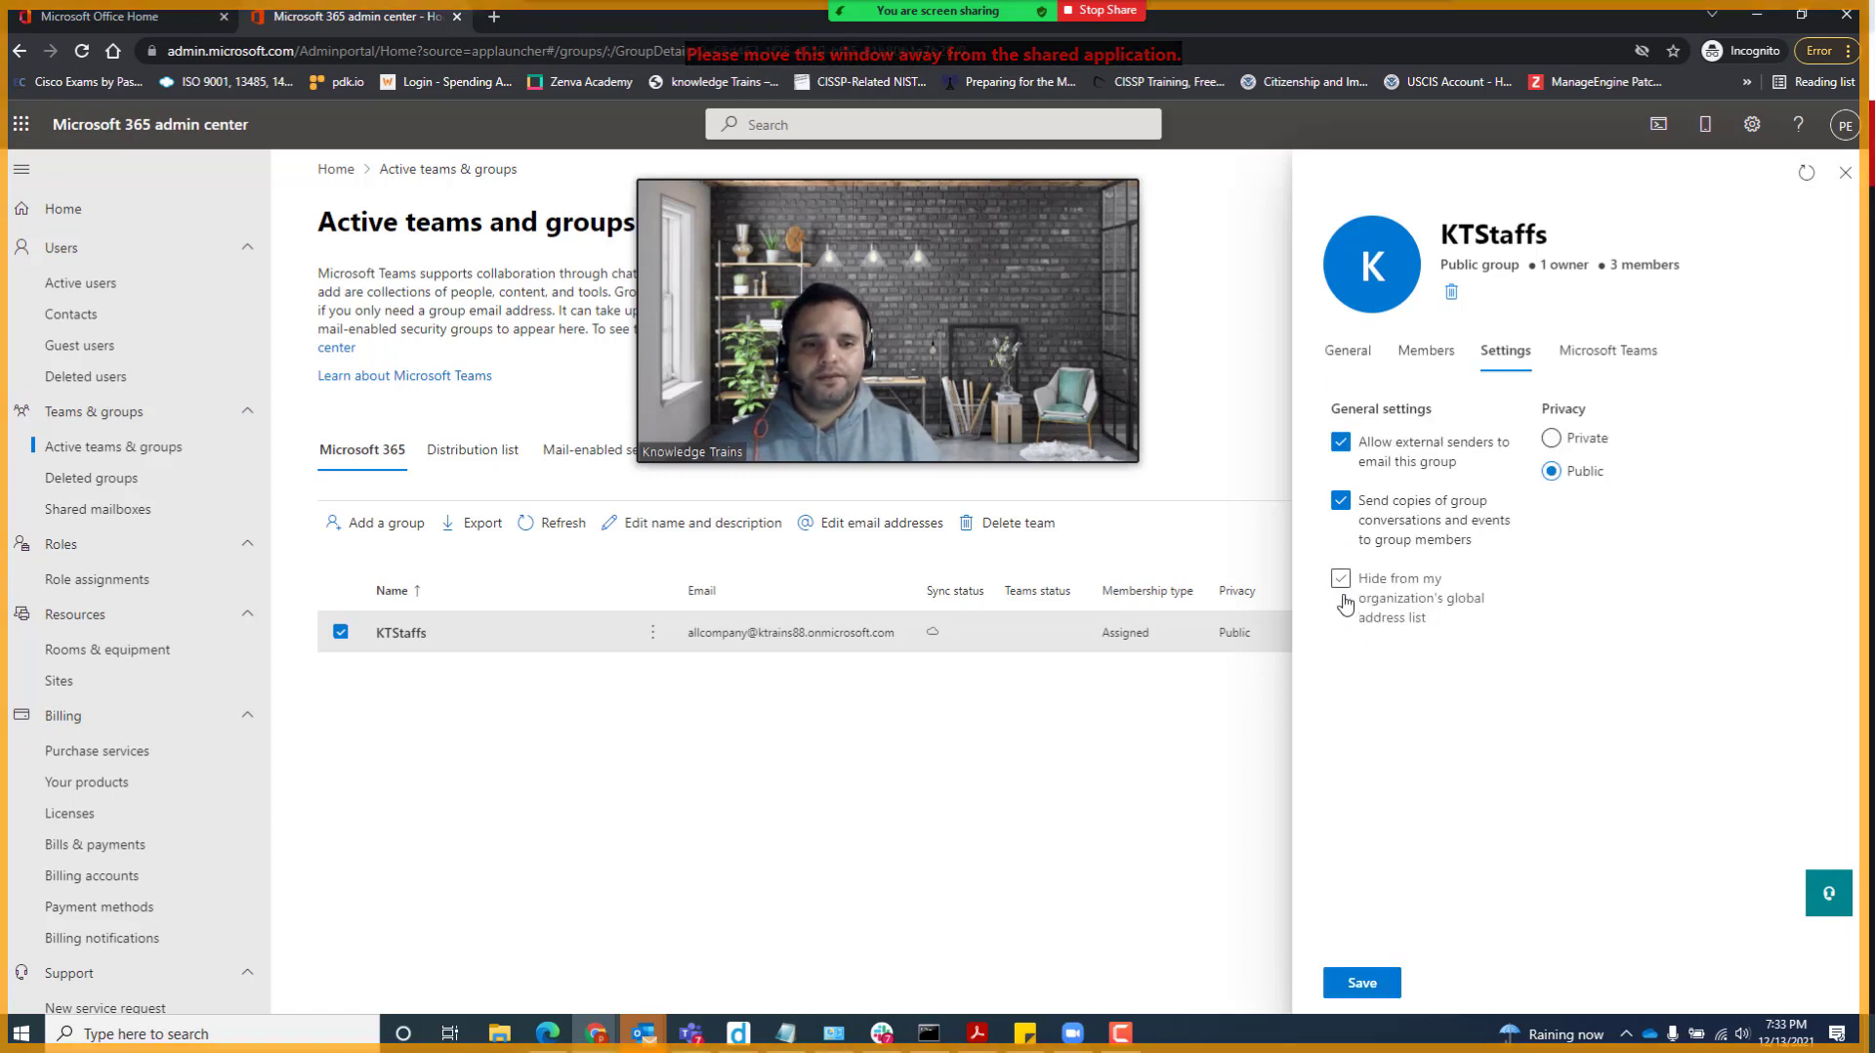
pyautogui.click(1356, 984)
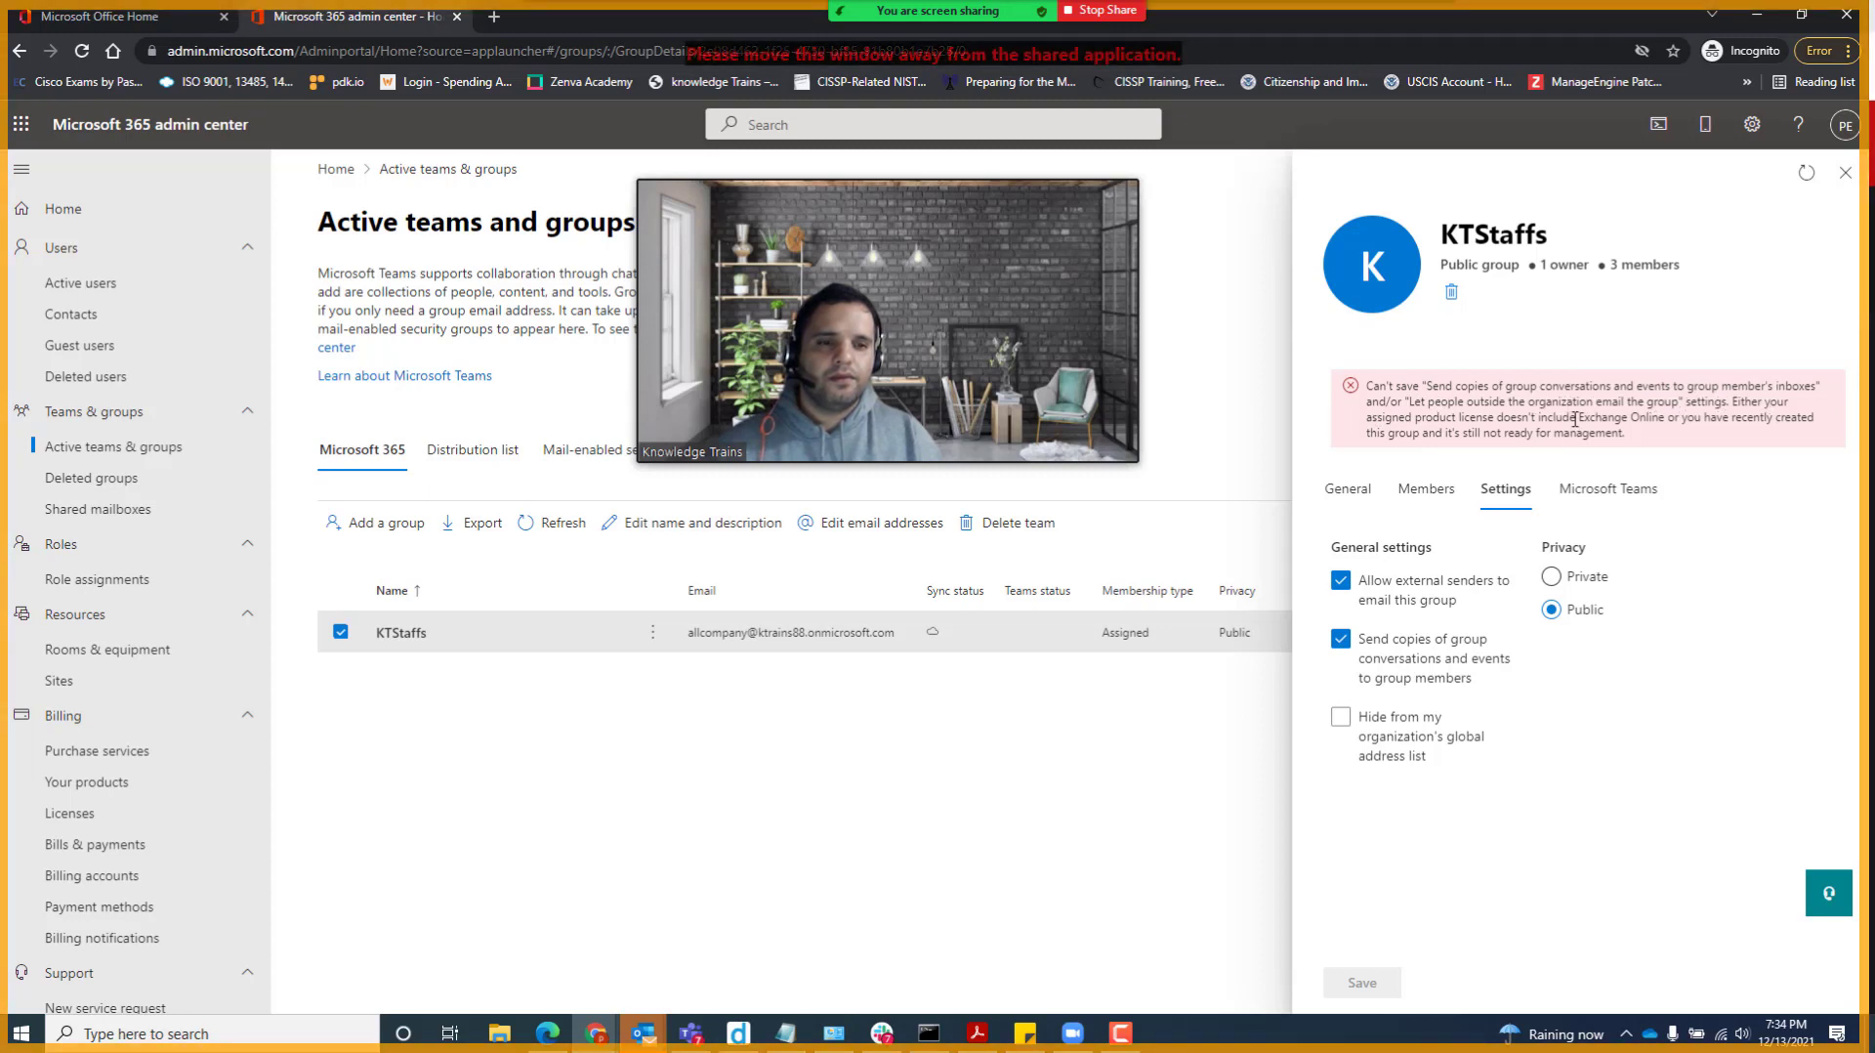
pyautogui.click(1340, 635)
pyautogui.click(1352, 987)
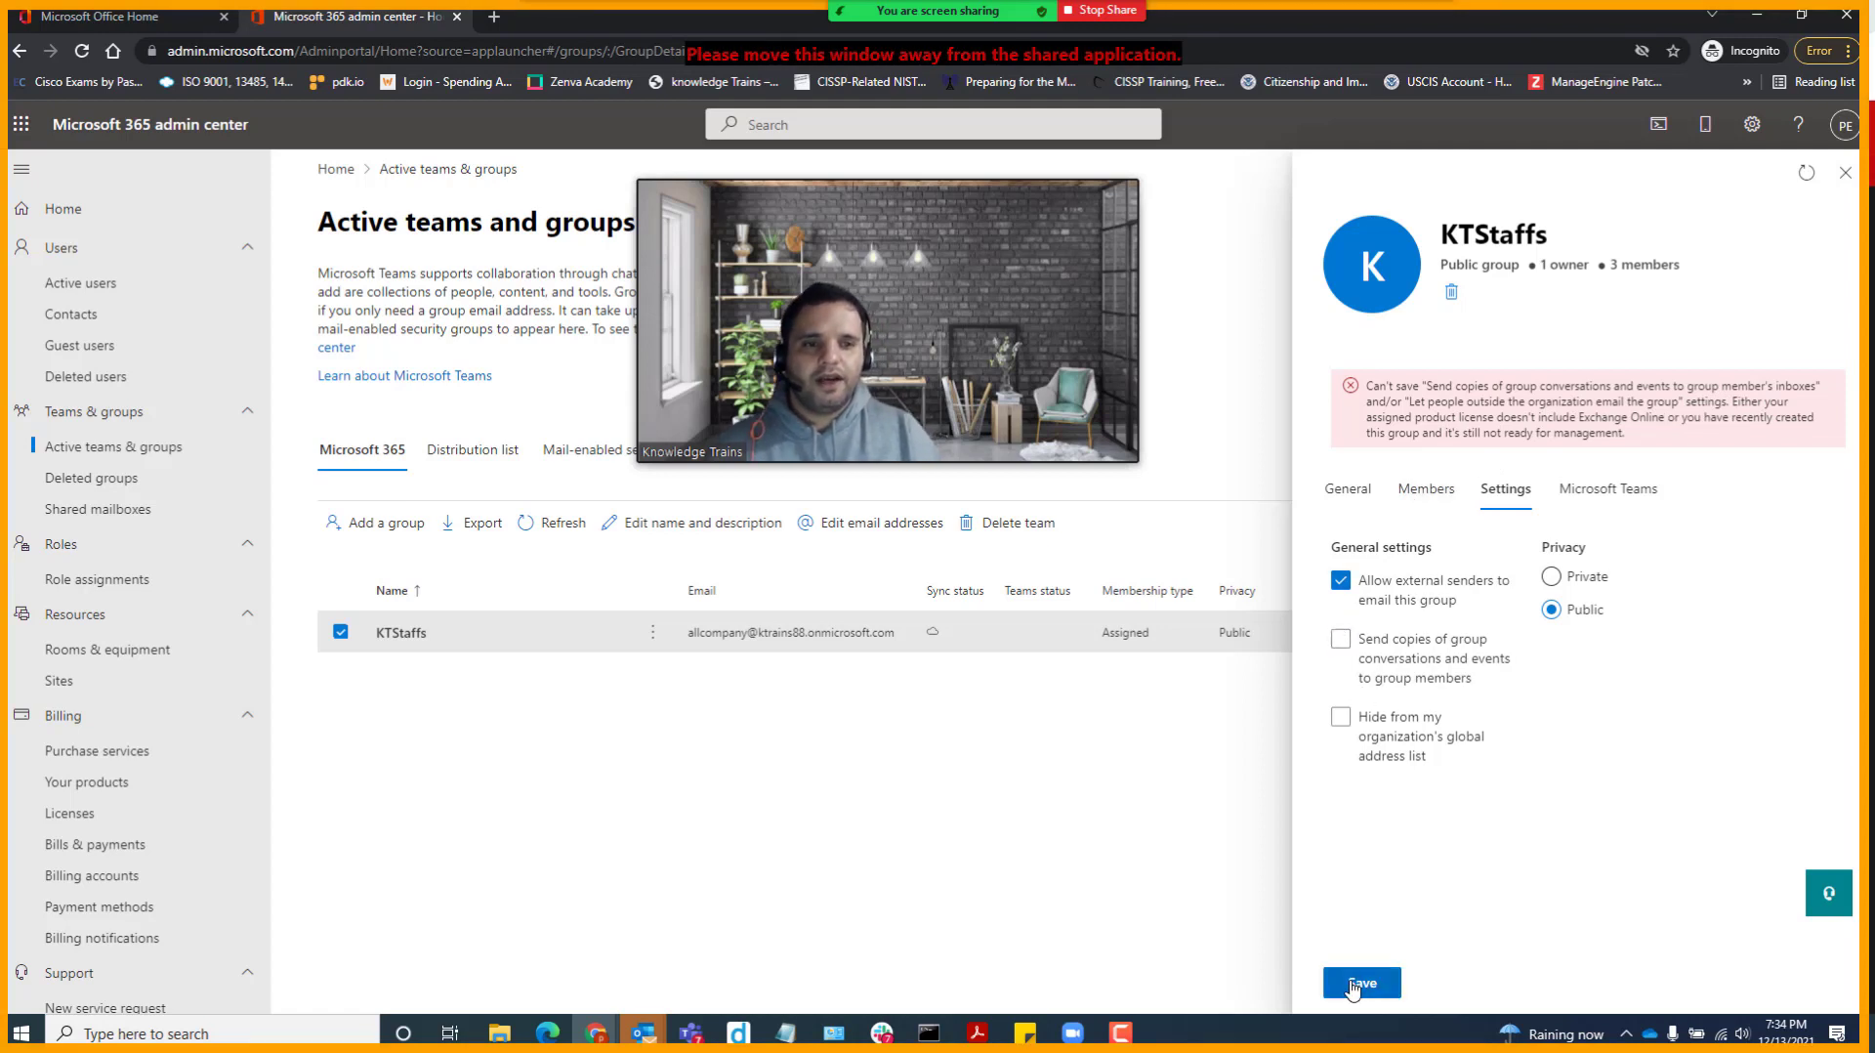
pyautogui.click(1352, 986)
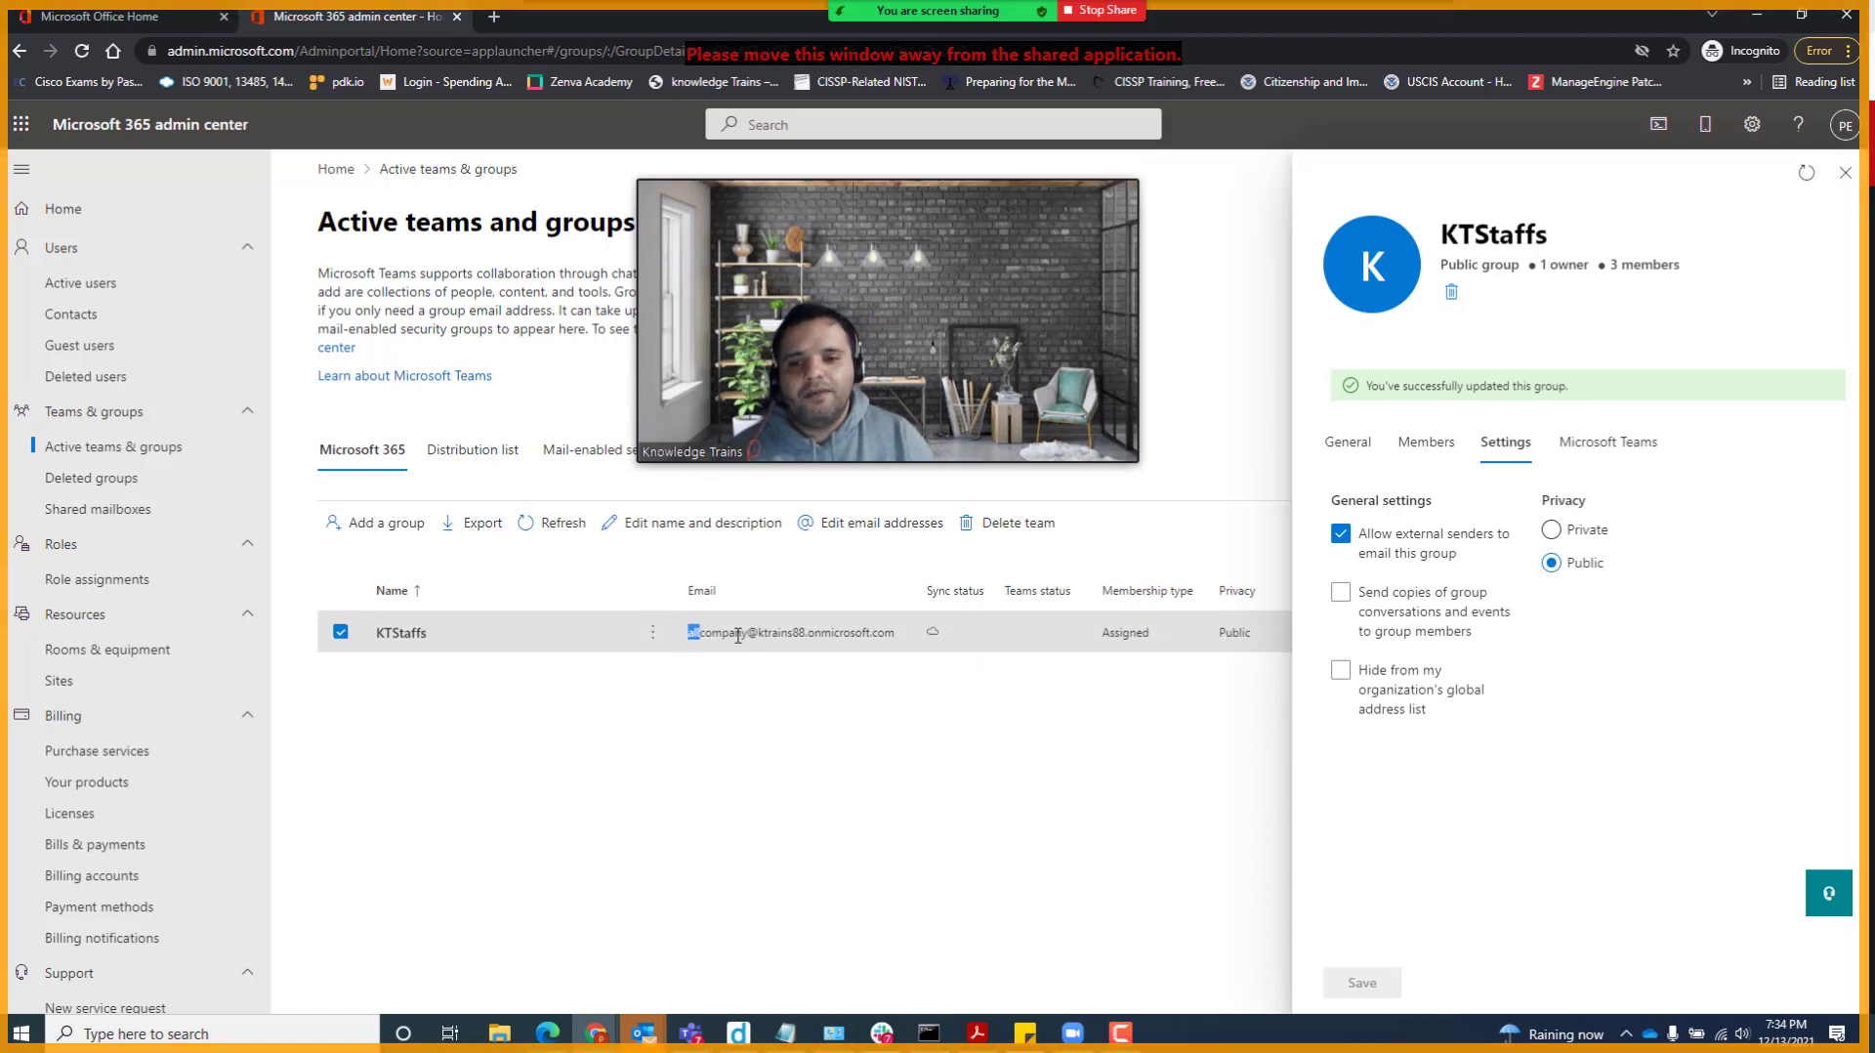
# Step: Copy the KTStaffs group's email address, send it to Everyone in the Zoom meeting chat and move the chat window out of the way
pyautogui.moveTo(737, 636); pyautogui.dragTo(895, 635)
pyautogui.rightClick(879, 635)
pyautogui.click(908, 652)
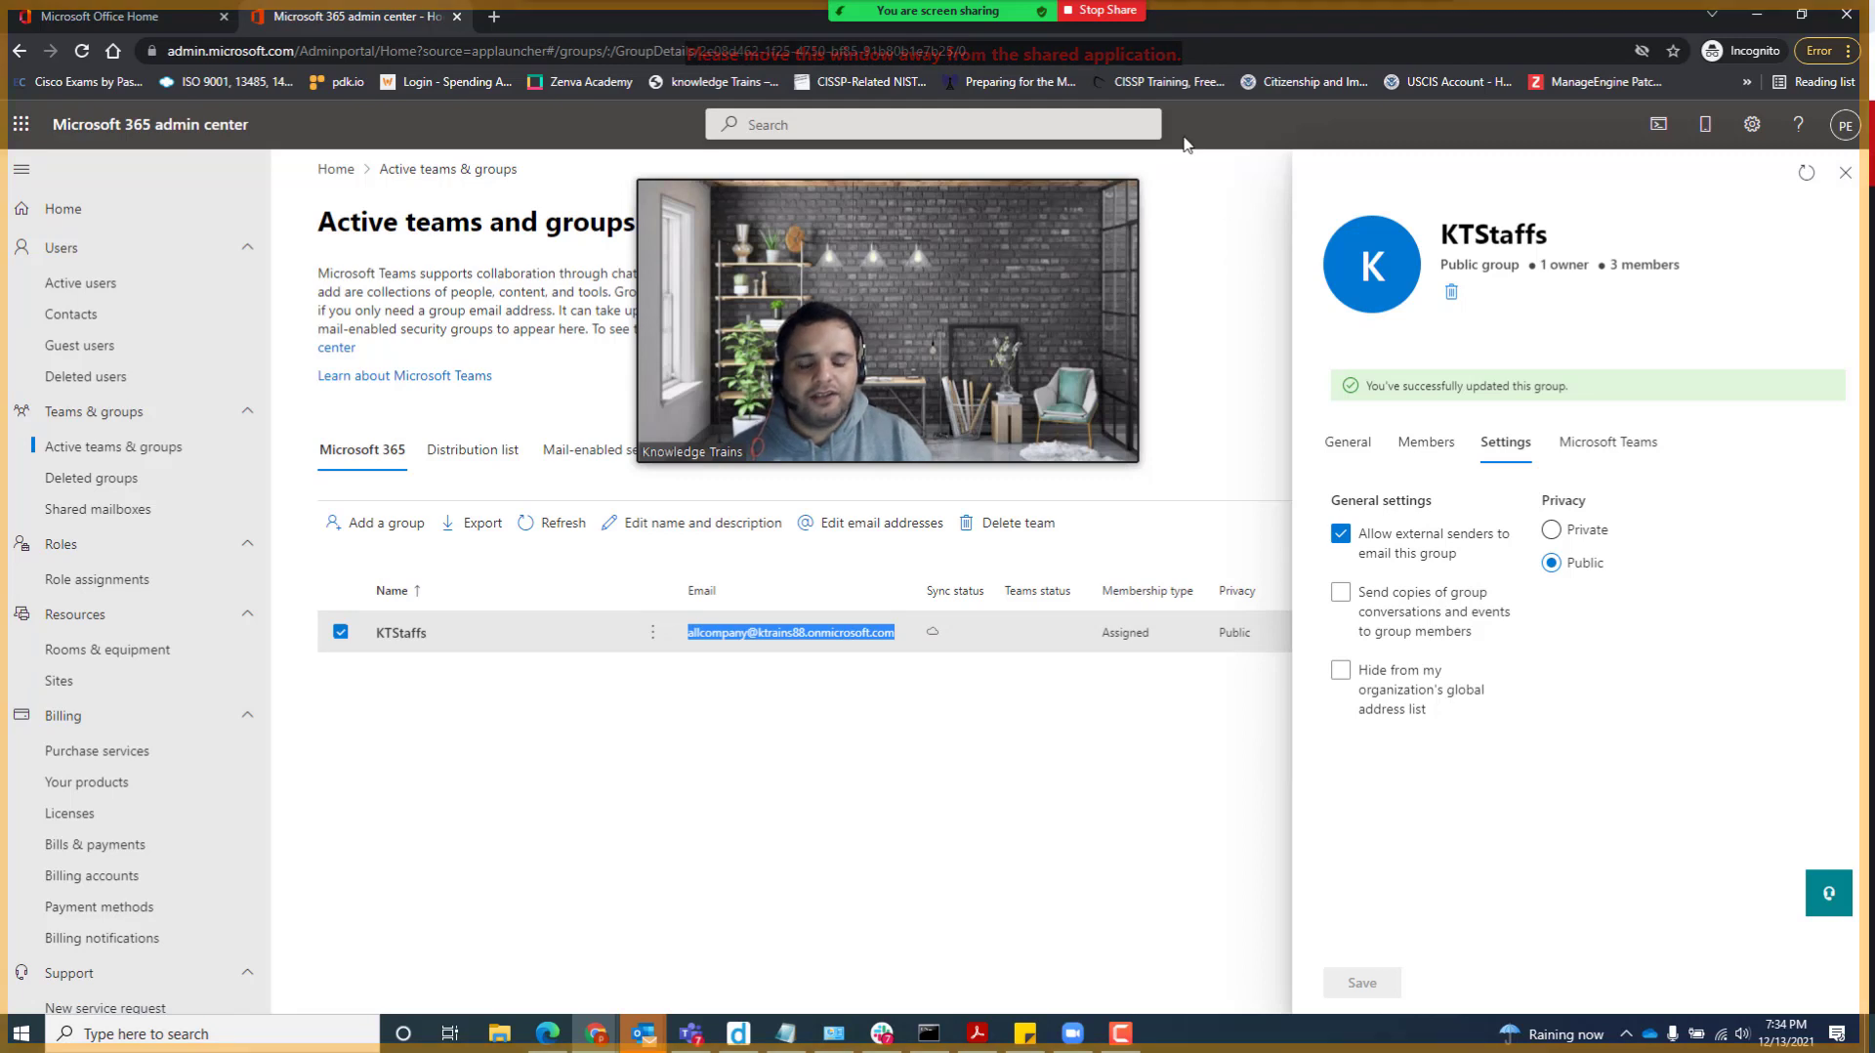
pyautogui.moveTo(1052, 10)
pyautogui.click(934, 41)
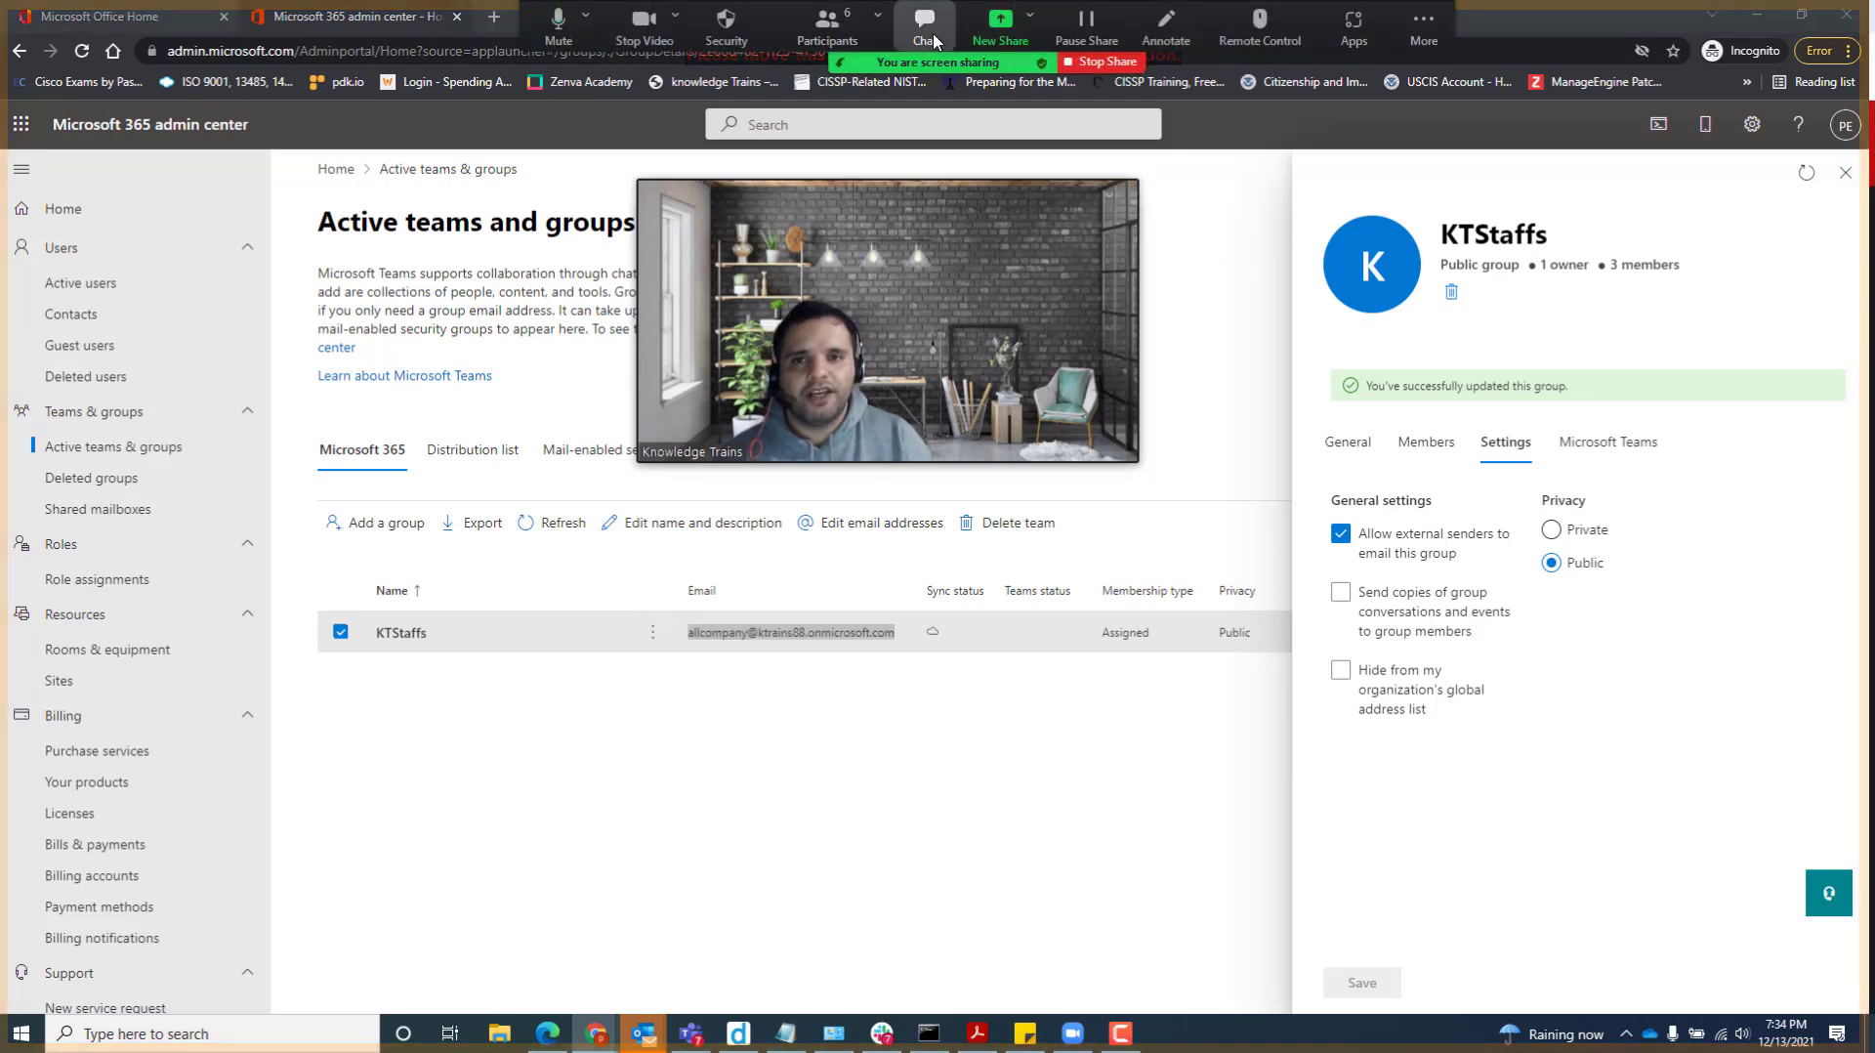
pyautogui.hotkey('ctrl', 'v')
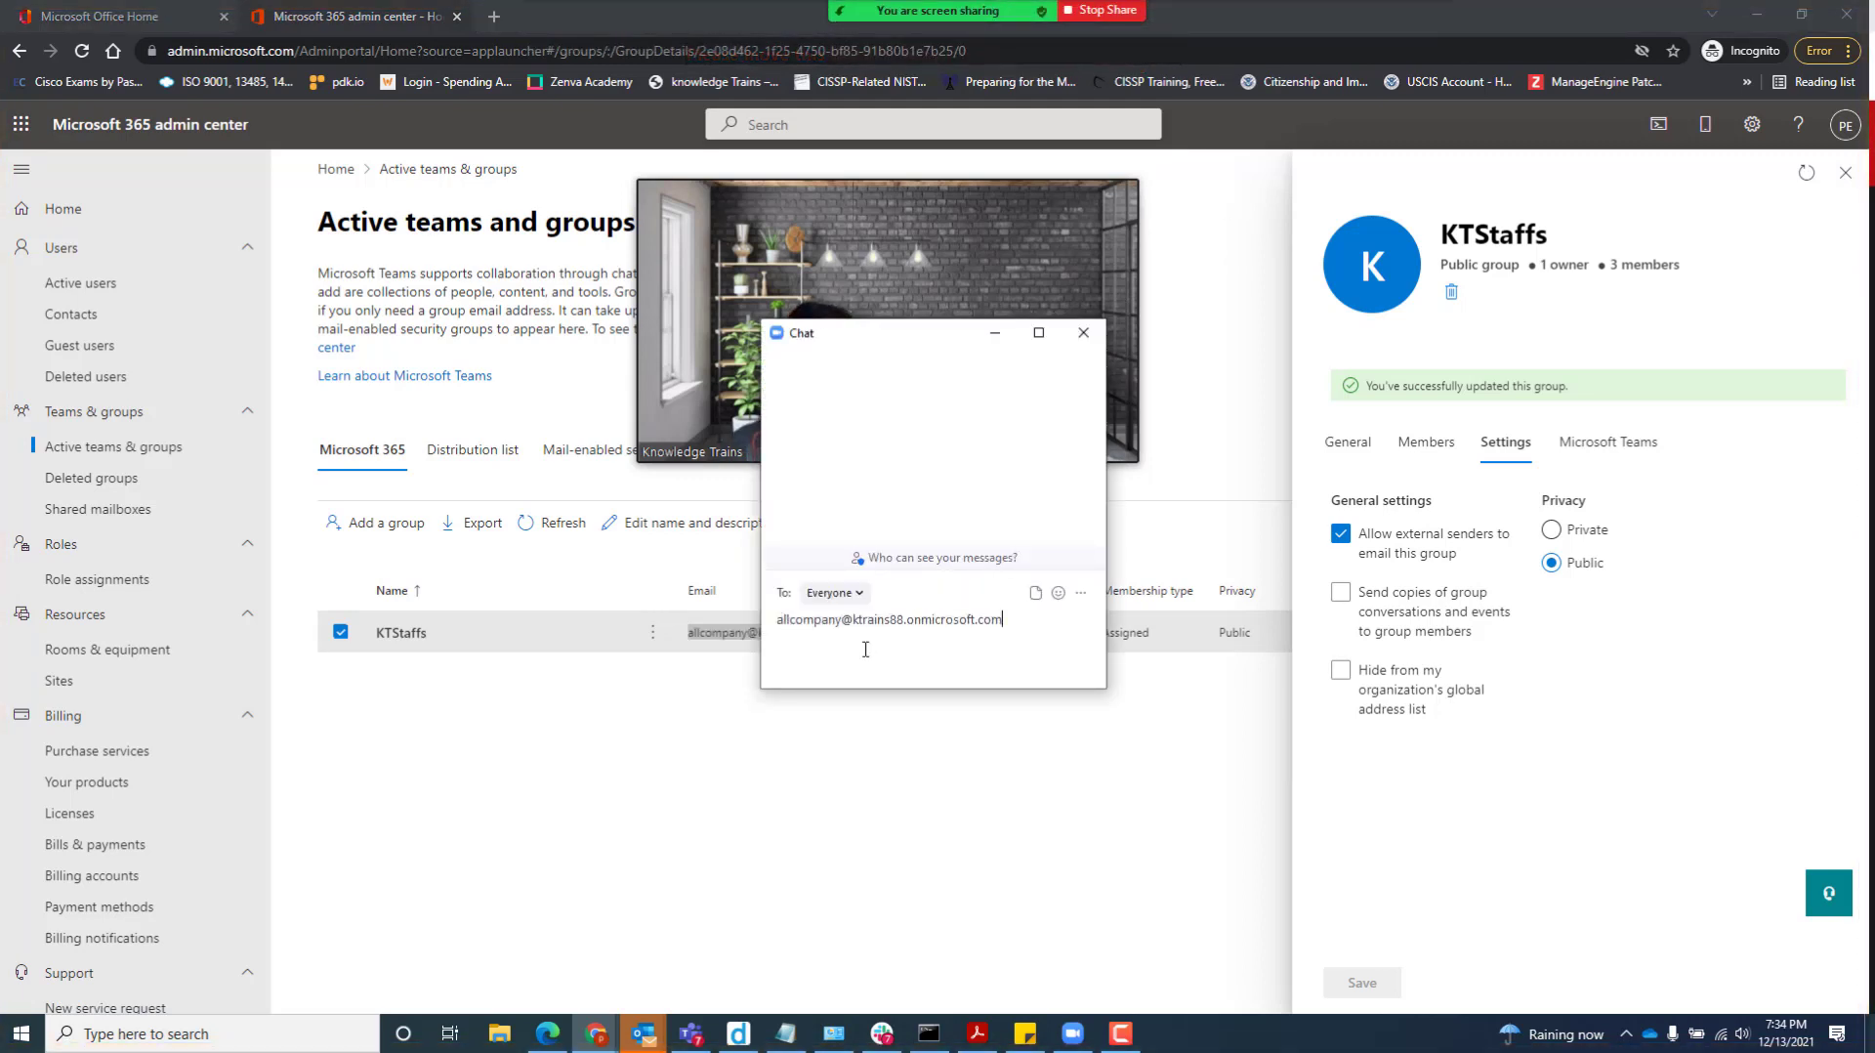
pyautogui.press('Return')
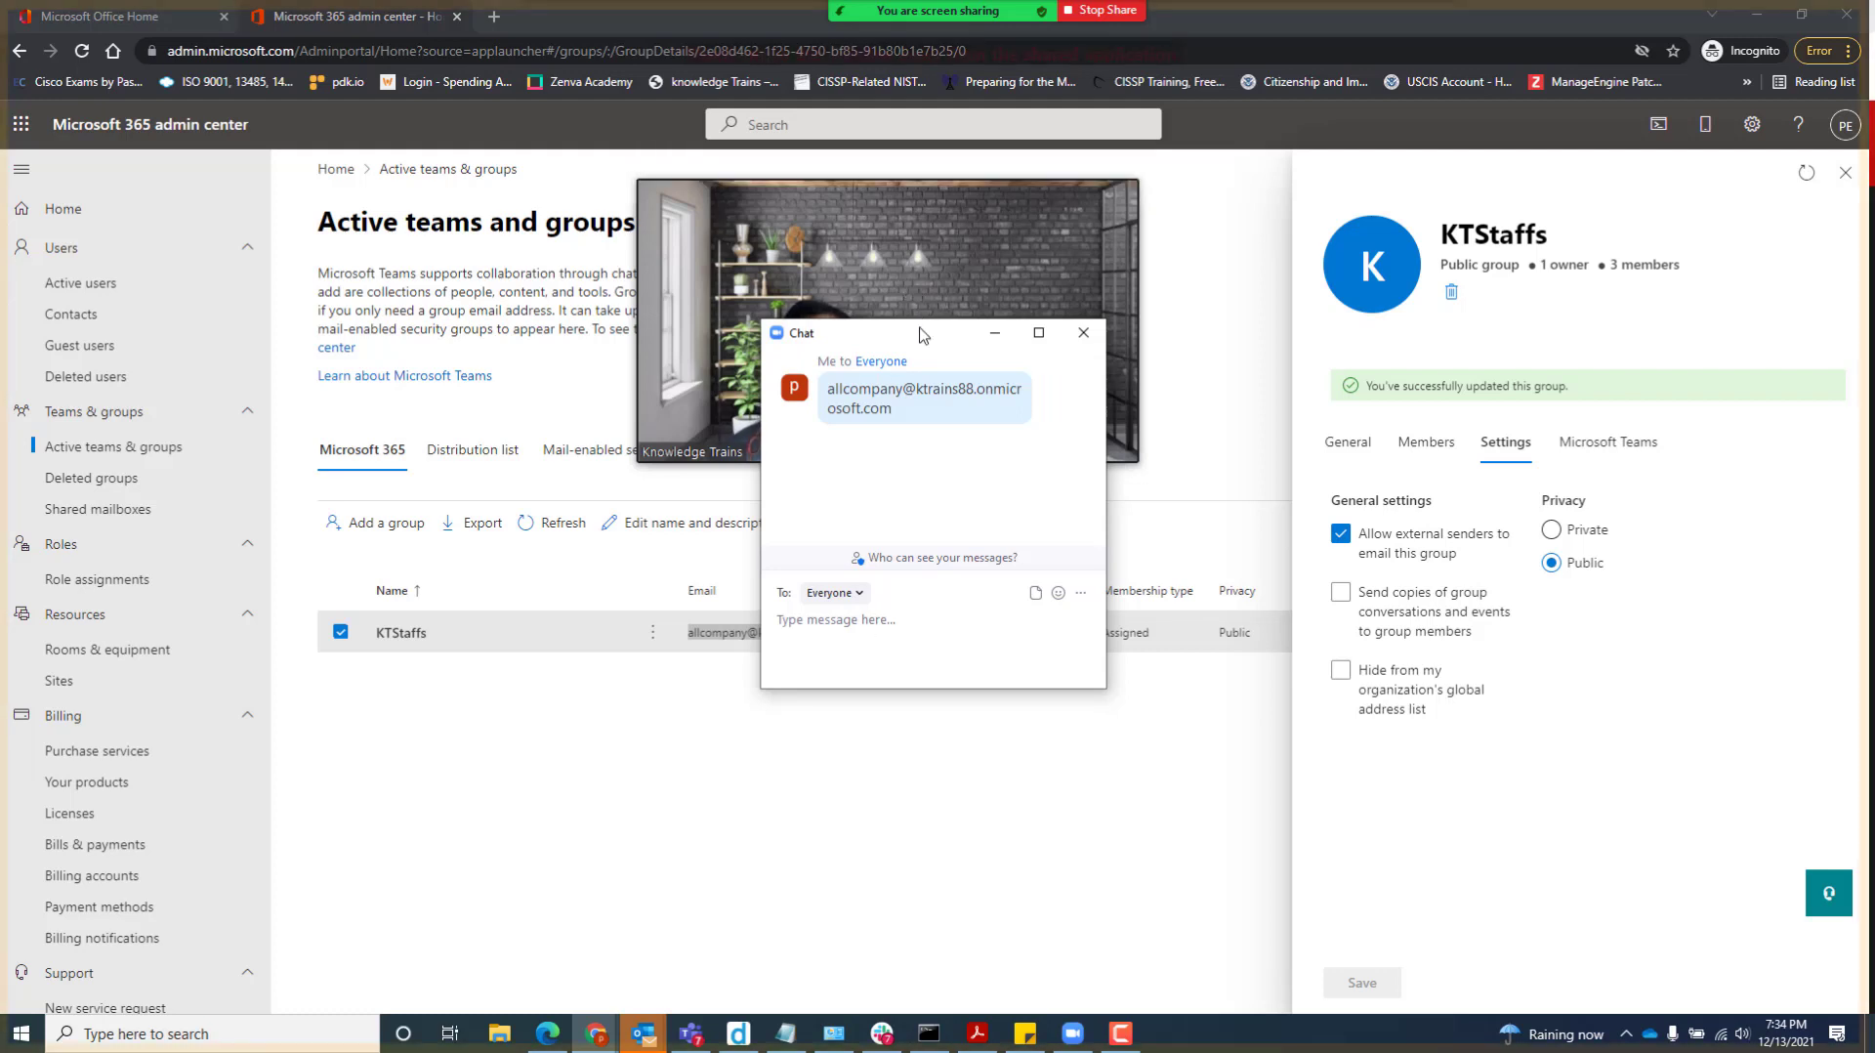
pyautogui.moveTo(913, 335); pyautogui.dragTo(1872, 334)
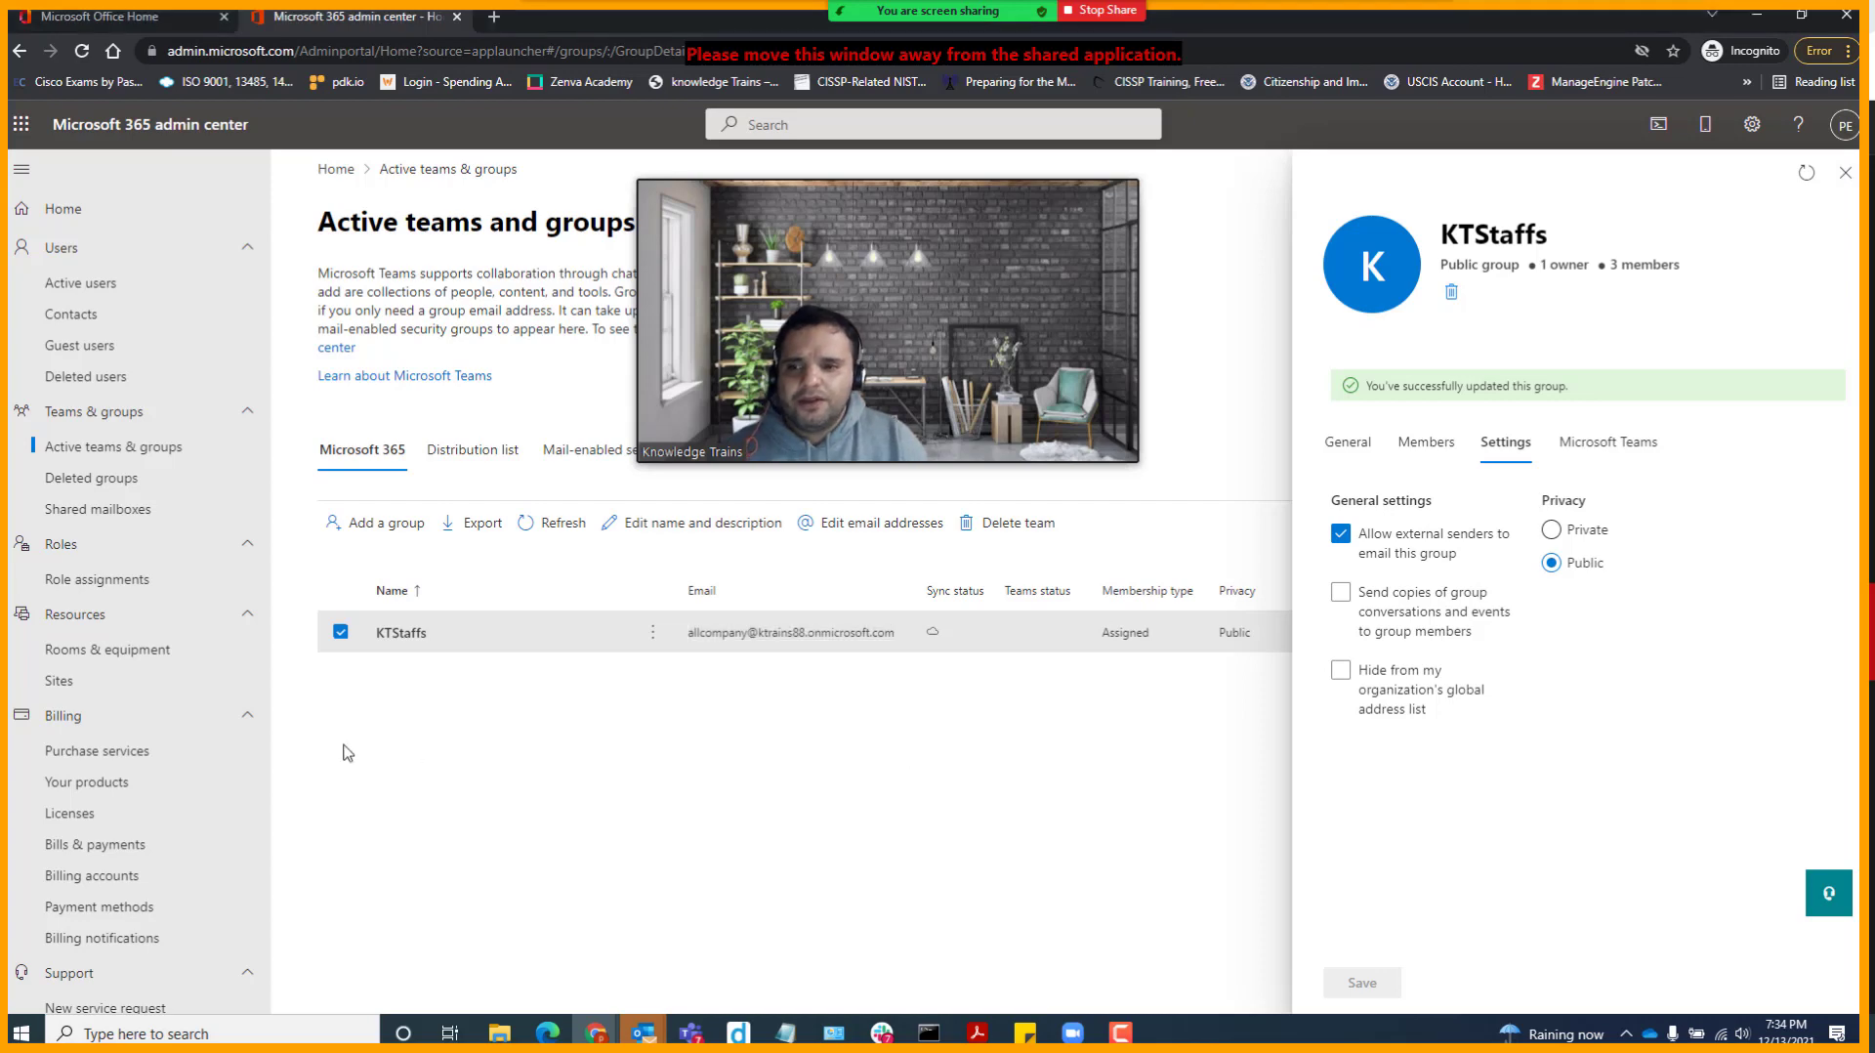
# Step: Return to the active users list to check the users' assigned licenses
pyautogui.click(97, 283)
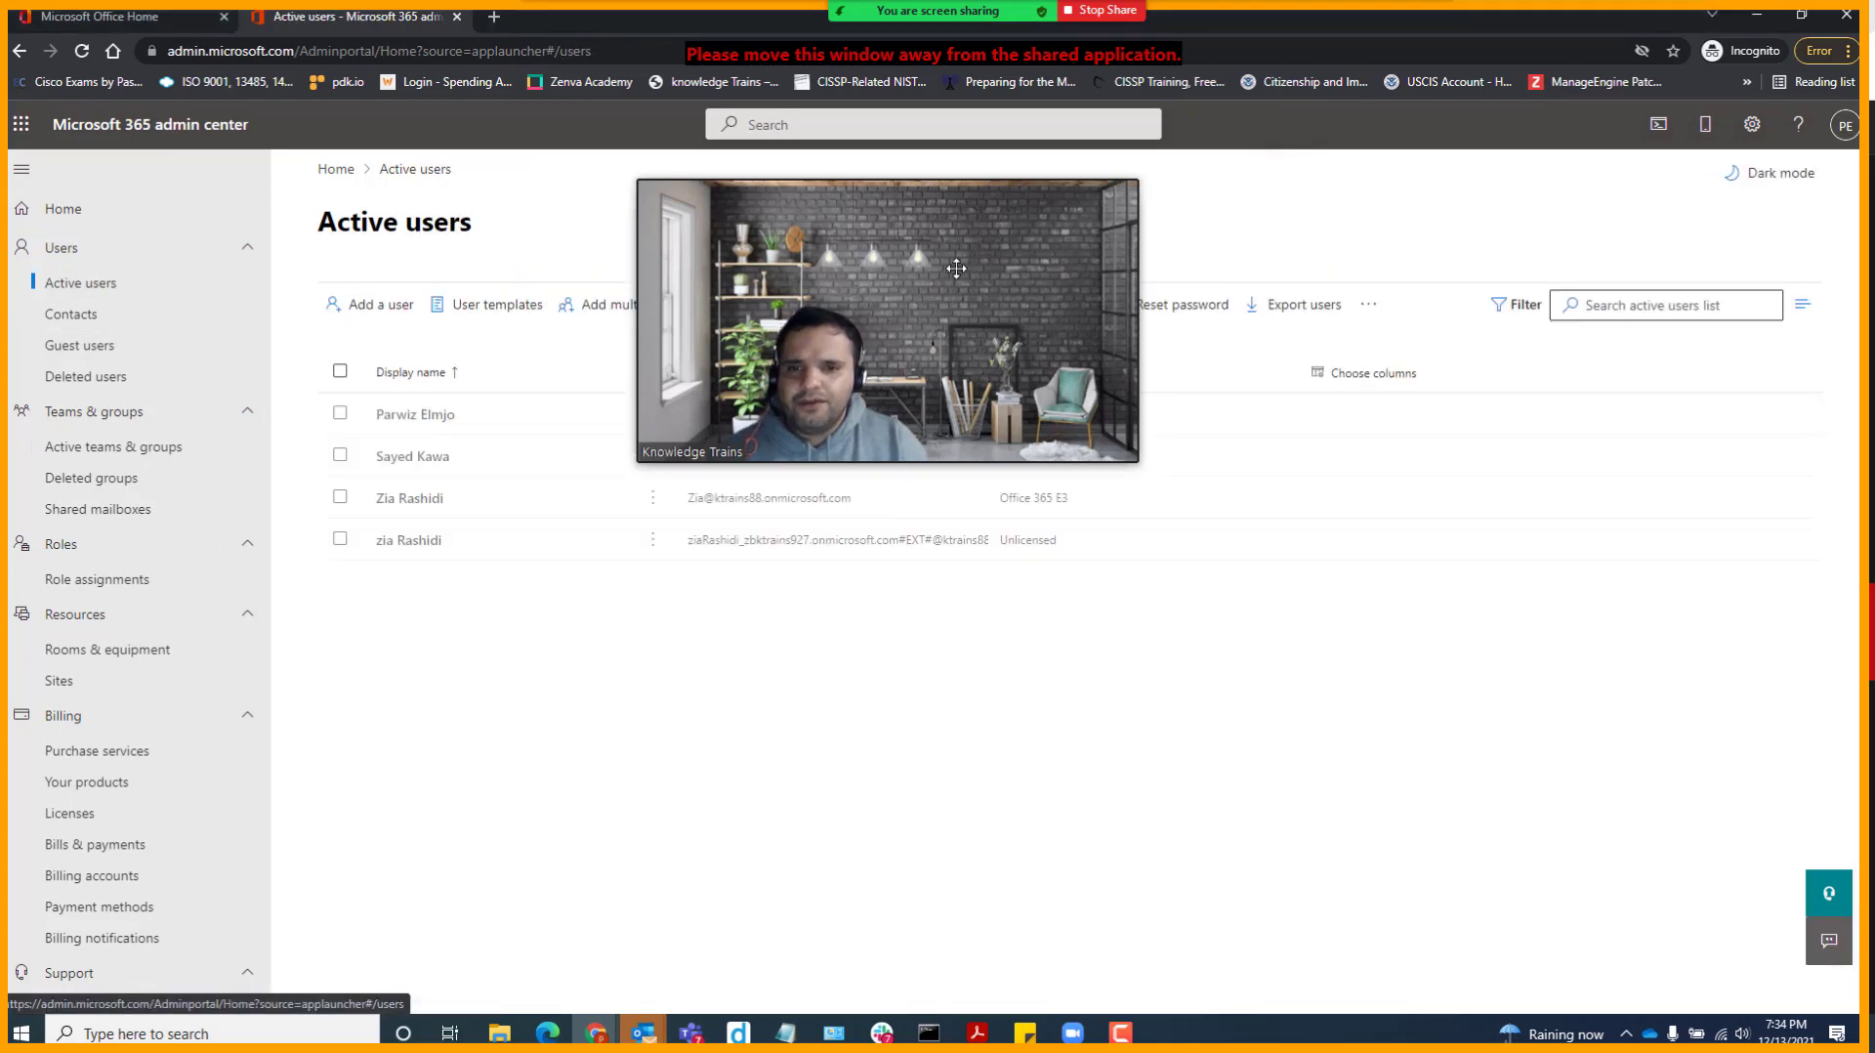
pyautogui.moveTo(964, 161); pyautogui.dragTo(1590, 238)
pyautogui.moveTo(1570, 432); pyautogui.dragTo(1548, 790)
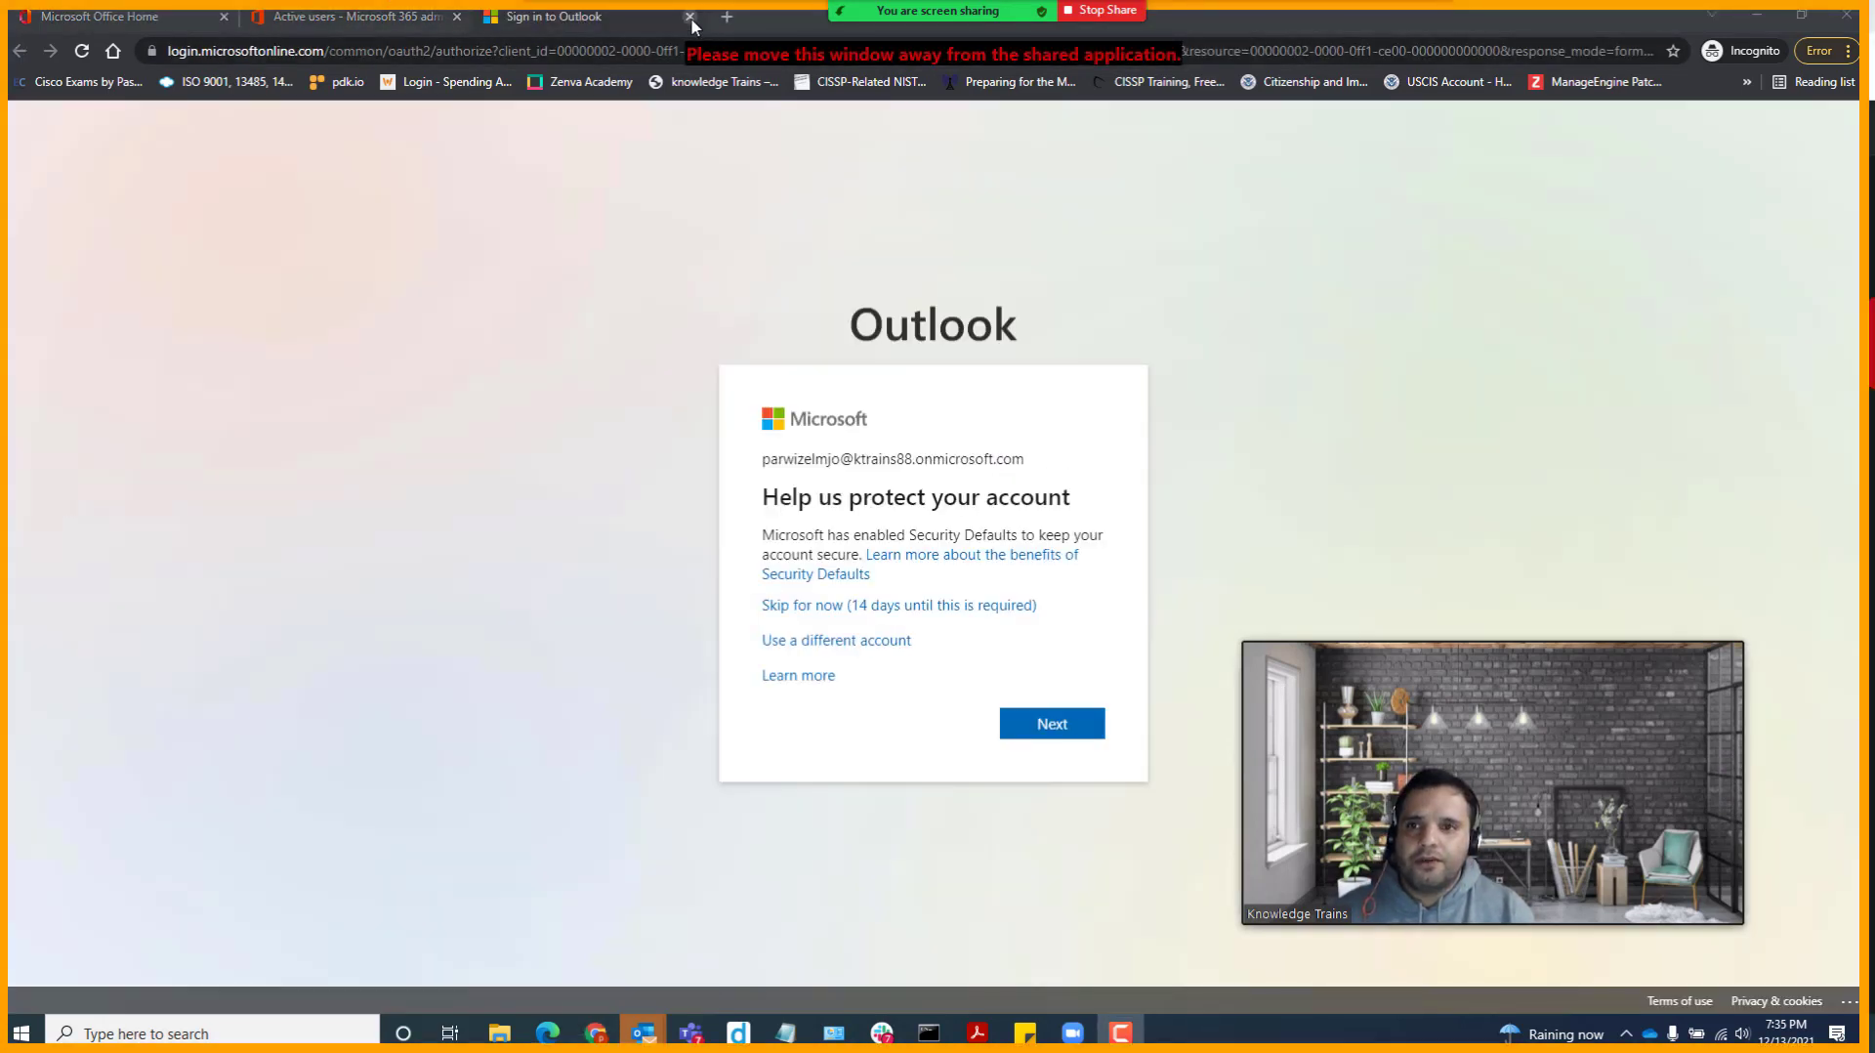
# Step: Reopen Outlook for the signed-in account, skipping the Security Defaults setup for now and declining to stay signed in
pyautogui.click(690, 18)
pyautogui.click(22, 125)
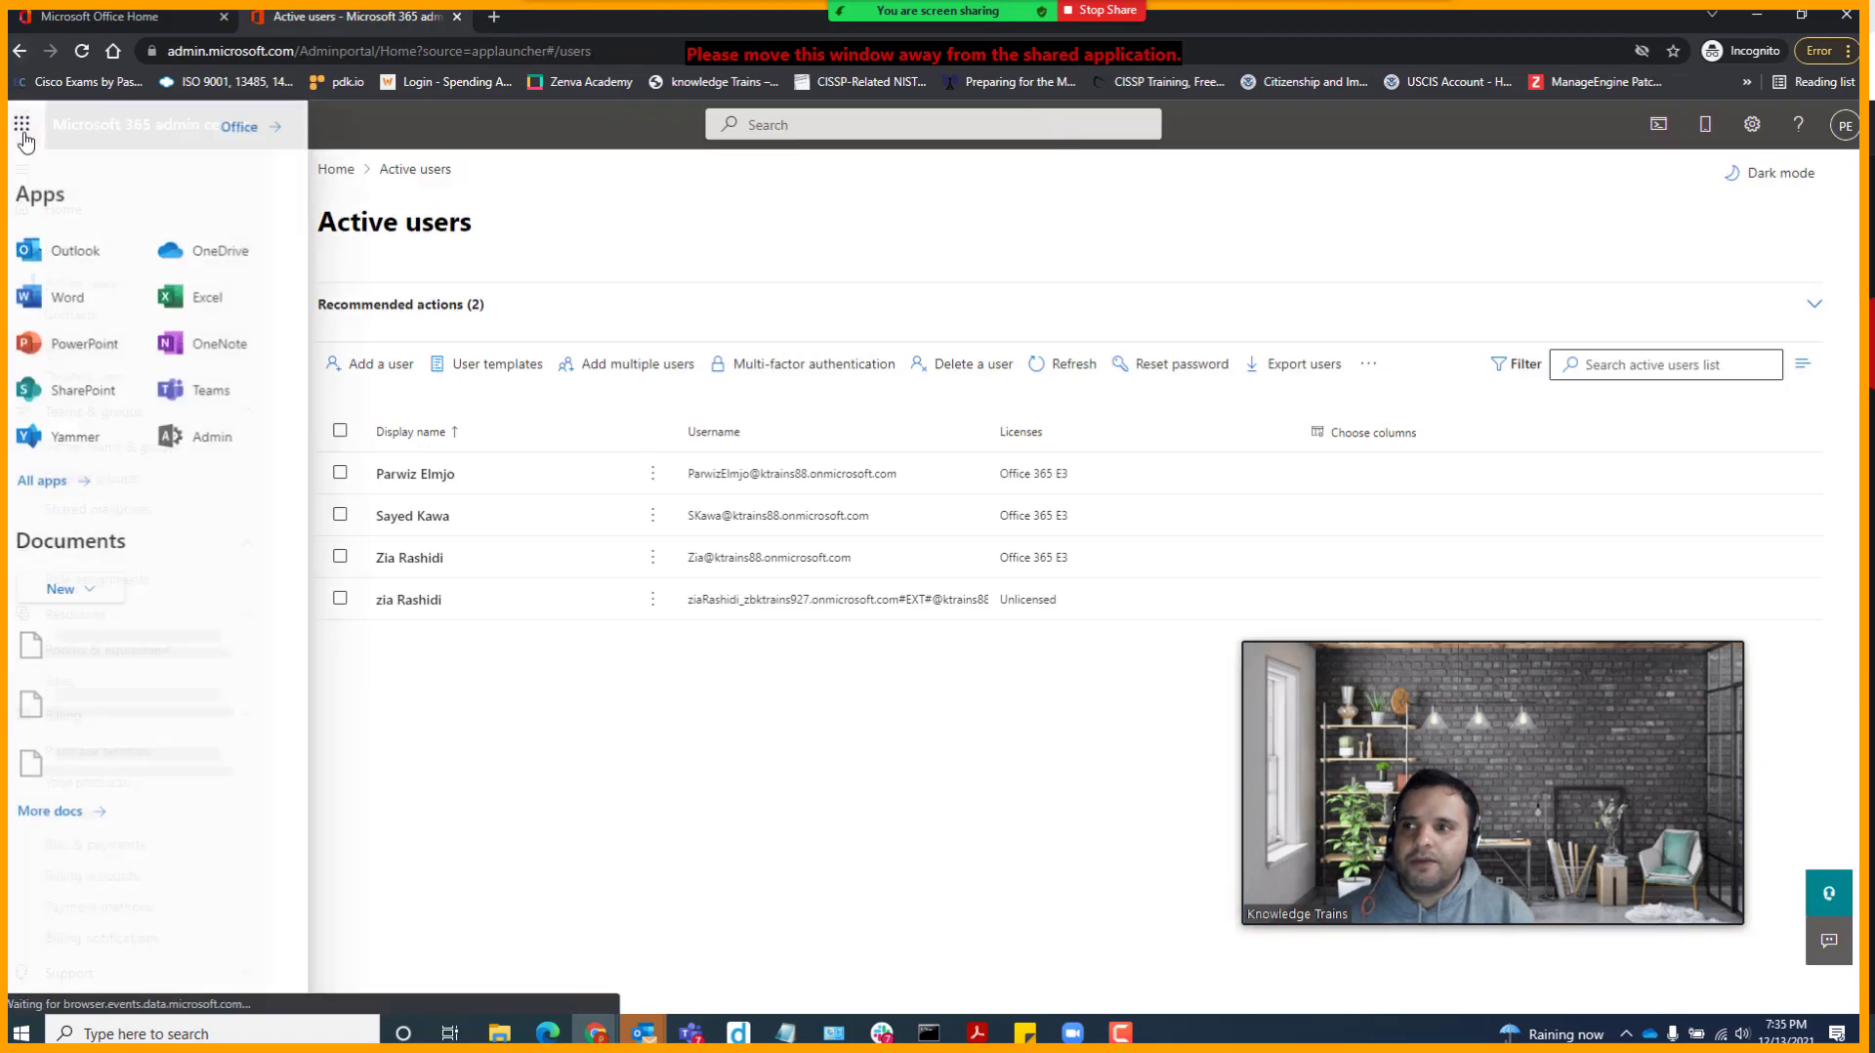
pyautogui.click(58, 256)
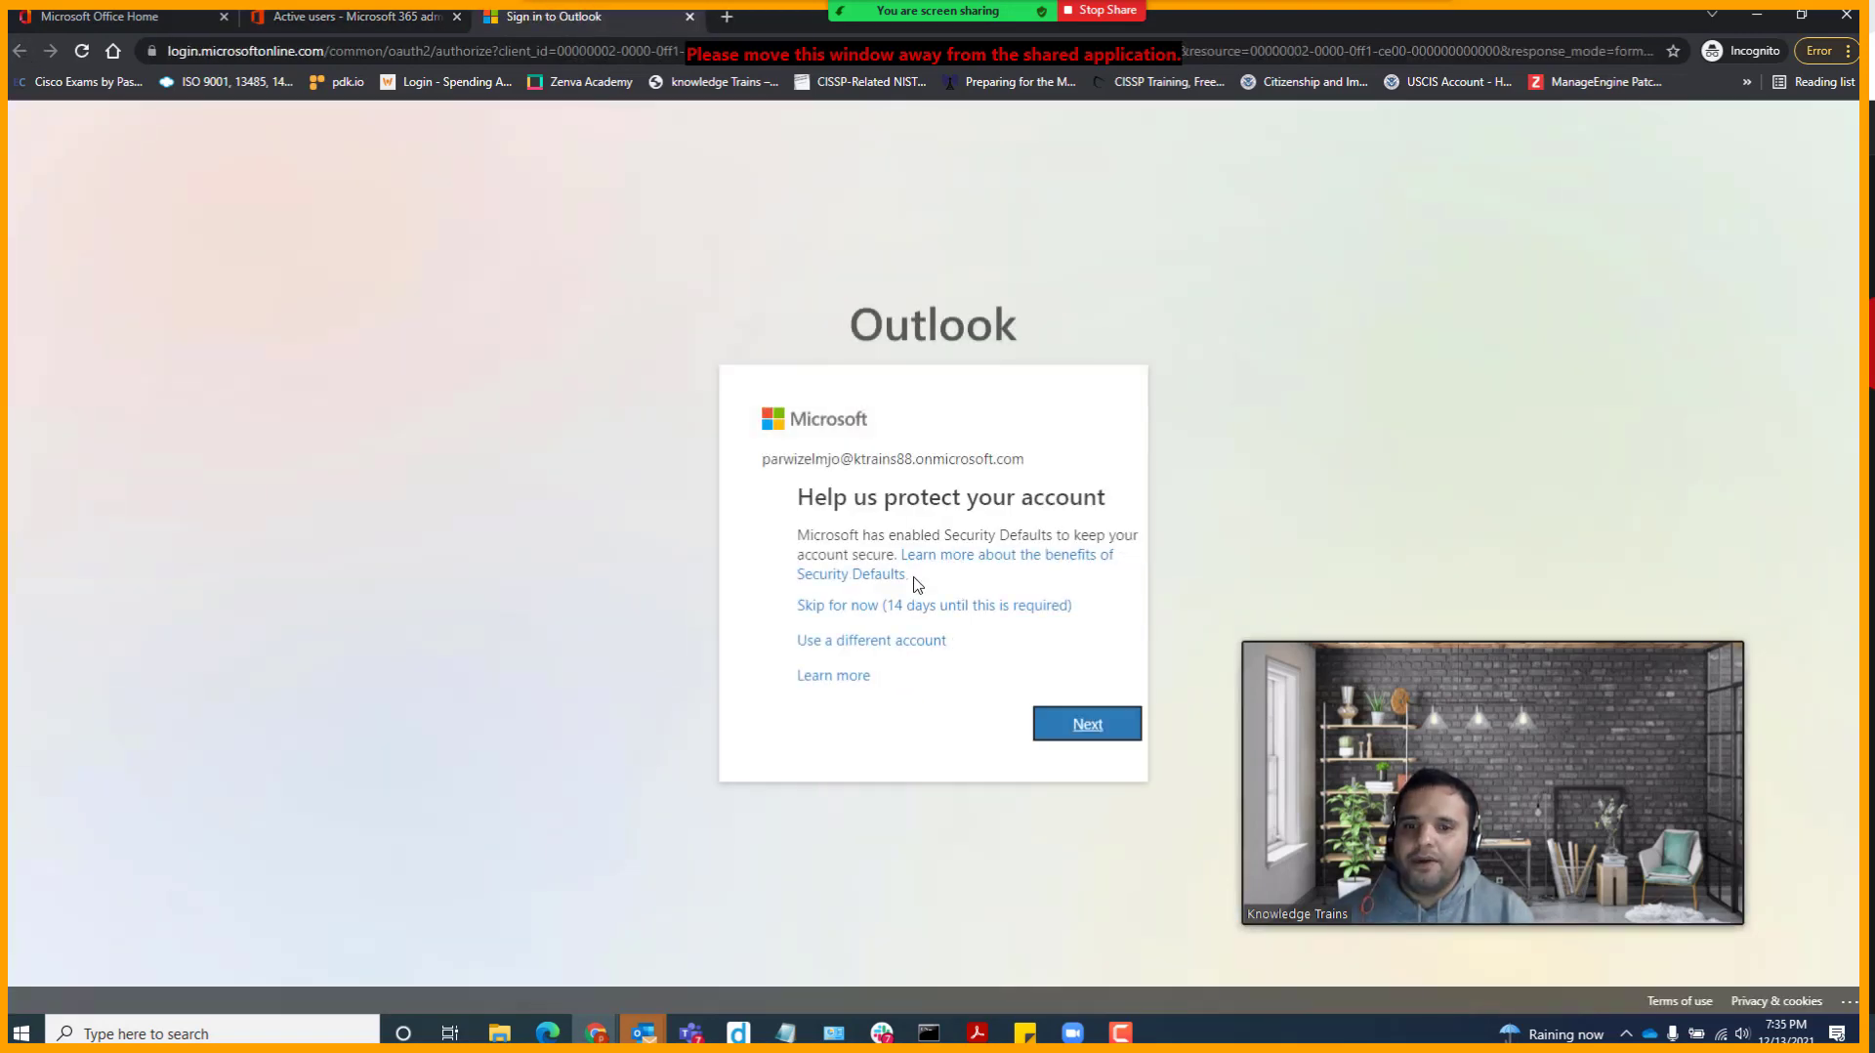
pyautogui.click(878, 607)
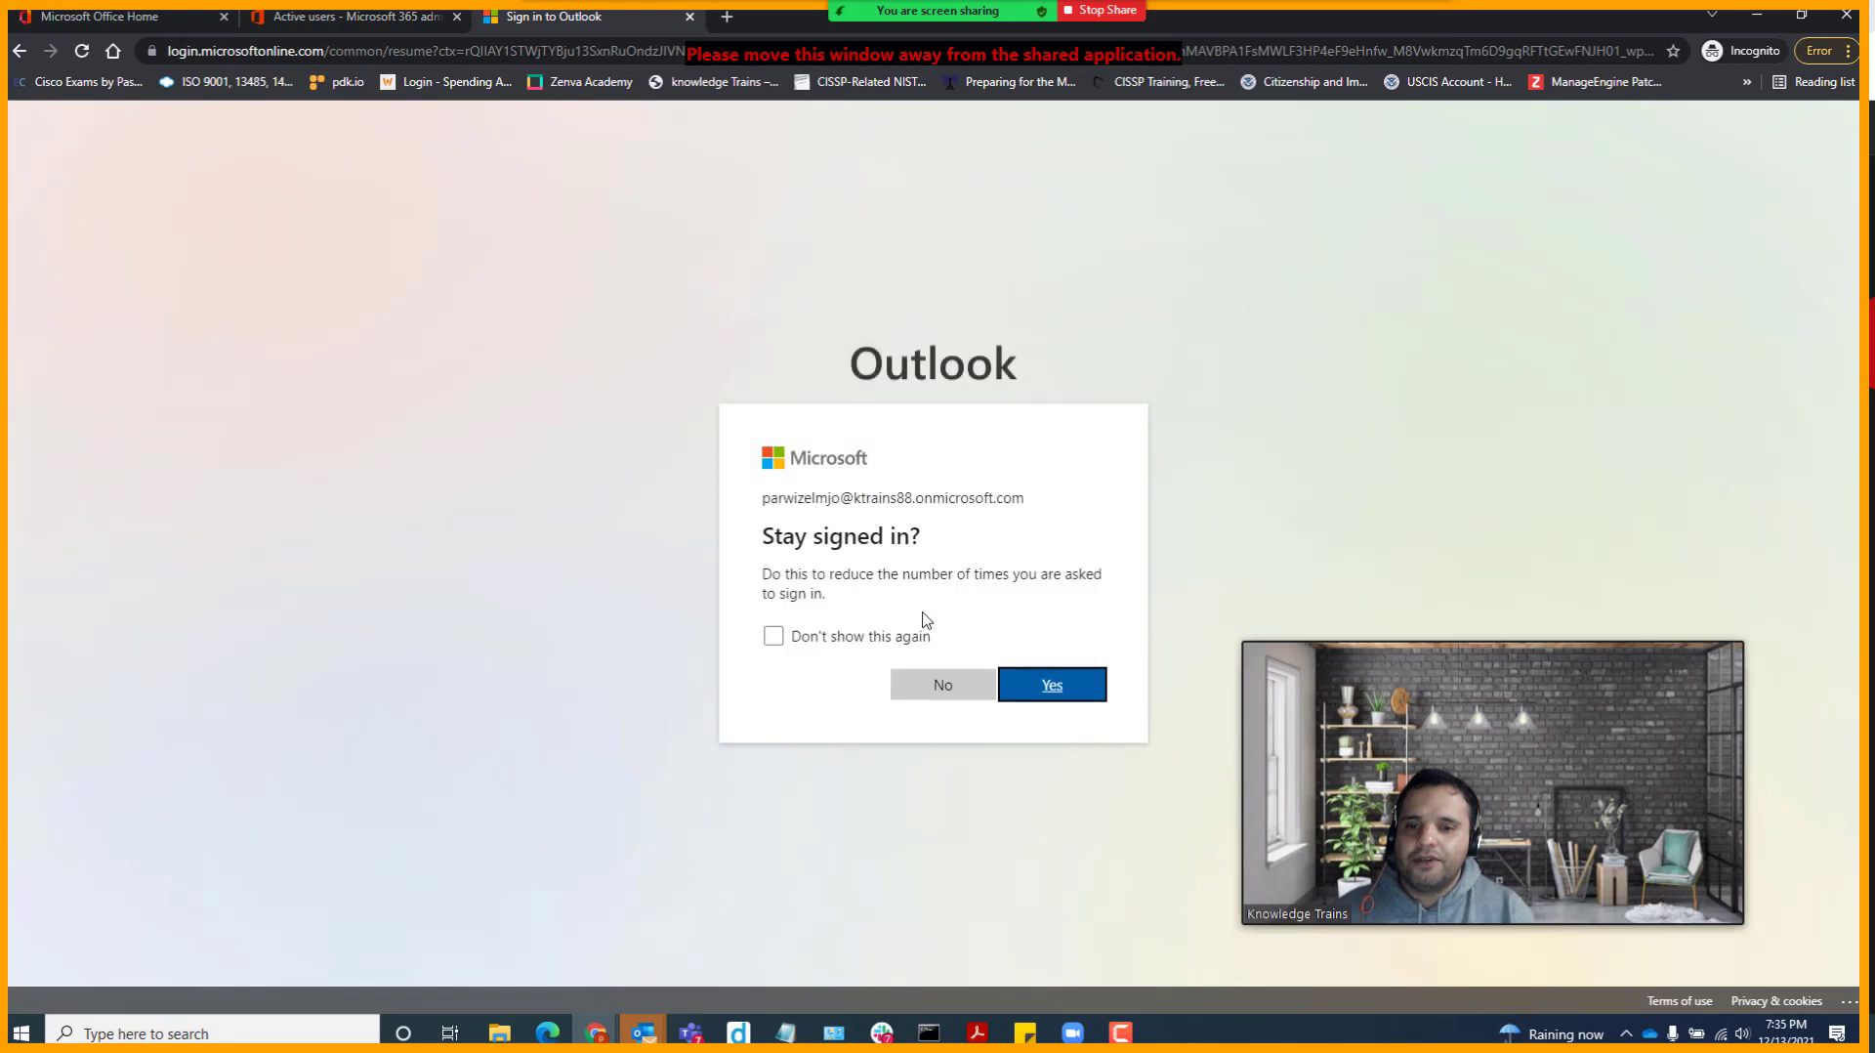
pyautogui.click(935, 686)
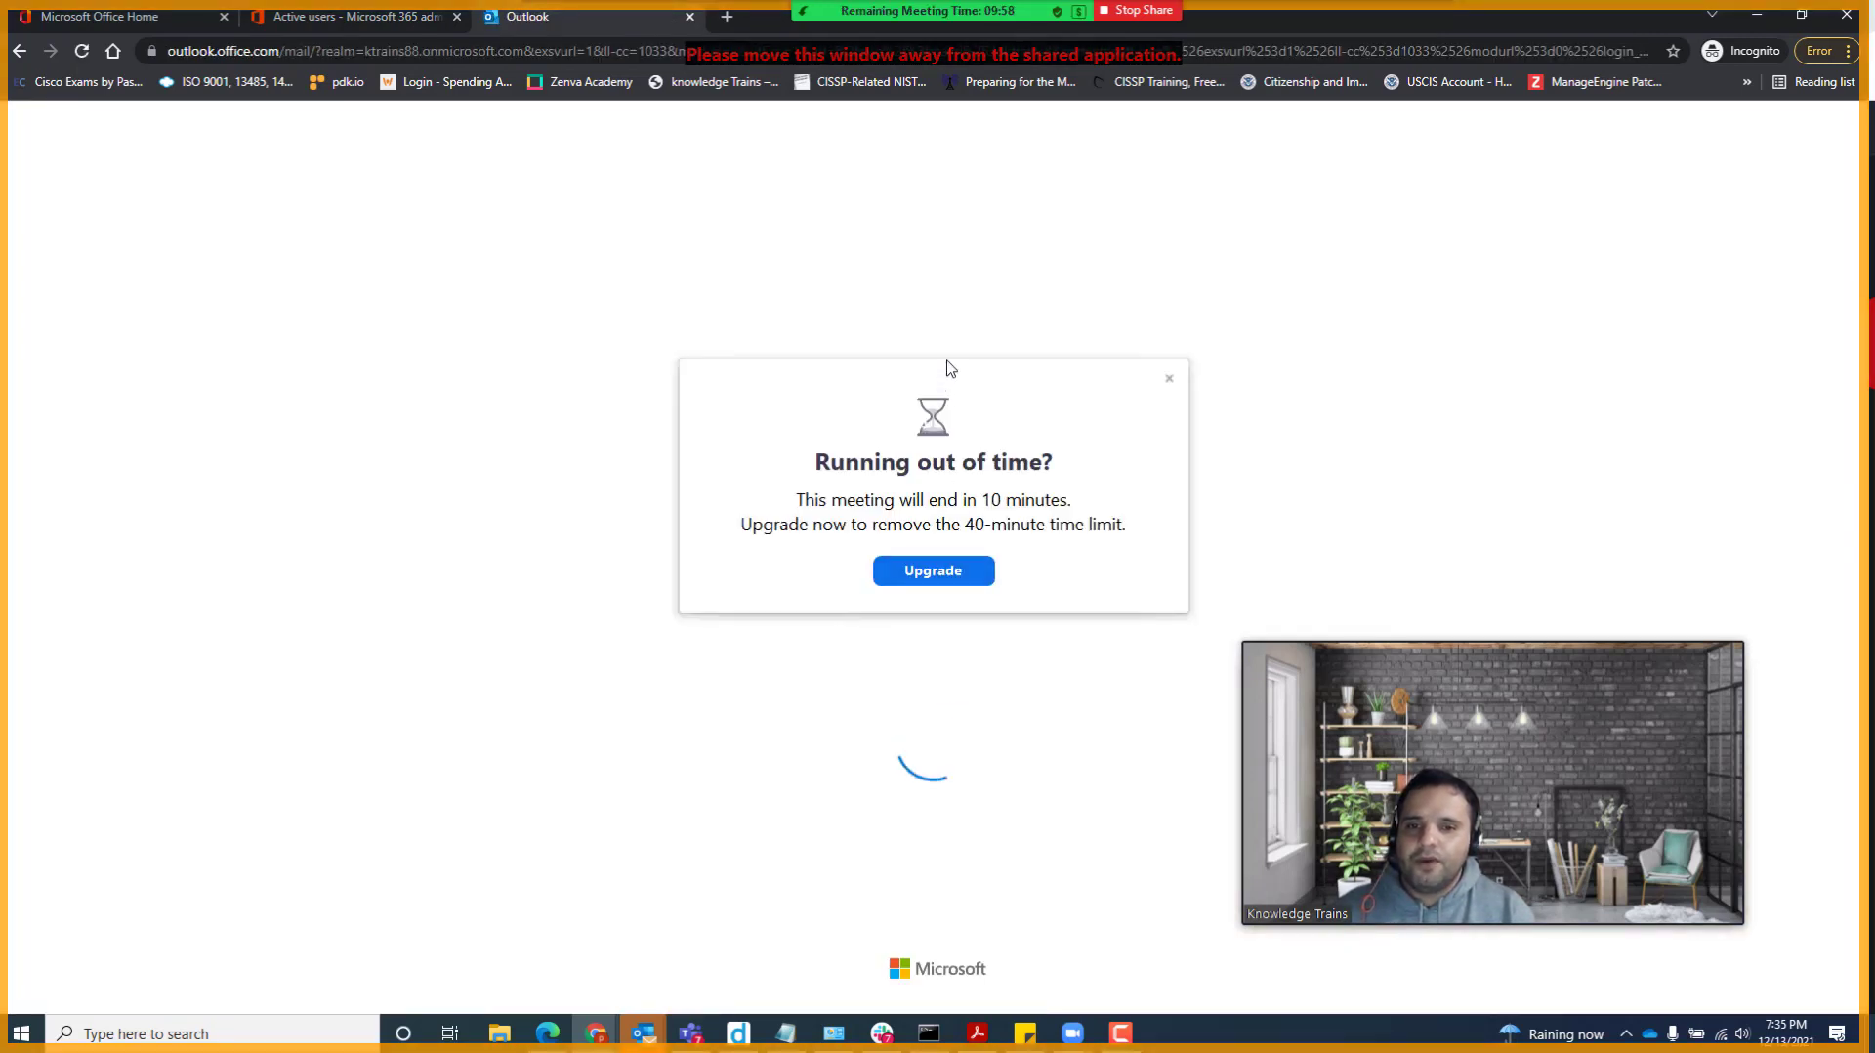
pyautogui.moveTo(950, 368); pyautogui.dragTo(1874, 391)
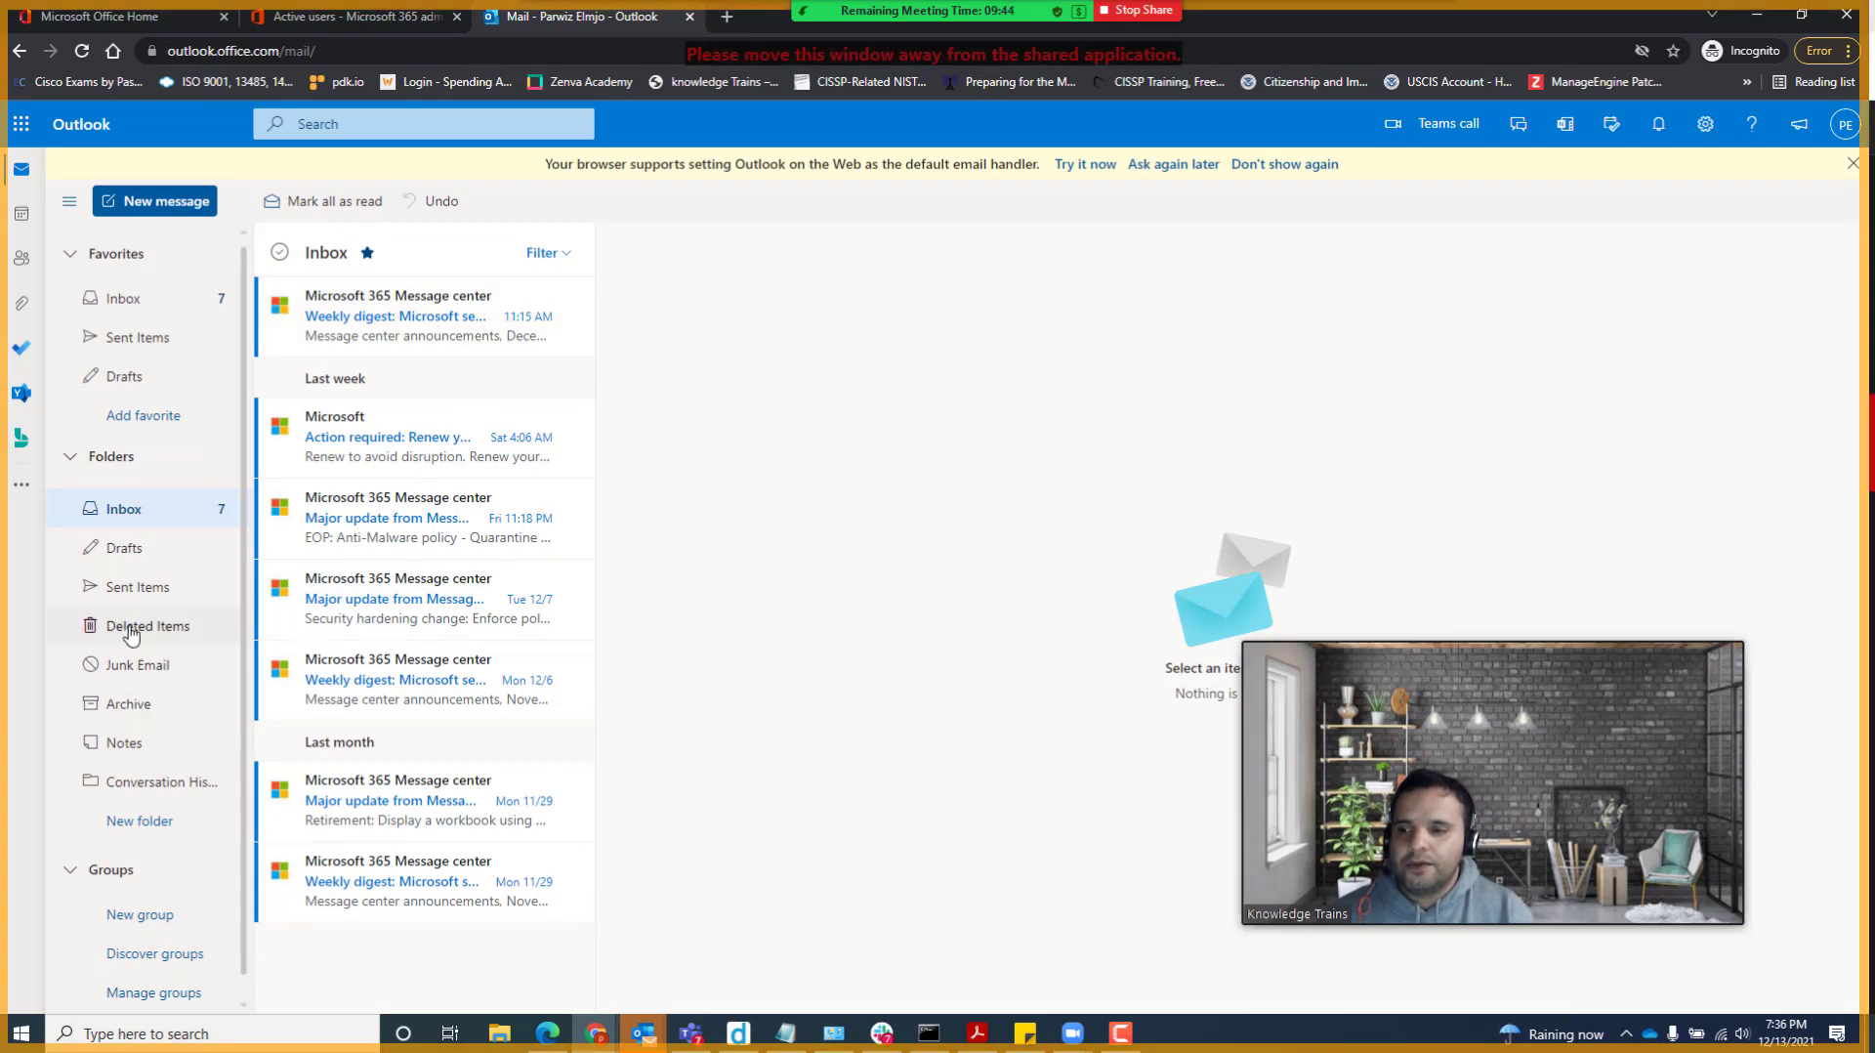
# Step: Check the Junk Email folder and the Inbox for the test messages sent from outside and open them
pyautogui.click(143, 671)
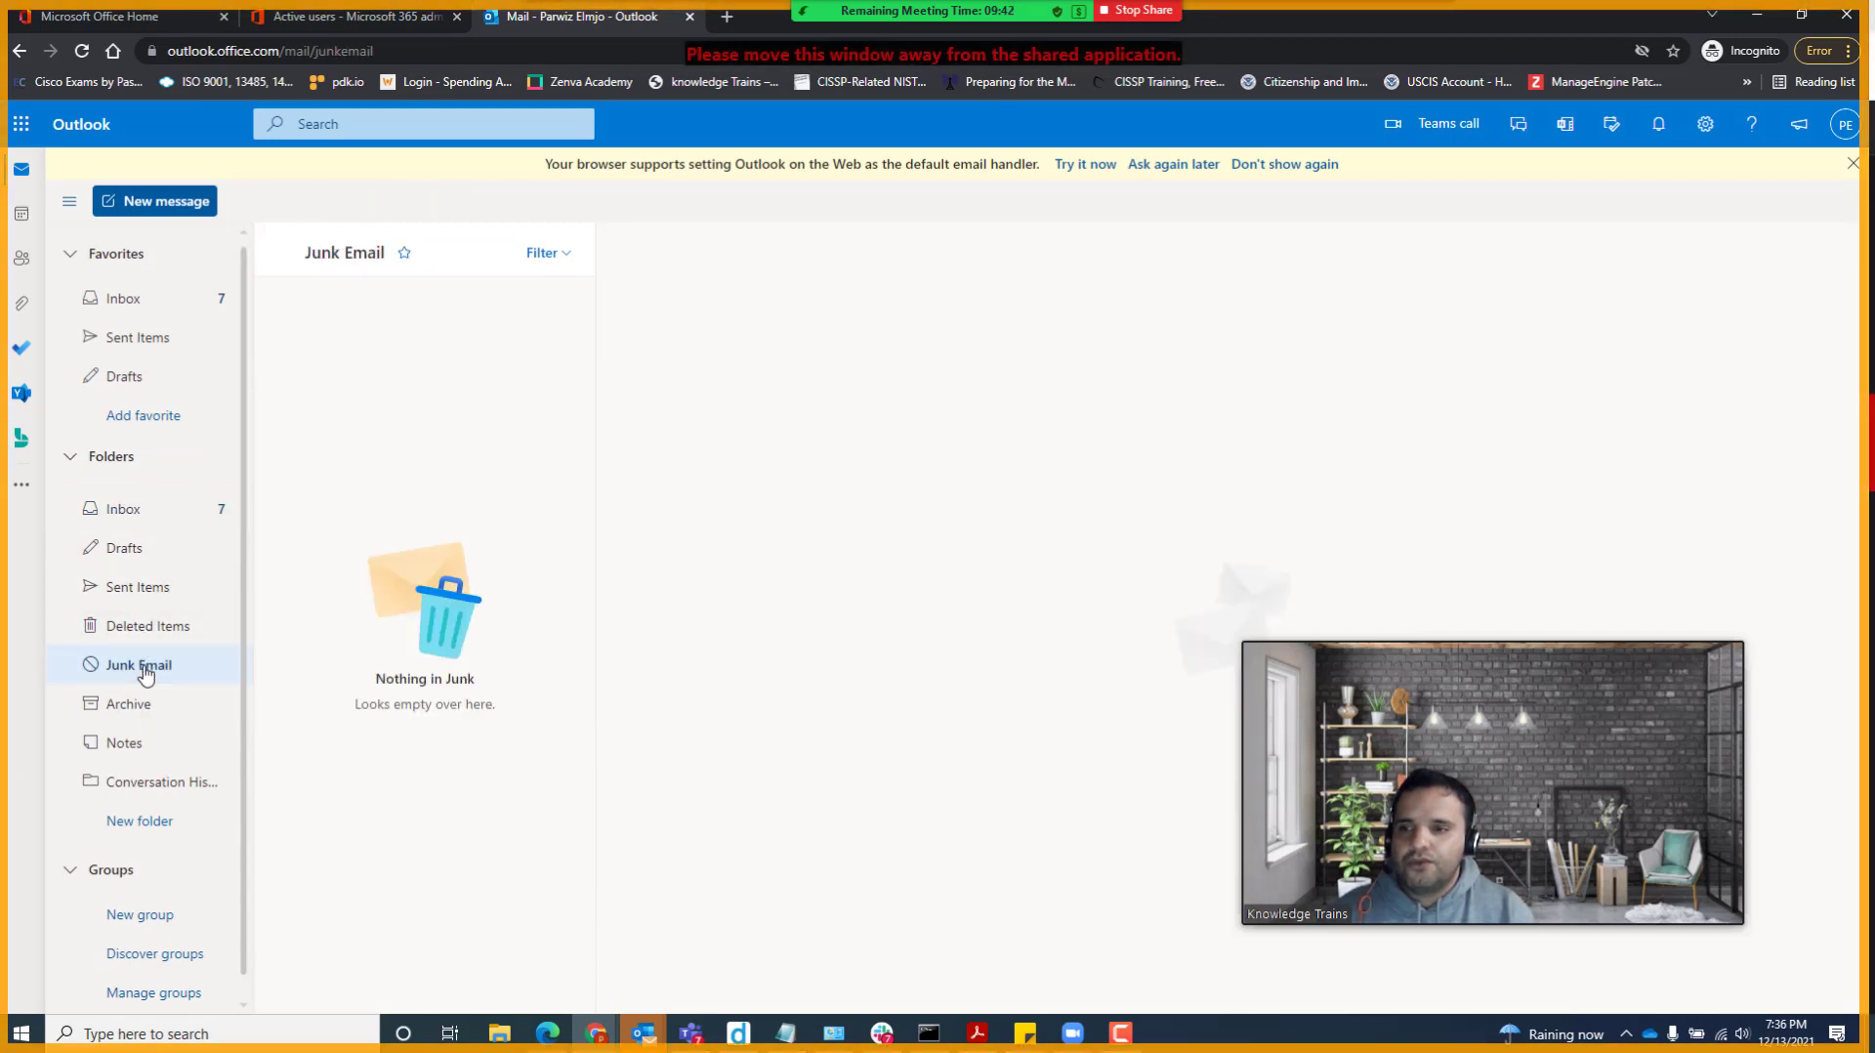
pyautogui.click(164, 296)
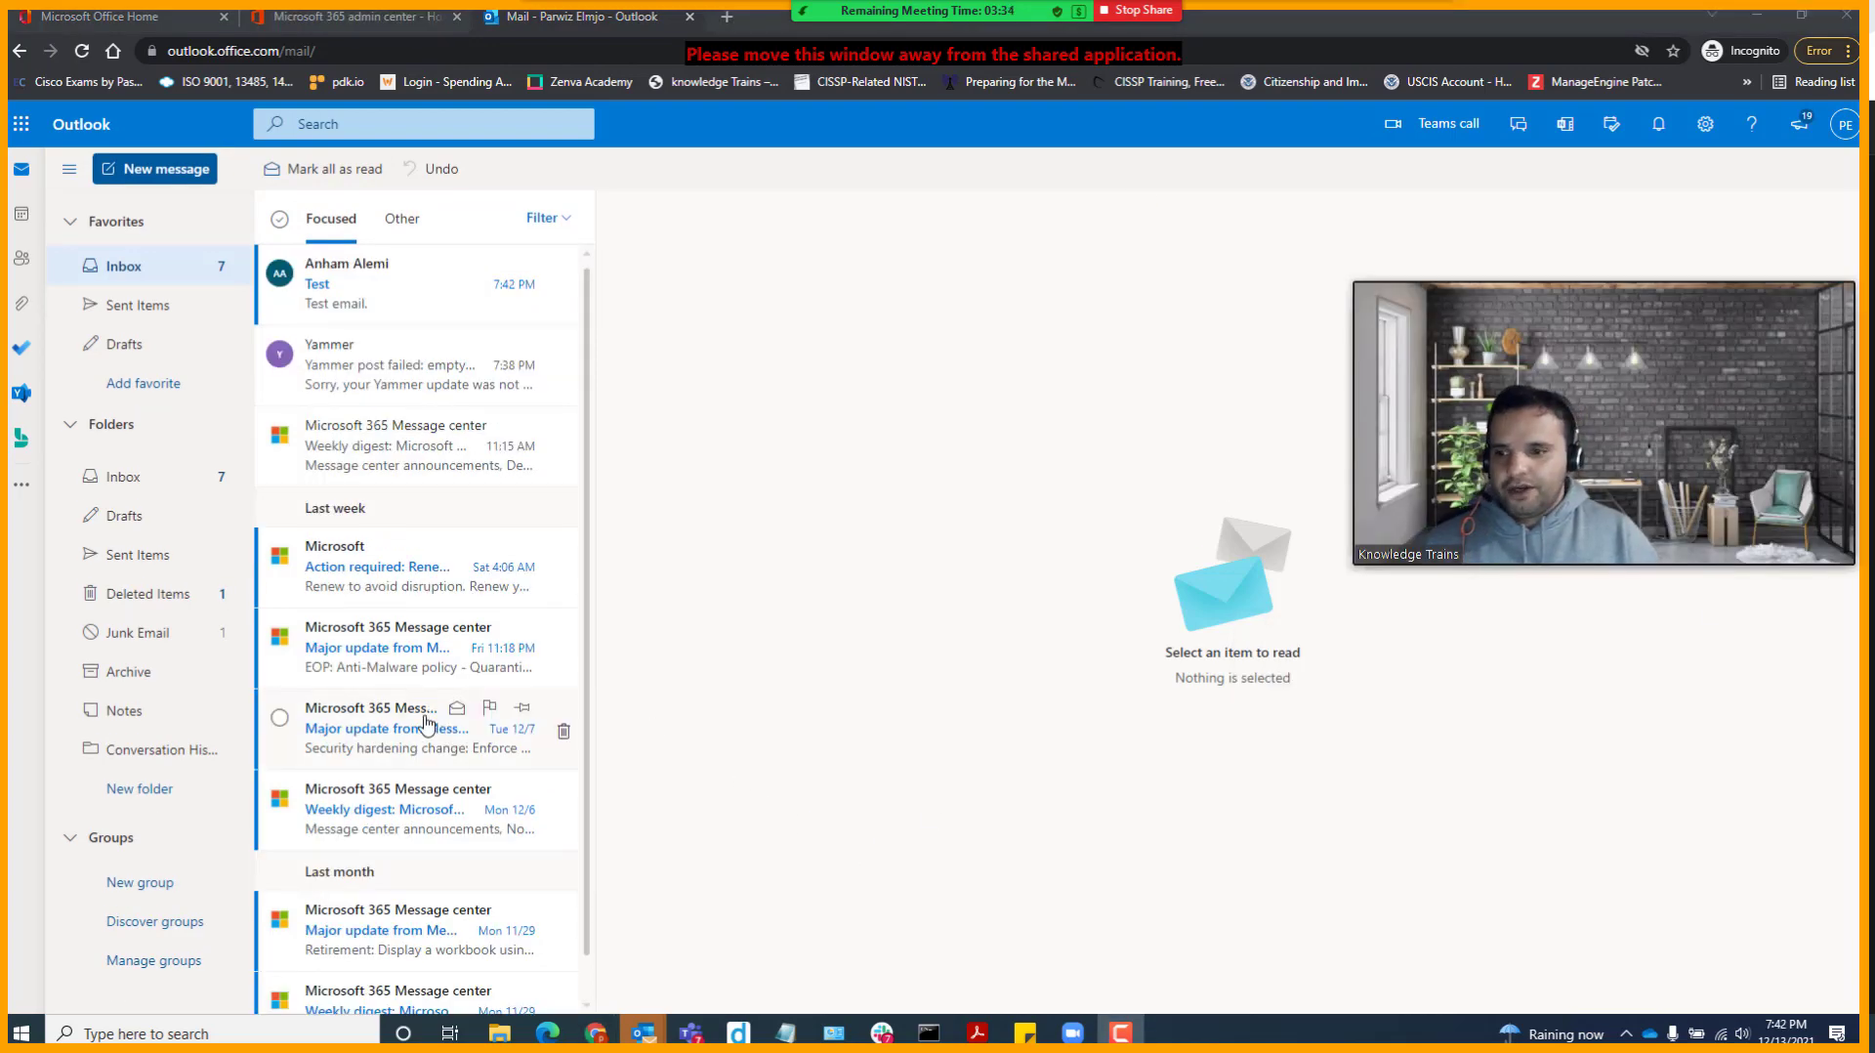
pyautogui.click(138, 632)
pyautogui.click(379, 341)
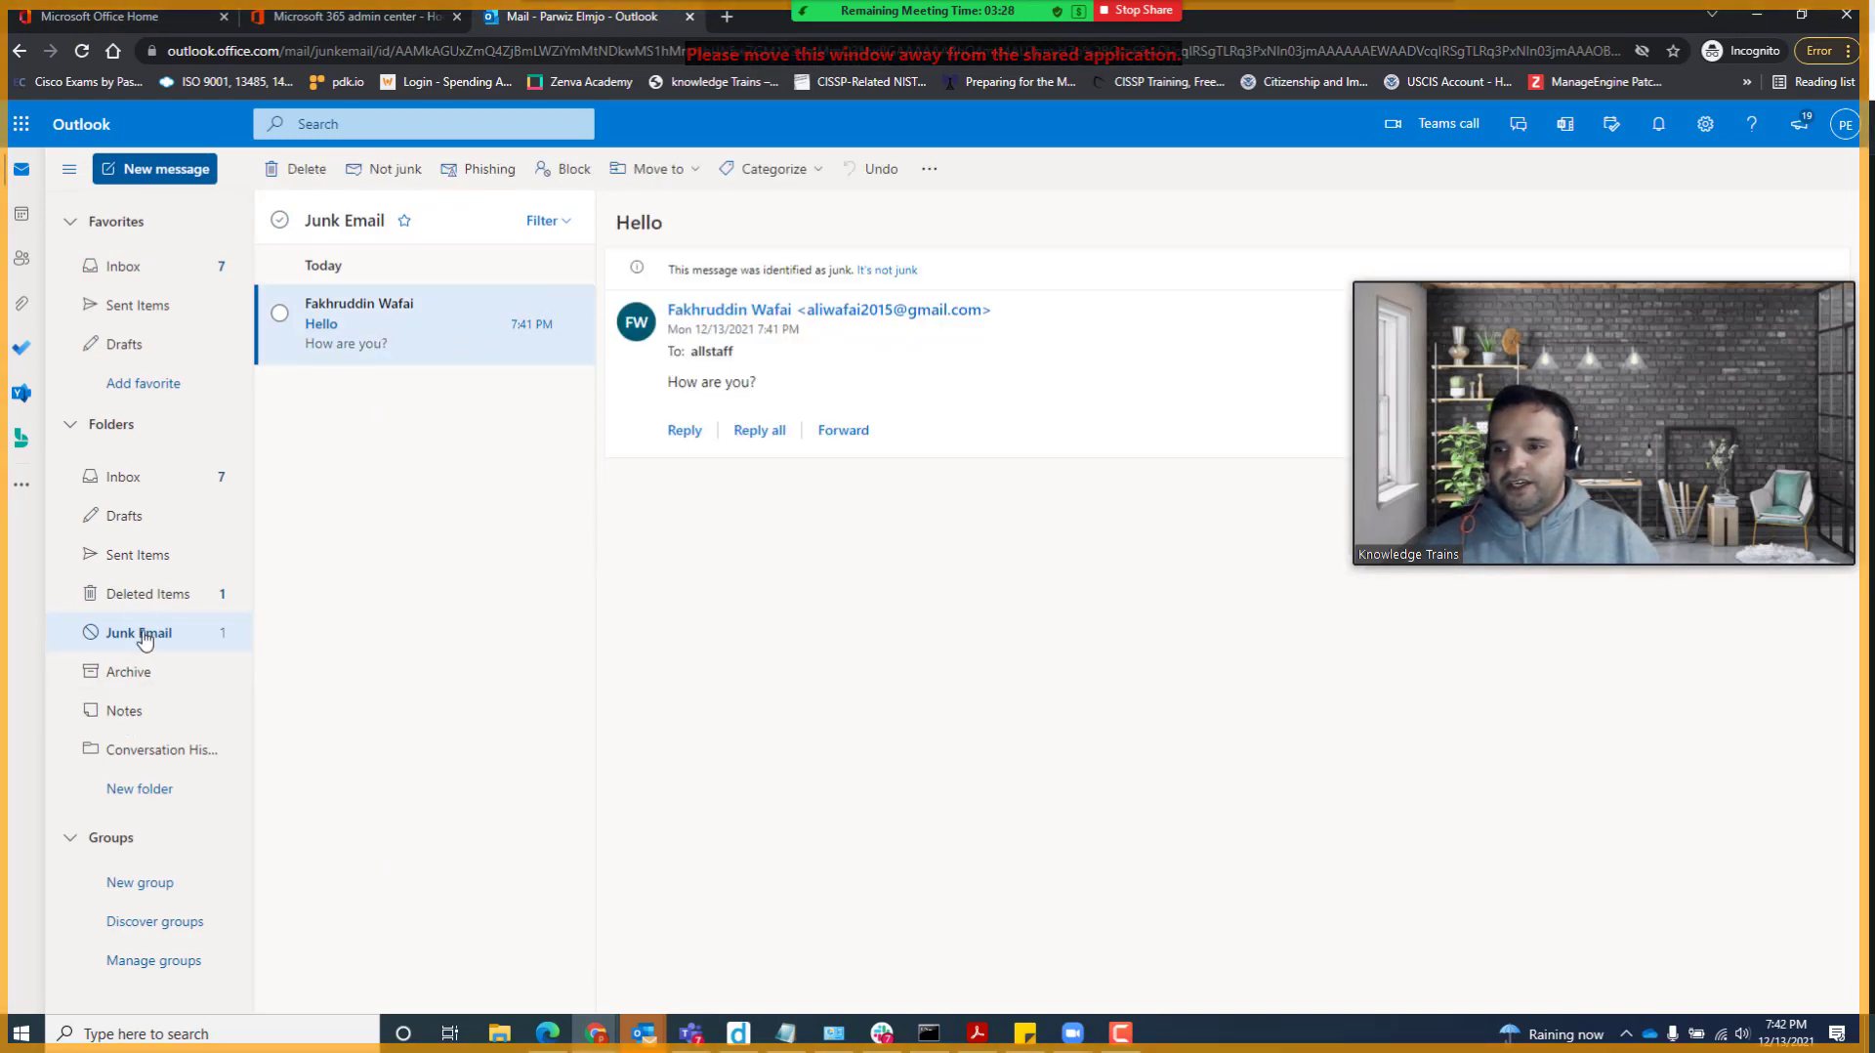
pyautogui.click(212, 273)
pyautogui.click(376, 293)
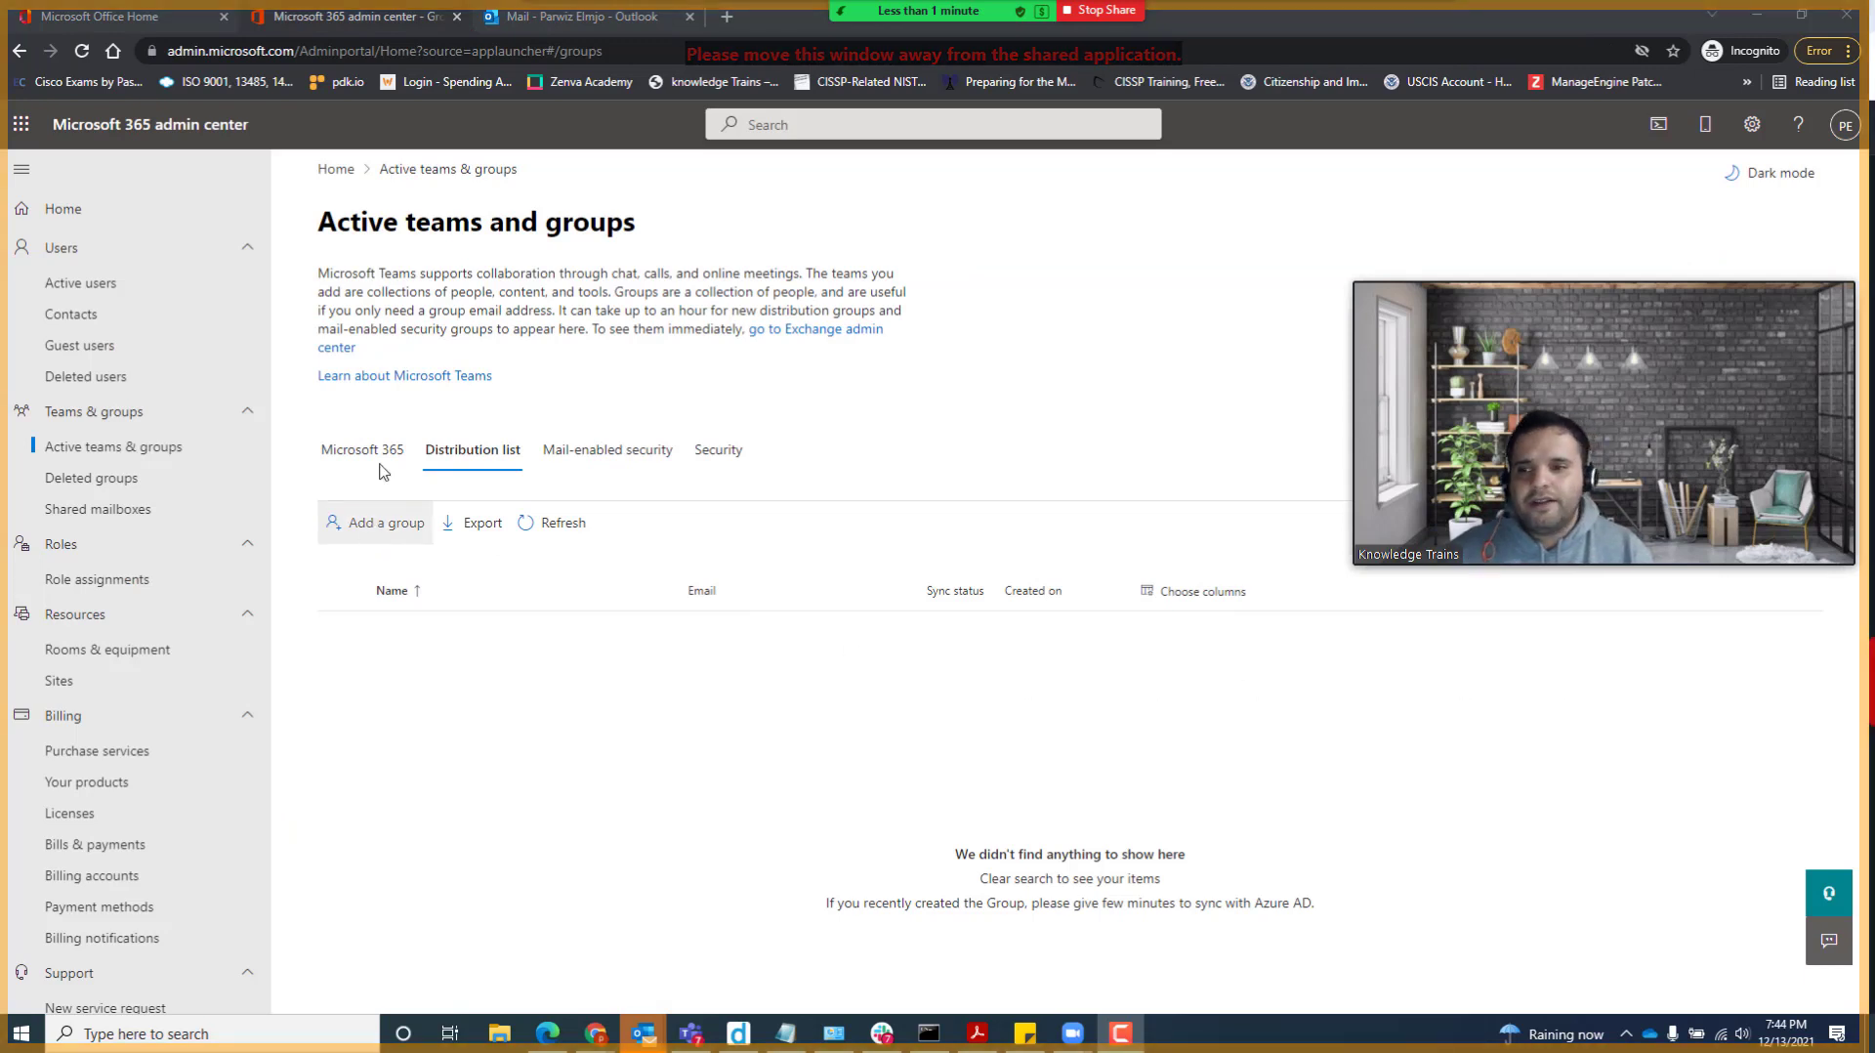
# Step: In the Microsoft 365 admin center, start adding a group from the distribution lists and choose Distribution as its type
pyautogui.click(381, 459)
pyautogui.click(462, 455)
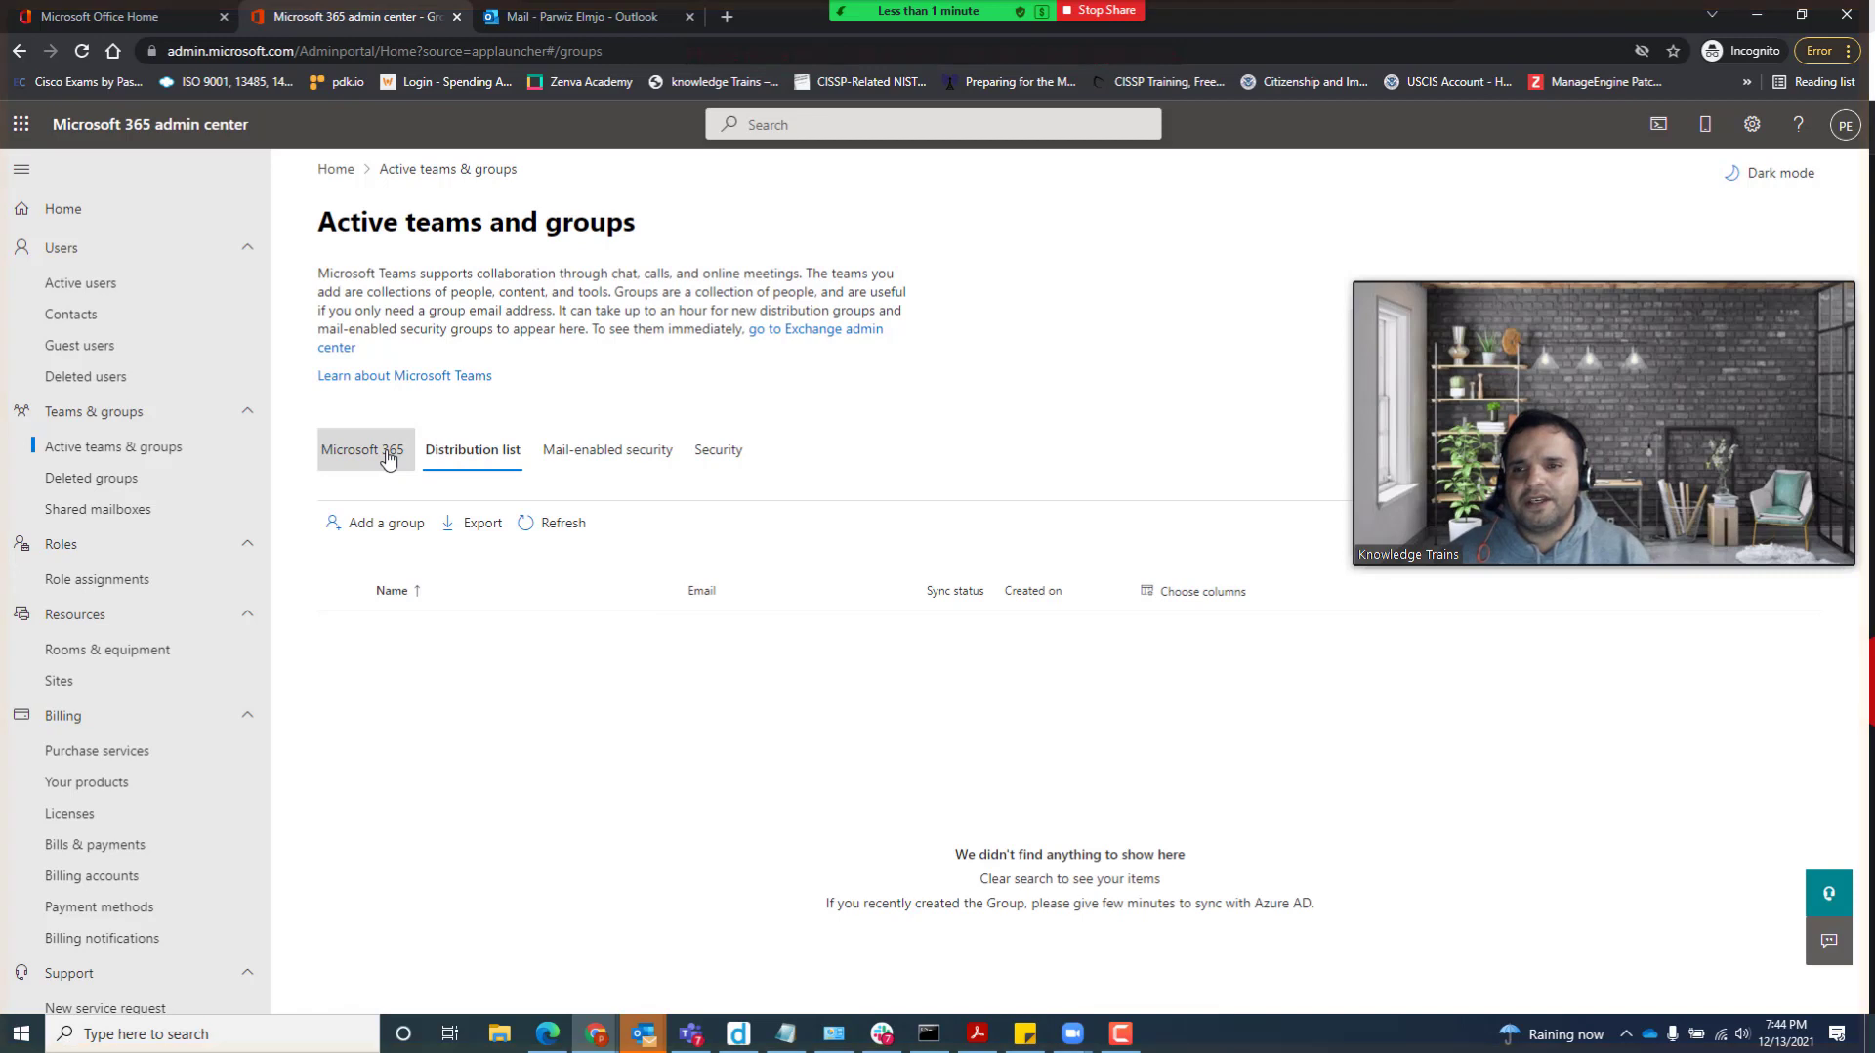
pyautogui.click(369, 531)
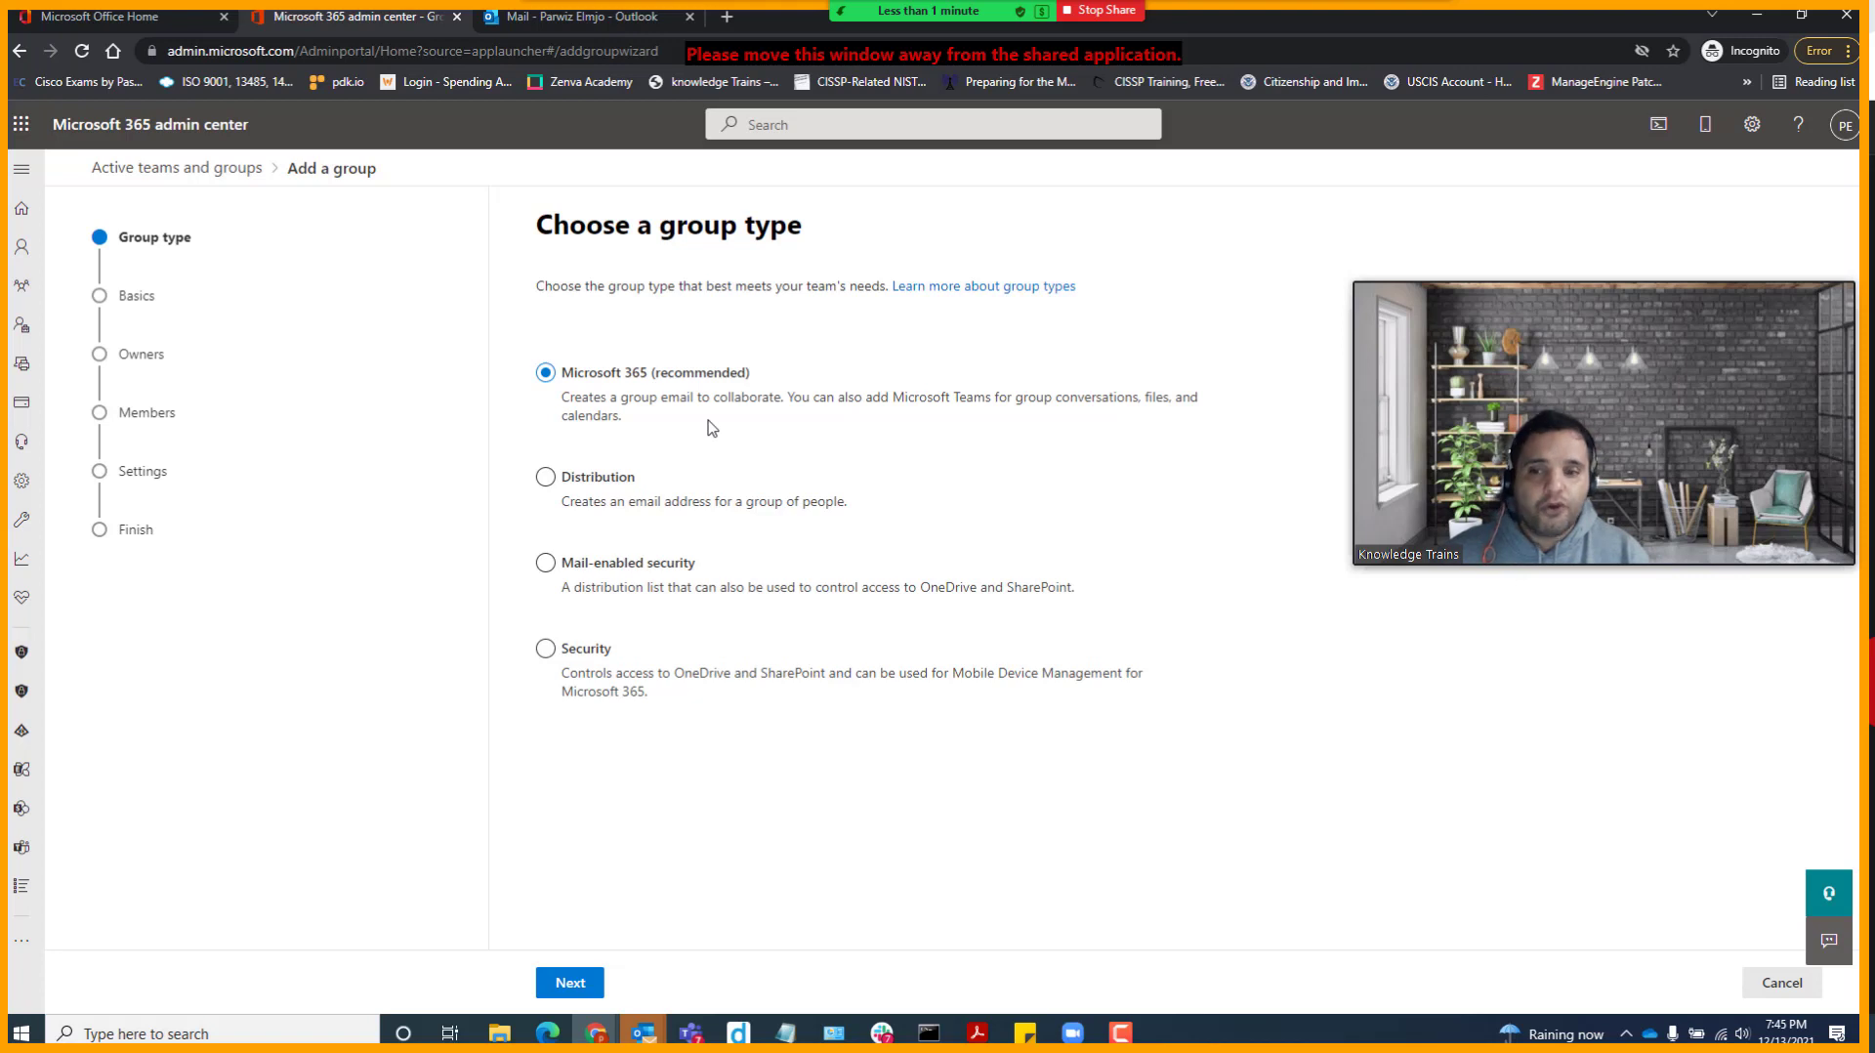
pyautogui.click(567, 479)
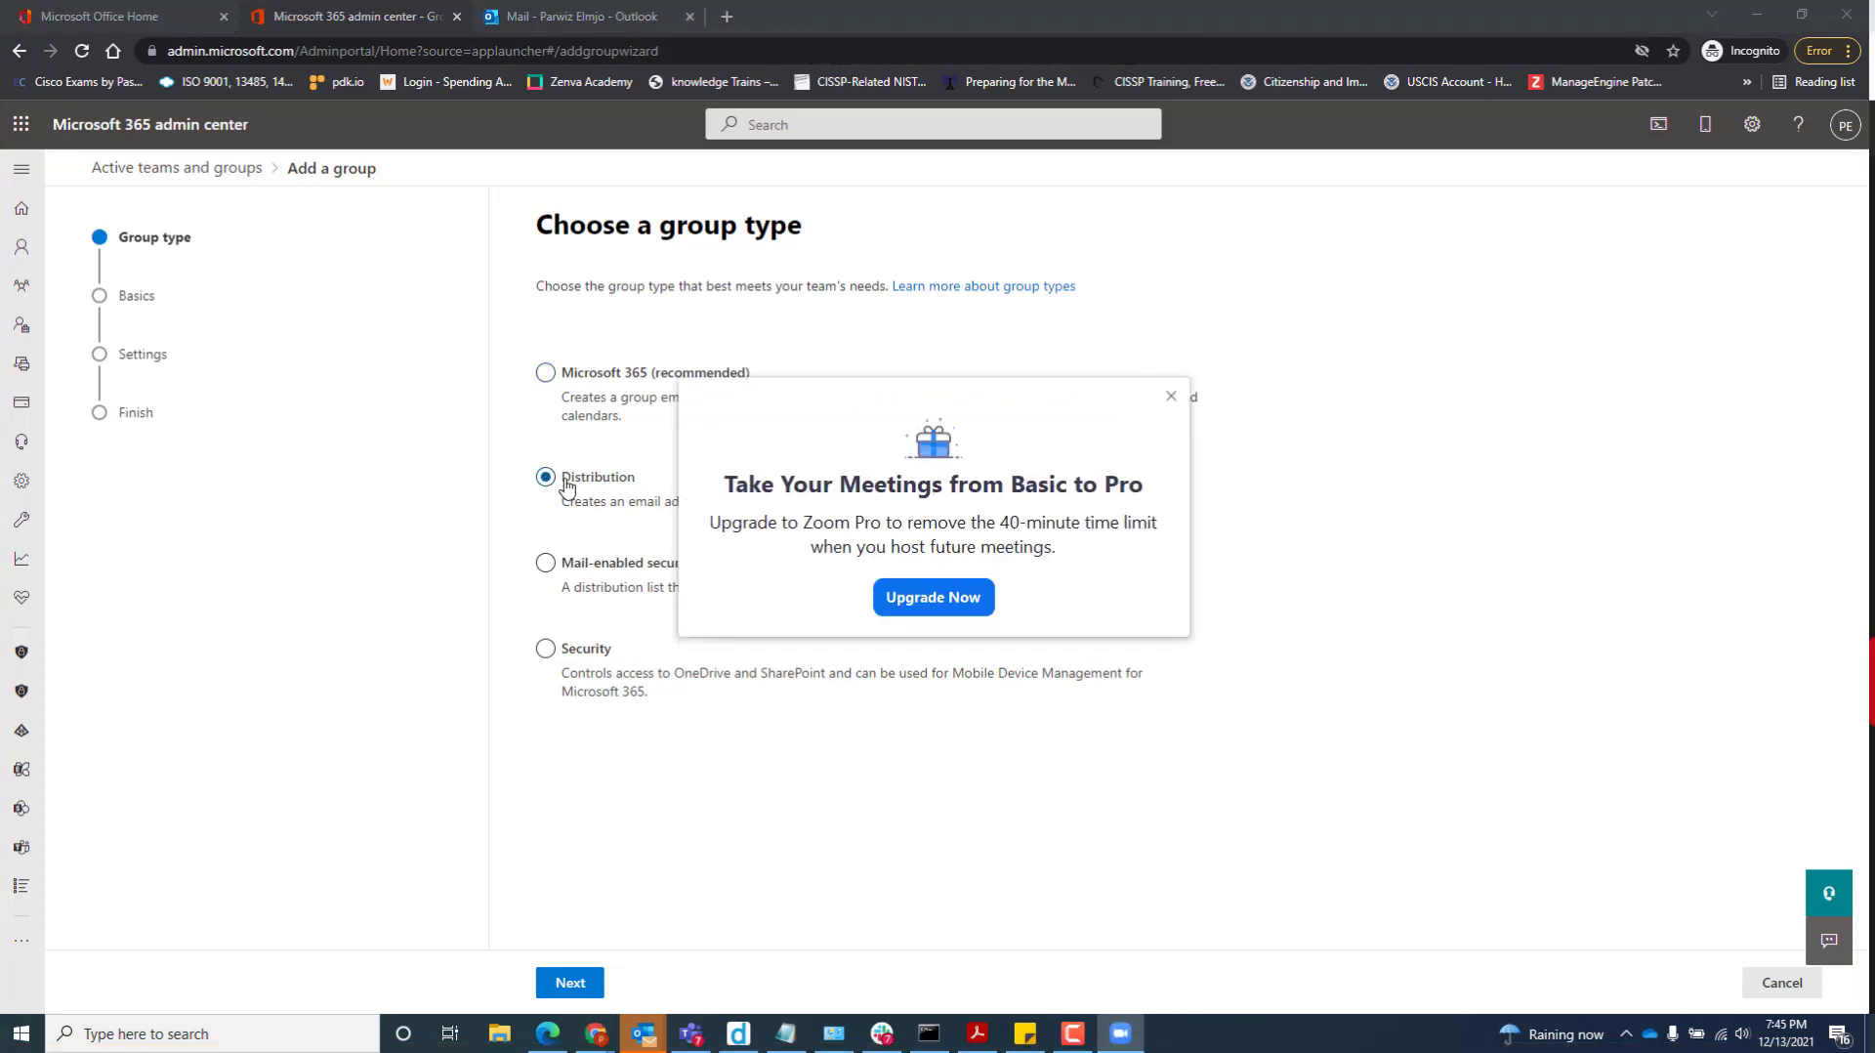
pyautogui.moveTo(832, 399); pyautogui.dragTo(1874, 450)
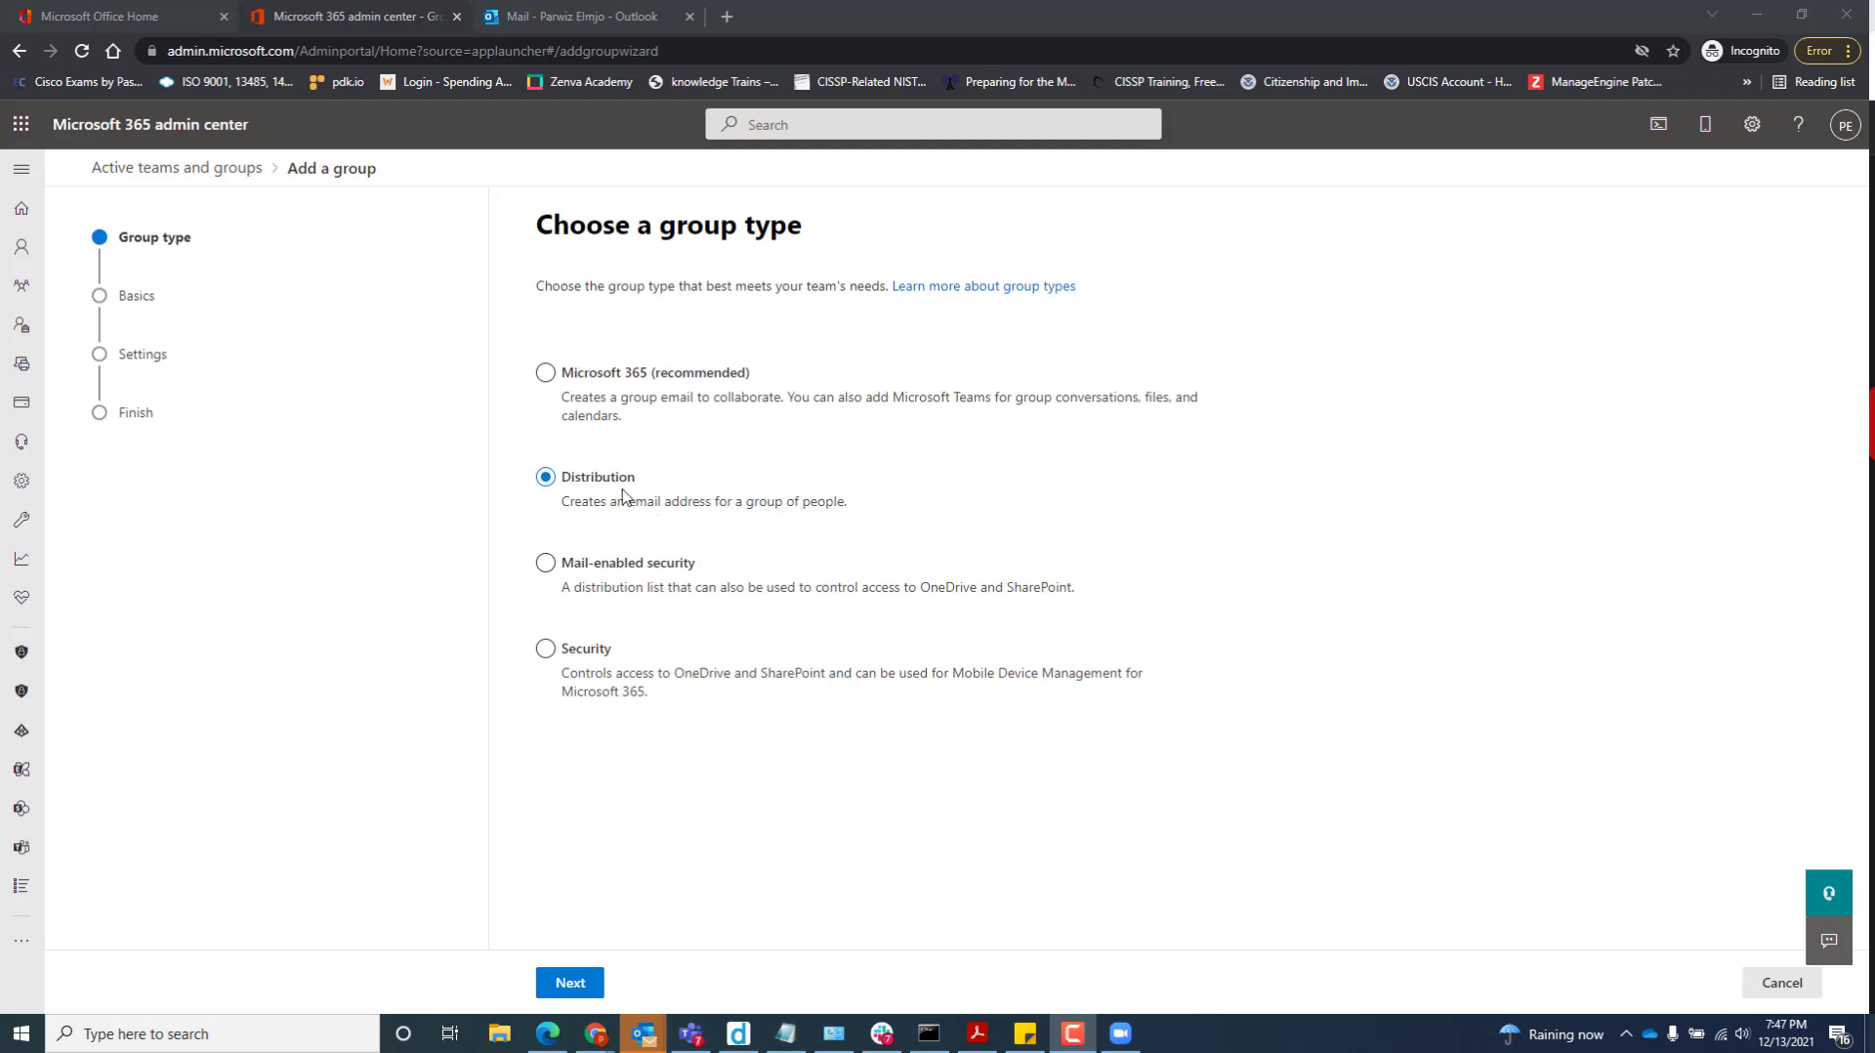
pyautogui.click(587, 989)
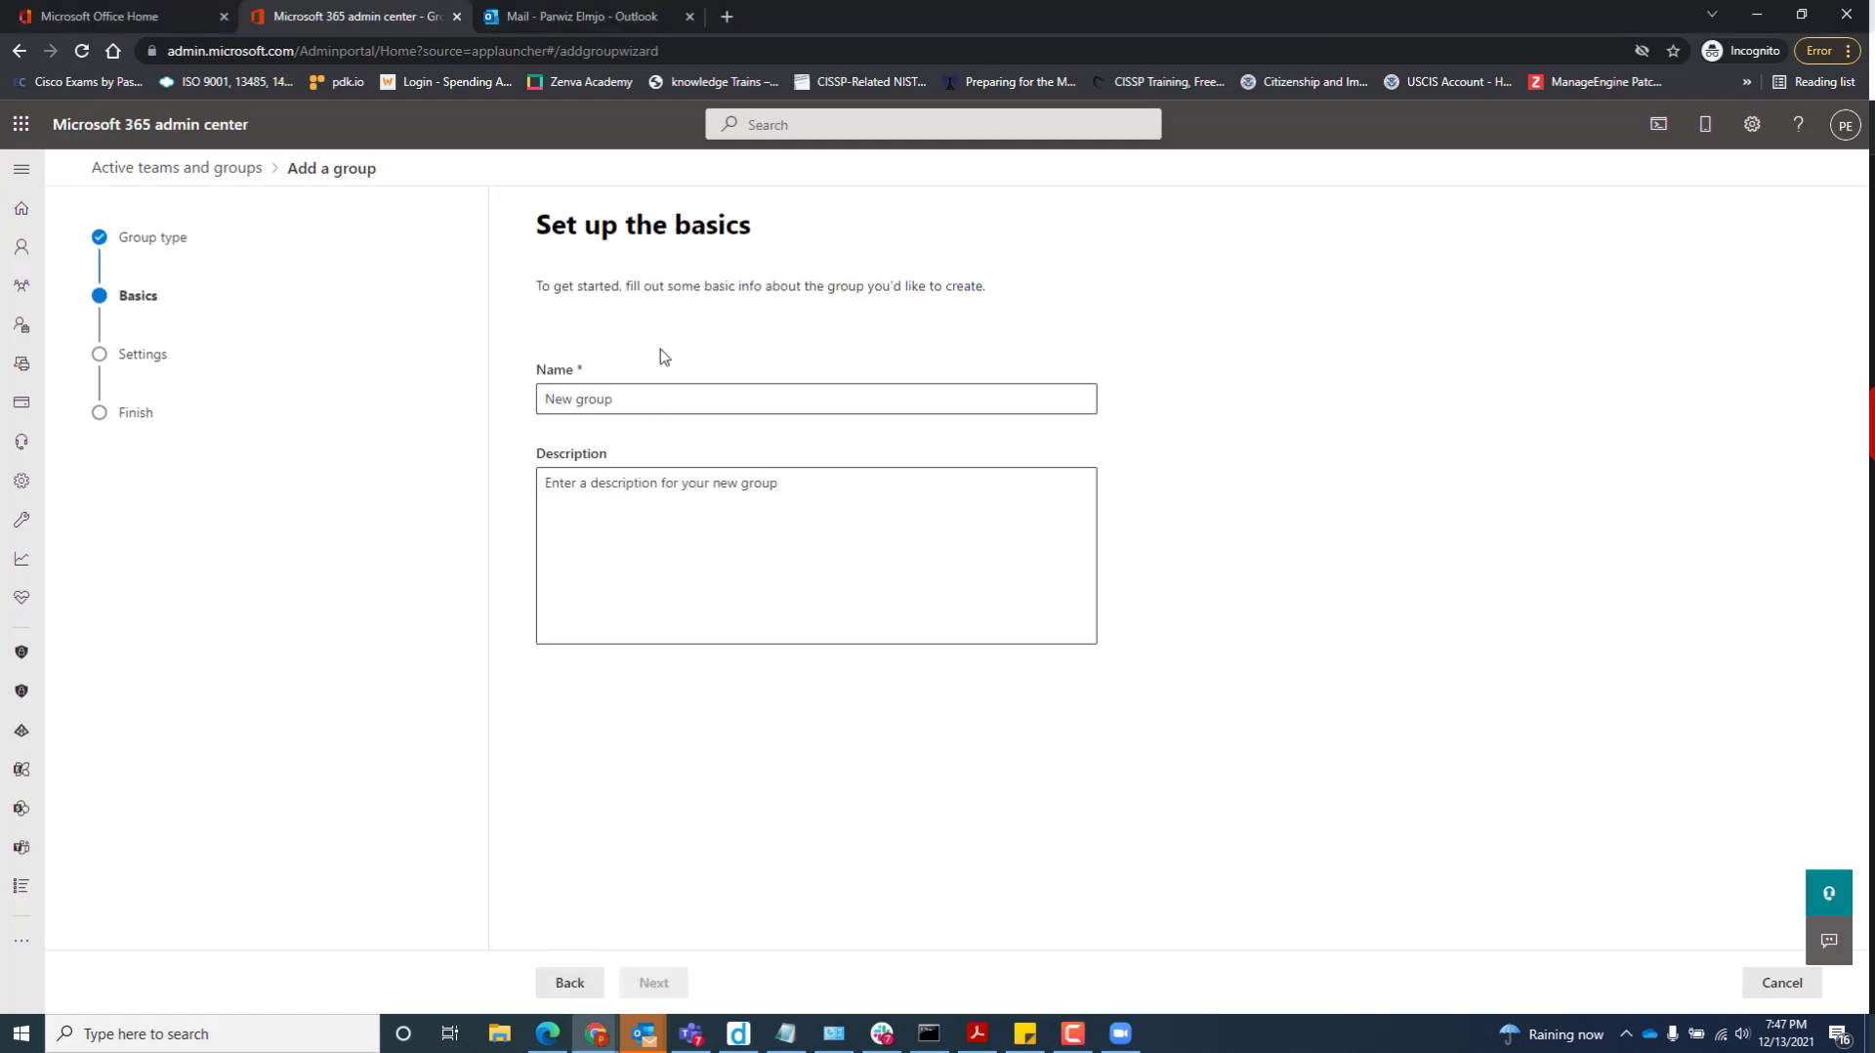
# Step: Name the new distribution group HR and set its email alias to hr on the ktrains88.onmicrosoft.com domain
pyautogui.click(641, 396)
pyautogui.write('HR')
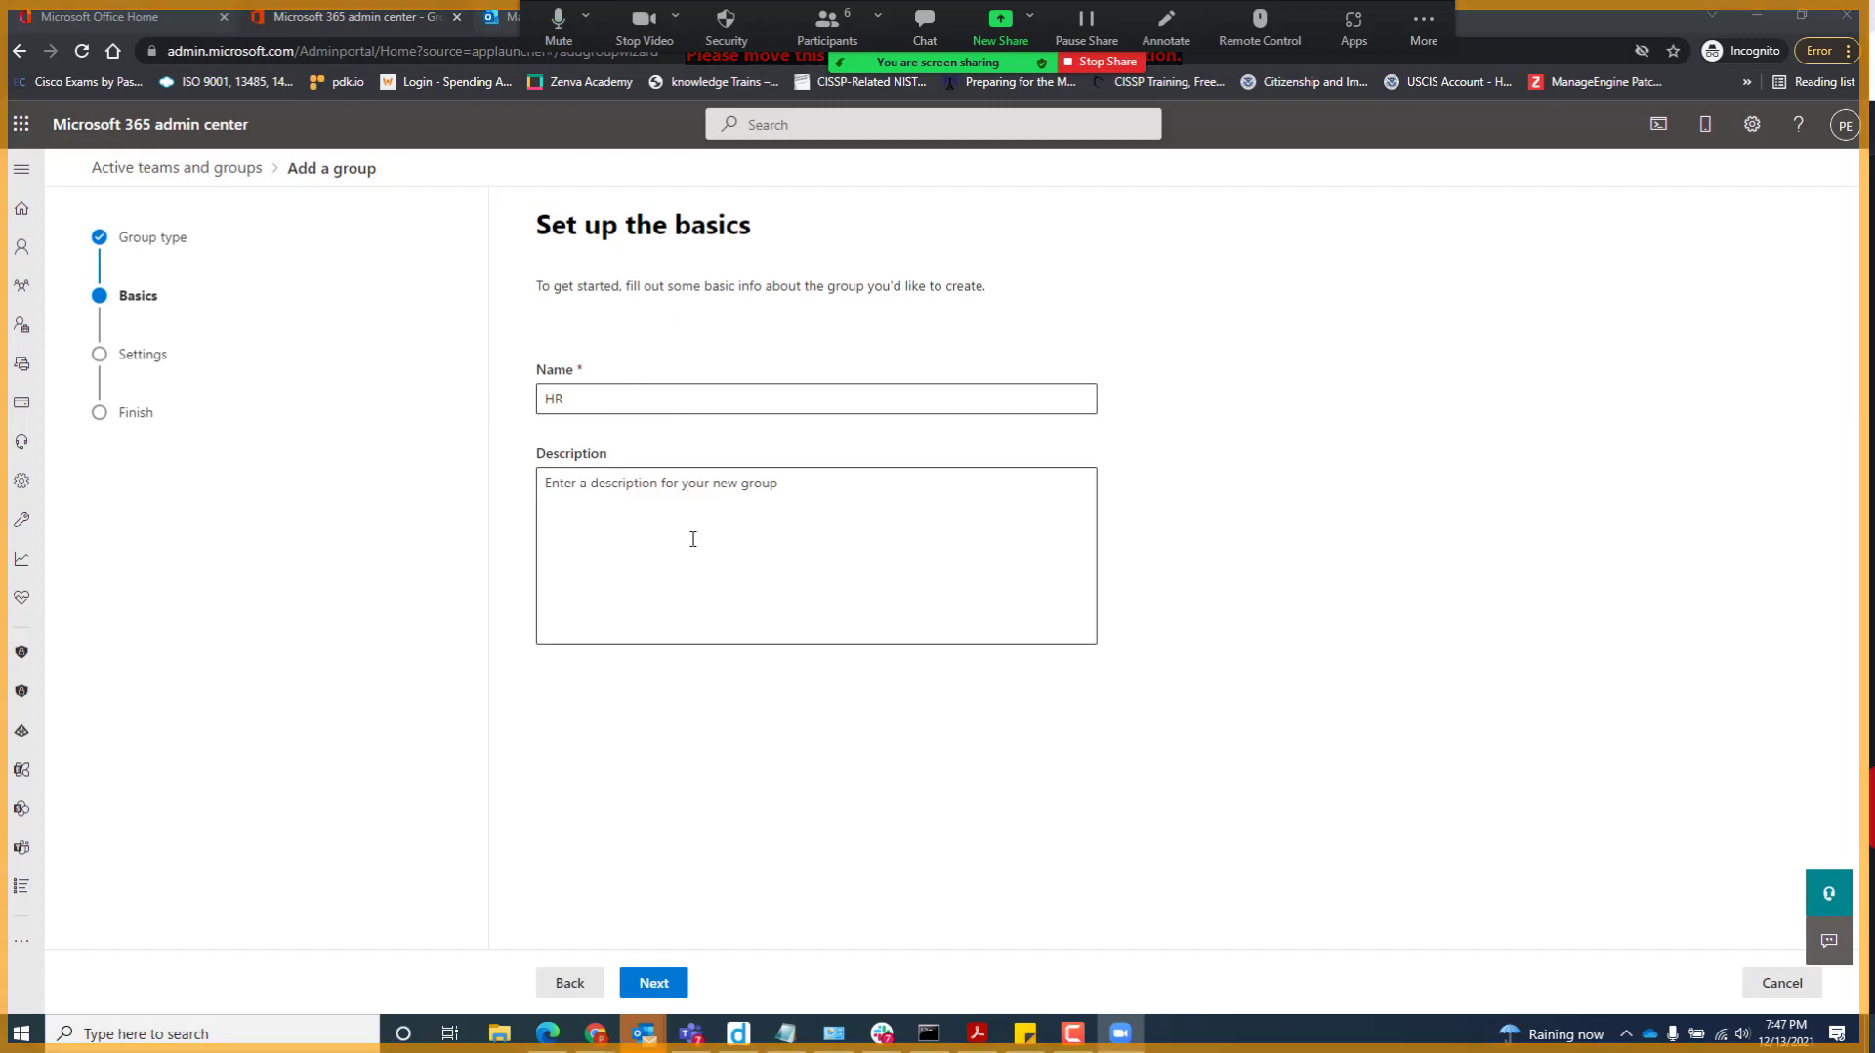
pyautogui.click(653, 982)
pyautogui.click(645, 426)
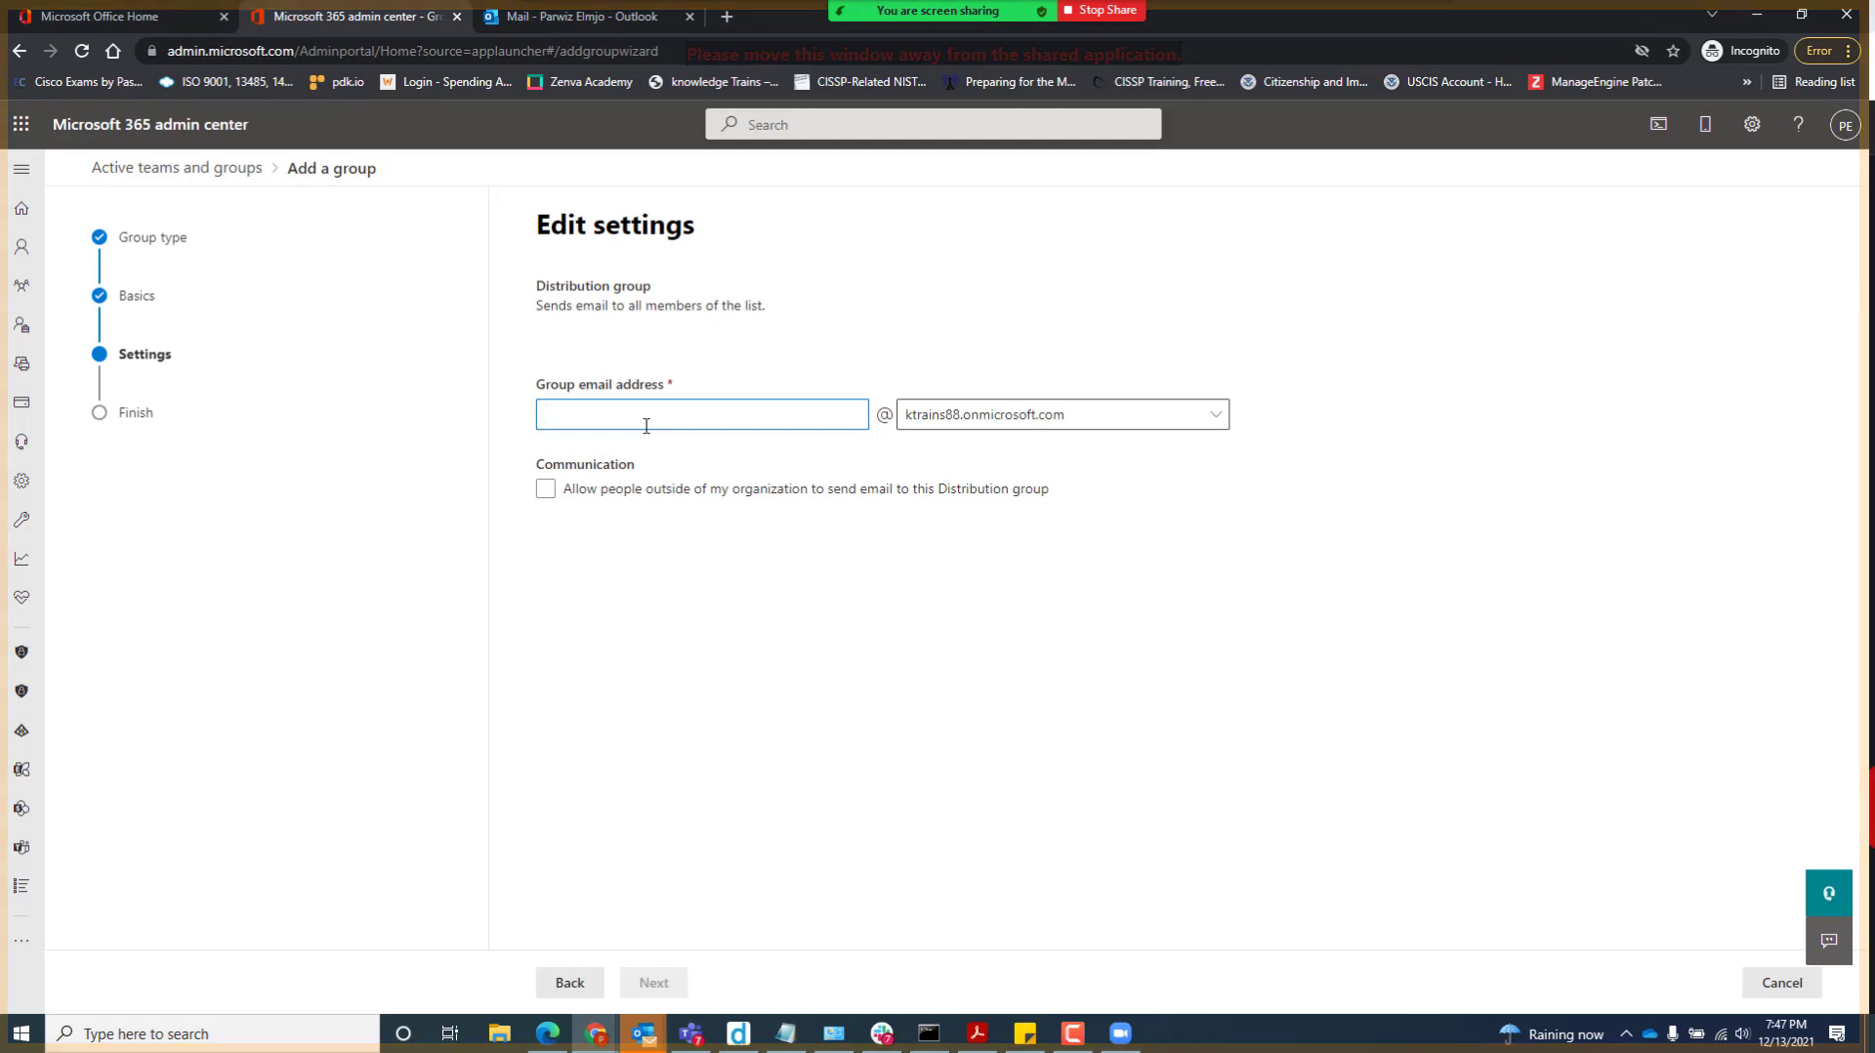
pyautogui.write('hr')
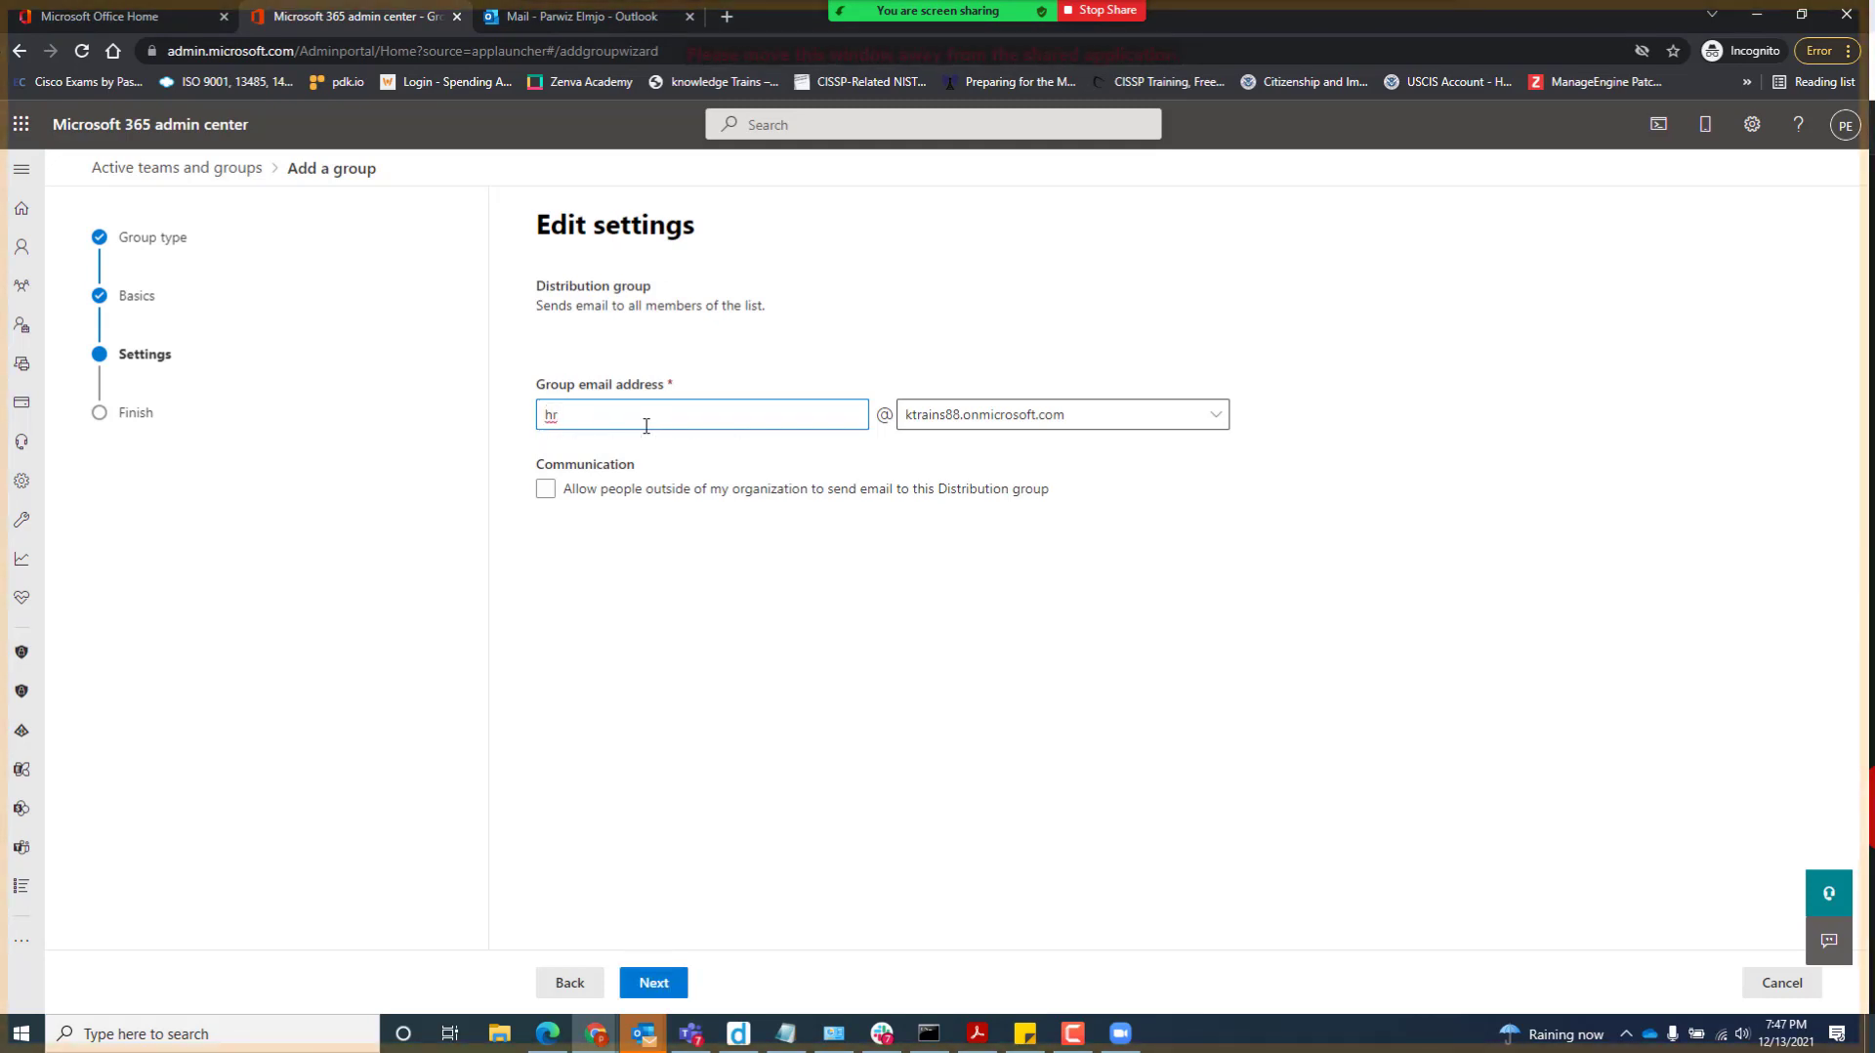
# Step: Allow people outside the organization to email the HR distribution group, then create it and close the wizard
pyautogui.click(547, 491)
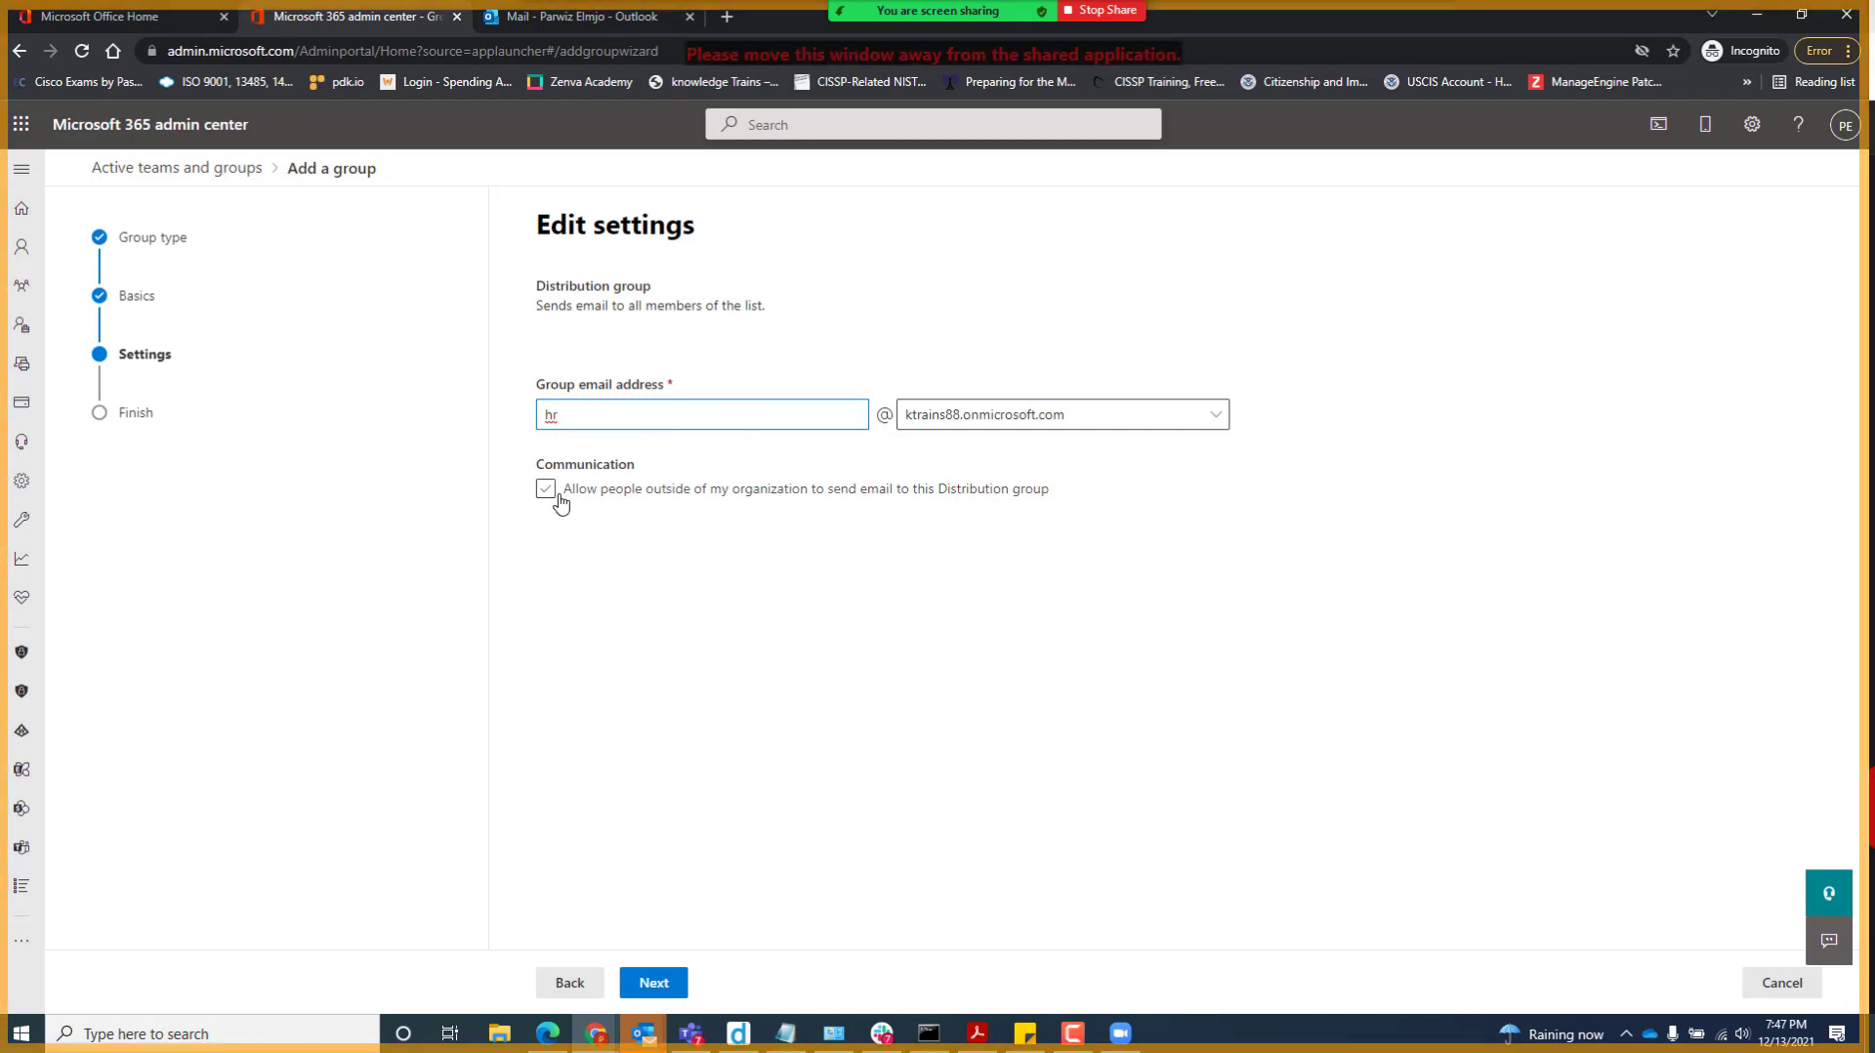
pyautogui.click(556, 502)
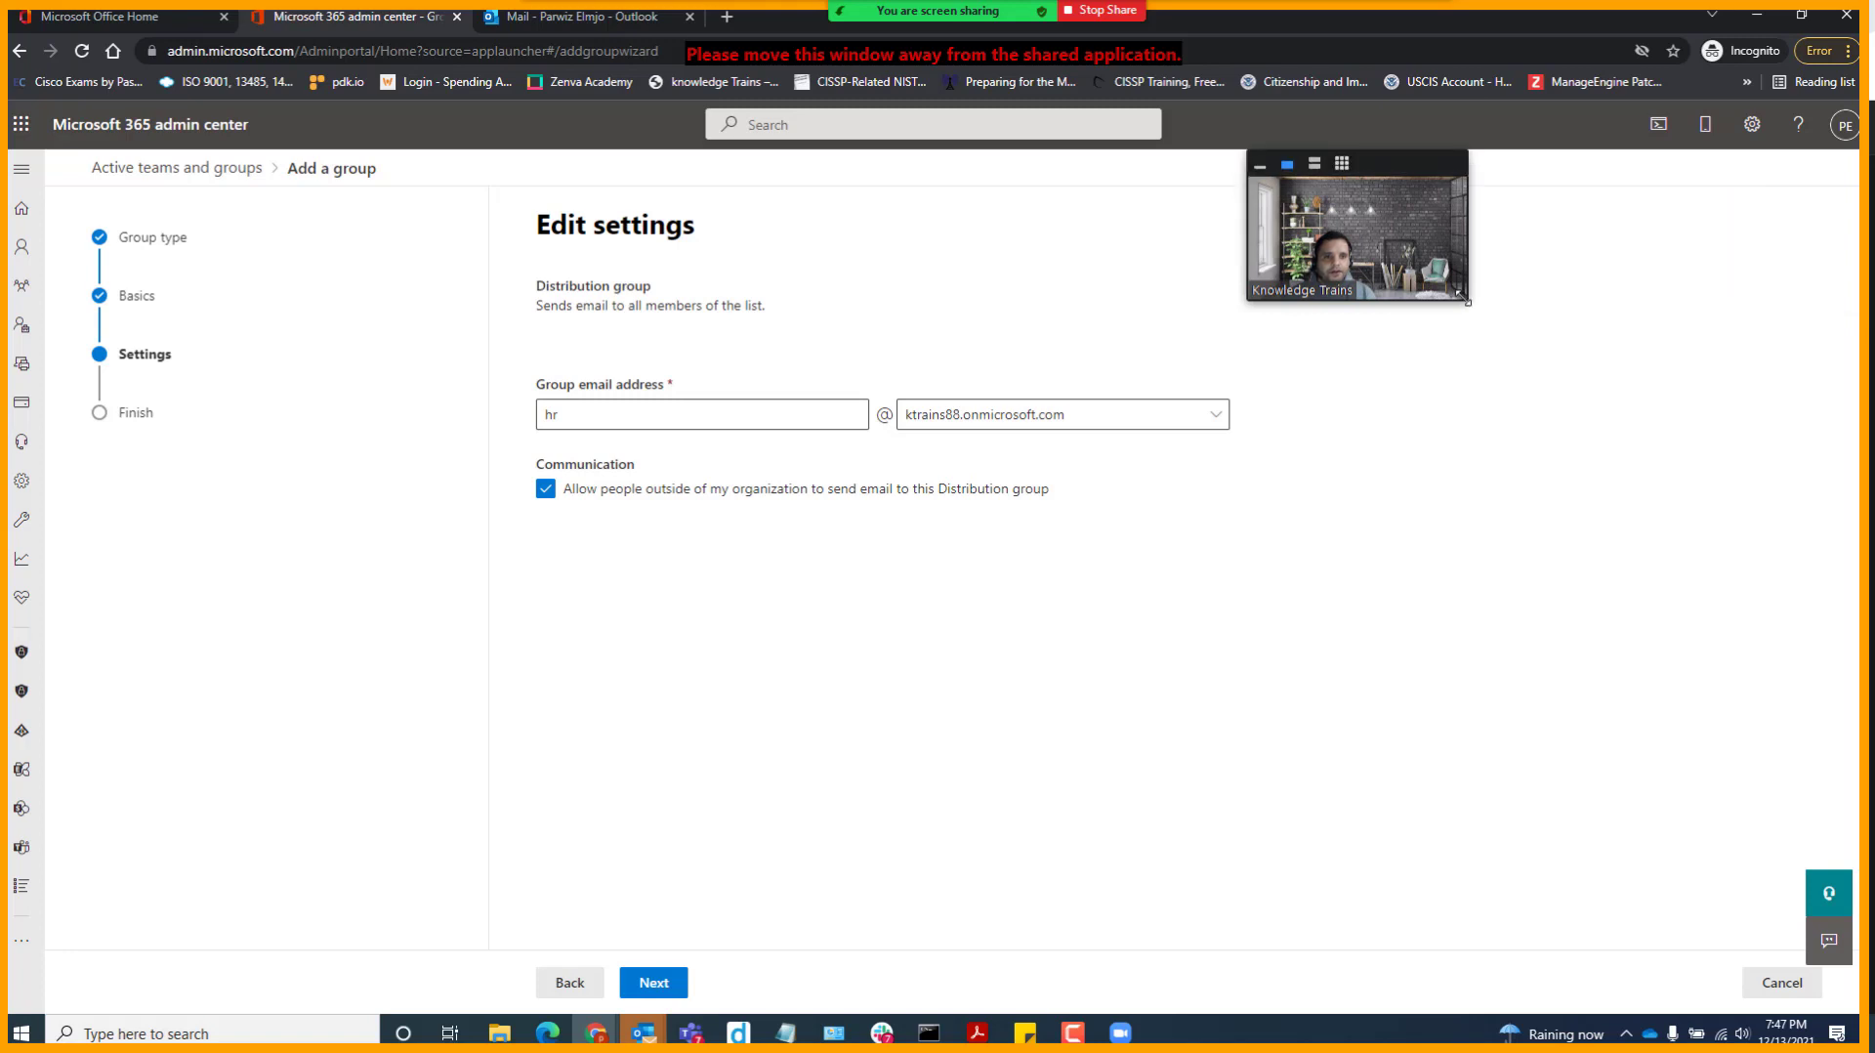
pyautogui.moveTo(1467, 310); pyautogui.dragTo(1642, 449)
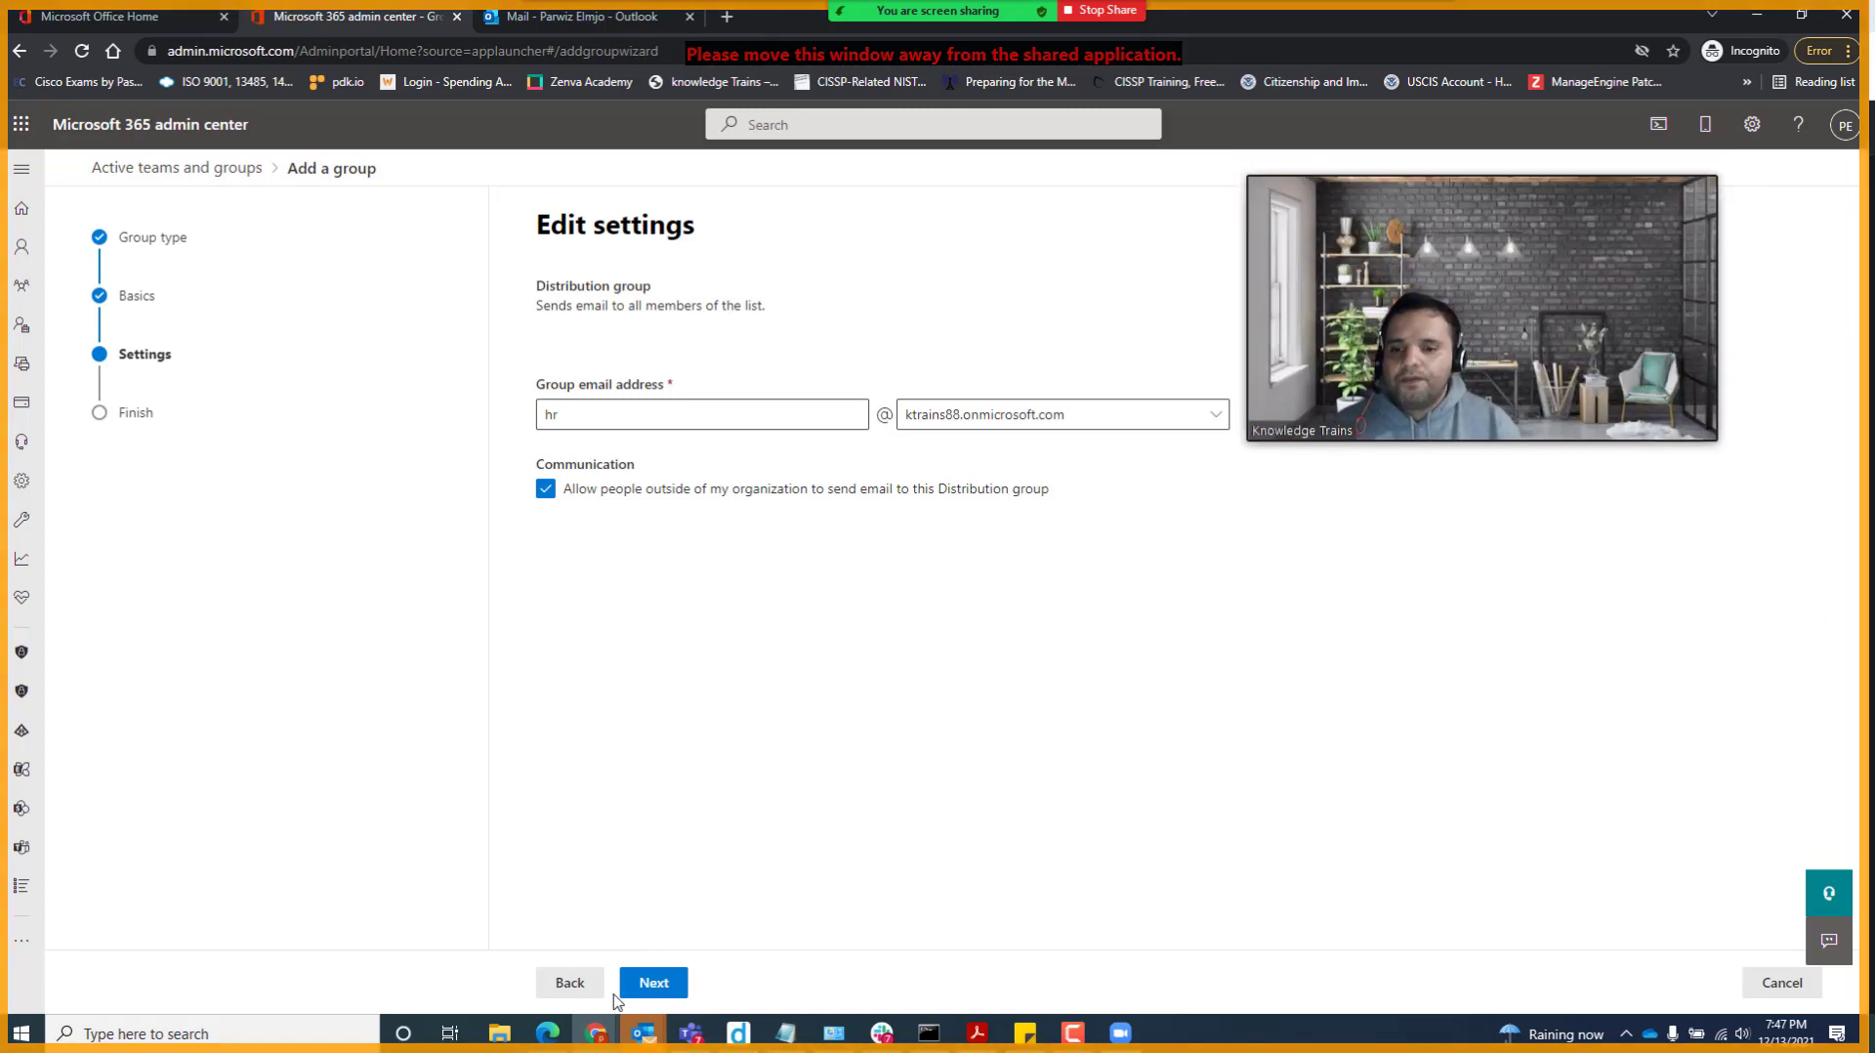
pyautogui.click(653, 982)
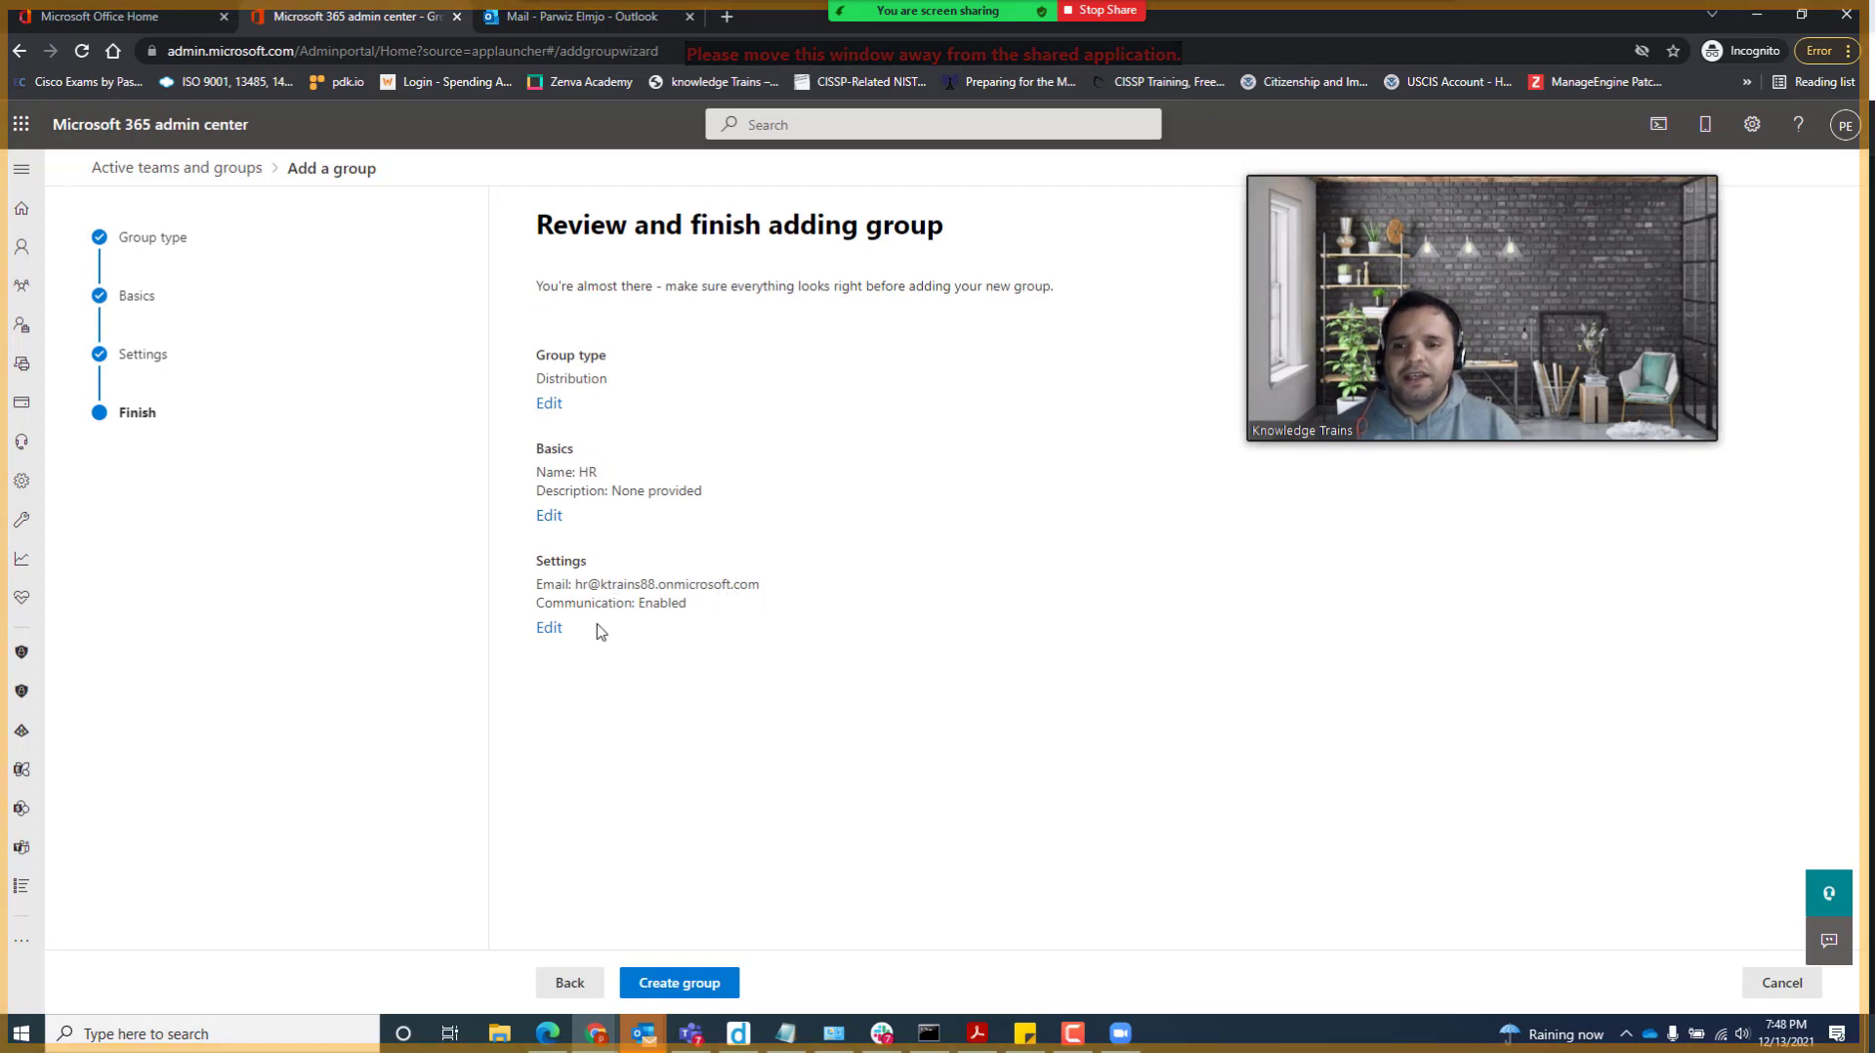
pyautogui.click(706, 984)
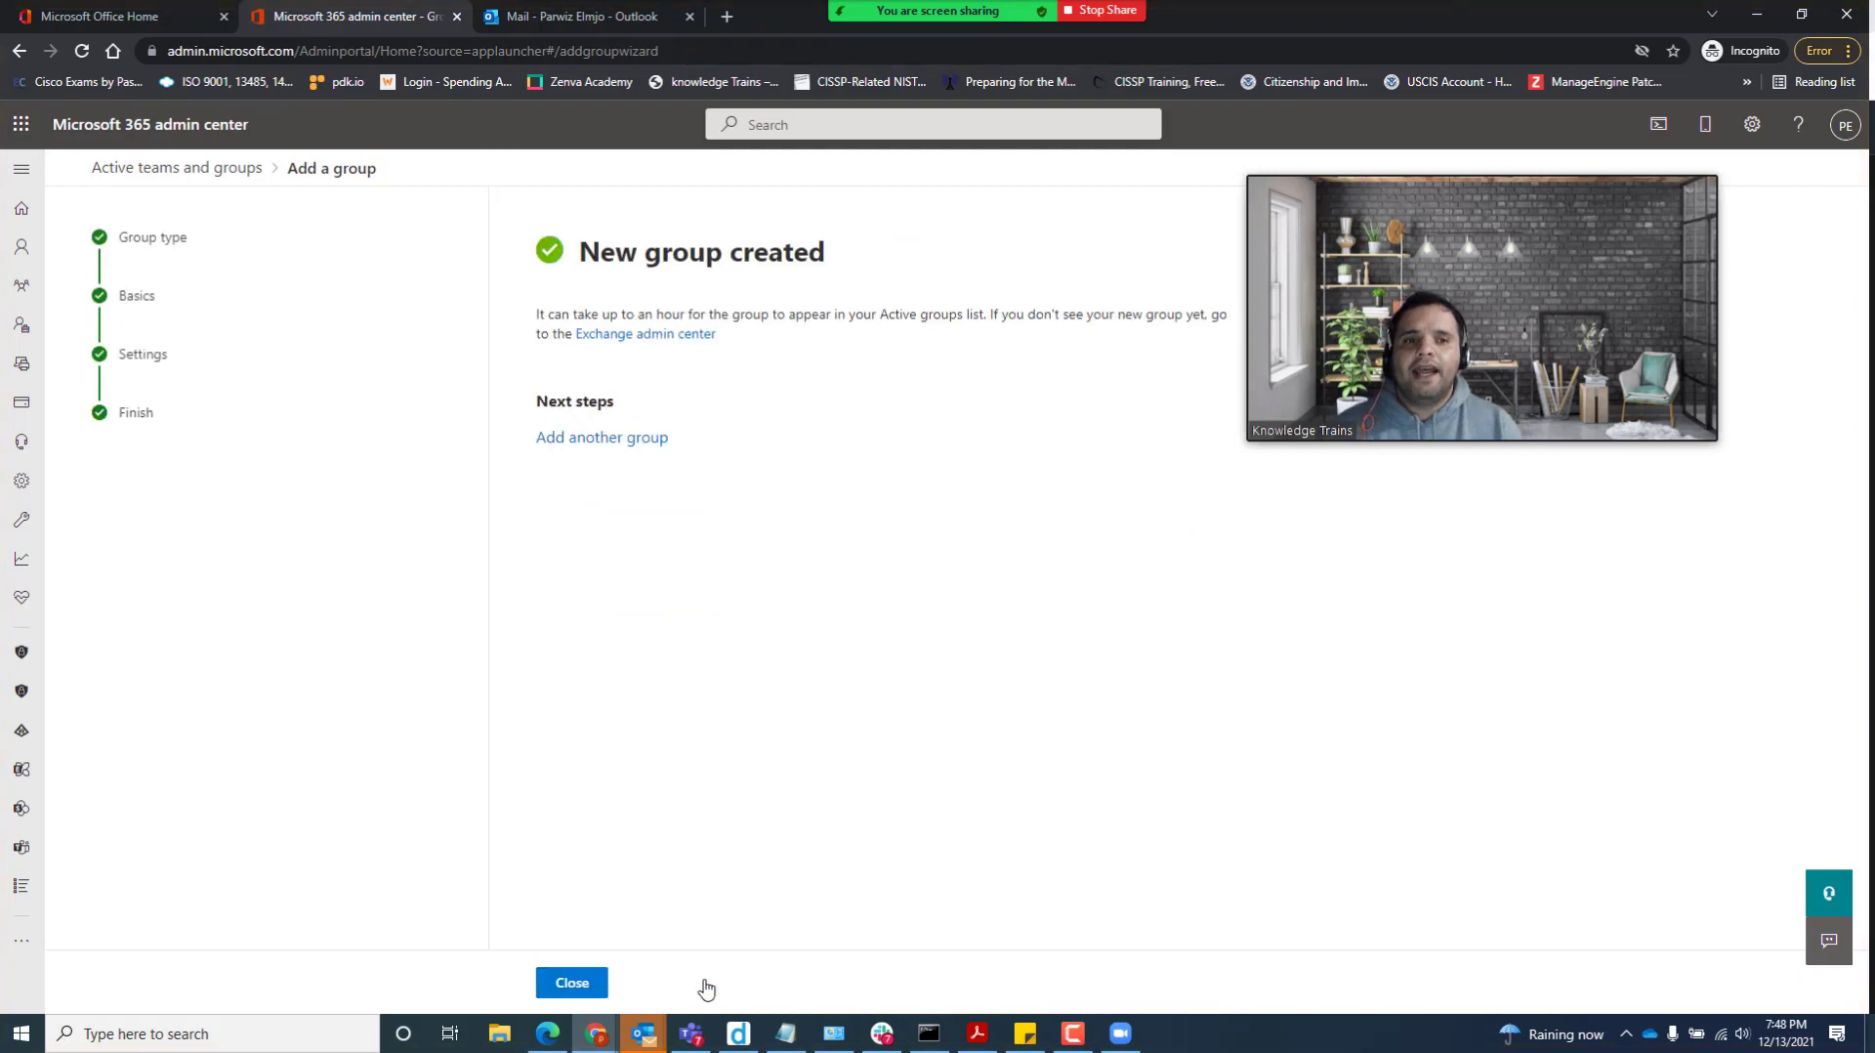
pyautogui.click(565, 983)
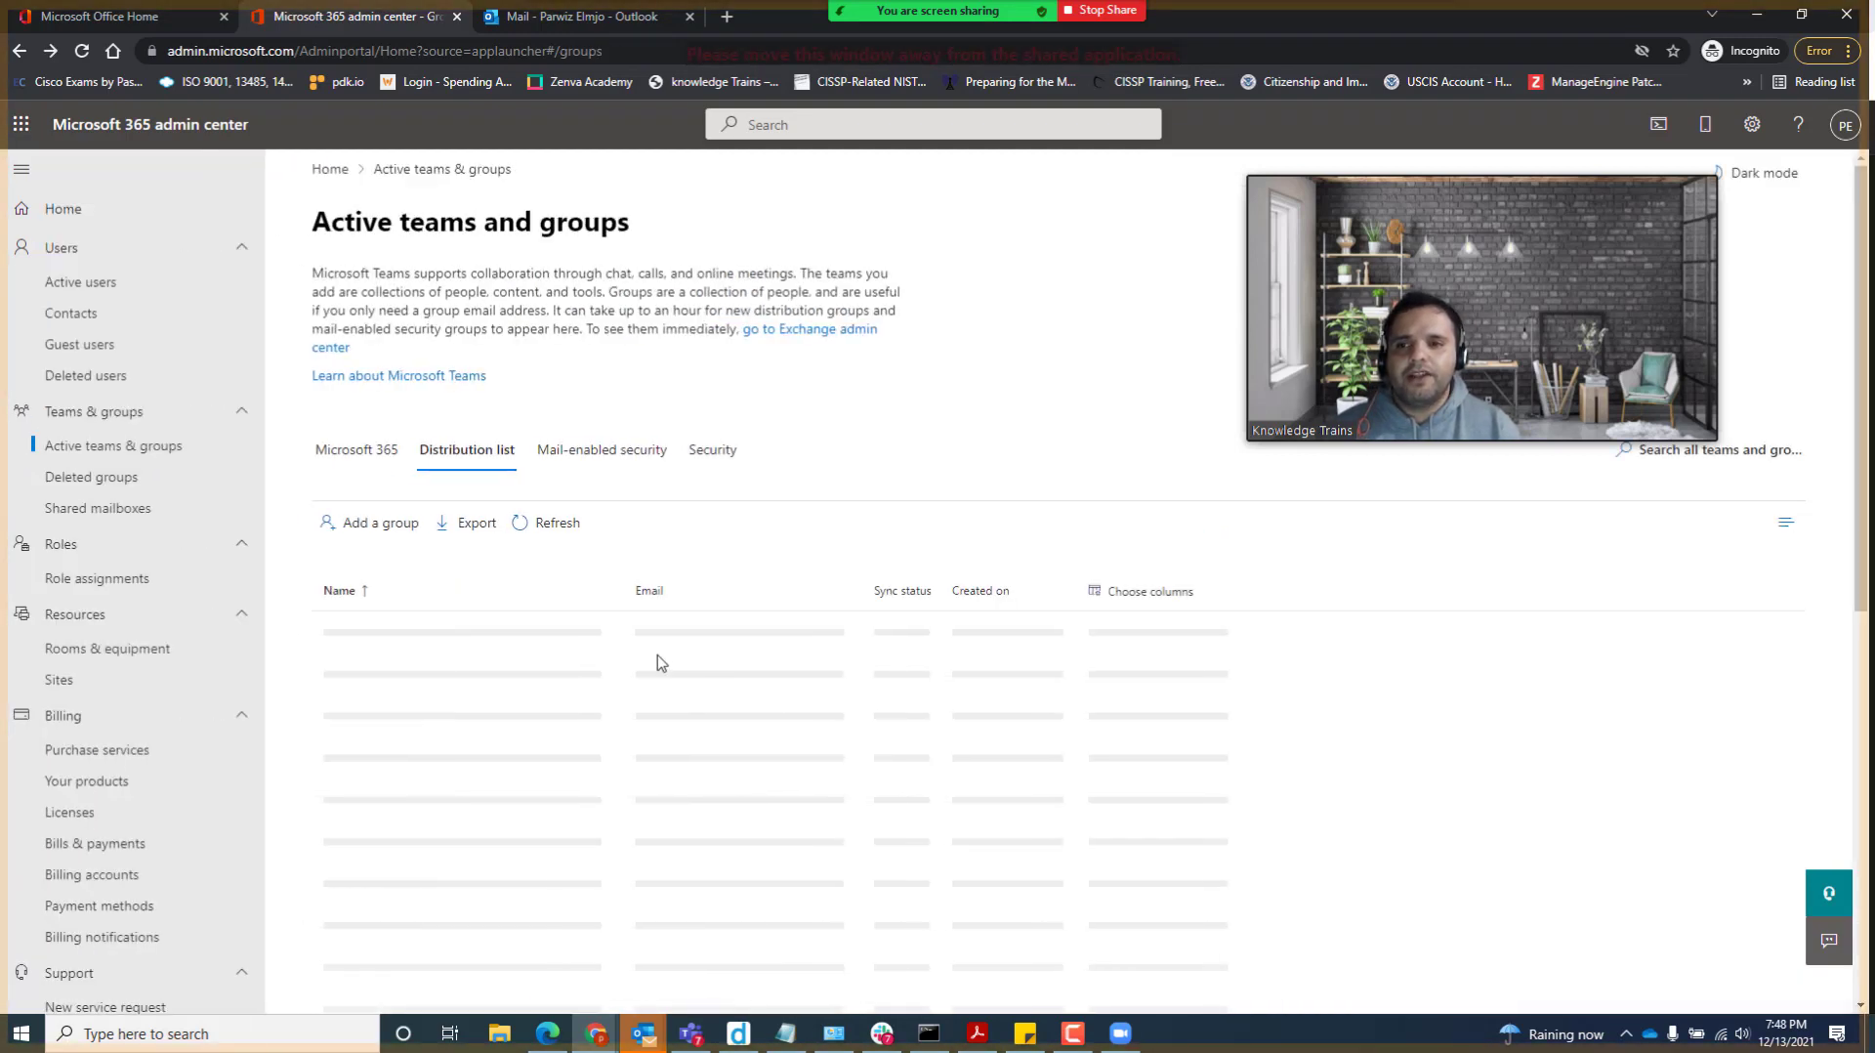
# Step: Refresh the distribution lists, open the HR group's details and move the meeting video window clear of them
pyautogui.click(554, 539)
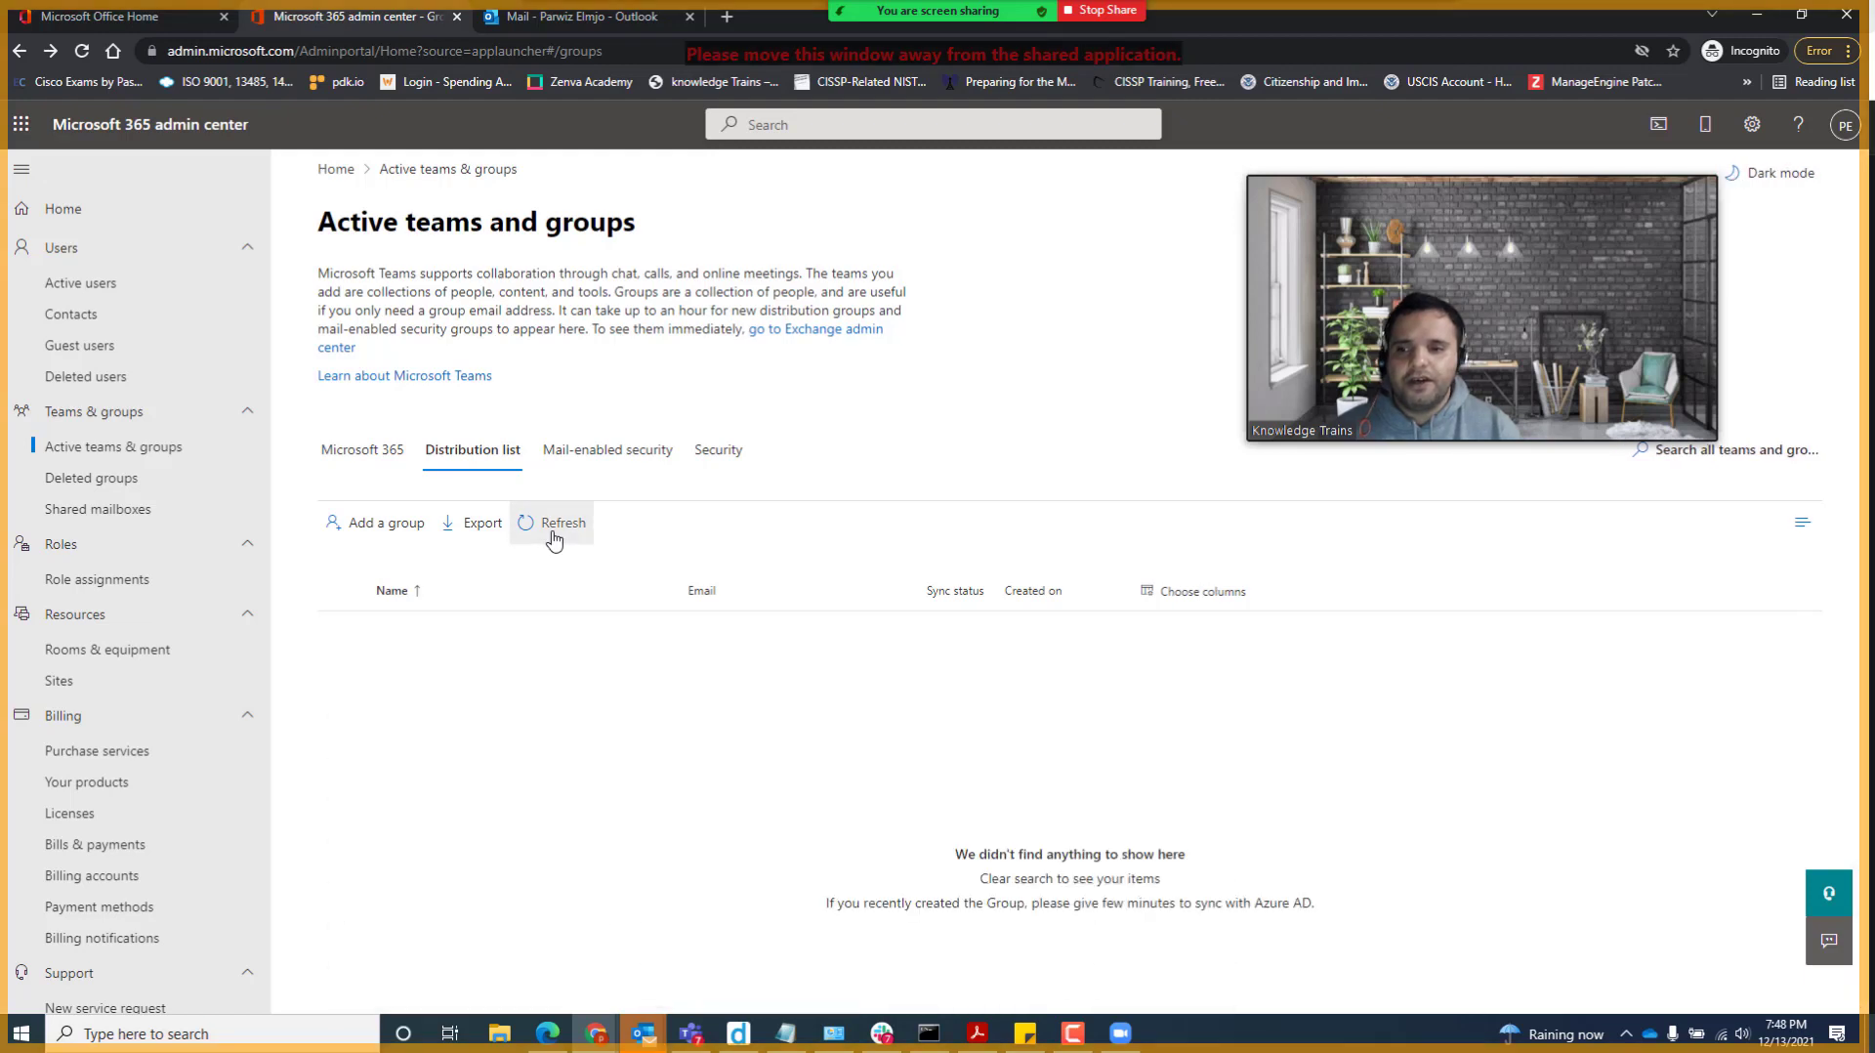
pyautogui.click(554, 539)
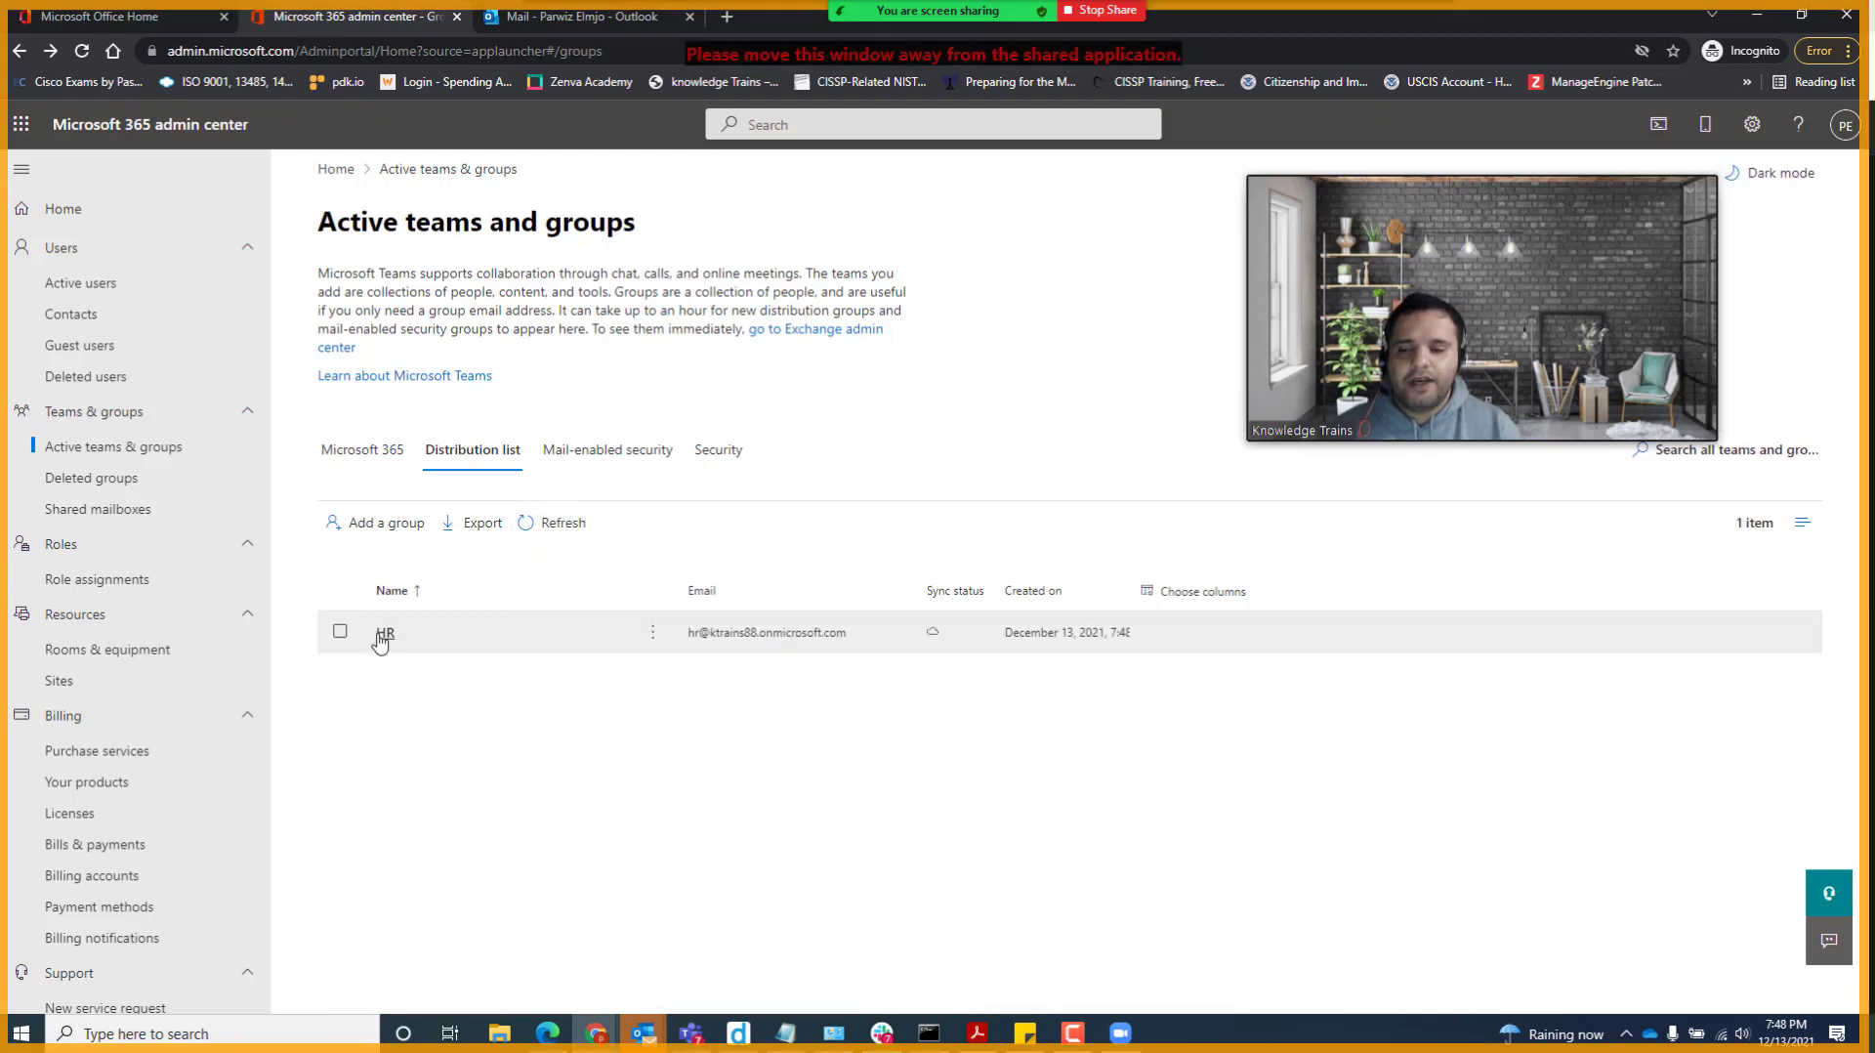
pyautogui.click(385, 632)
pyautogui.moveTo(1625, 183); pyautogui.dragTo(1140, 183)
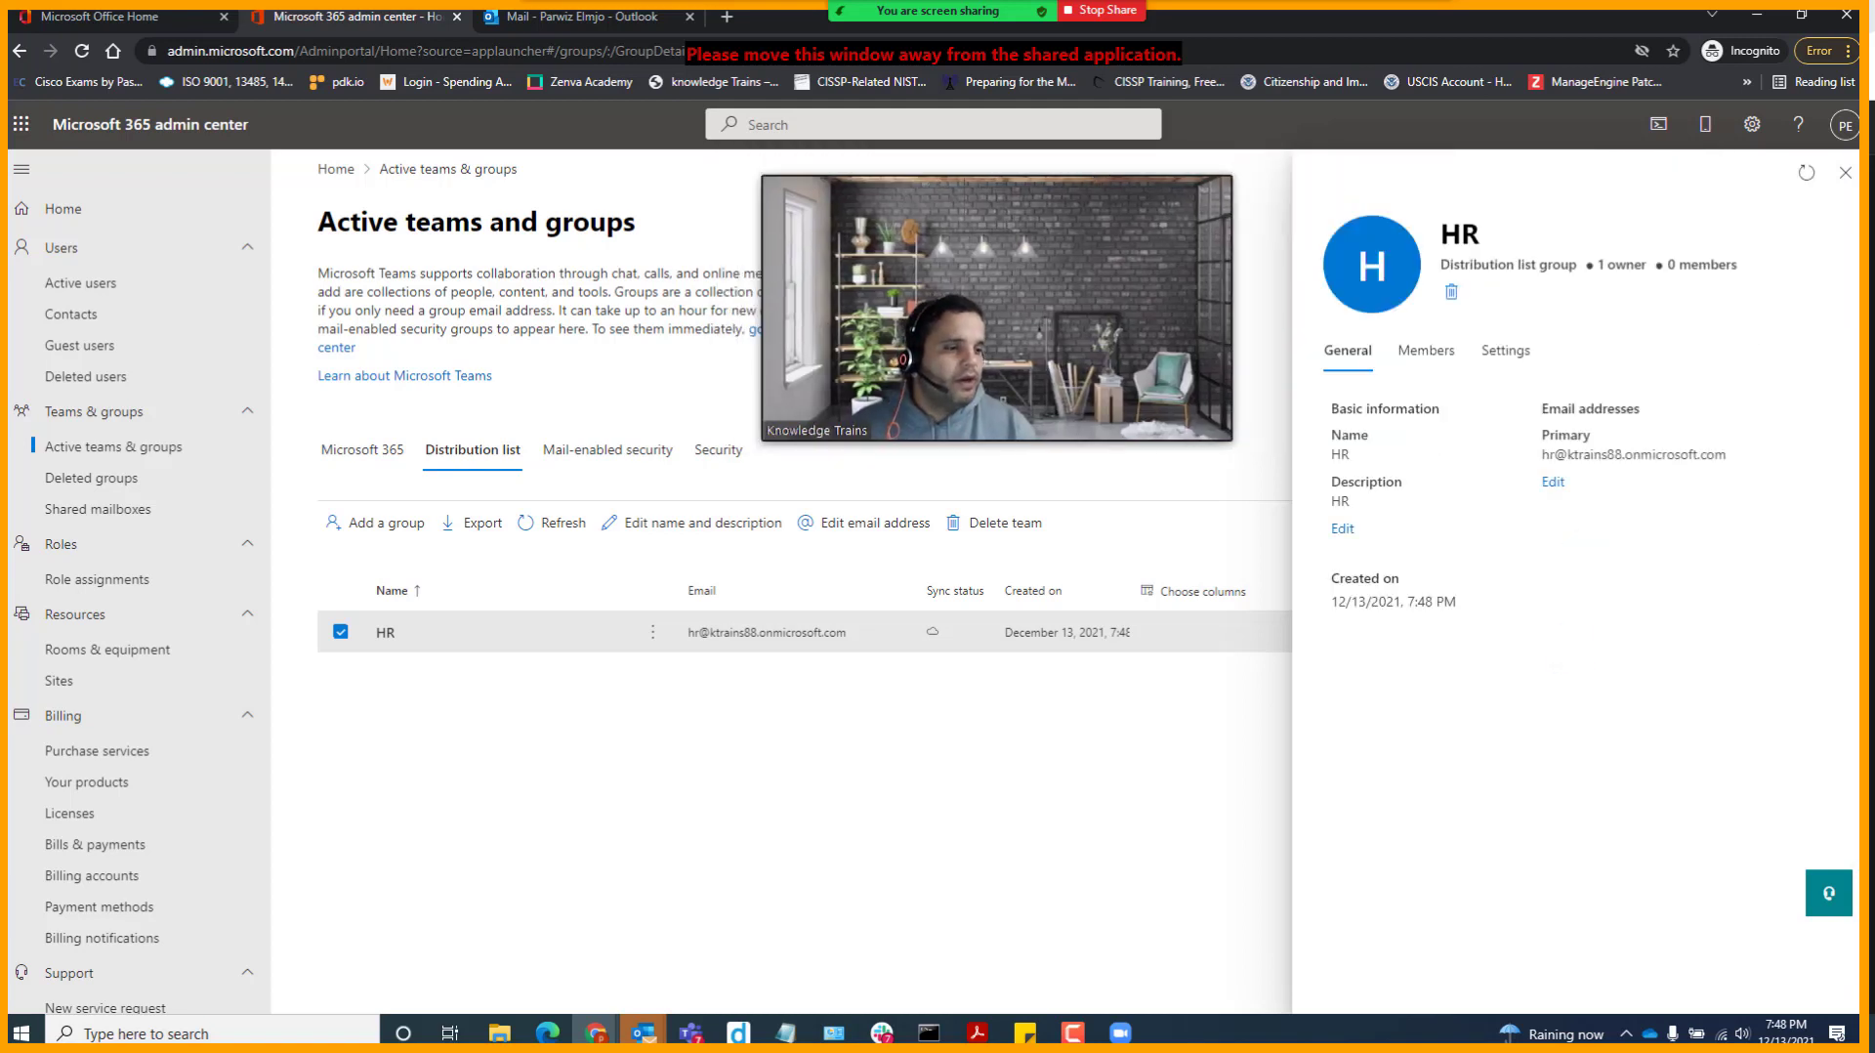
pyautogui.moveTo(885, 41)
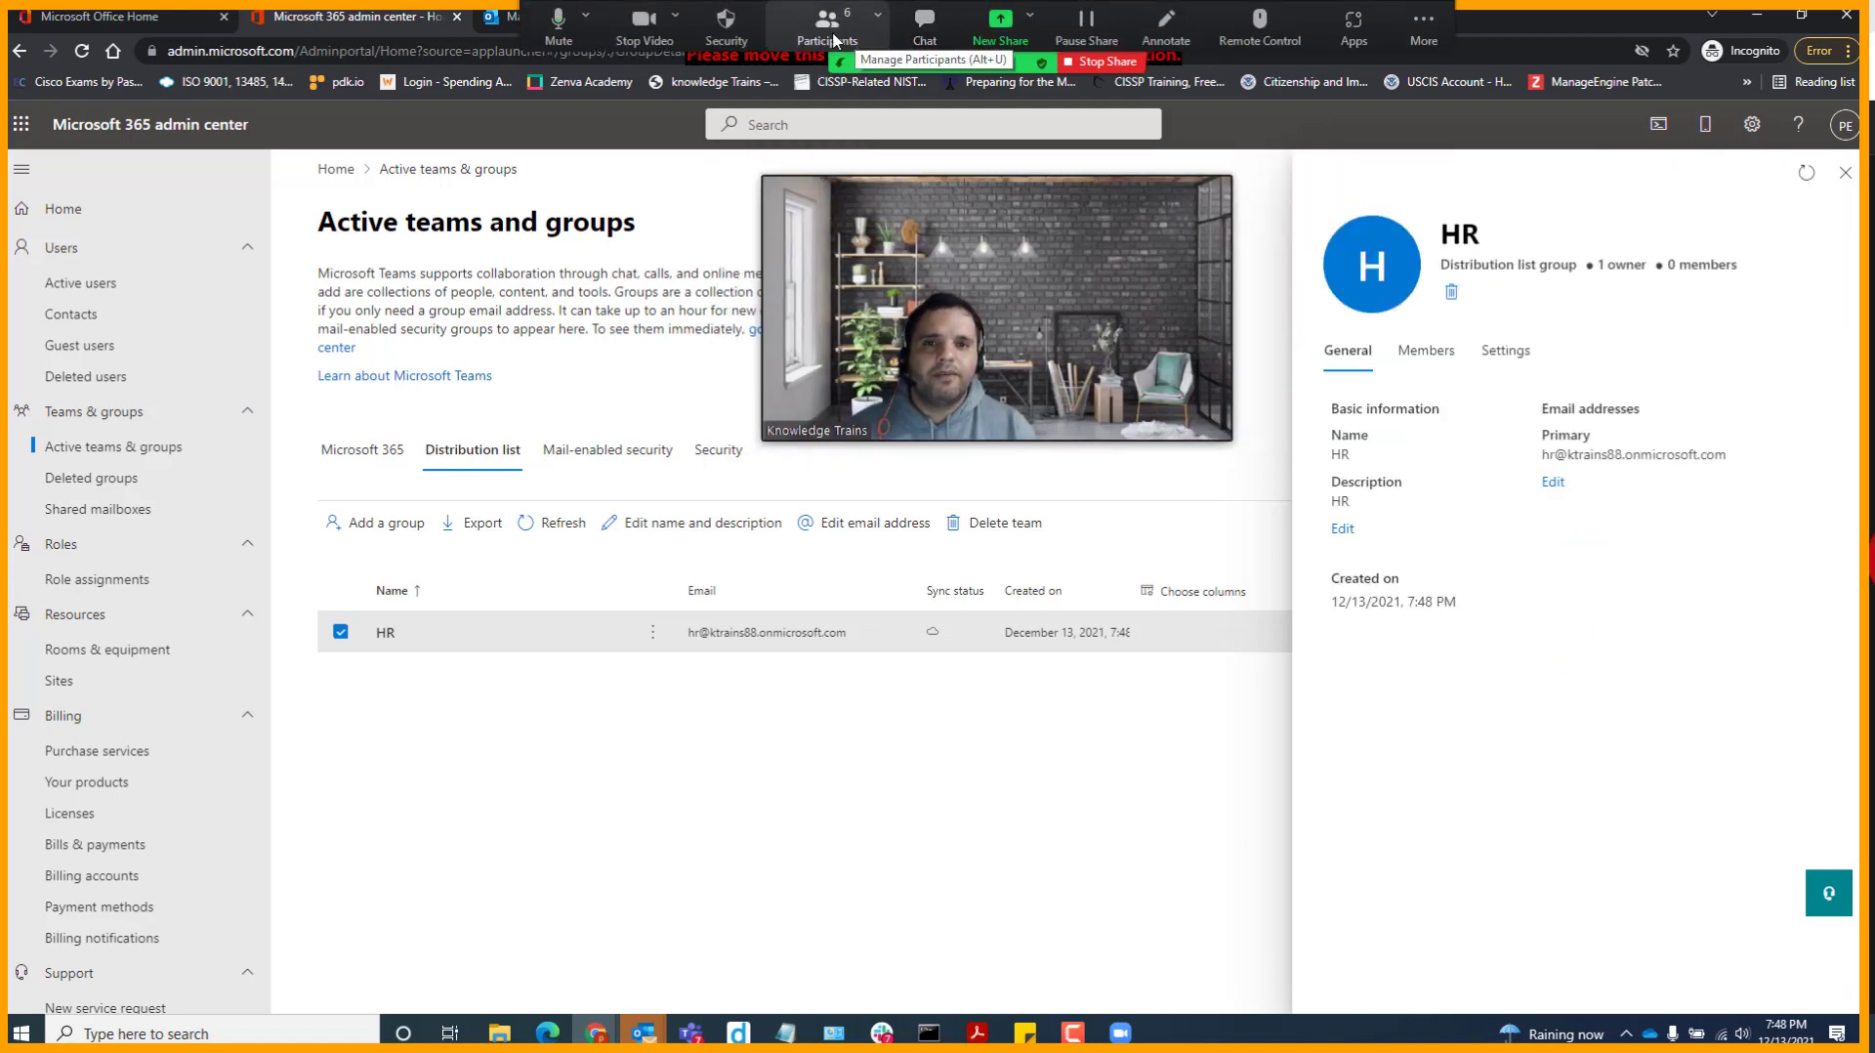
# Step: Add the three users on the ktrains88.onmicrosoft.com domain as members of the HR group and close its details
pyautogui.click(1420, 359)
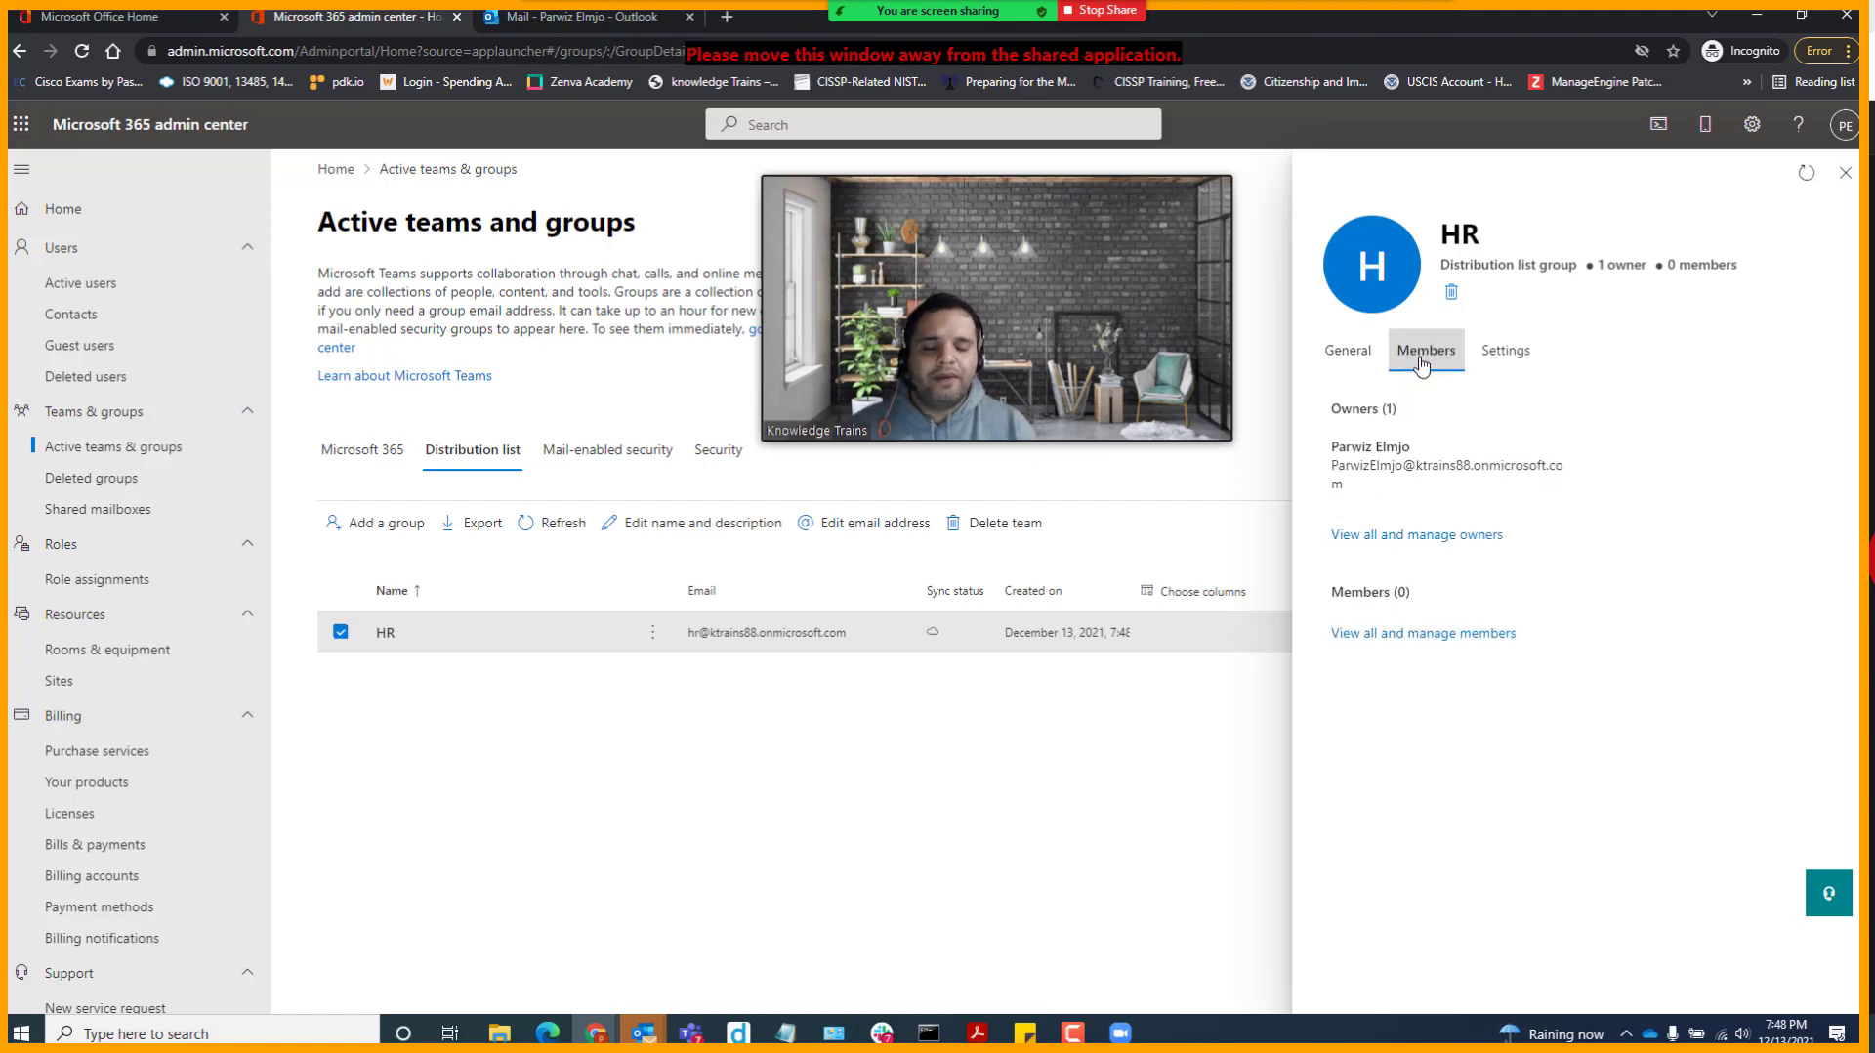
pyautogui.click(1394, 635)
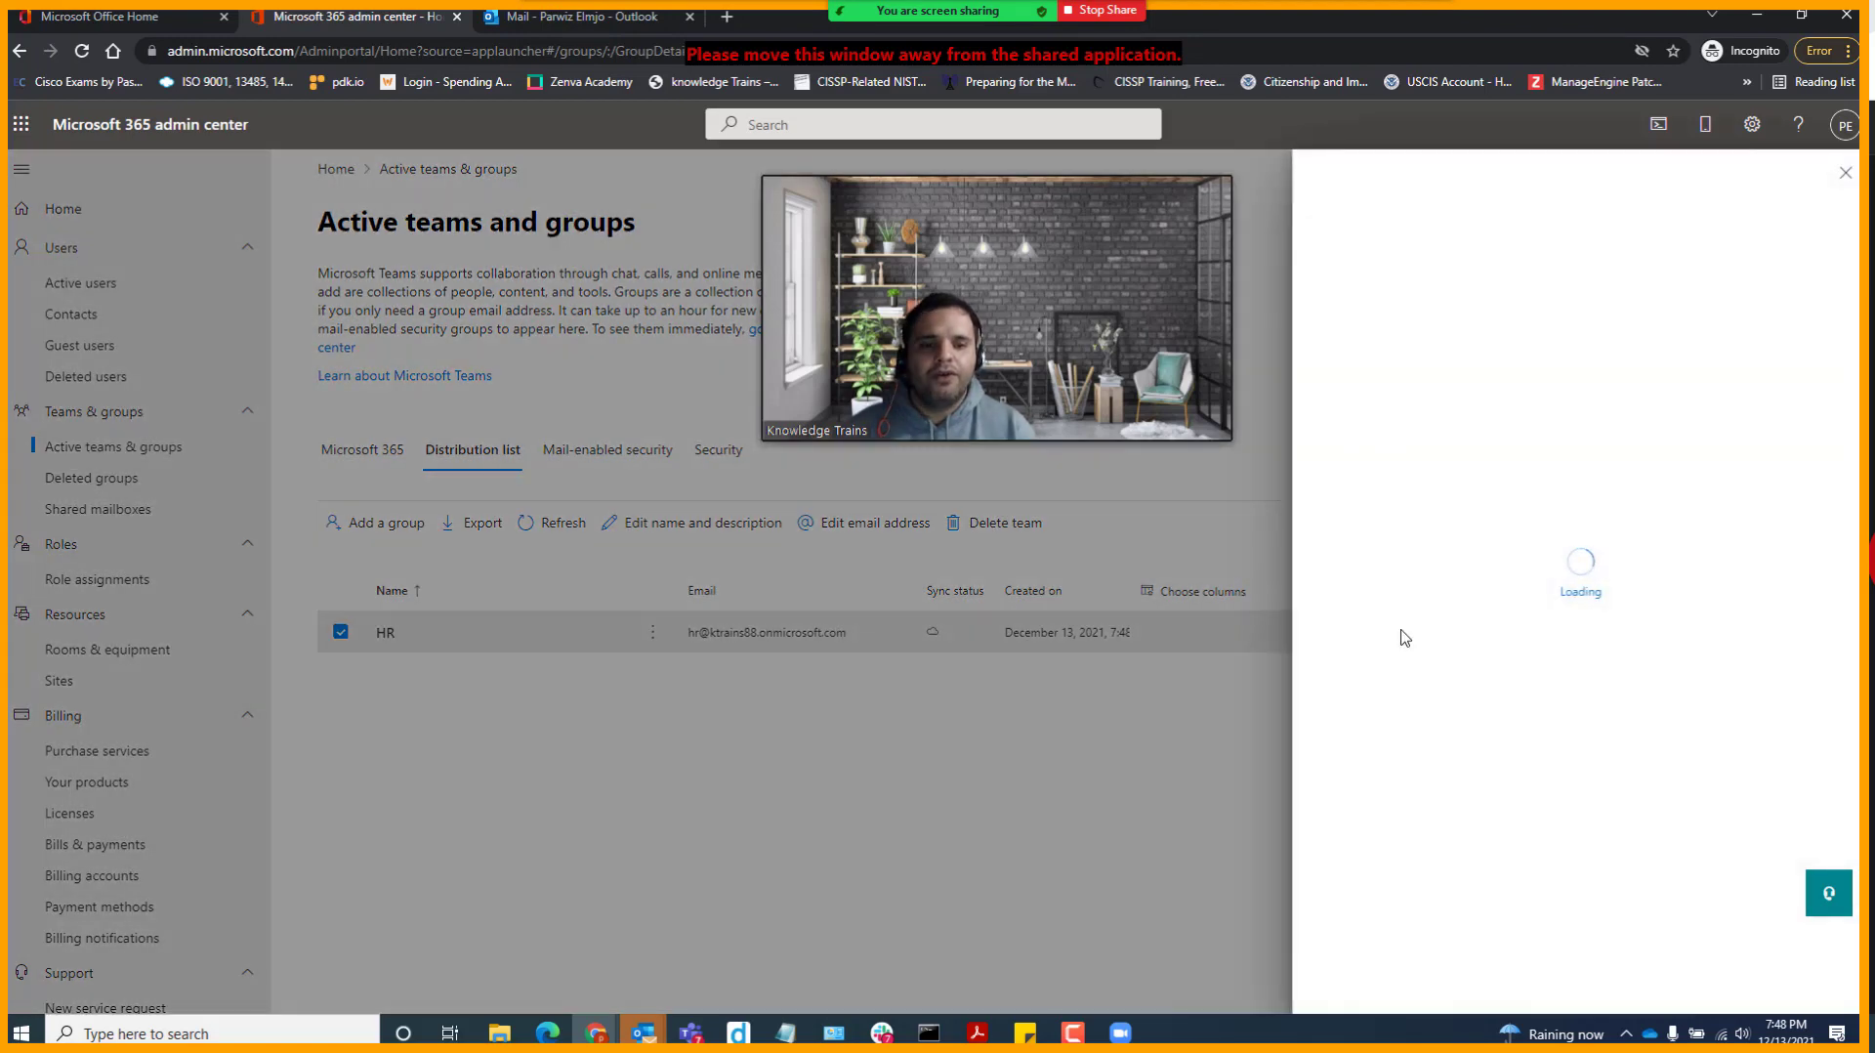
pyautogui.click(1380, 324)
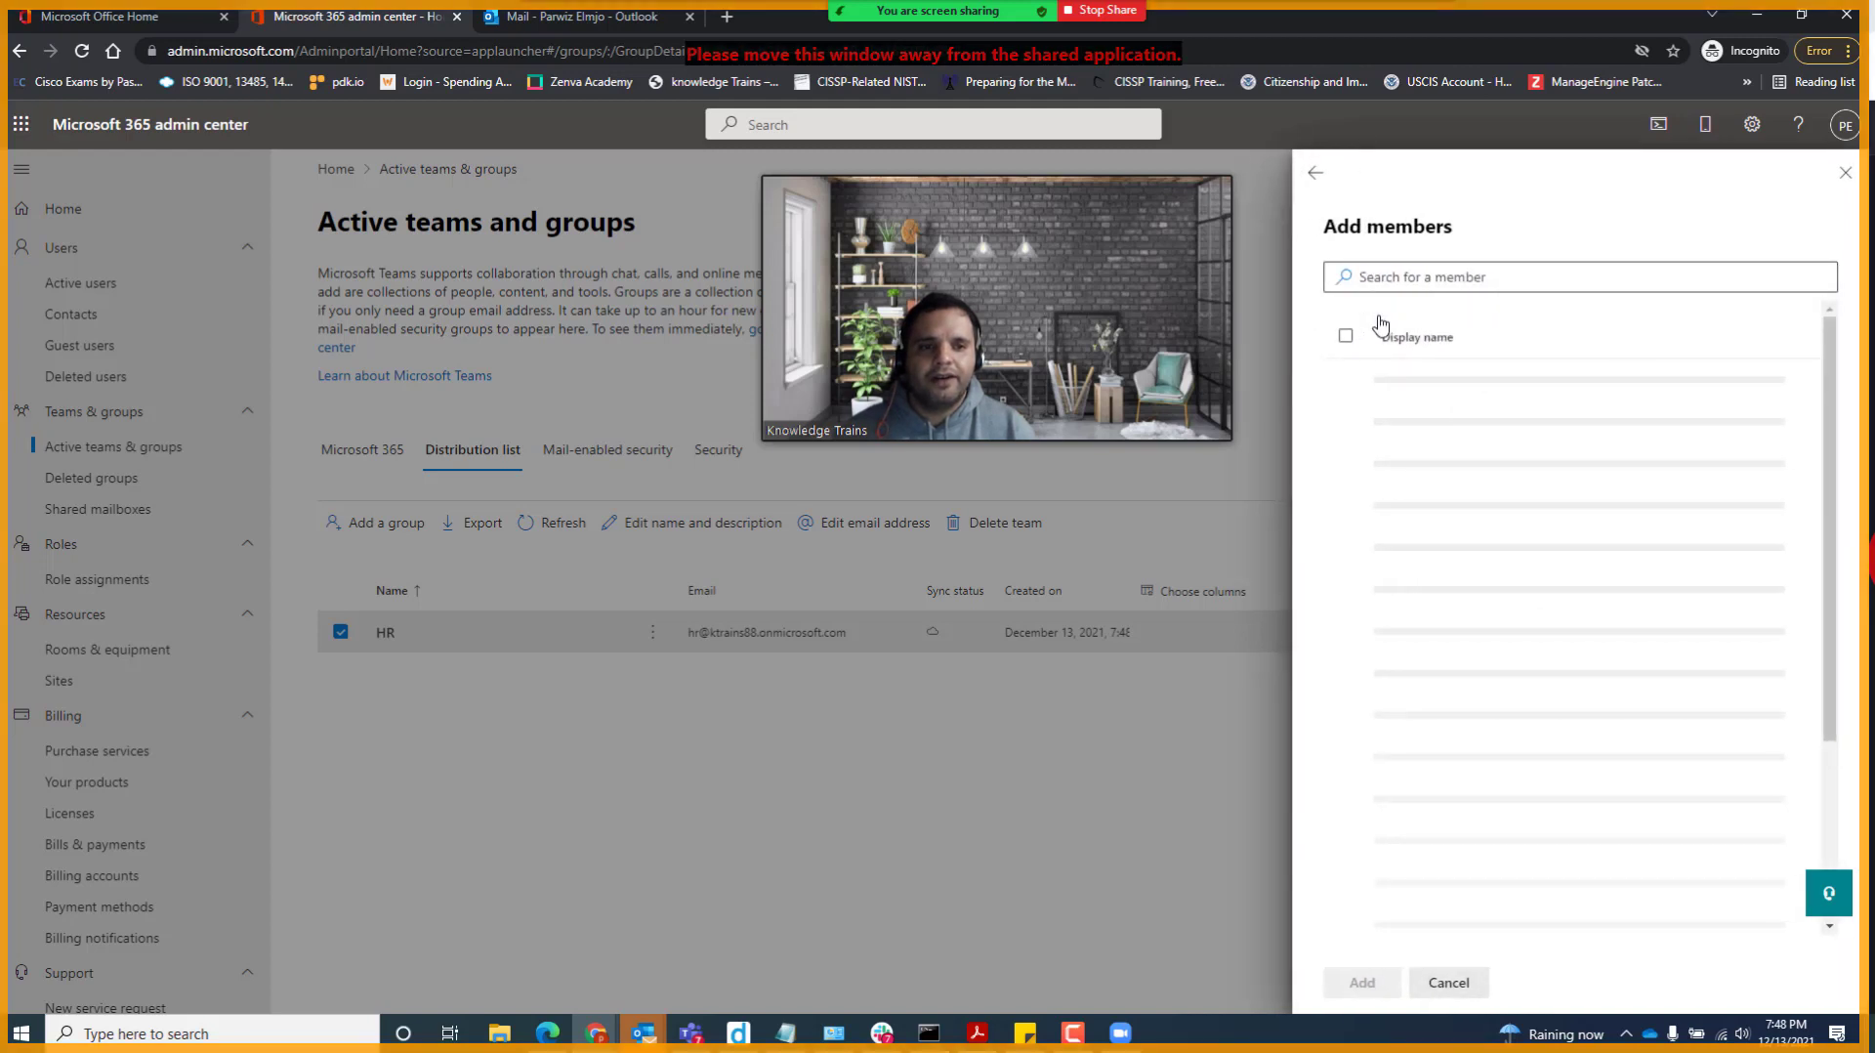
pyautogui.scroll(-2, 1439, 769)
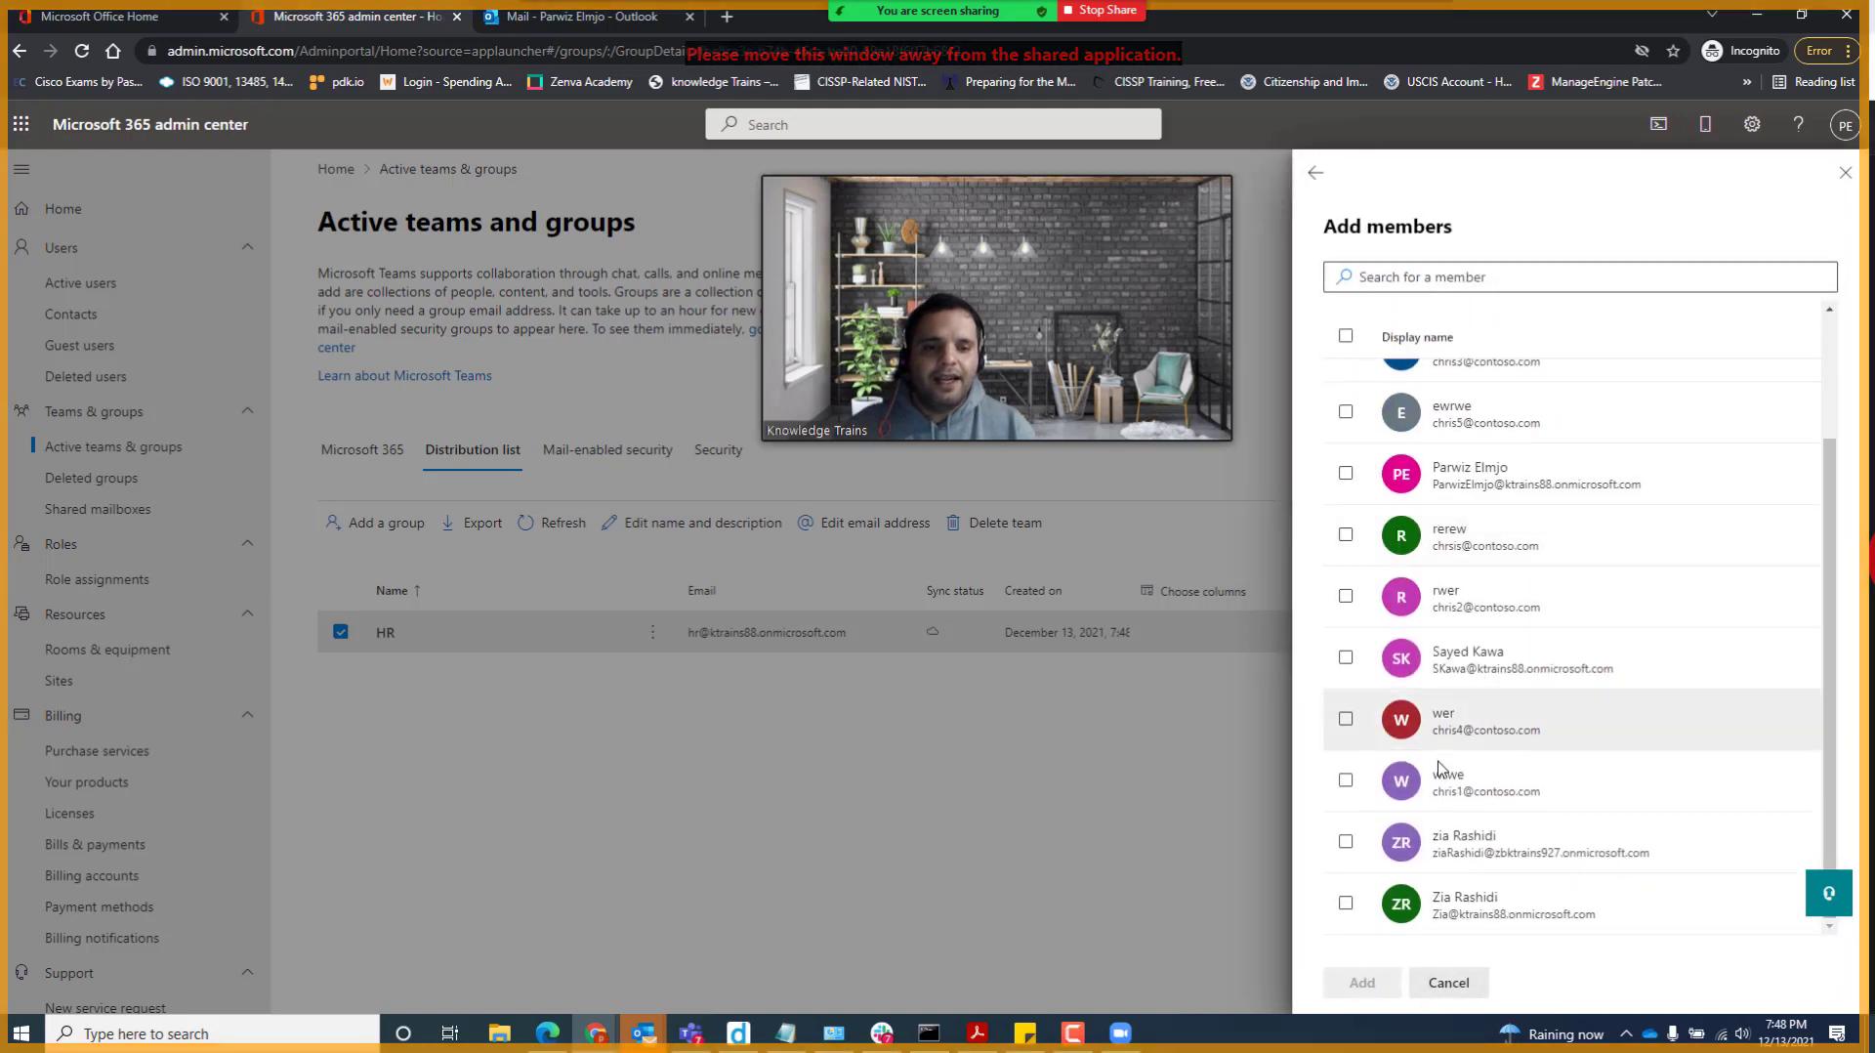
pyautogui.click(1345, 657)
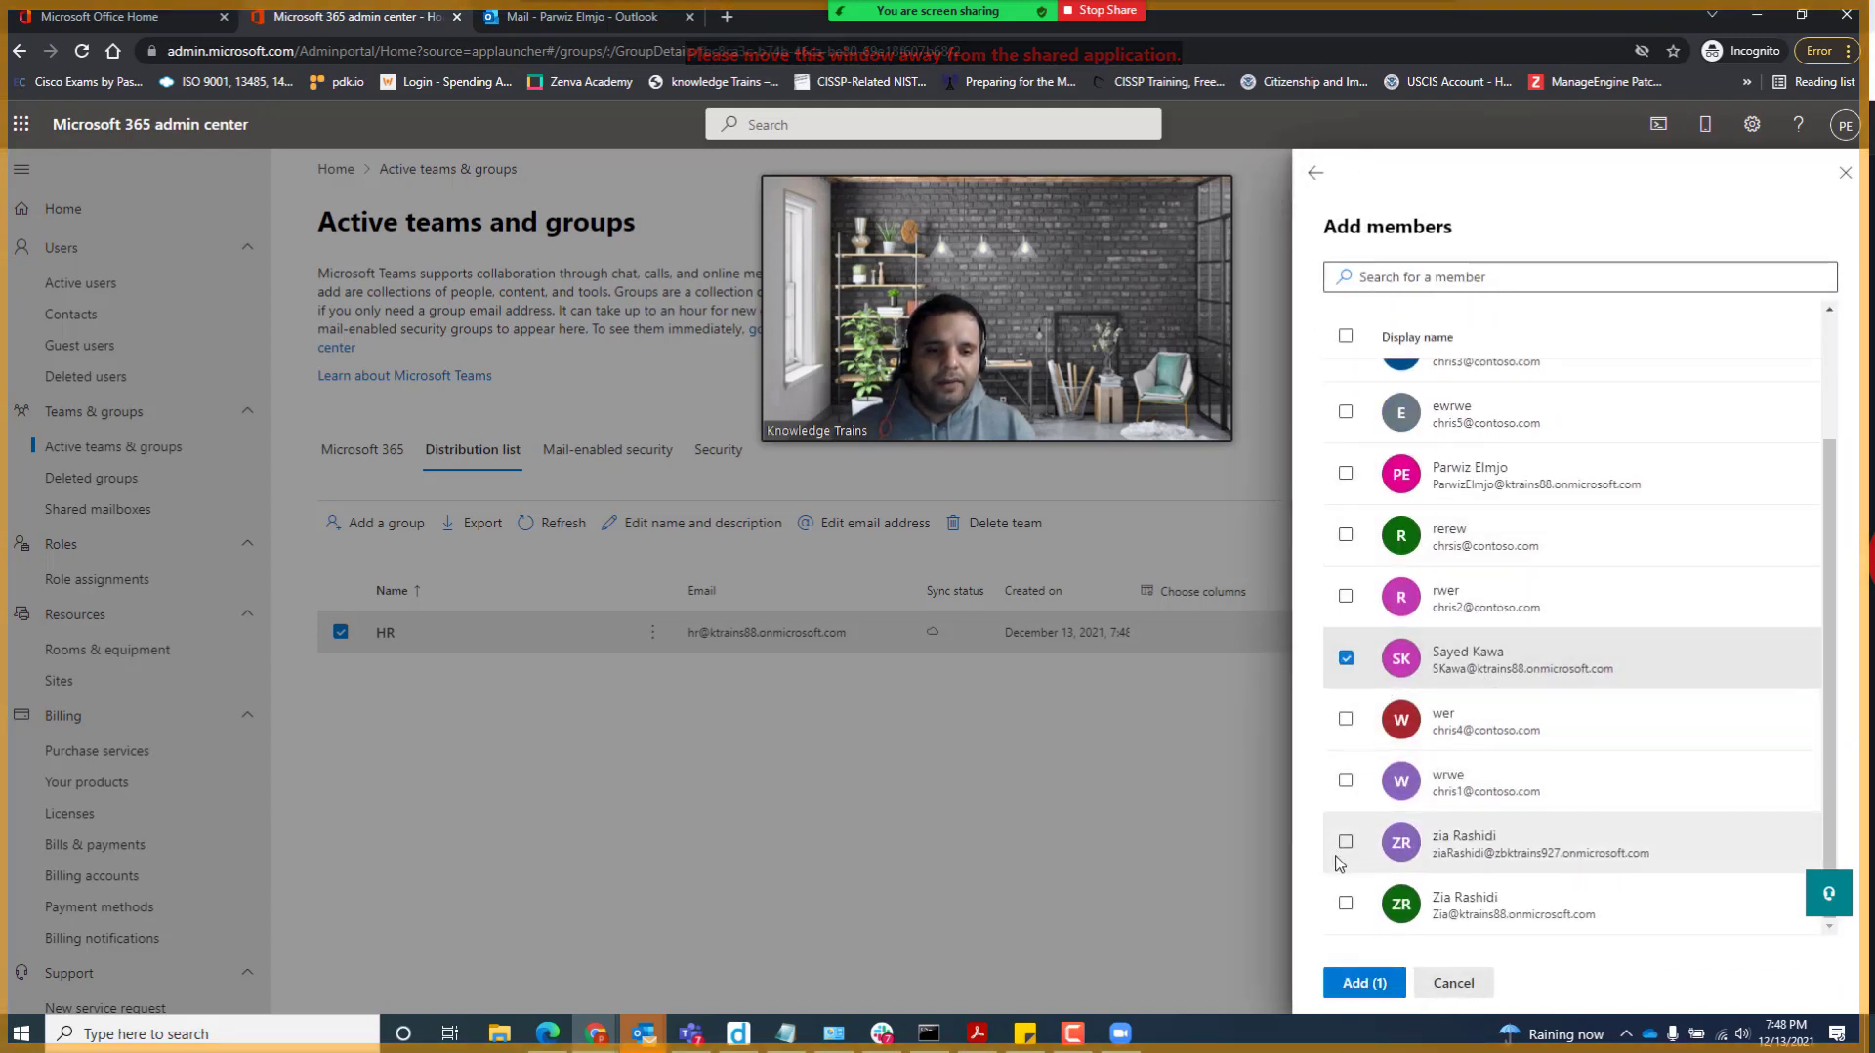
pyautogui.click(1346, 903)
pyautogui.scroll(3, 1367, 733)
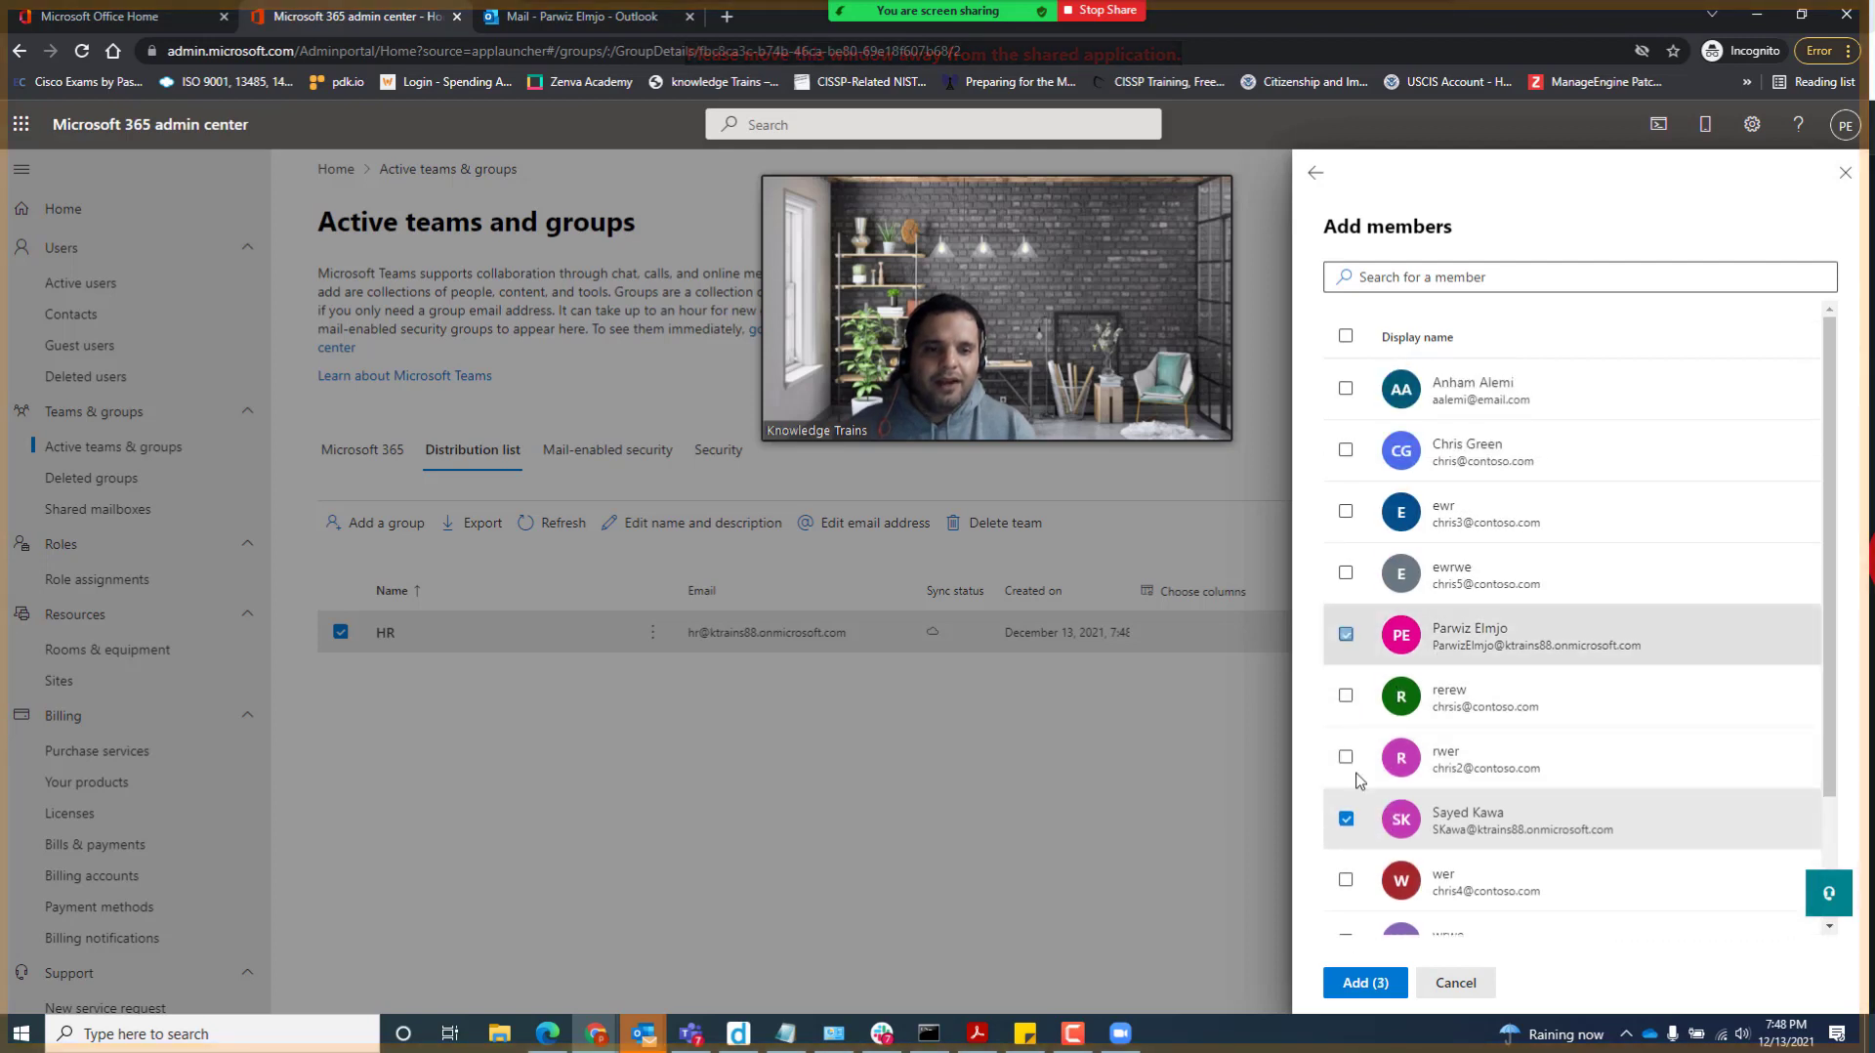
pyautogui.click(1345, 633)
pyautogui.click(1366, 982)
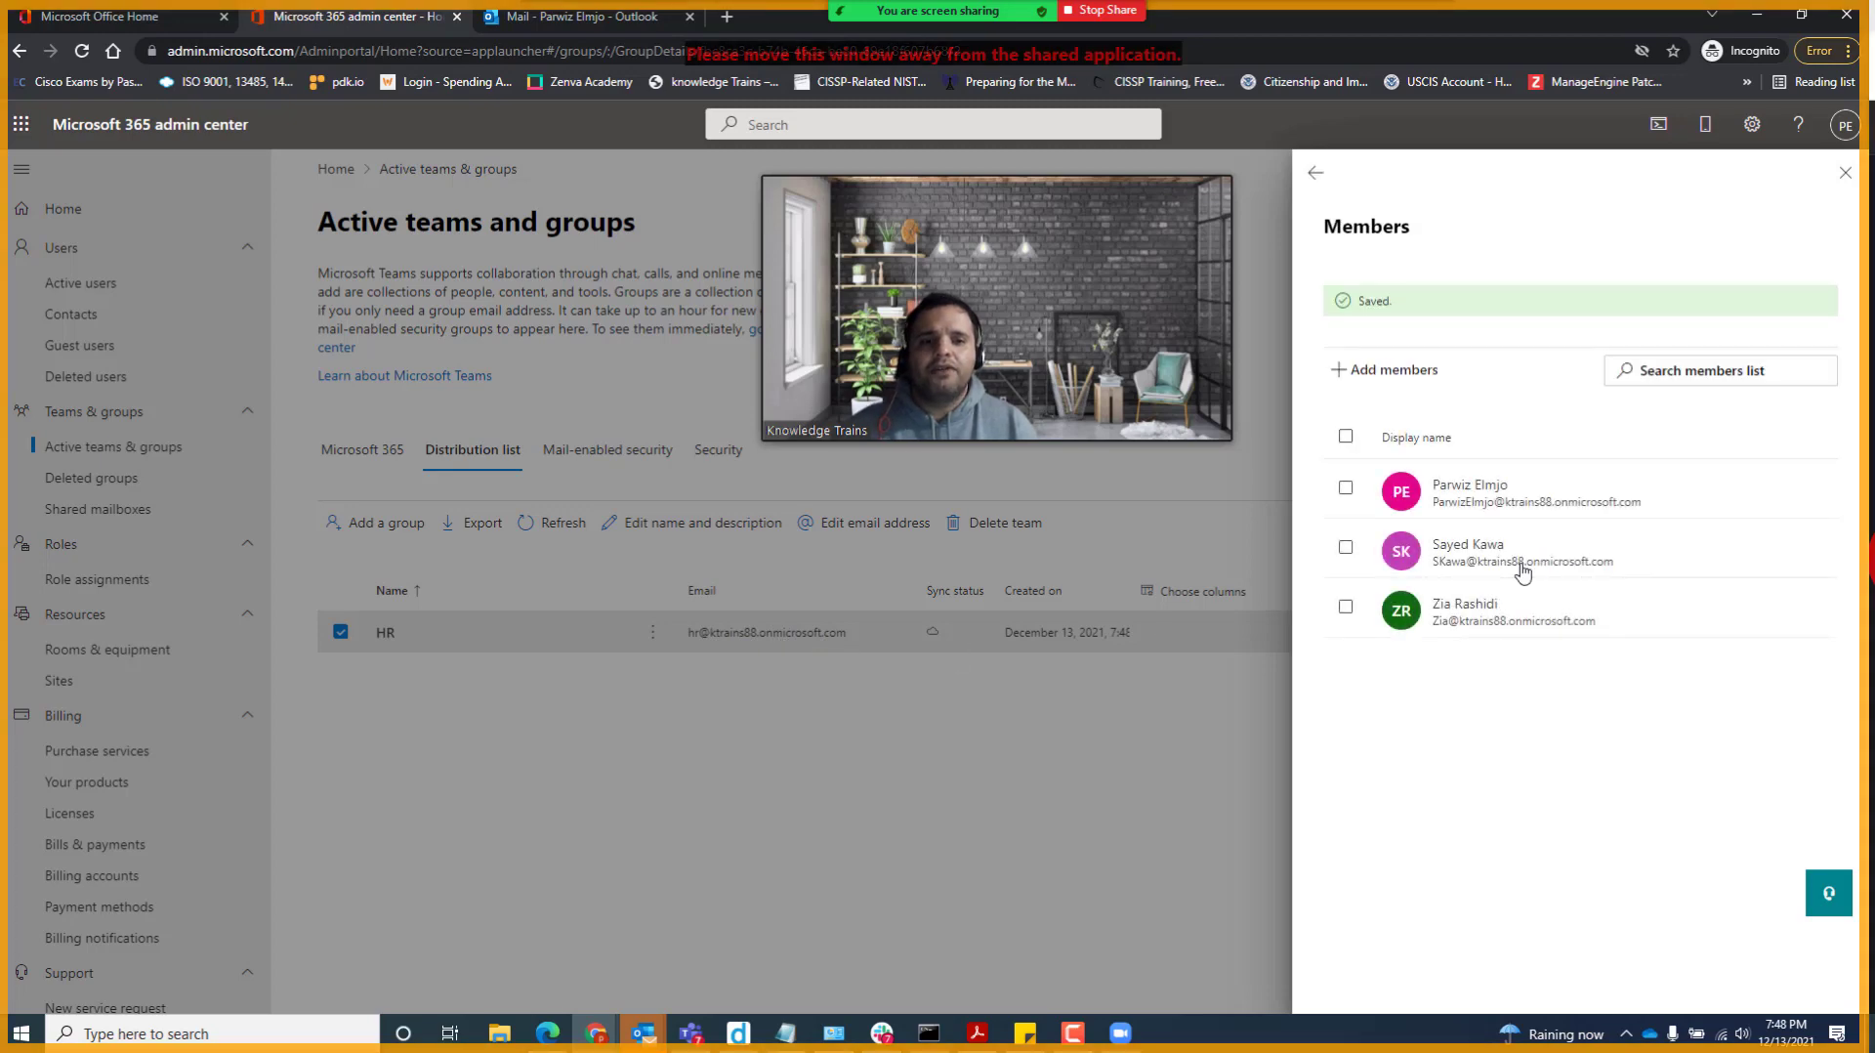
pyautogui.click(1845, 173)
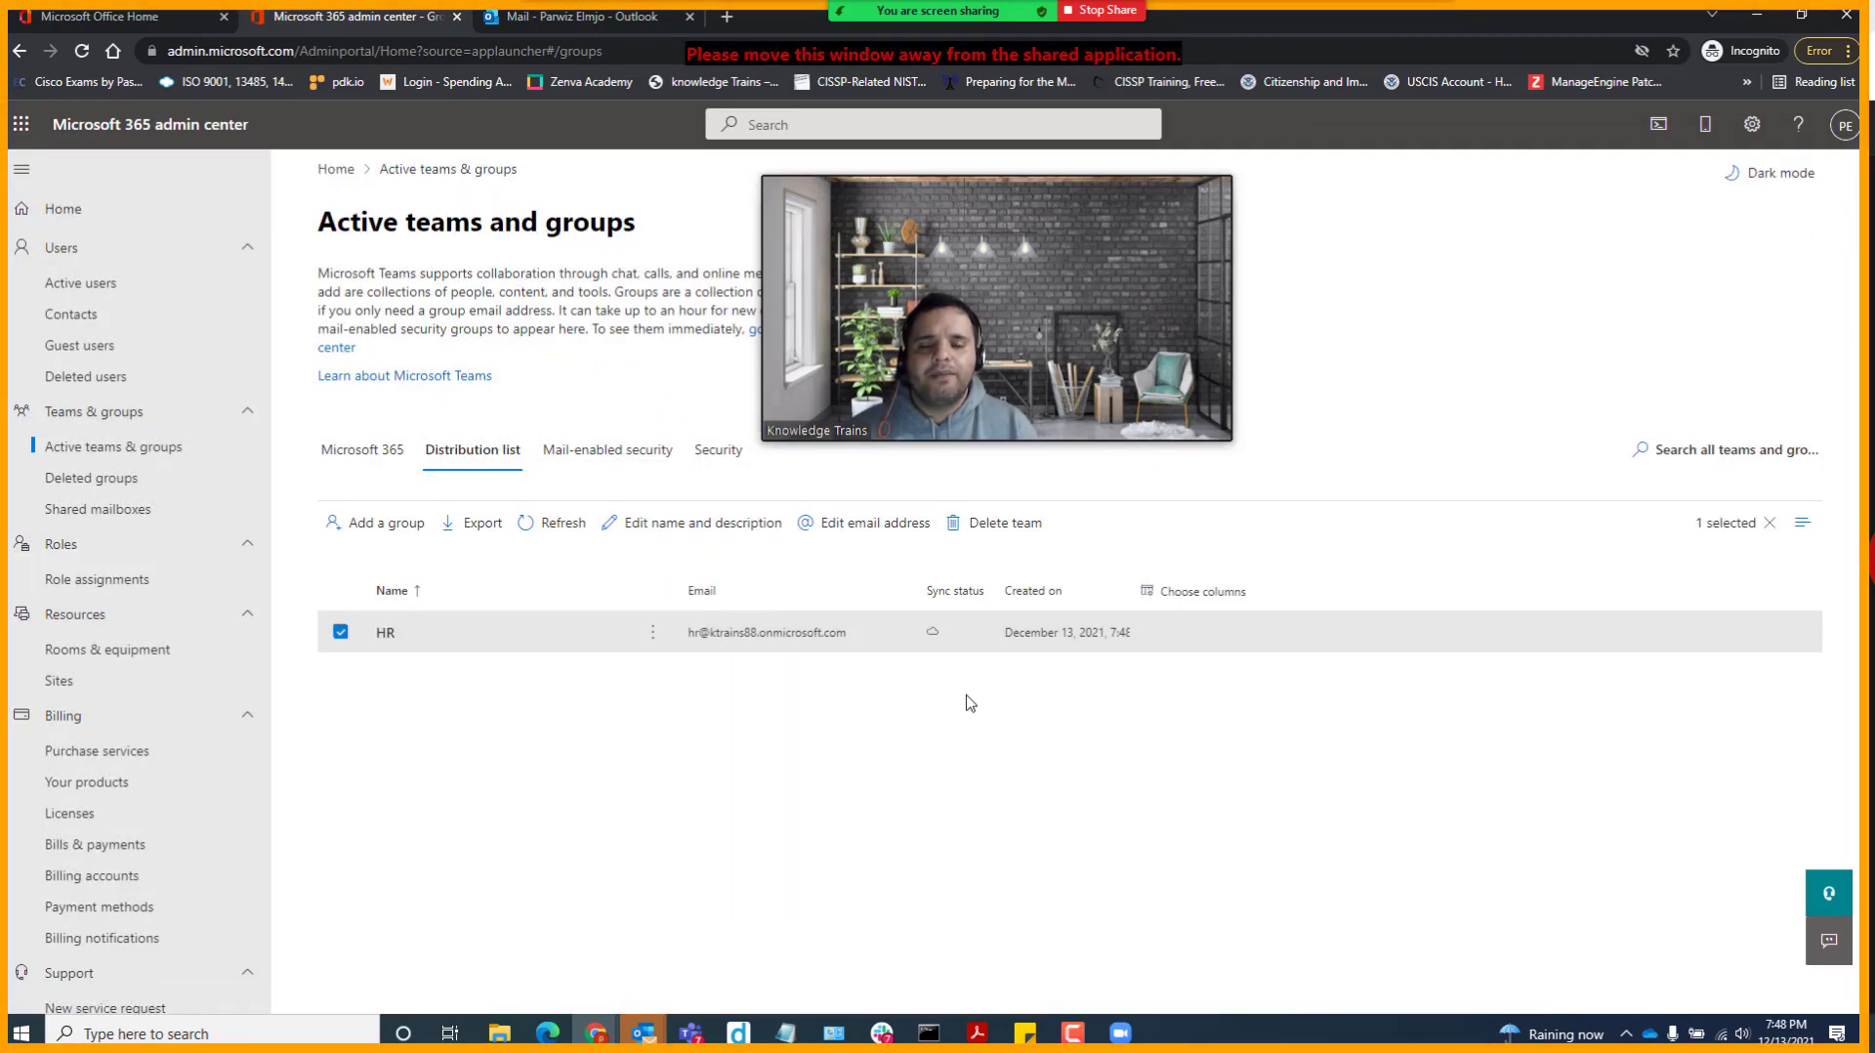
# Step: Deselect the HR group and start adding a new group of the mail-enabled security type
pyautogui.moveTo(1010, 179); pyautogui.dragTo(1407, 179)
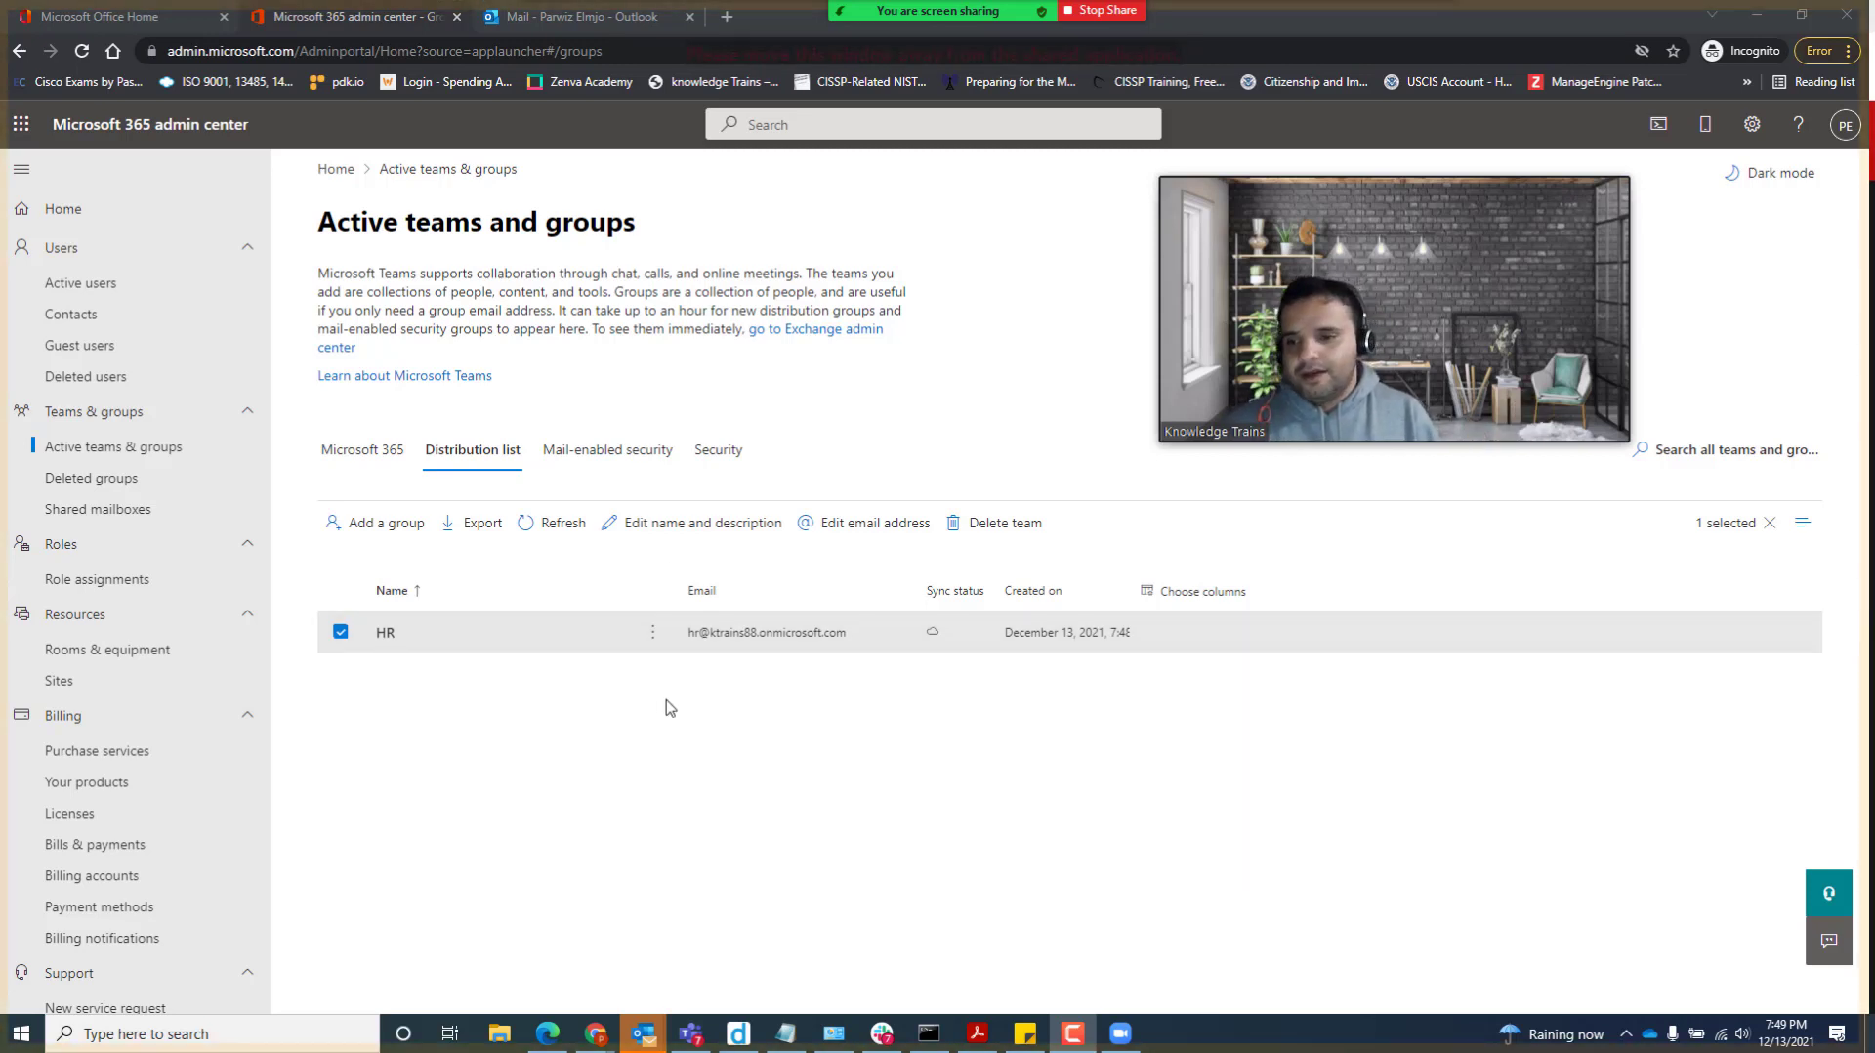
pyautogui.click(340, 632)
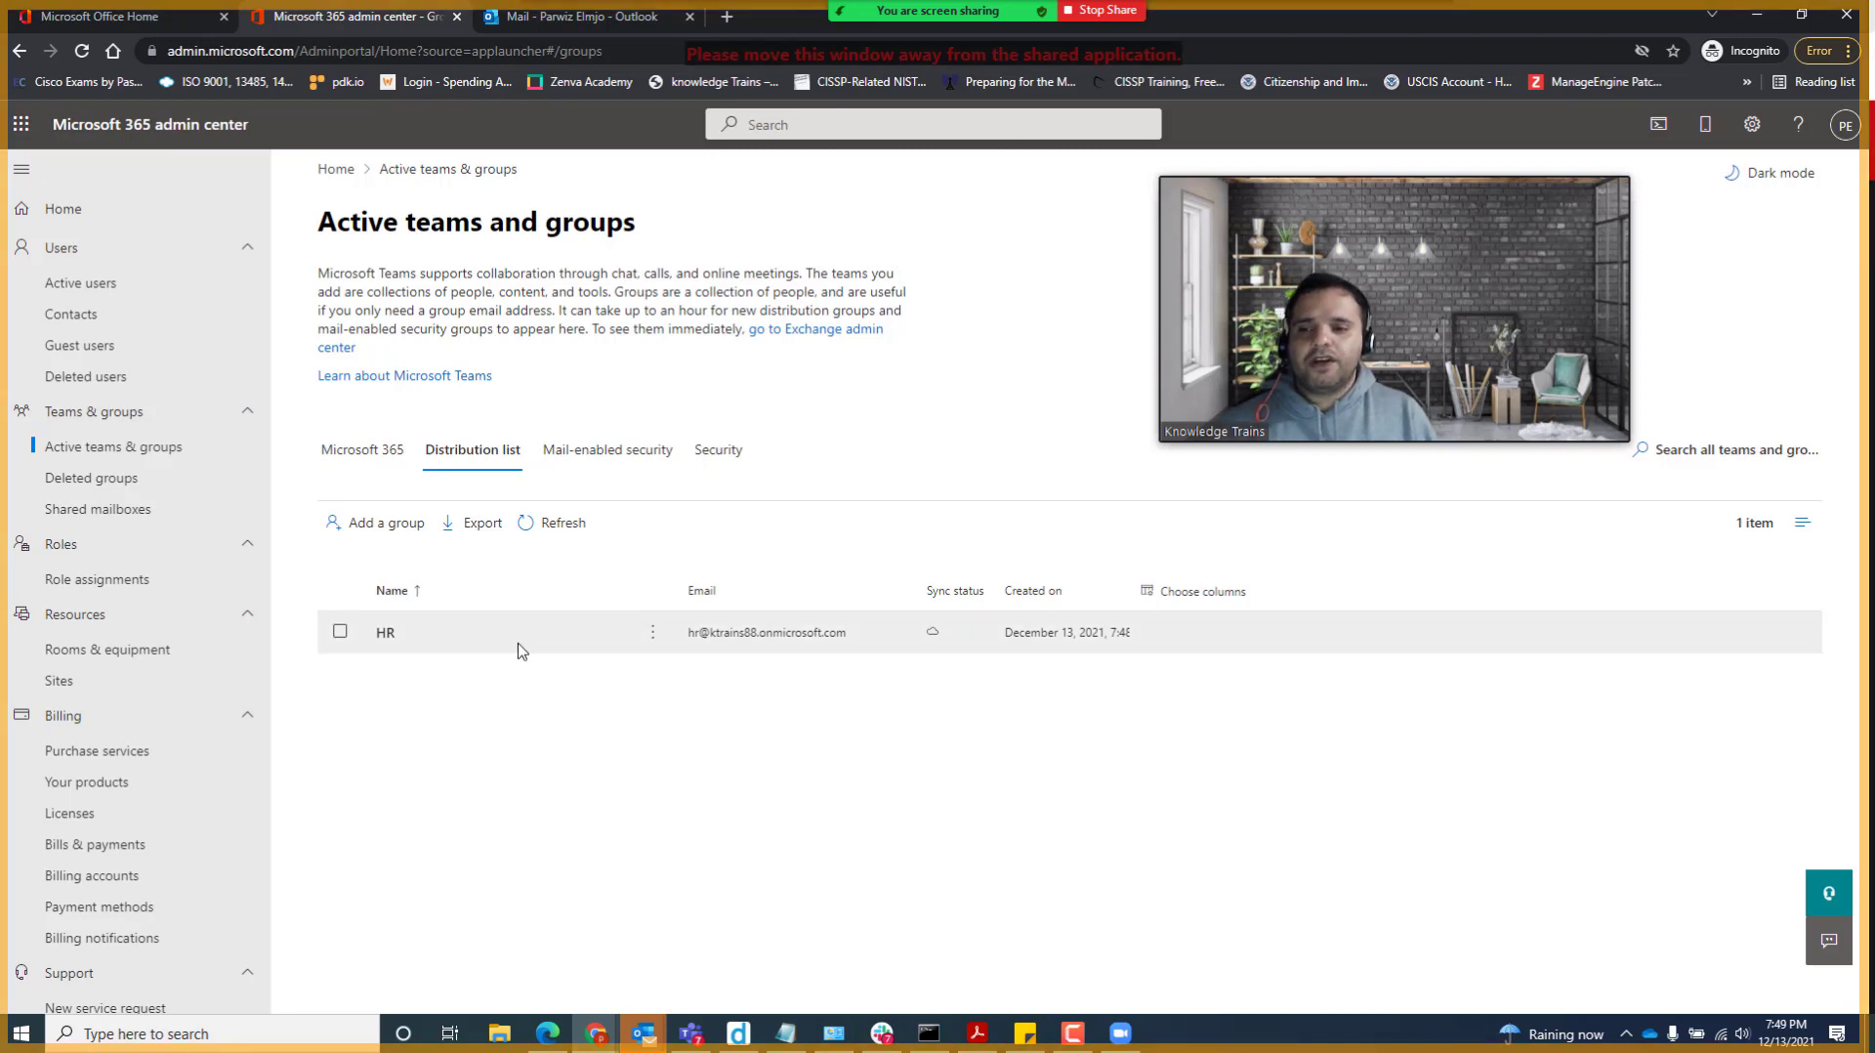
pyautogui.click(618, 457)
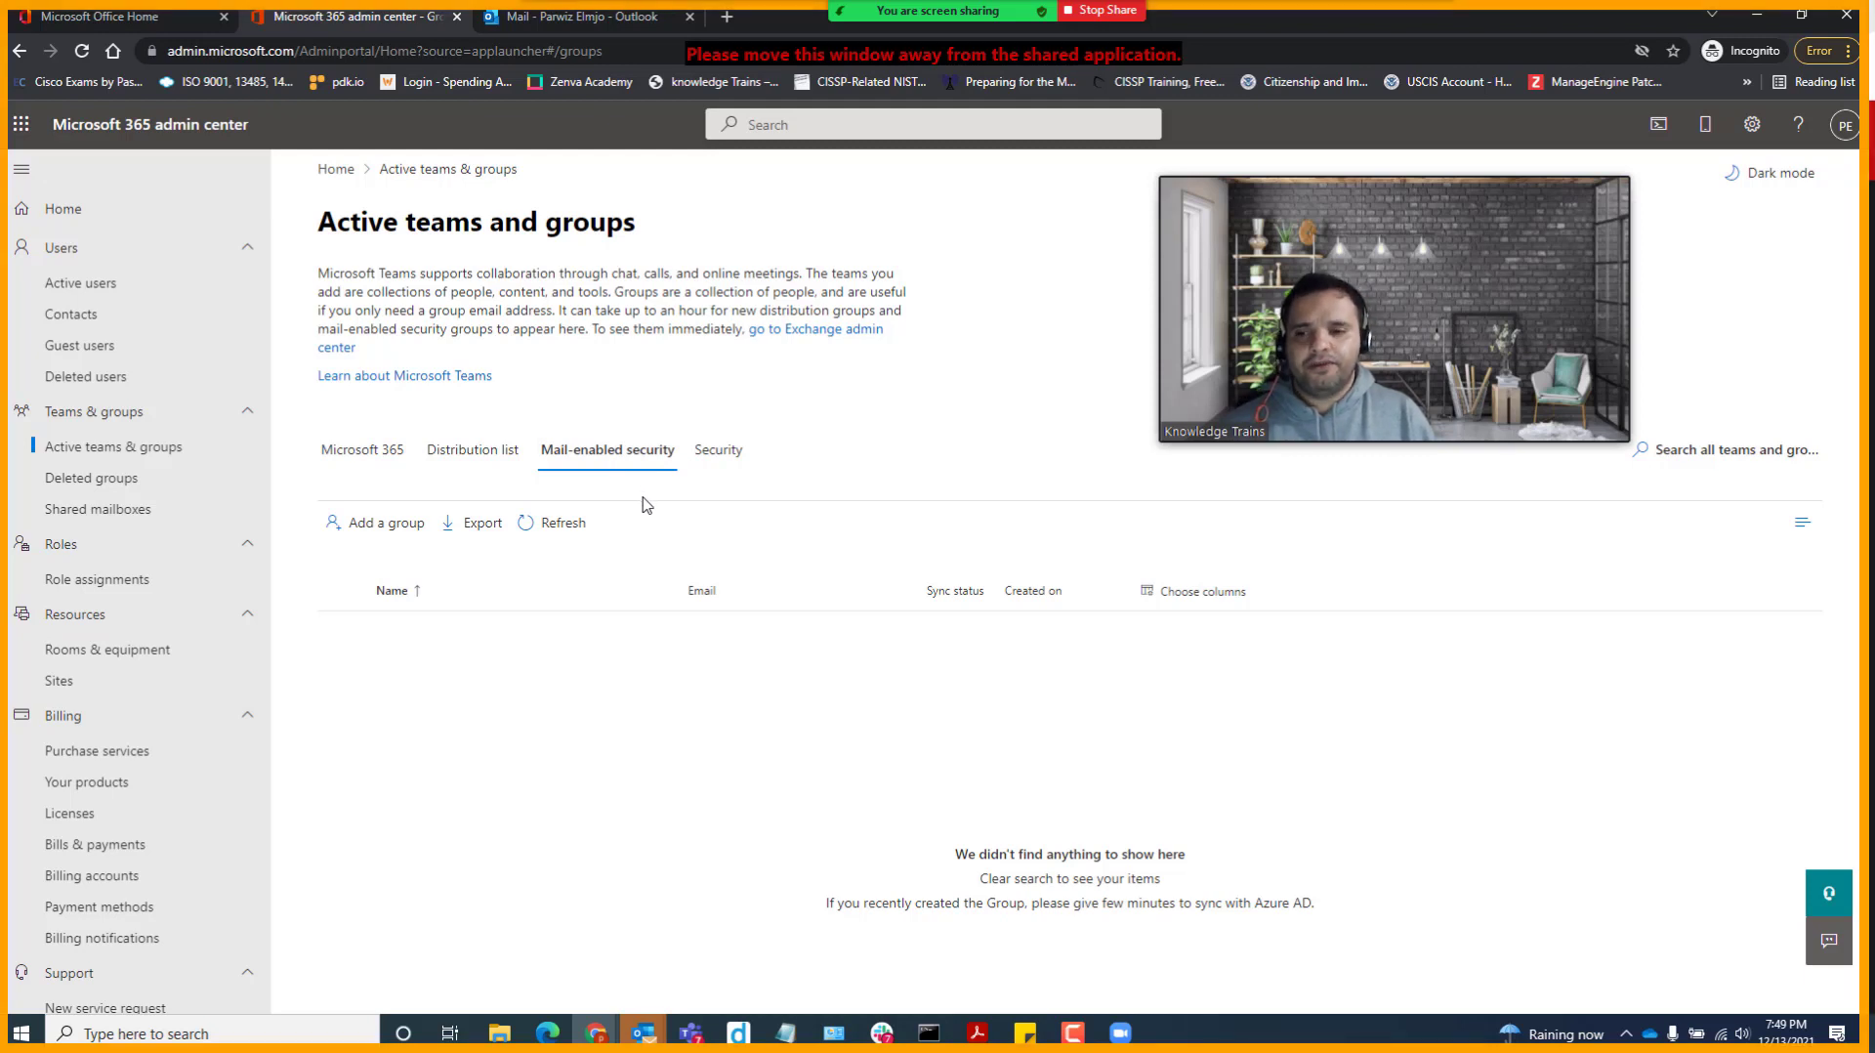
pyautogui.click(371, 525)
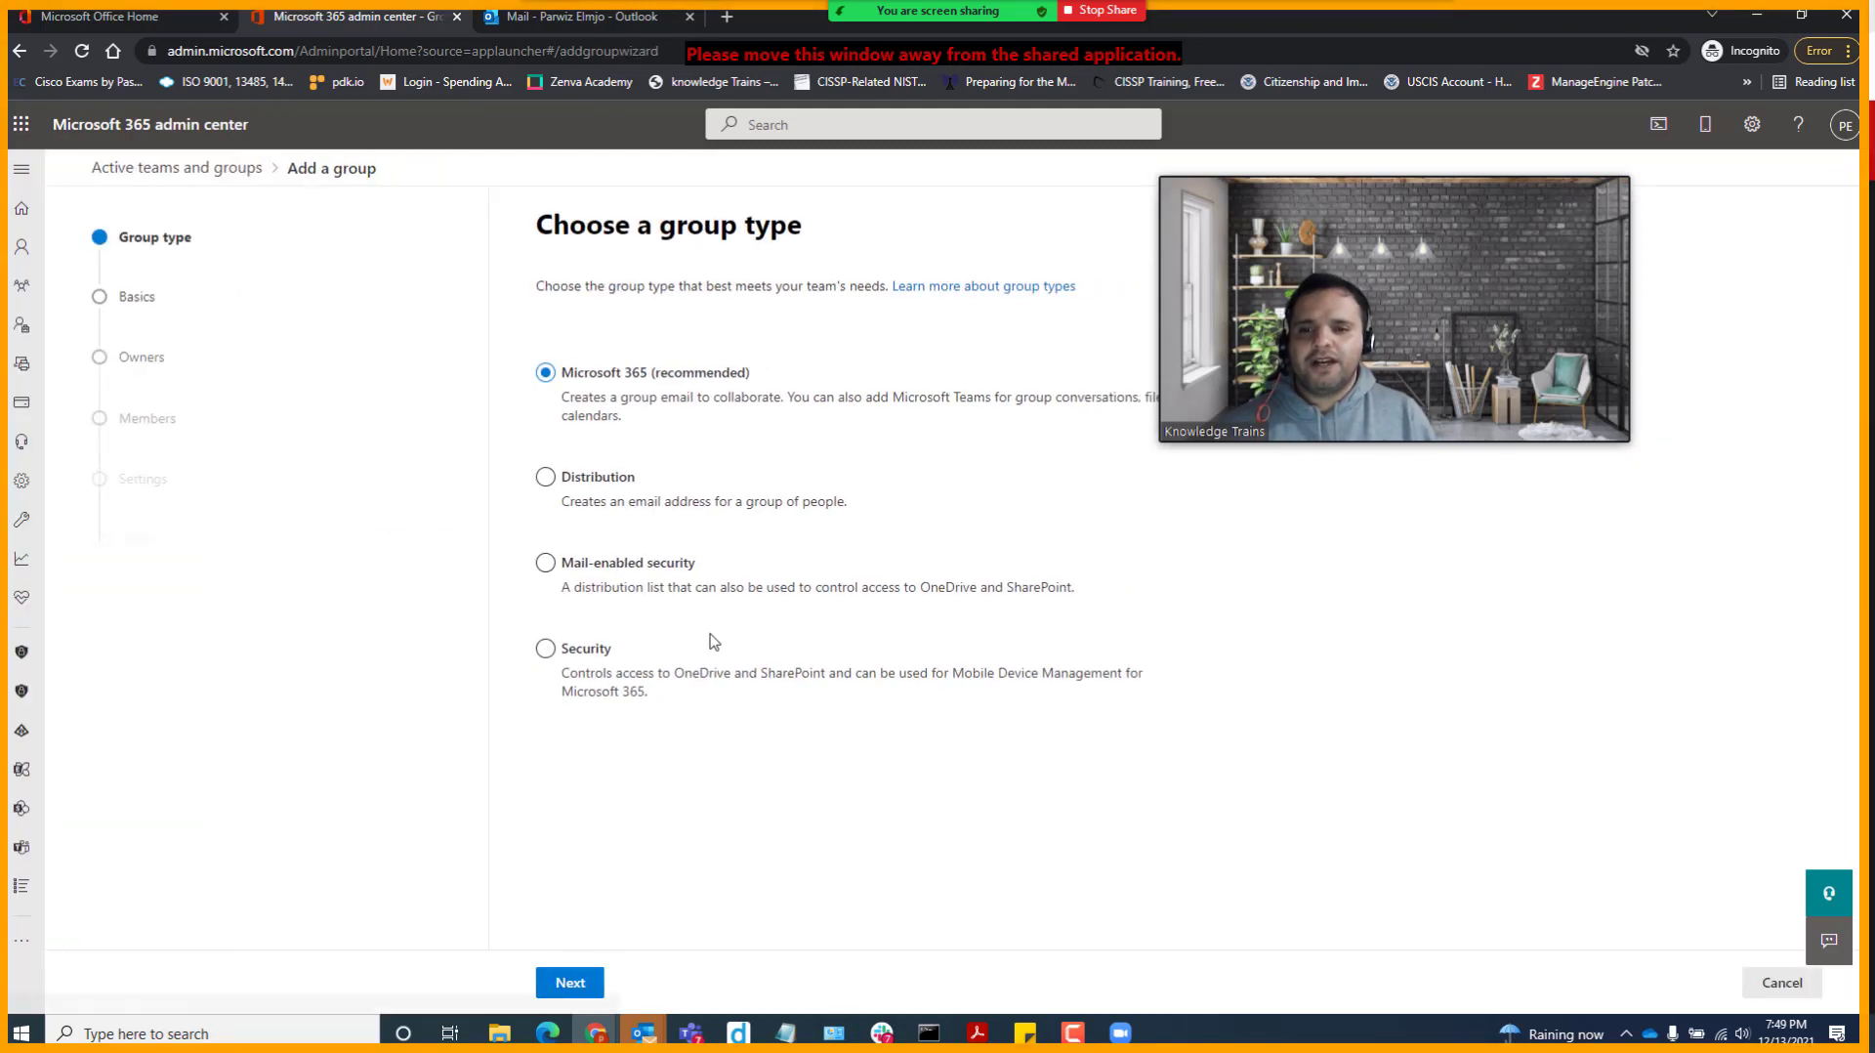
pyautogui.click(566, 568)
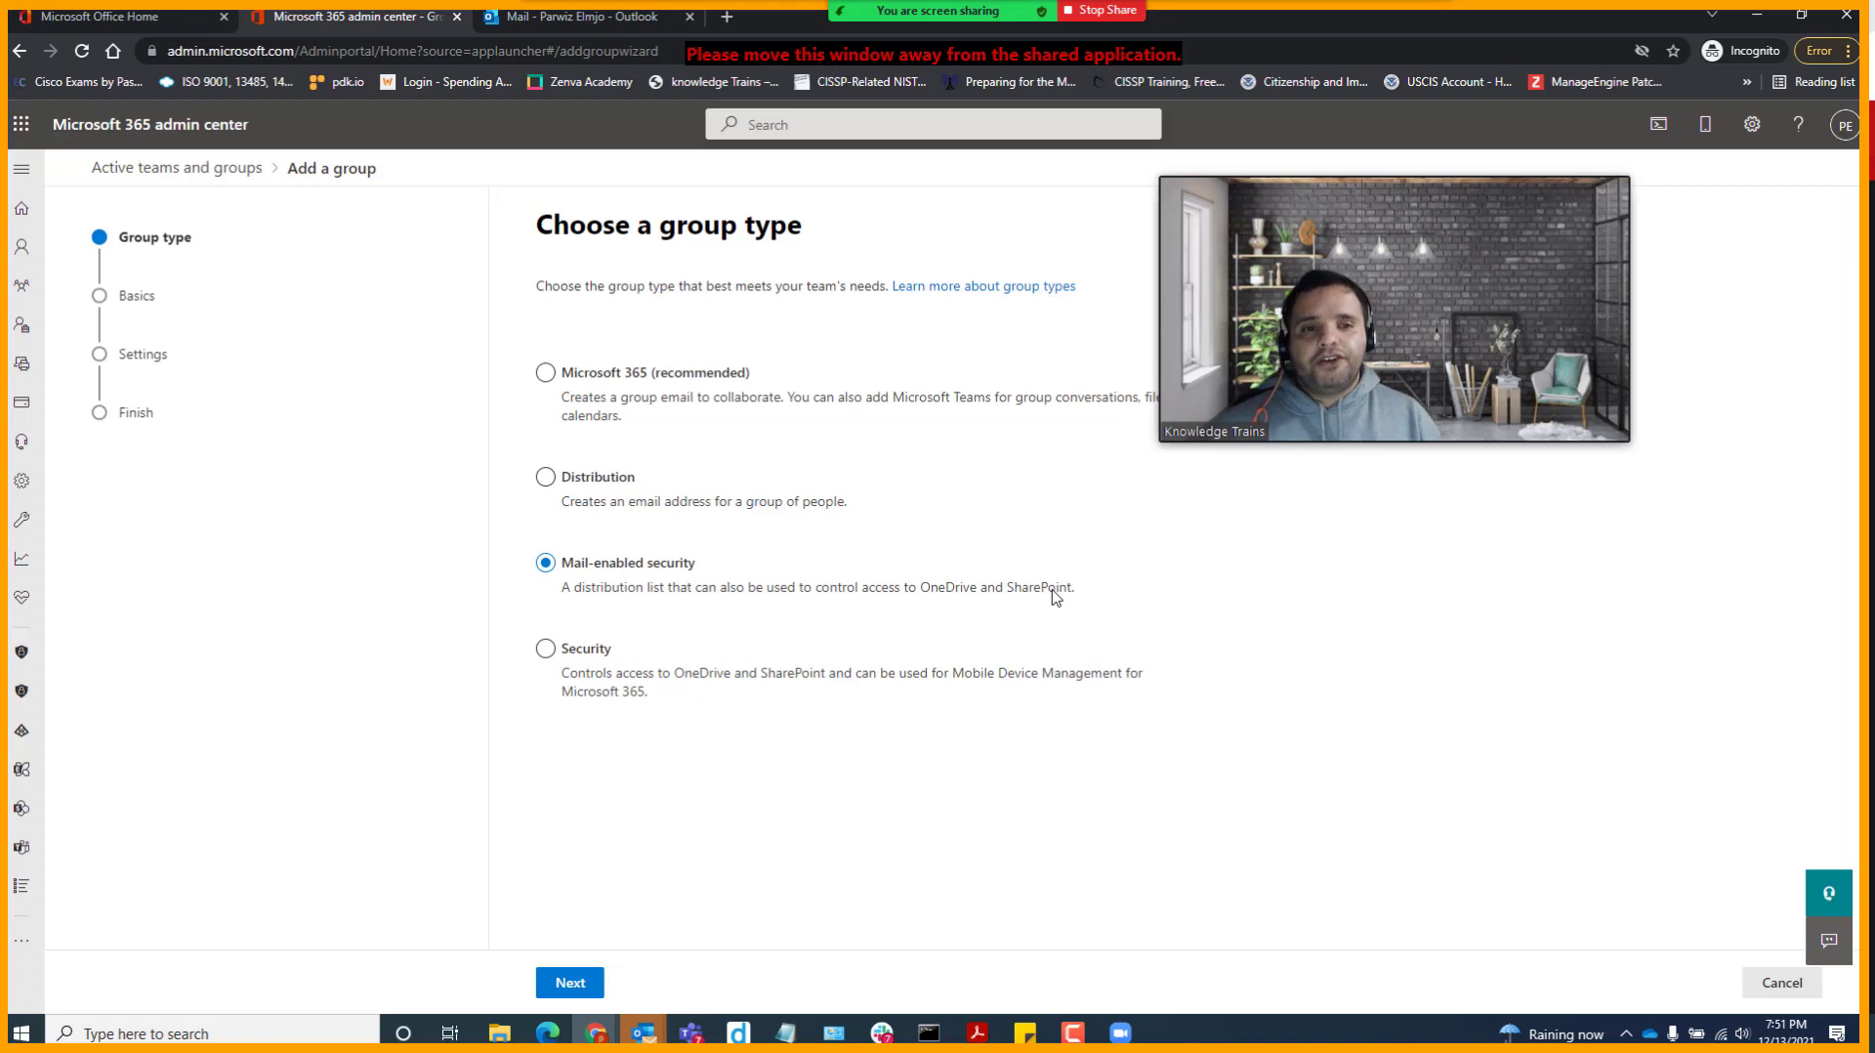
pyautogui.click(588, 984)
# Step: Name the mail-enabled security group Company files, leave its description empty and continue to its settings
pyautogui.click(643, 403)
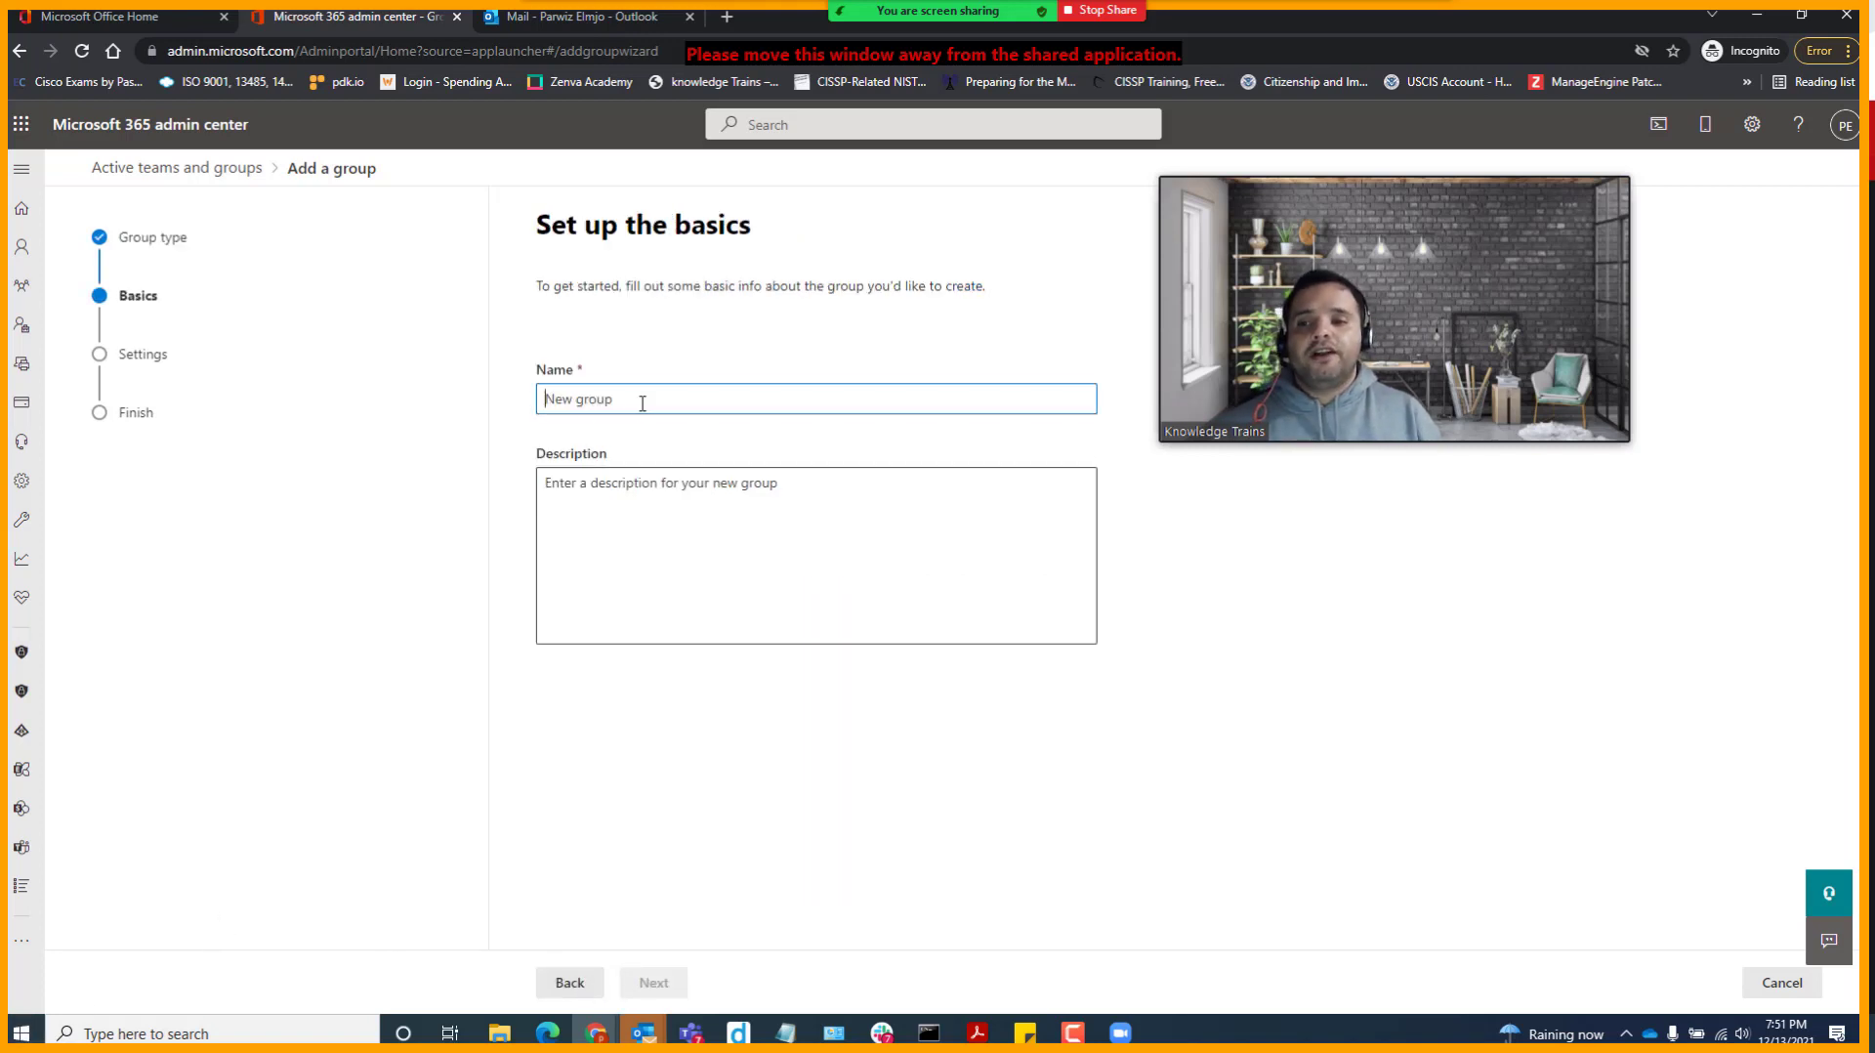
pyautogui.write('C')
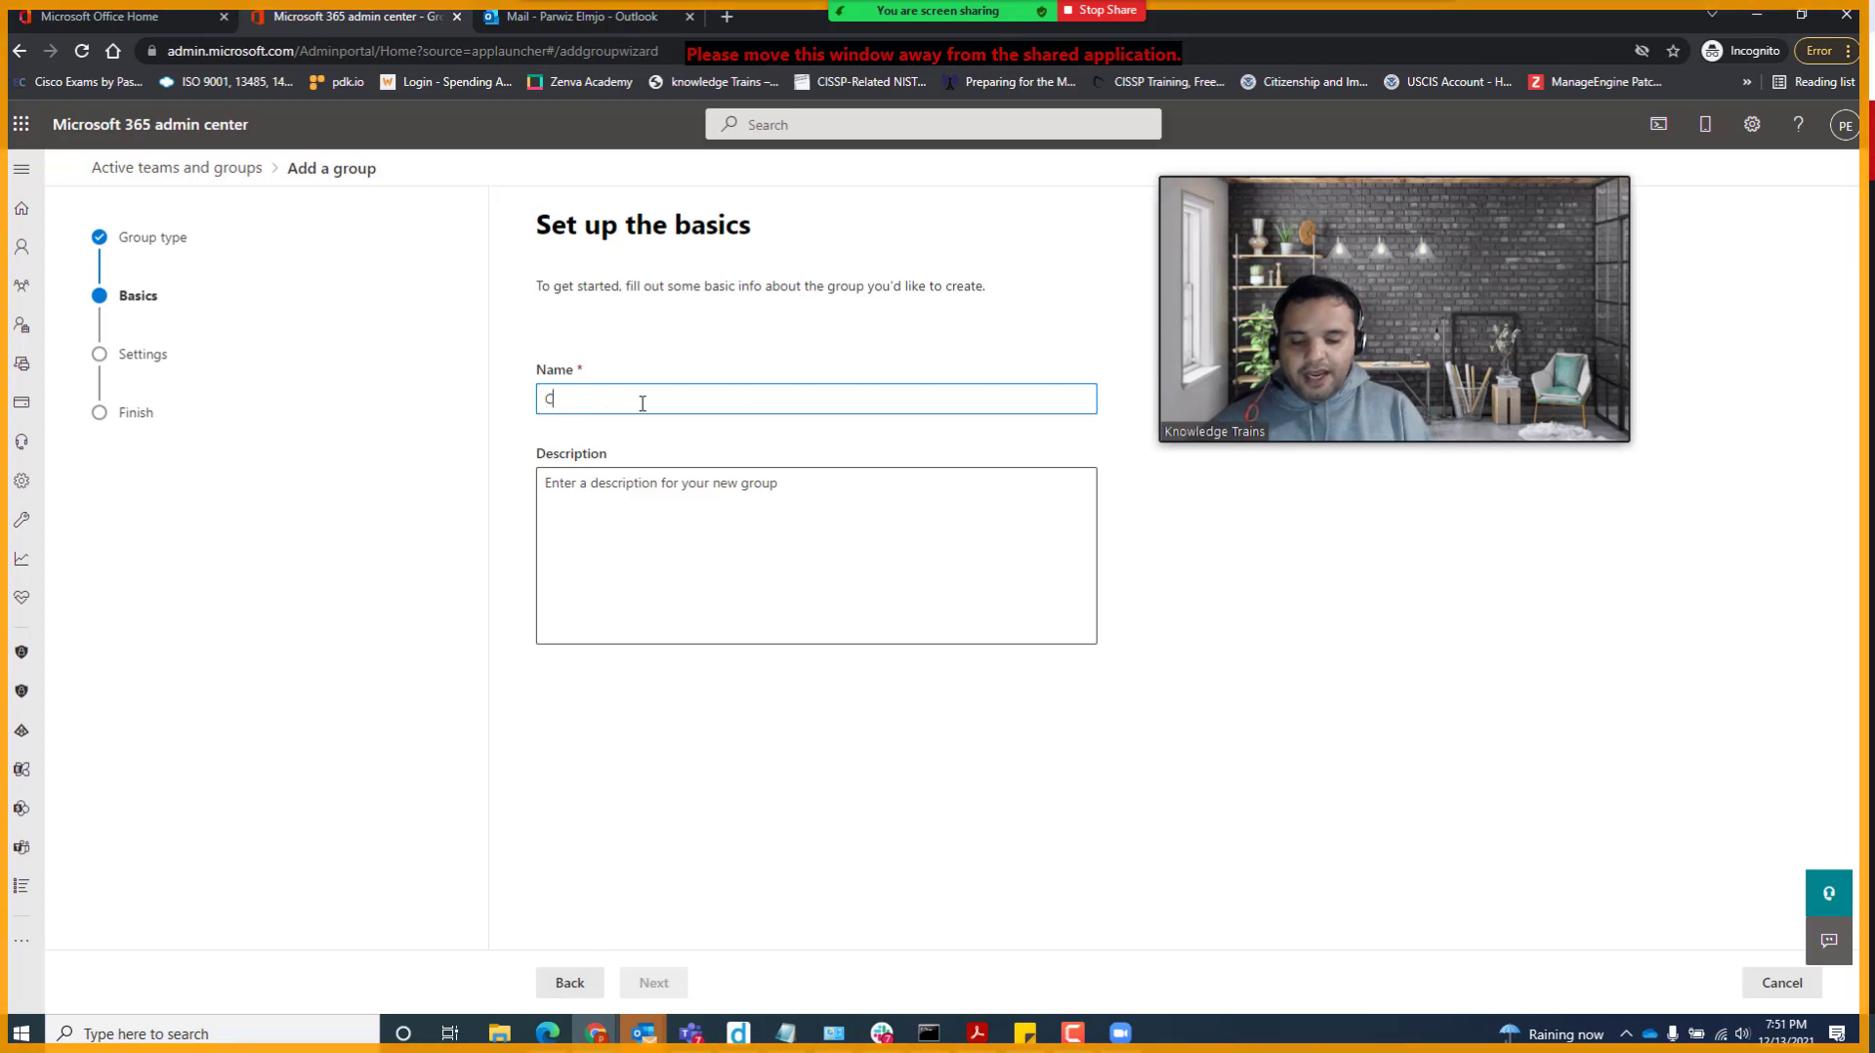
pyautogui.write('ompany files')
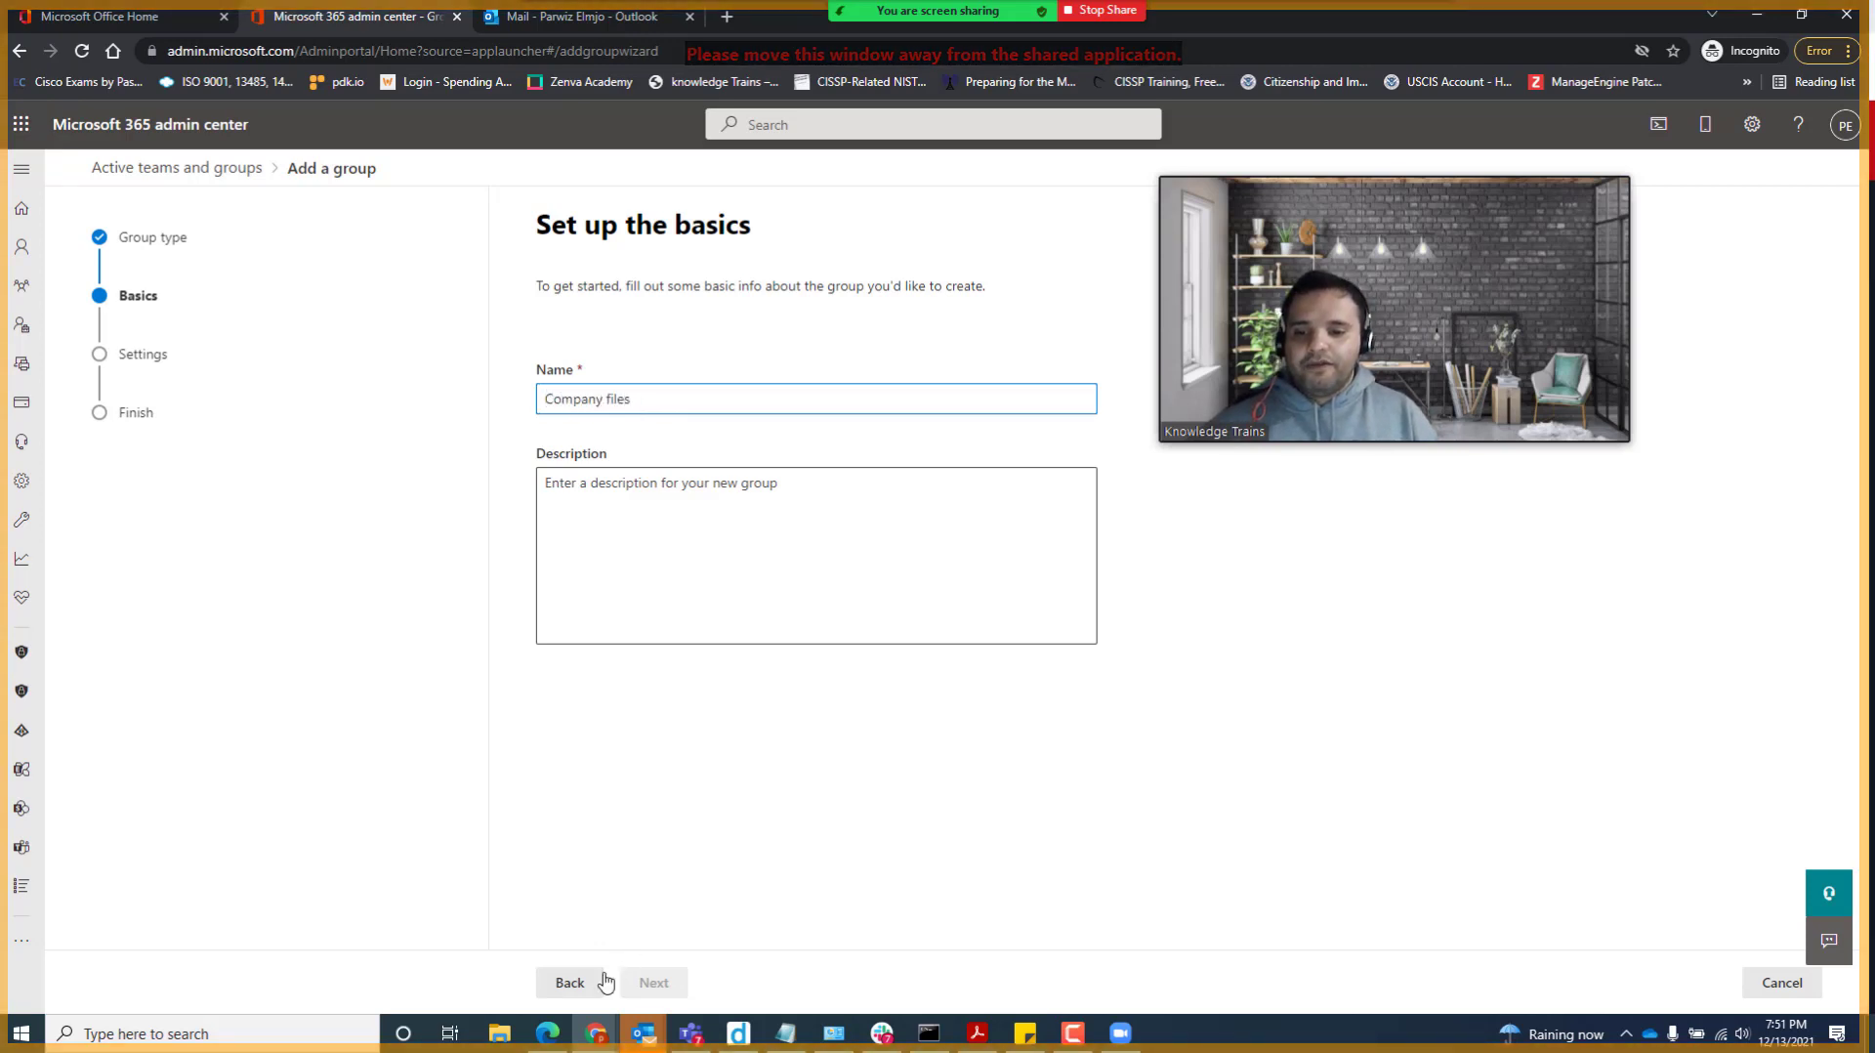
pyautogui.click(650, 872)
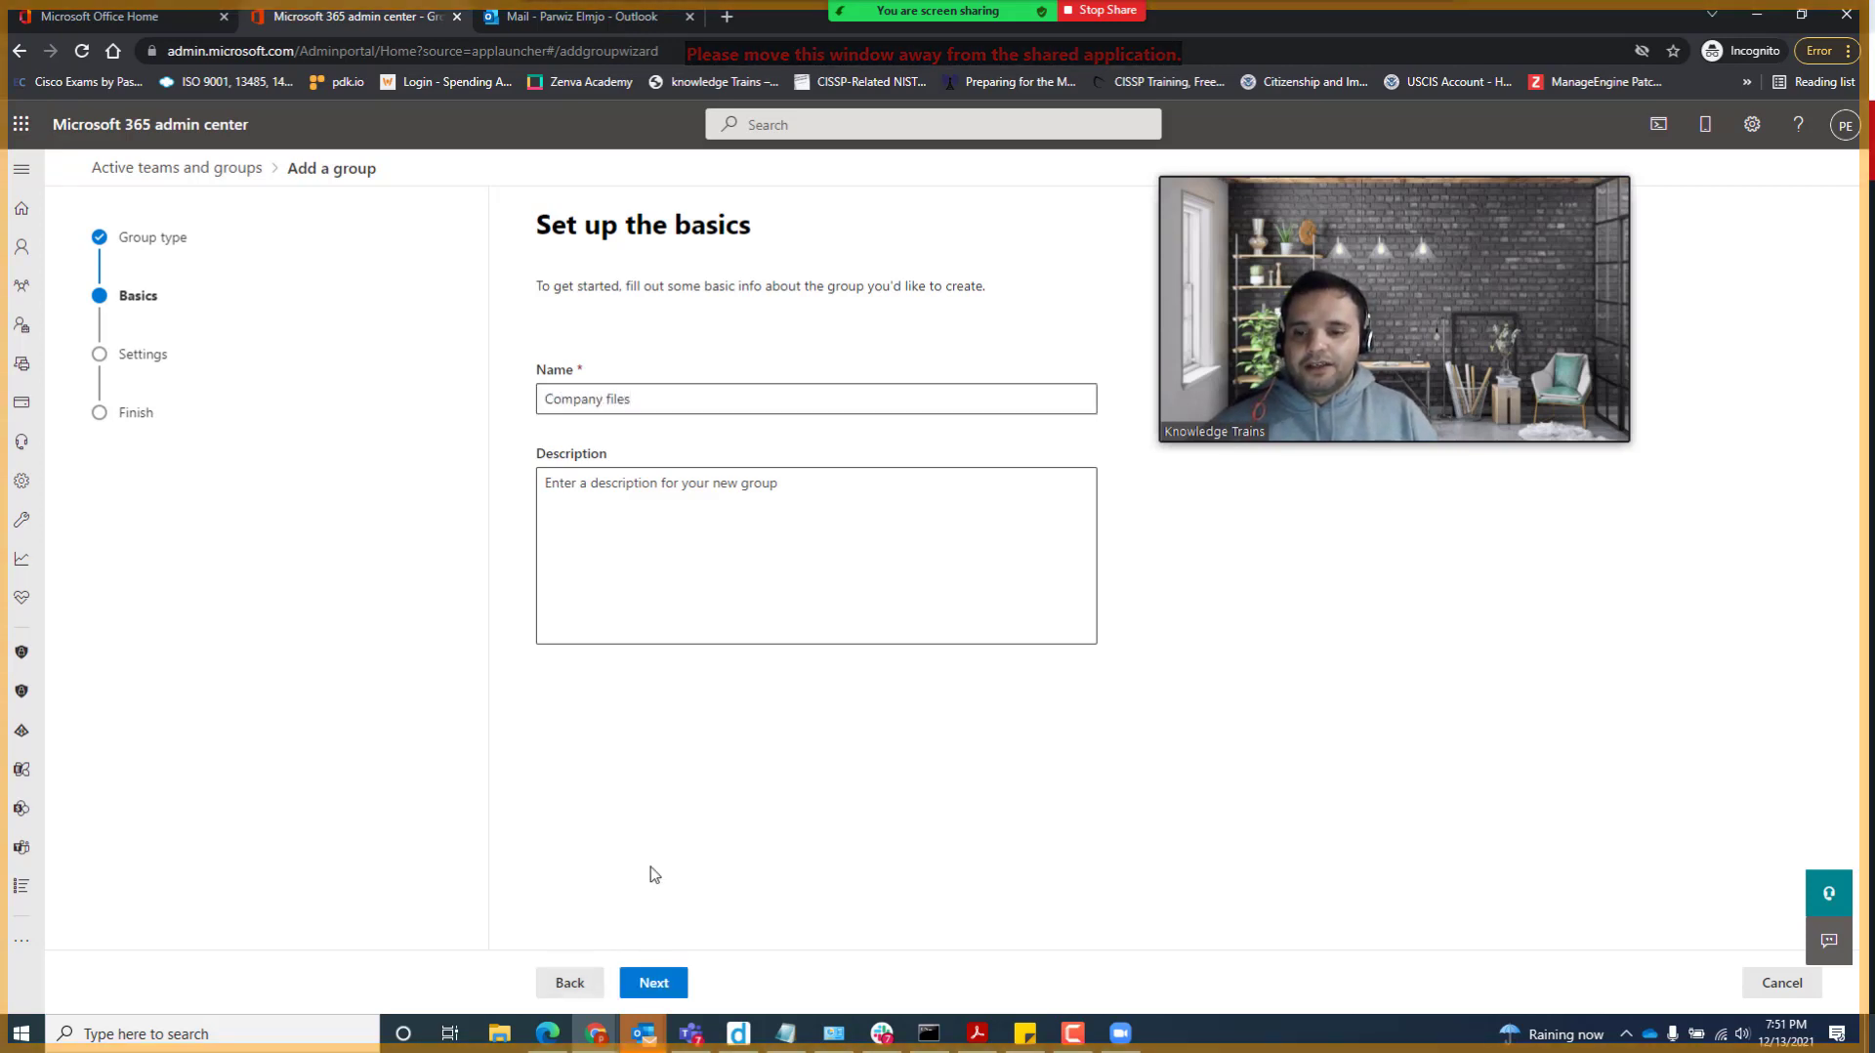
pyautogui.click(667, 987)
# Step: Set the group's email alias to companyfiles on ktrains88.onmicrosoft.com, create it without allowing outside senders, and refresh the mail-enabled security list
pyautogui.click(716, 433)
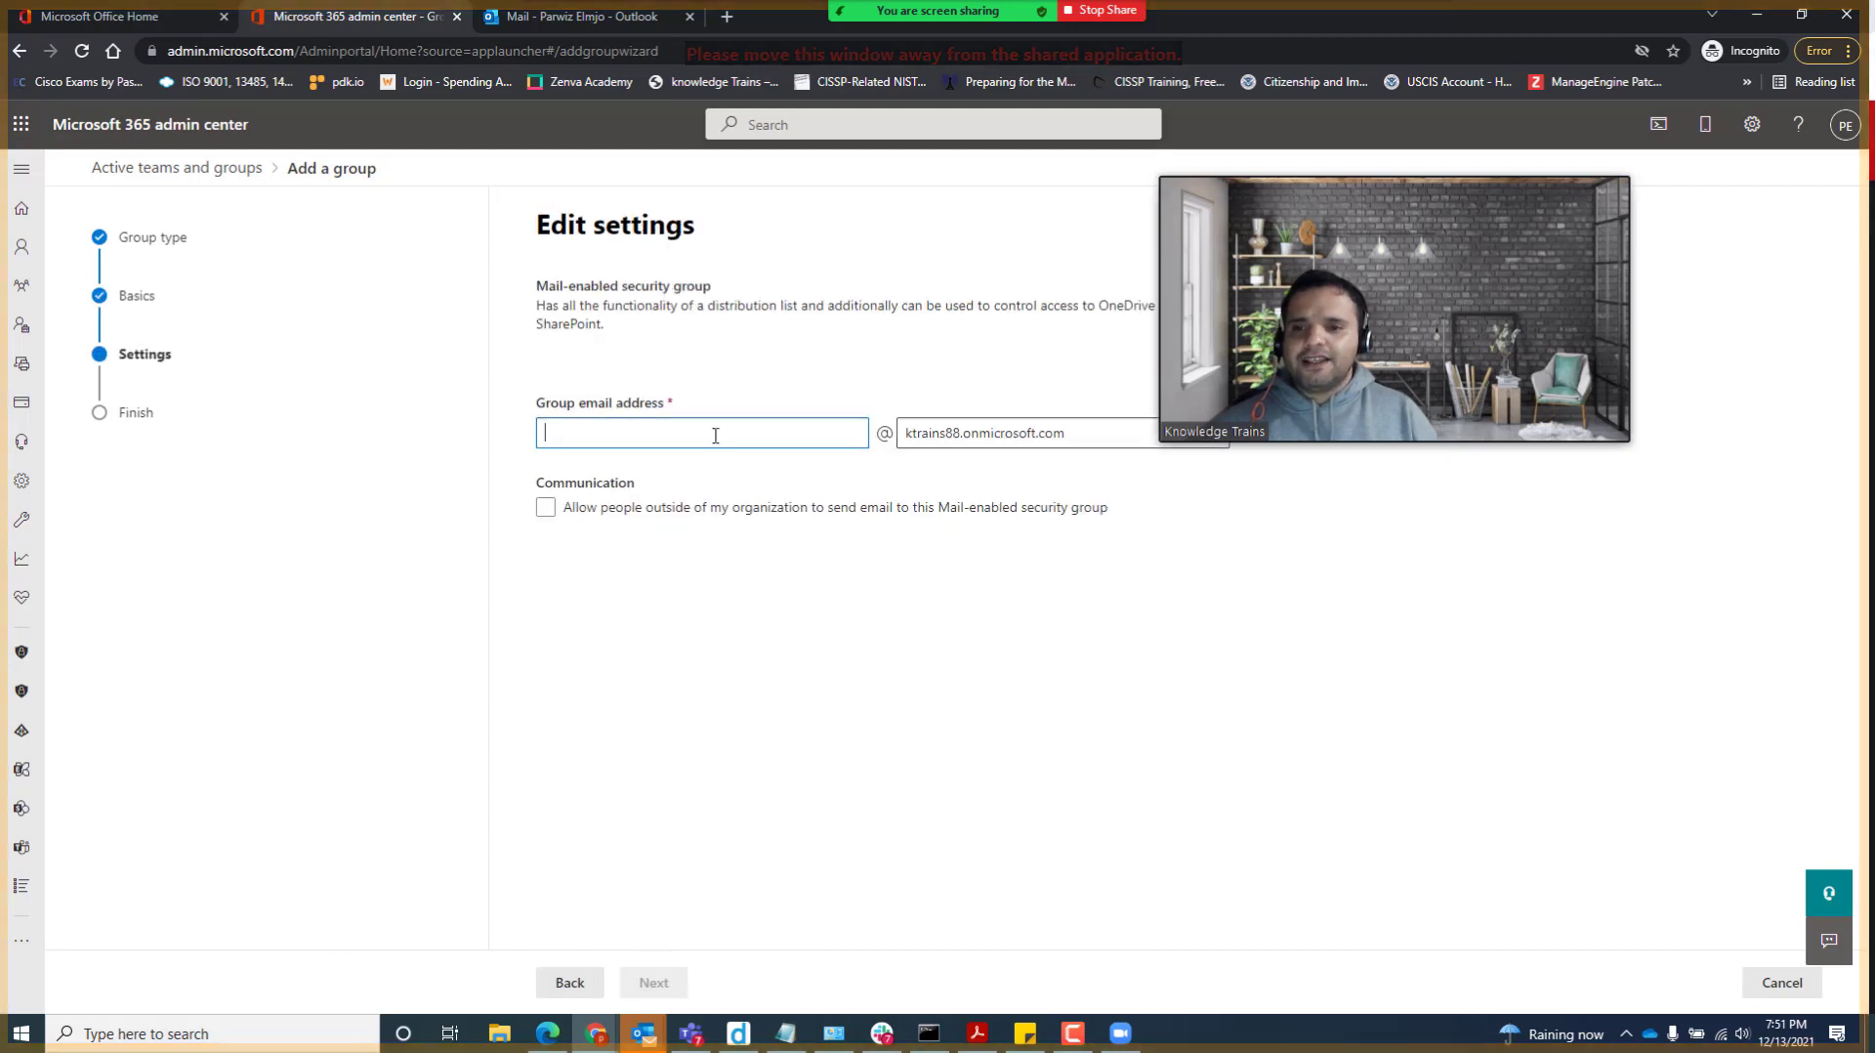
pyautogui.write('companyfiles')
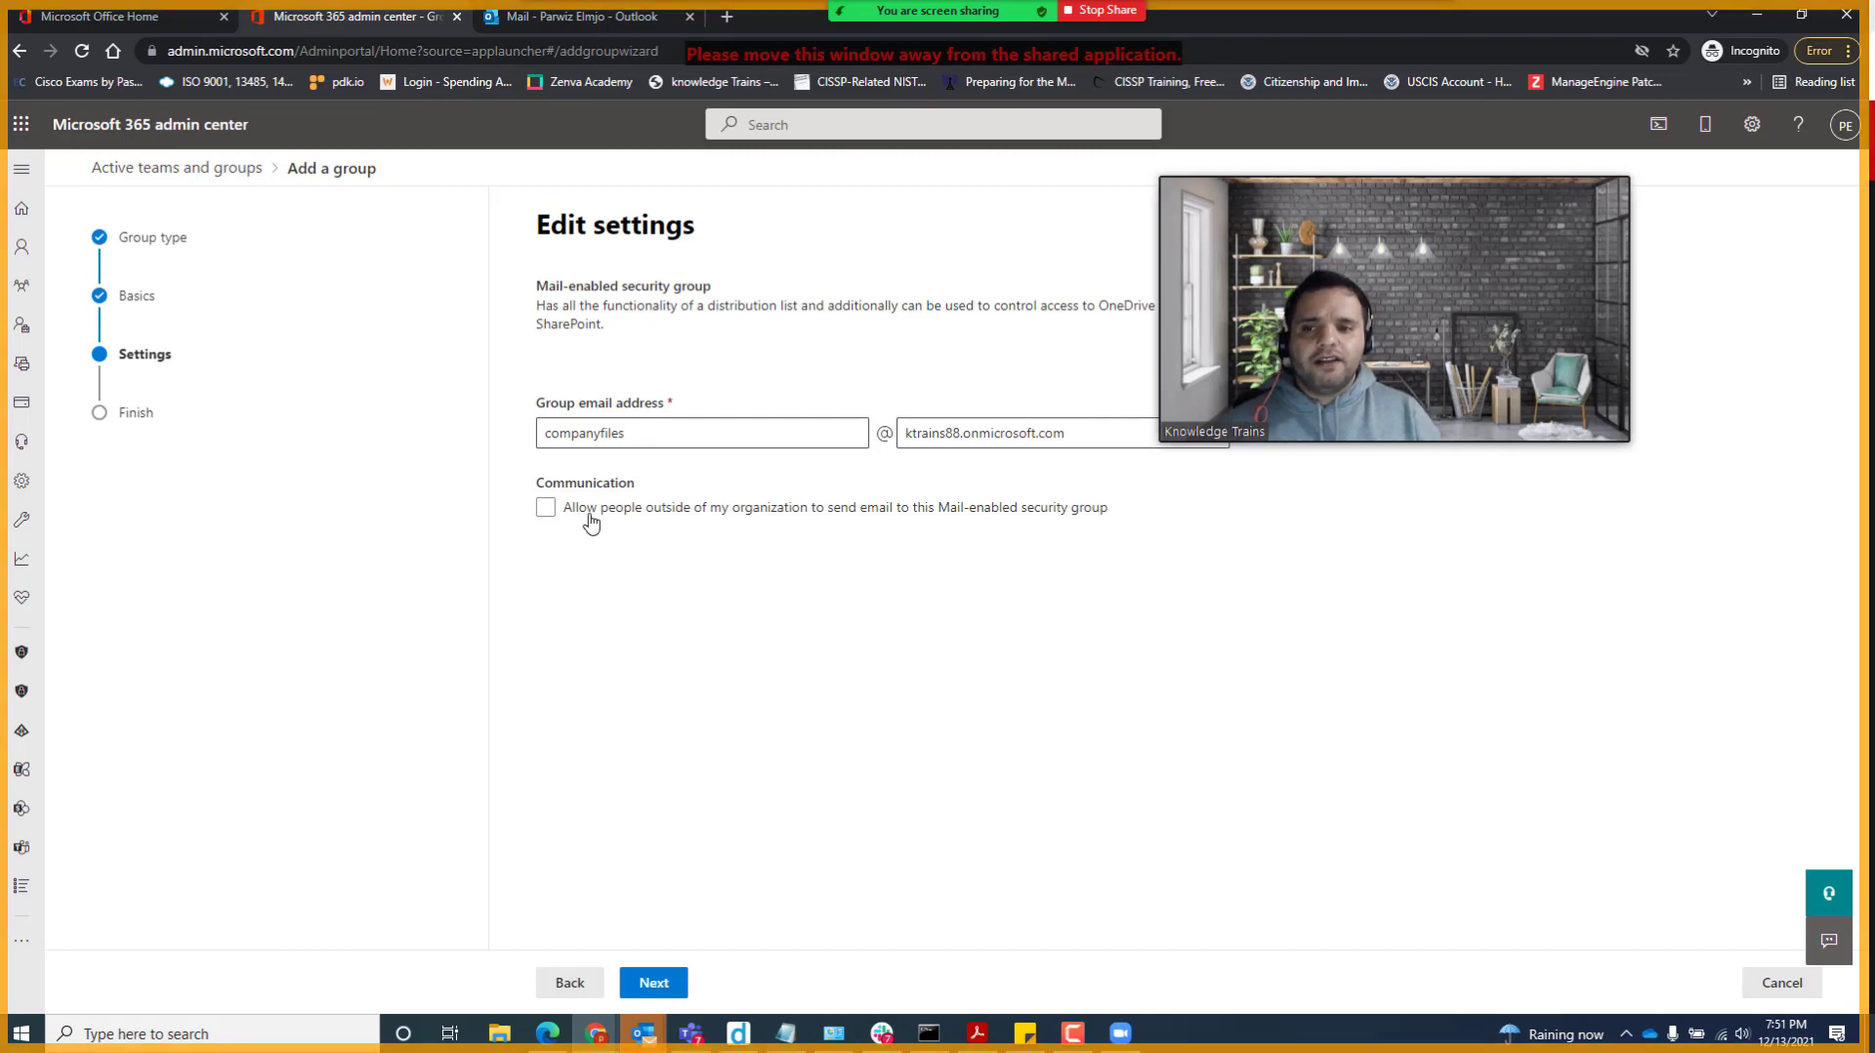
pyautogui.click(654, 982)
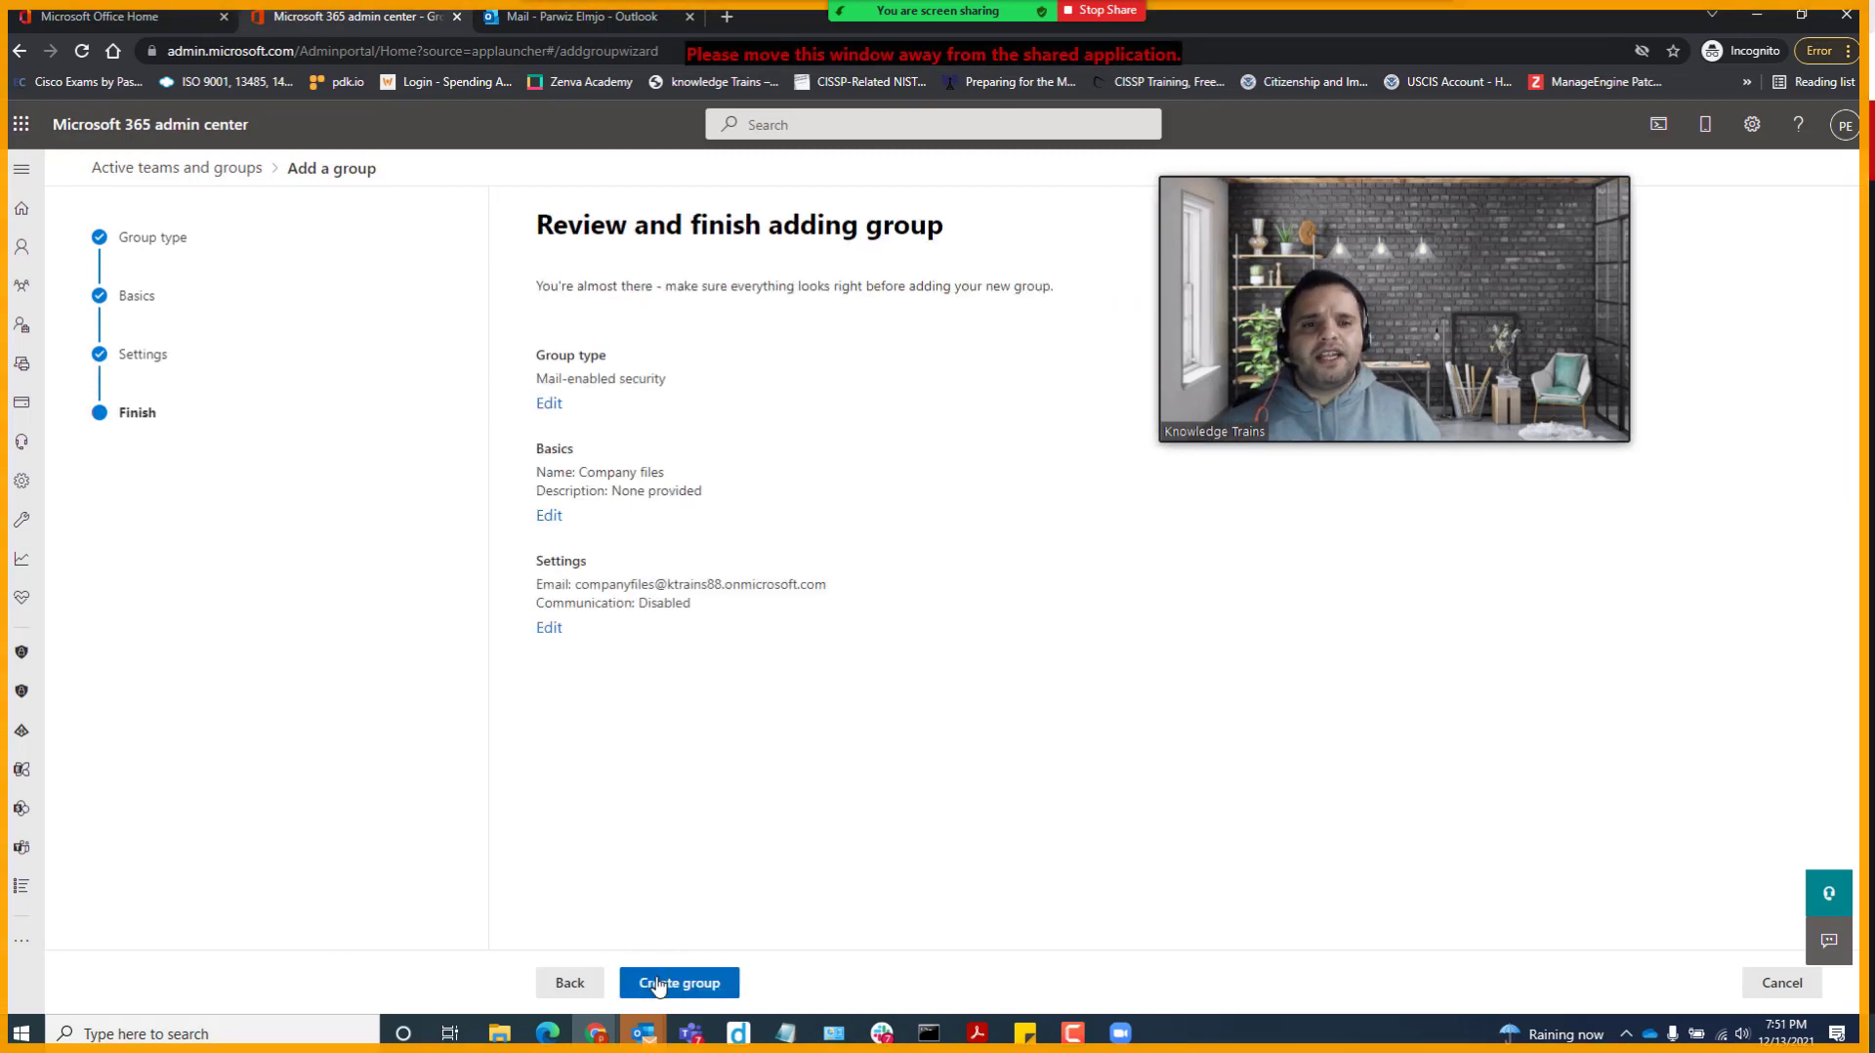
pyautogui.click(659, 984)
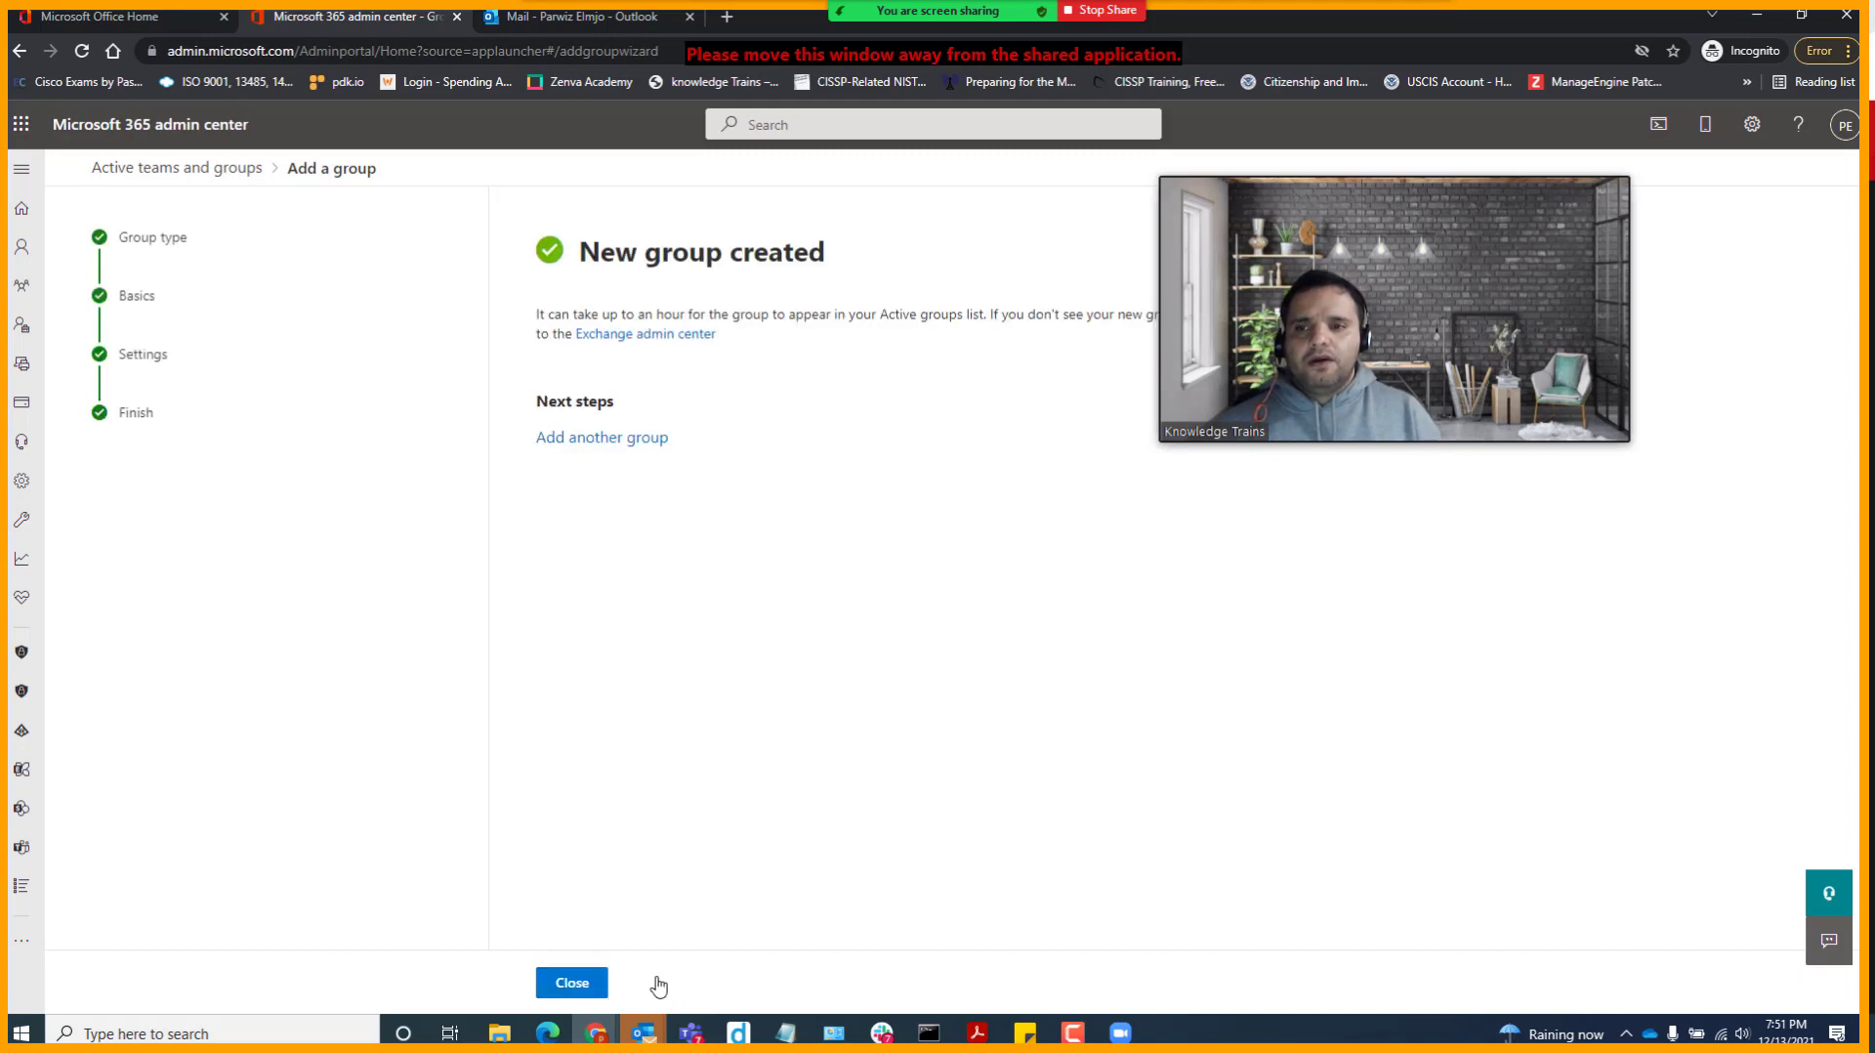
pyautogui.click(571, 992)
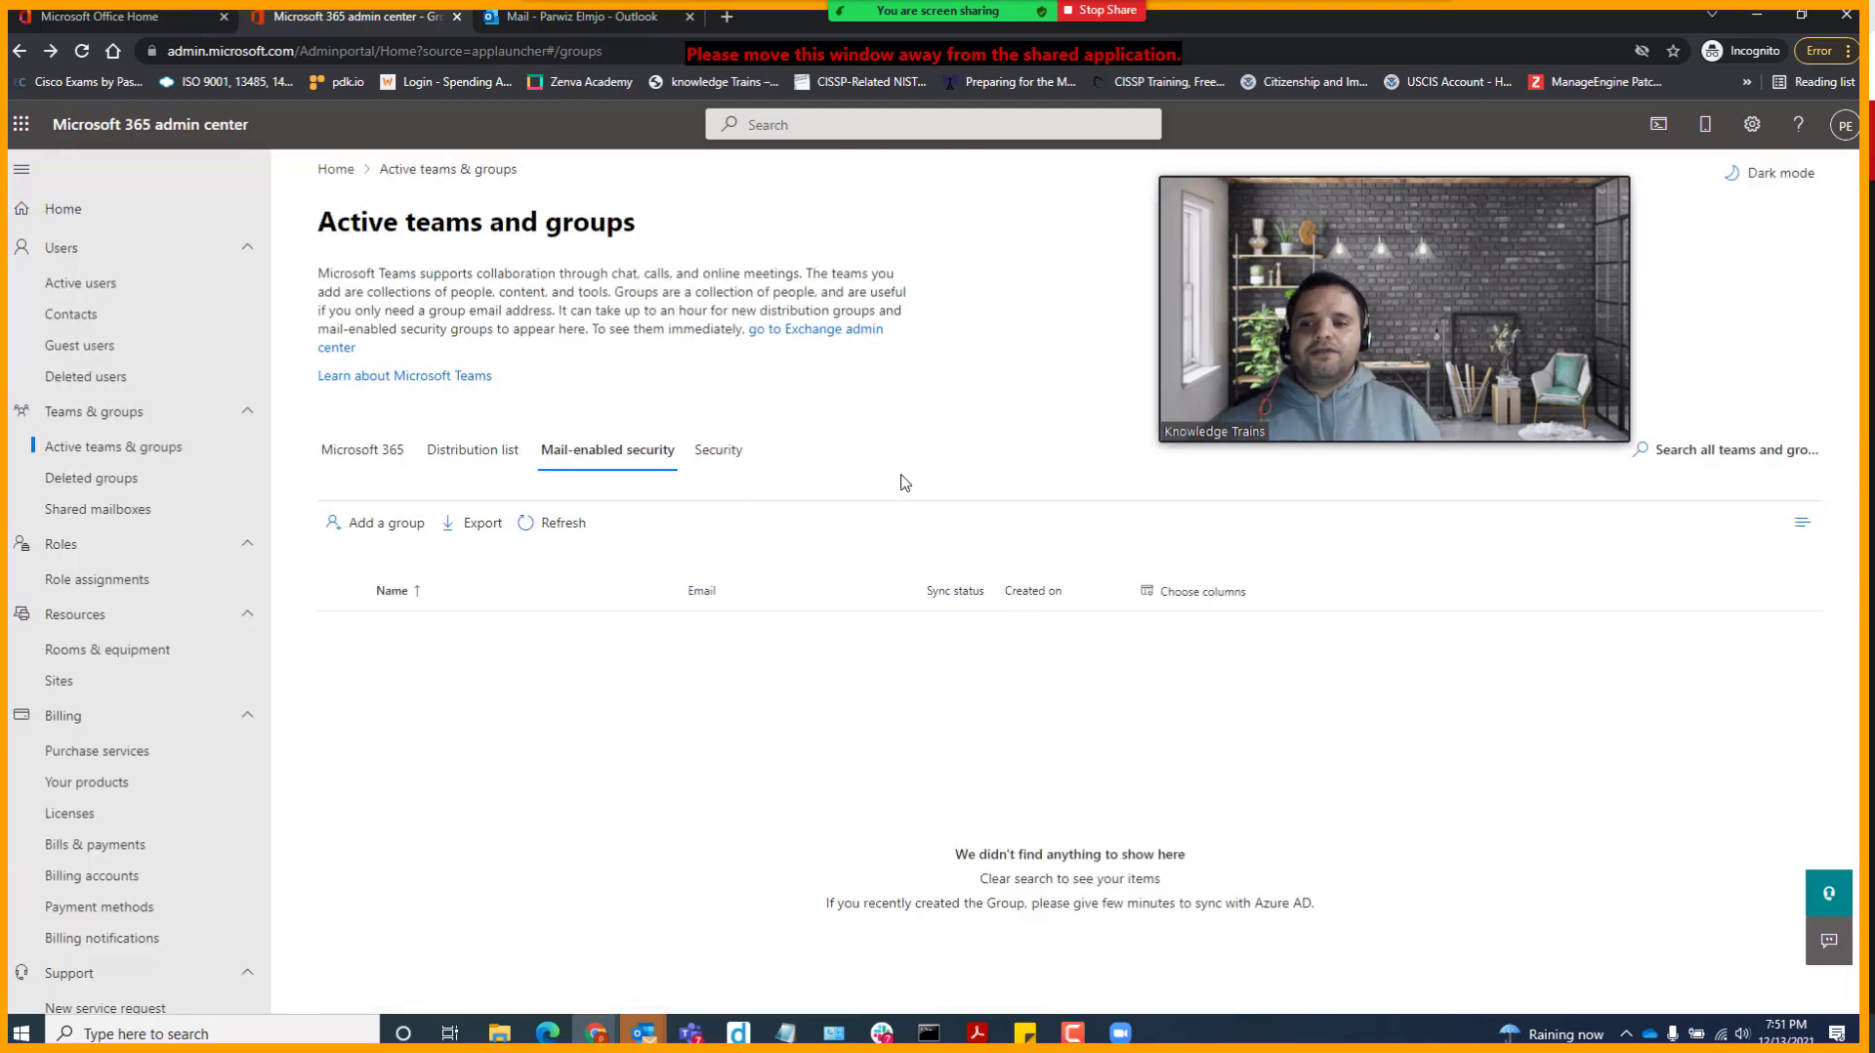
pyautogui.click(543, 527)
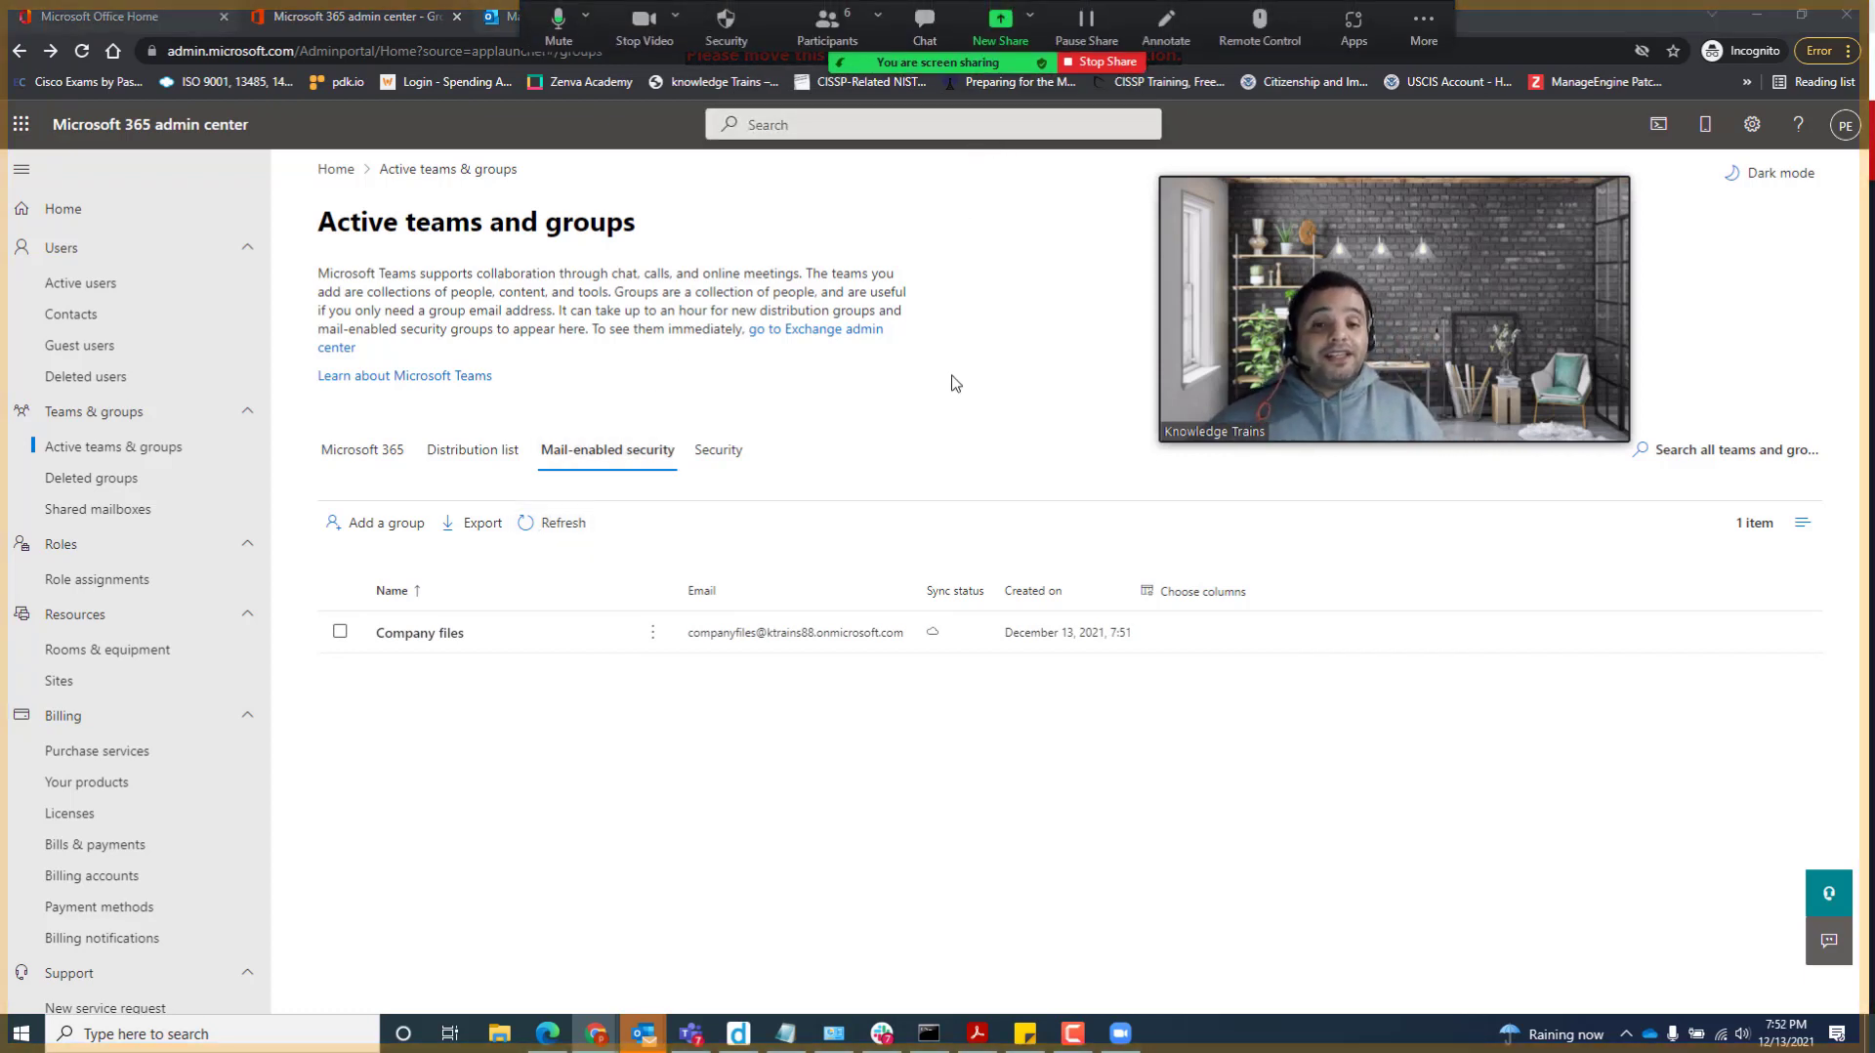
# Step: Start another group of the Security type and name it Onedriveaccess, leaving the description empty
pyautogui.click(344, 531)
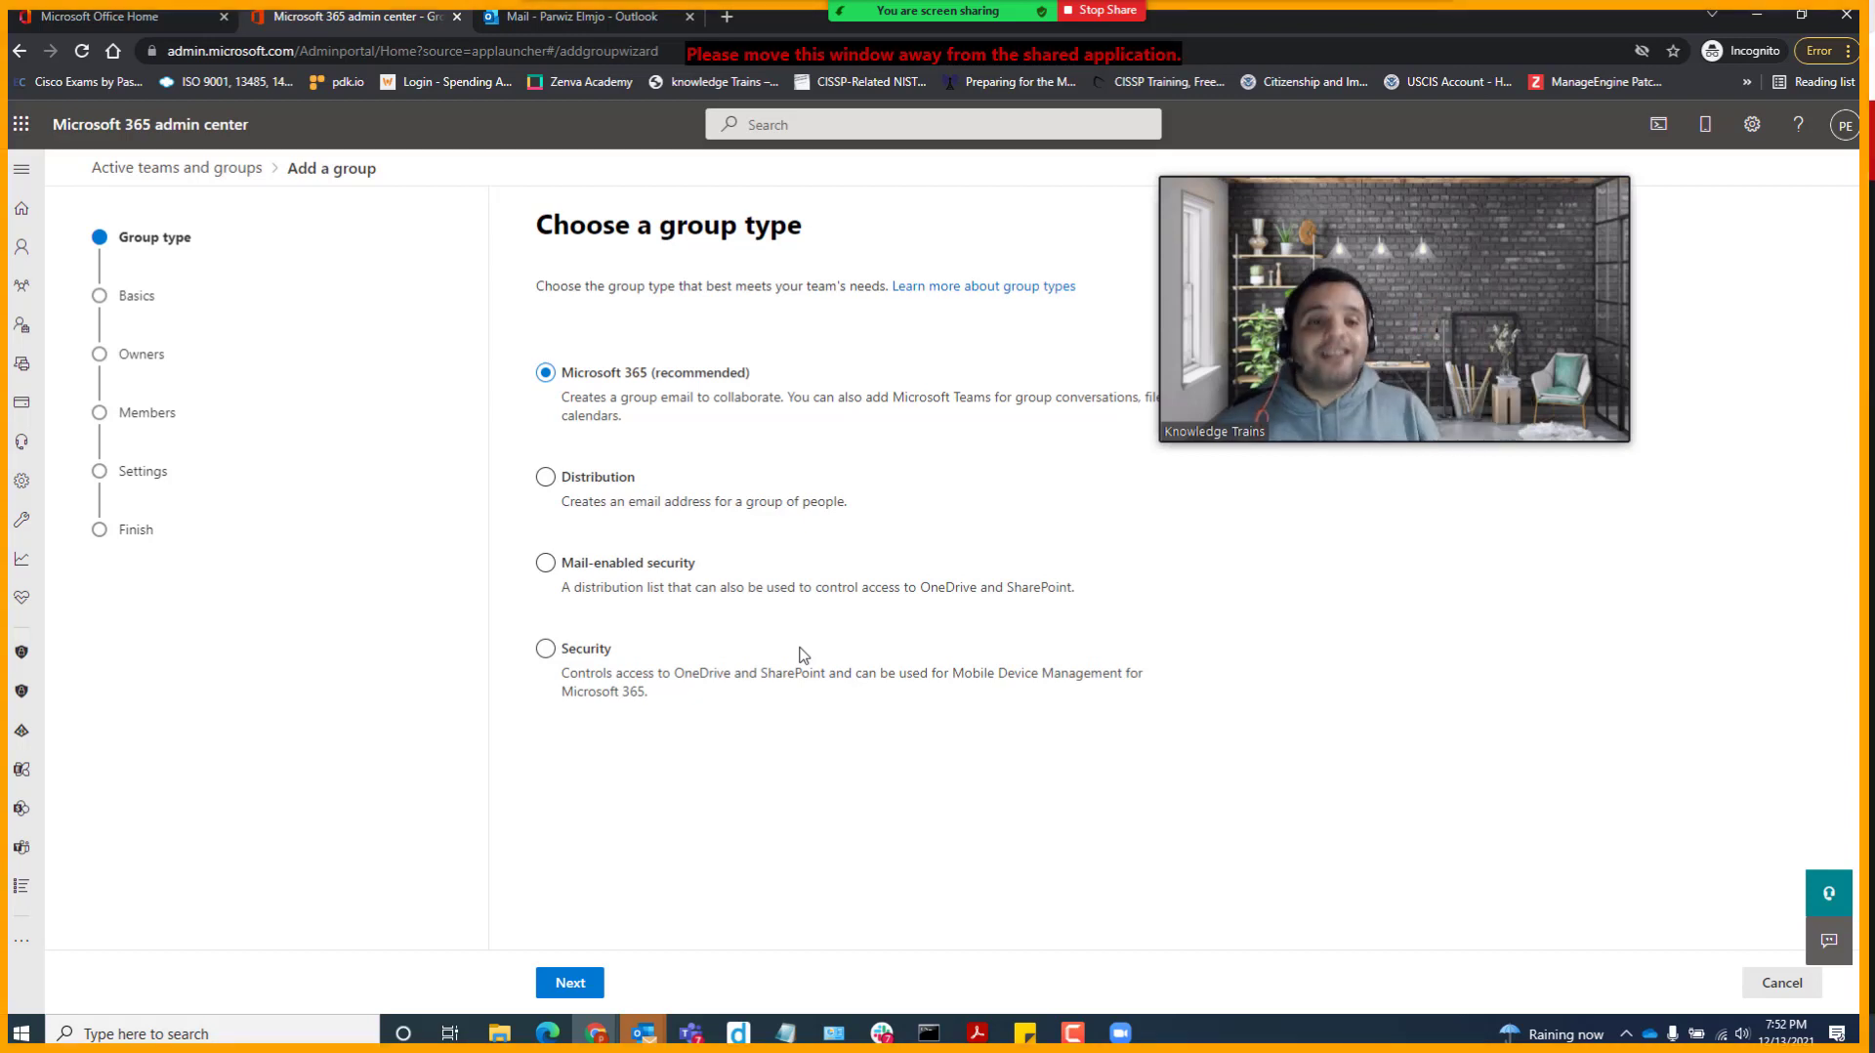
pyautogui.click(577, 650)
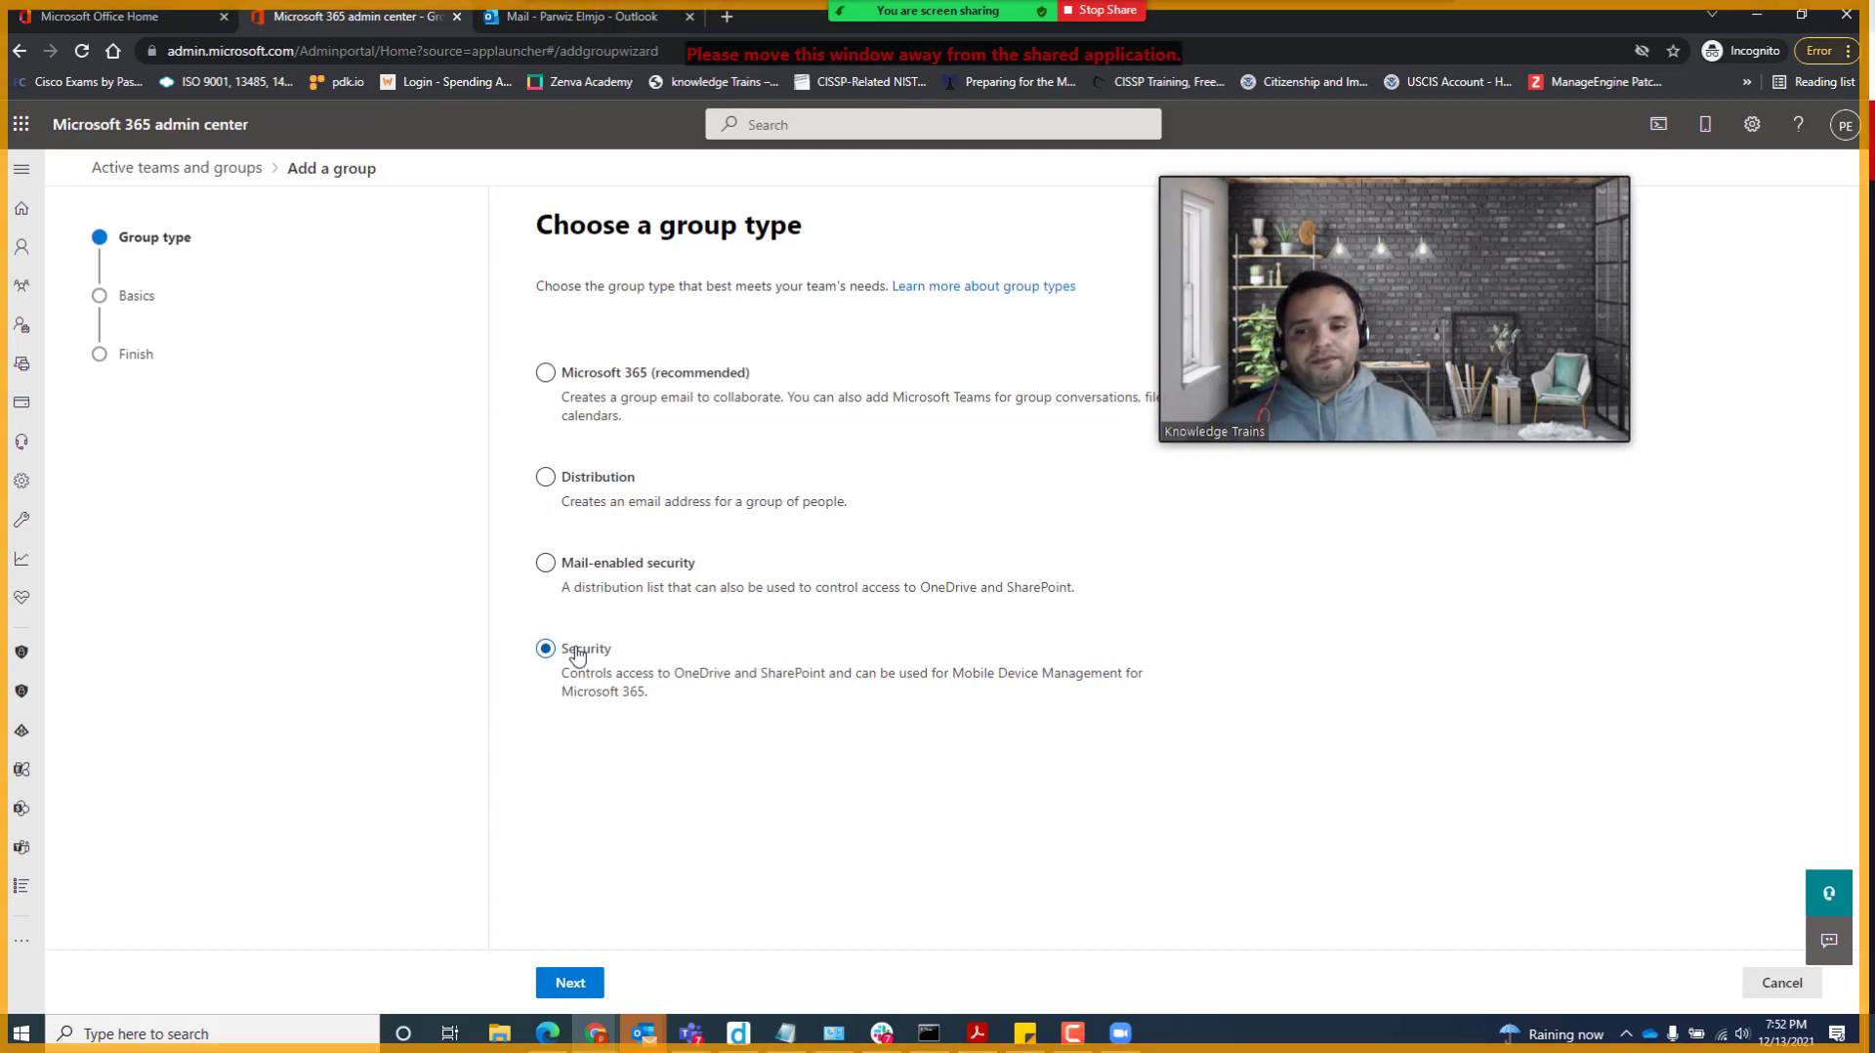
pyautogui.click(567, 982)
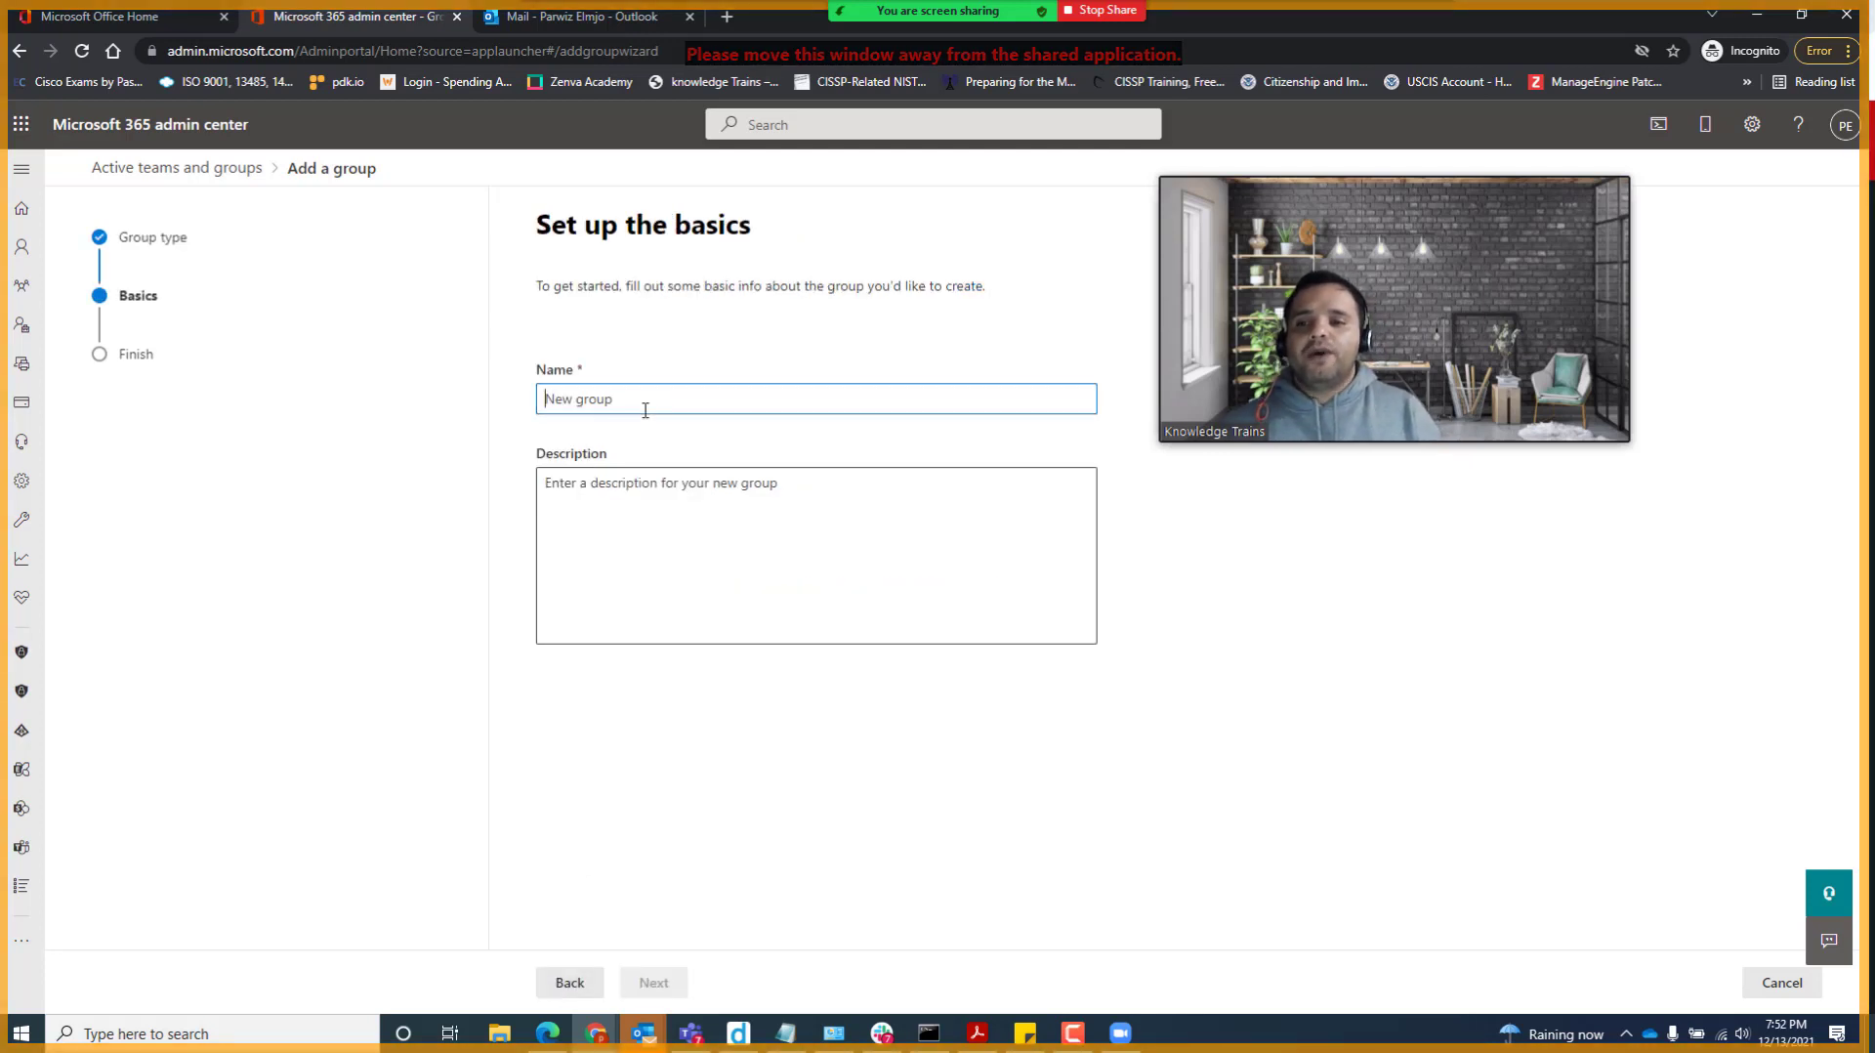
pyautogui.write('One')
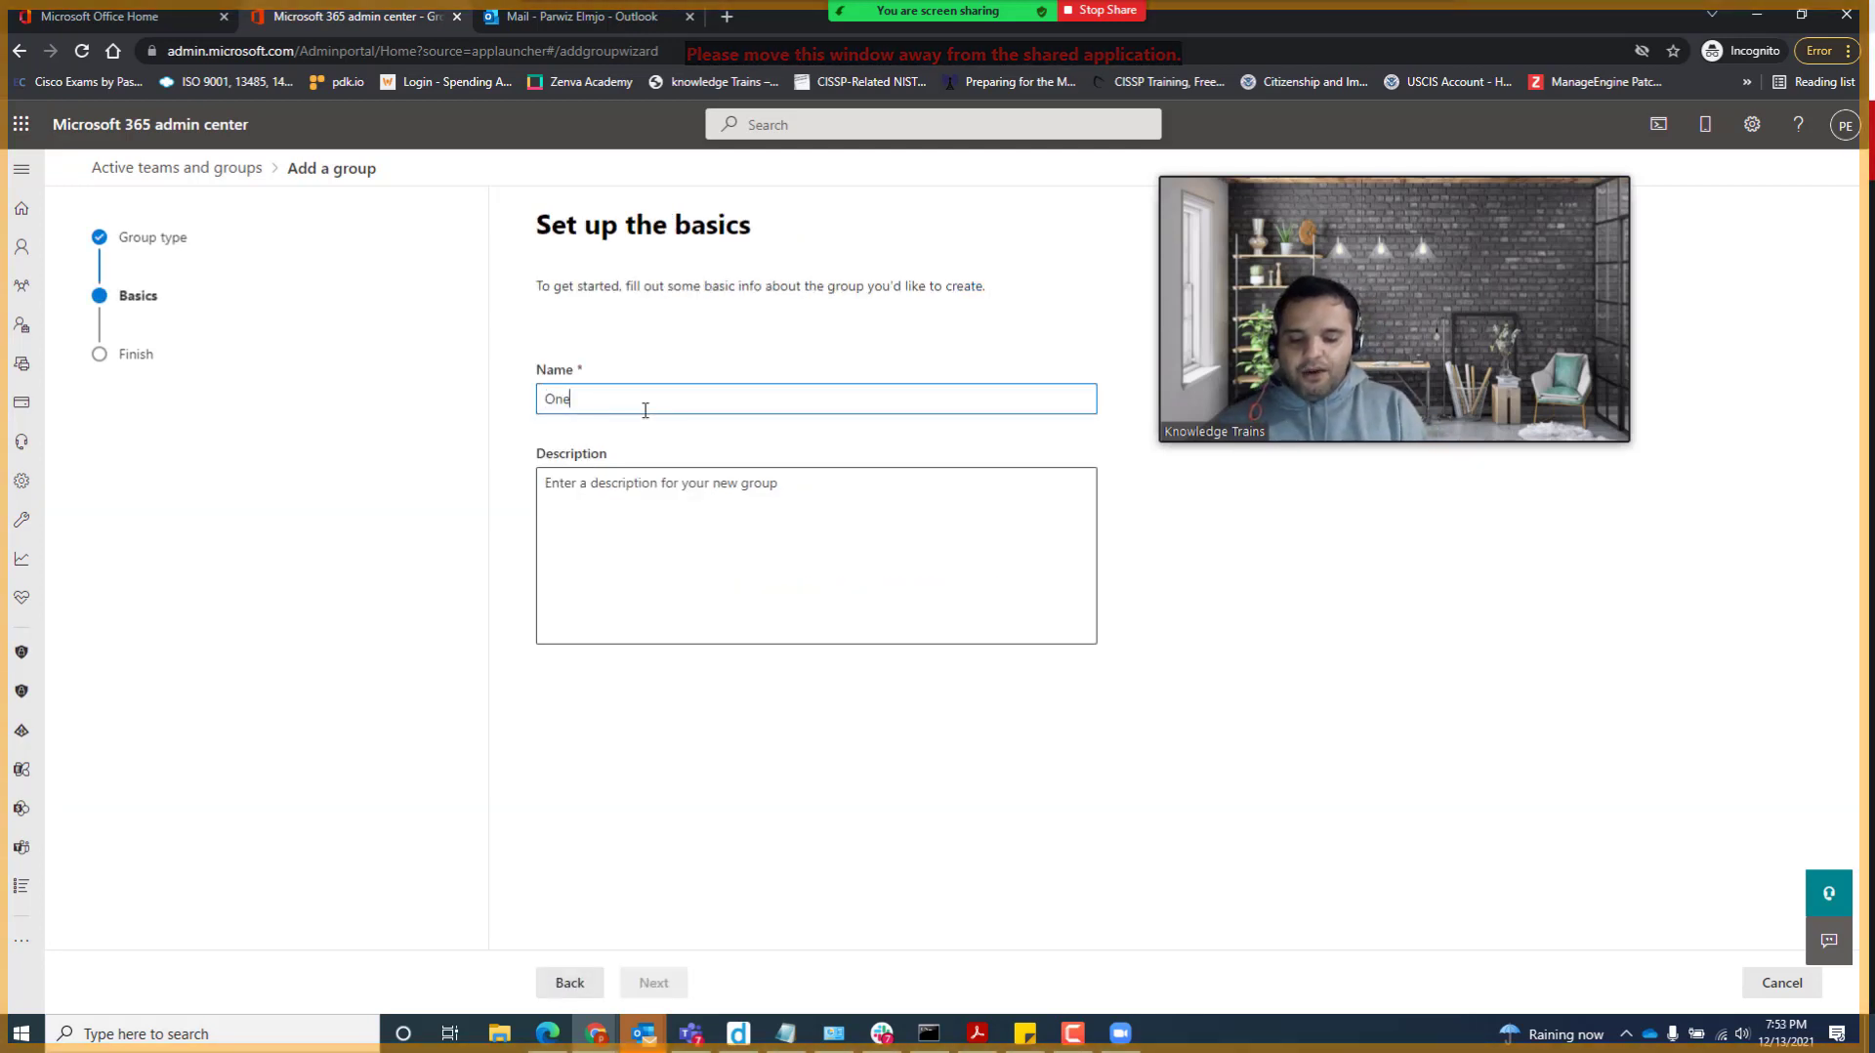
pyautogui.write('driveaccess')
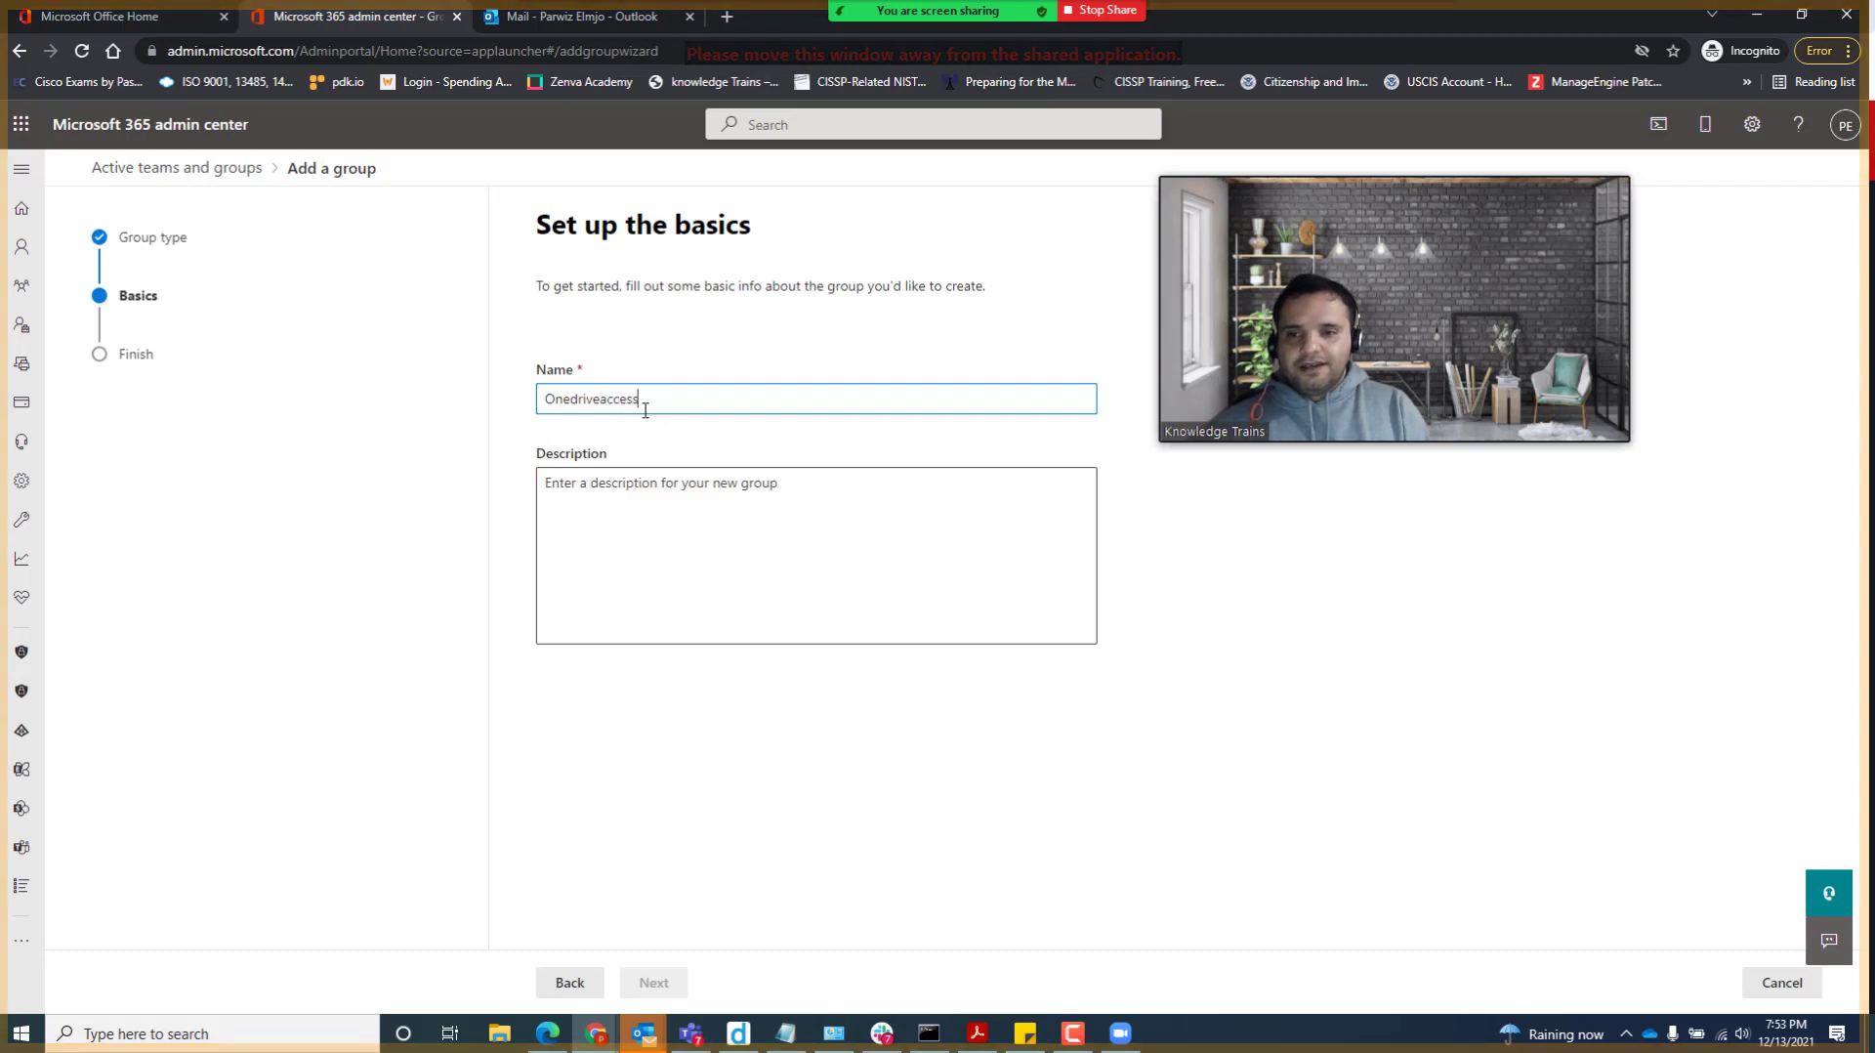
pyautogui.click(674, 984)
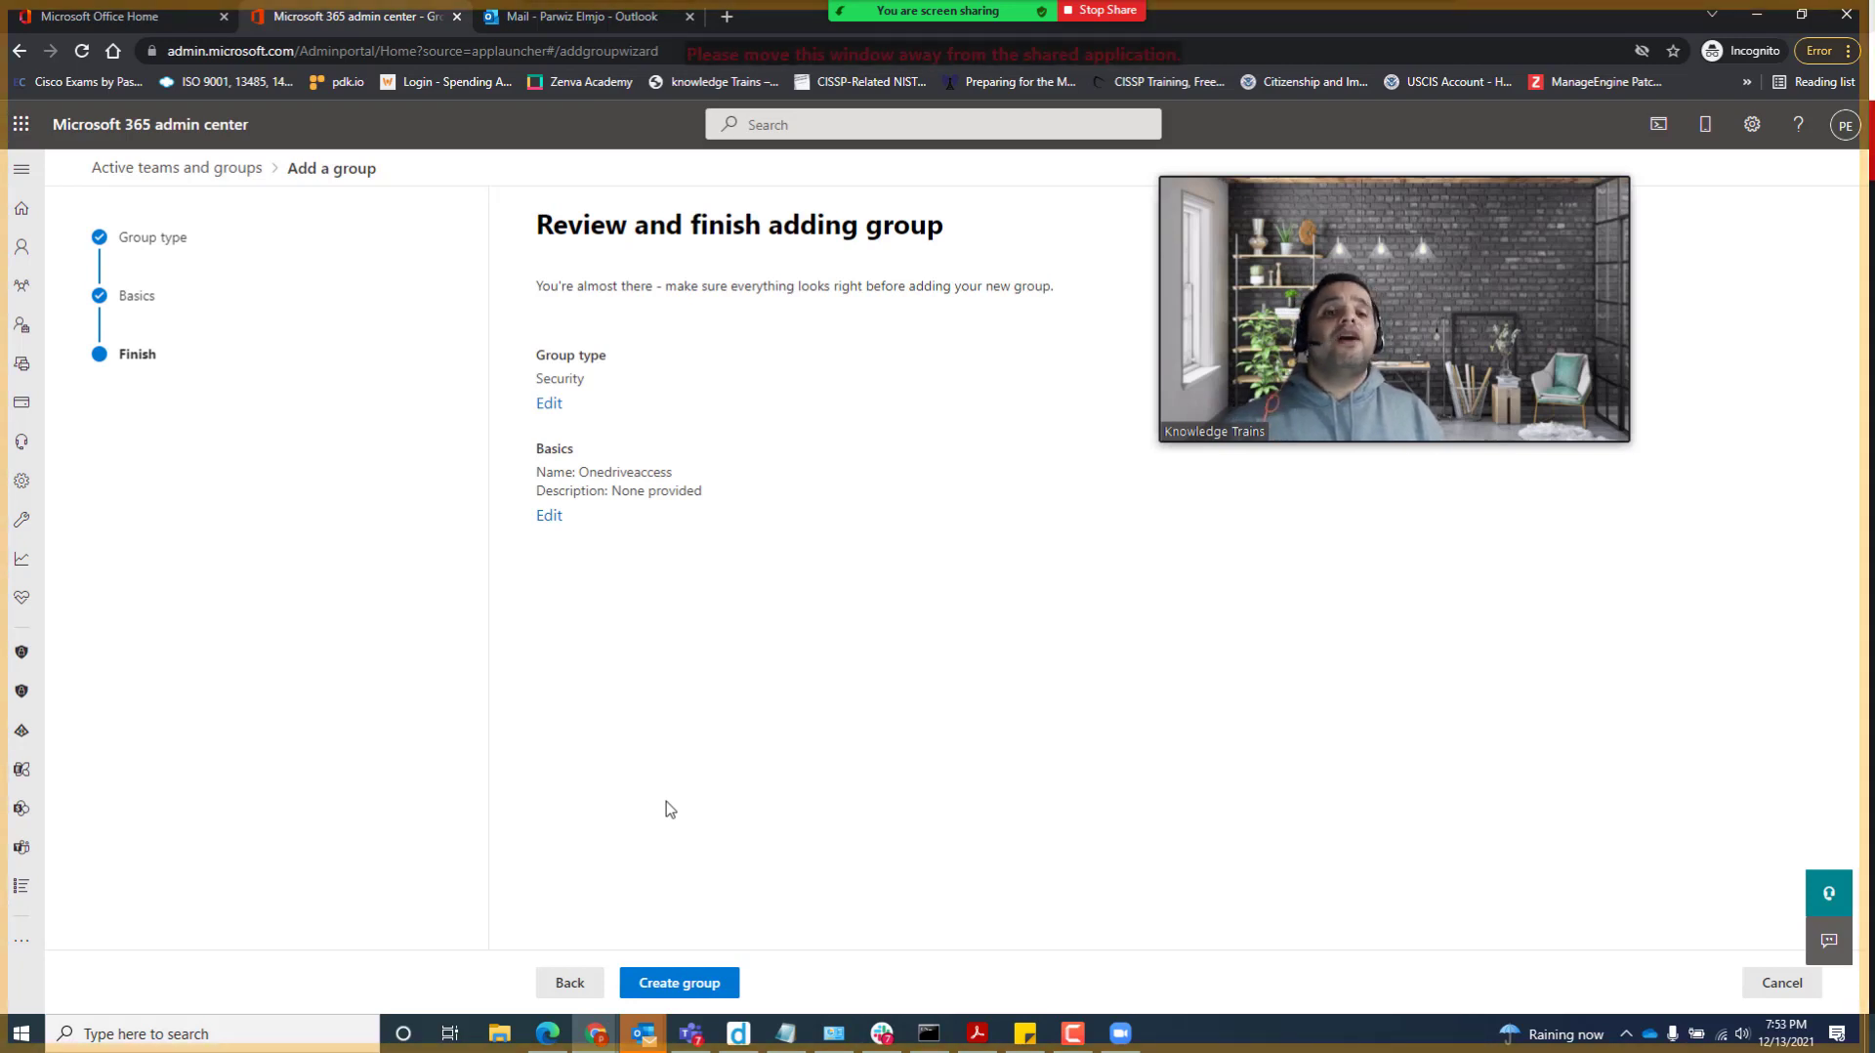
# Step: Create the Onedriveaccess security group, close the wizard and refresh the list of security groups
pyautogui.click(687, 981)
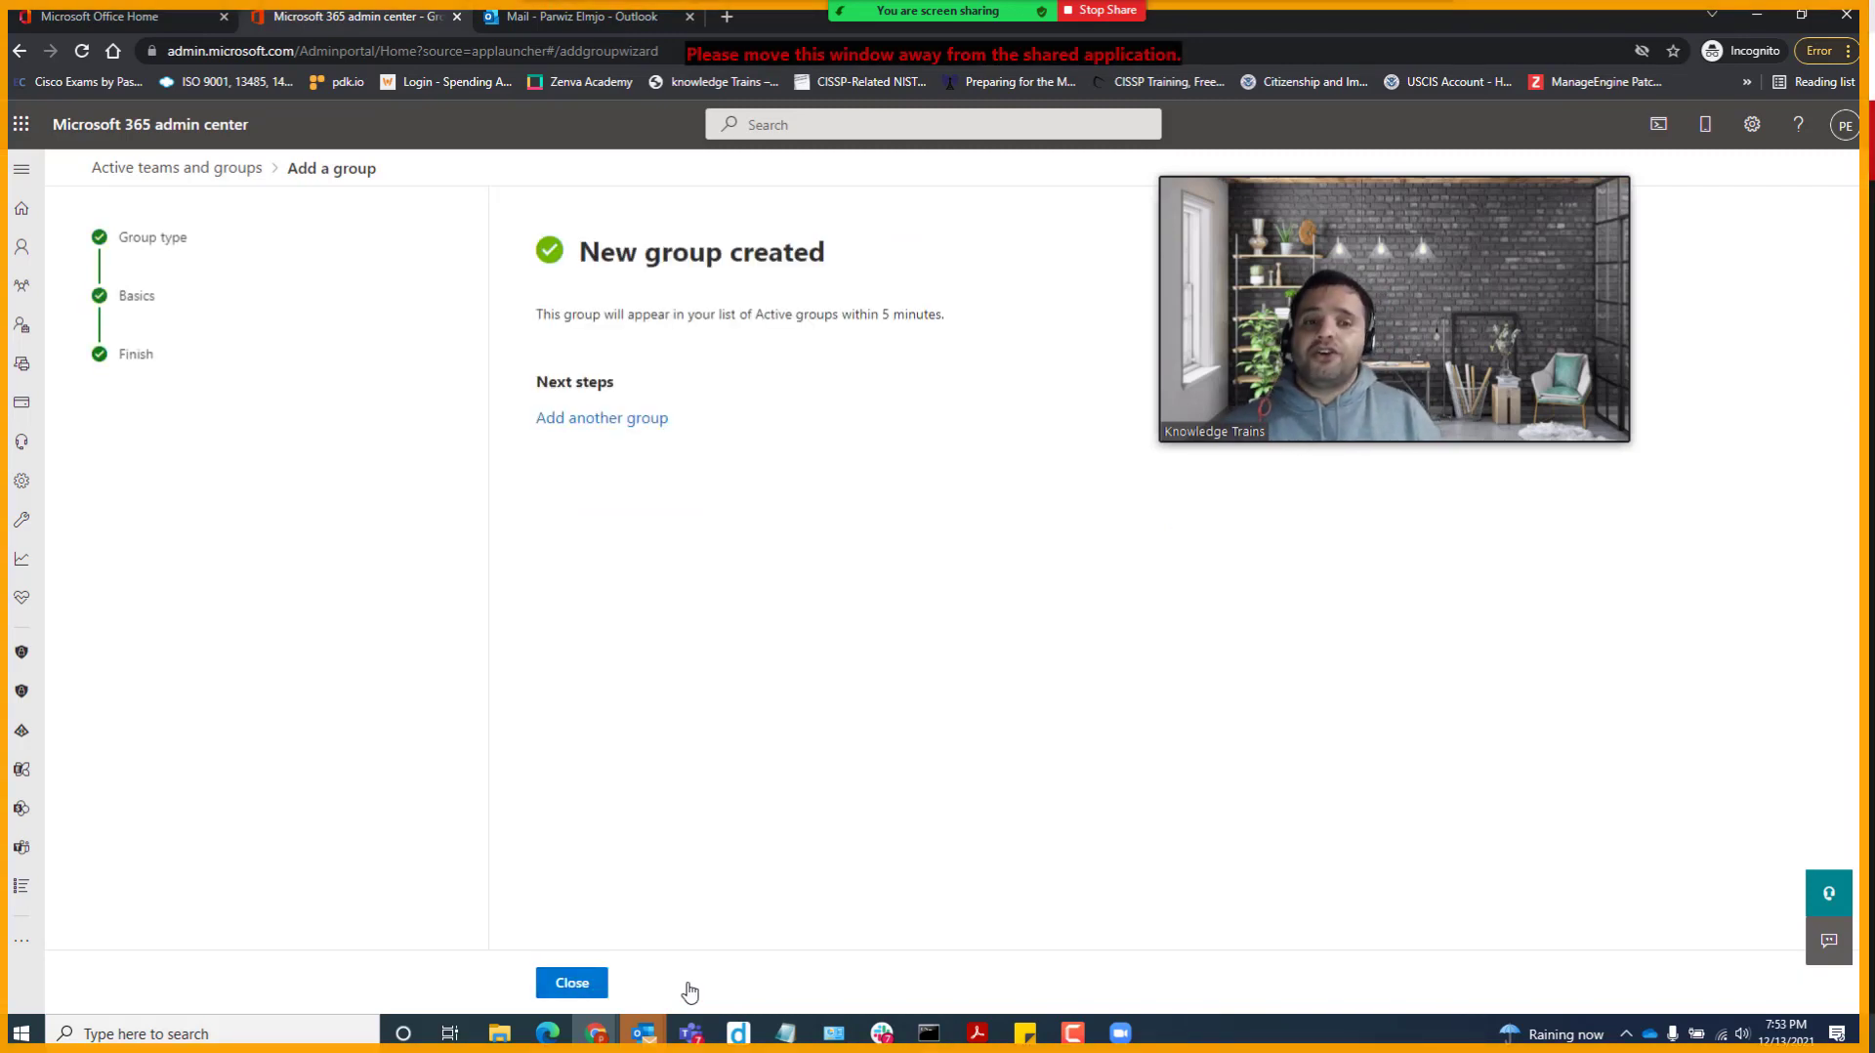
pyautogui.click(595, 987)
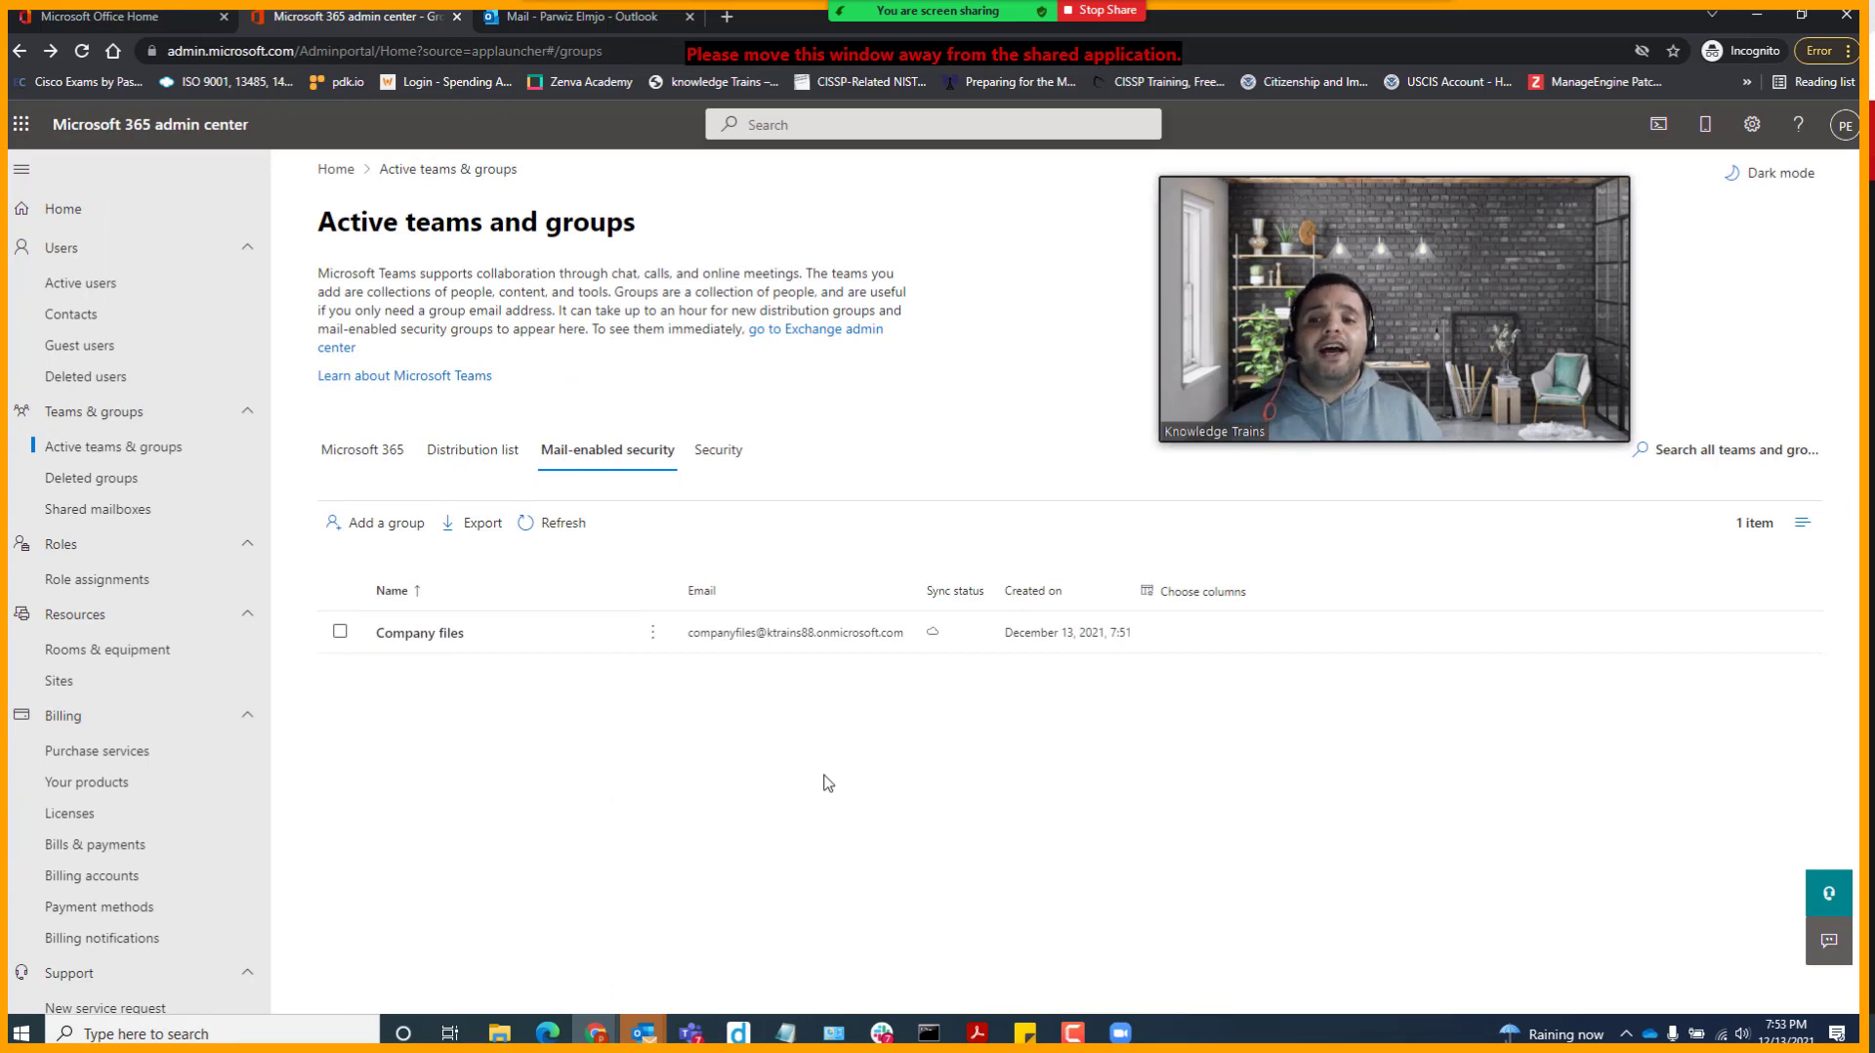
pyautogui.click(716, 455)
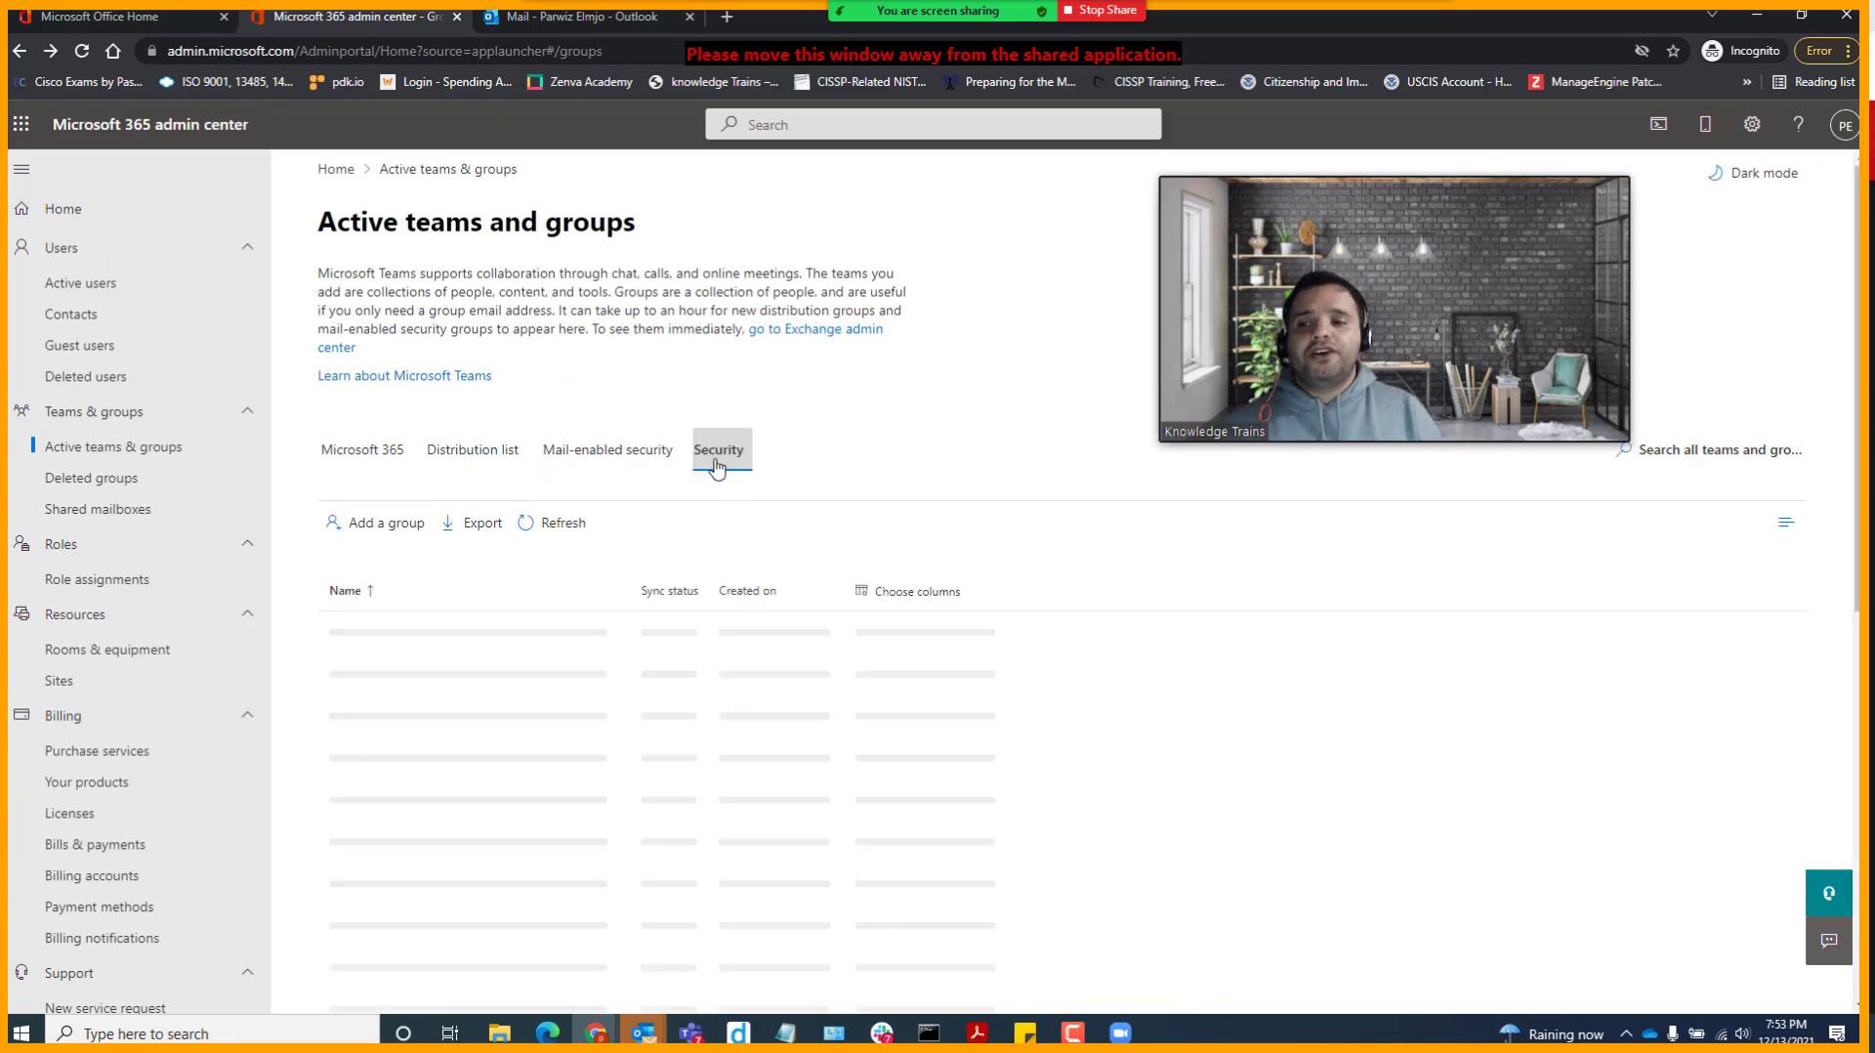
pyautogui.click(546, 526)
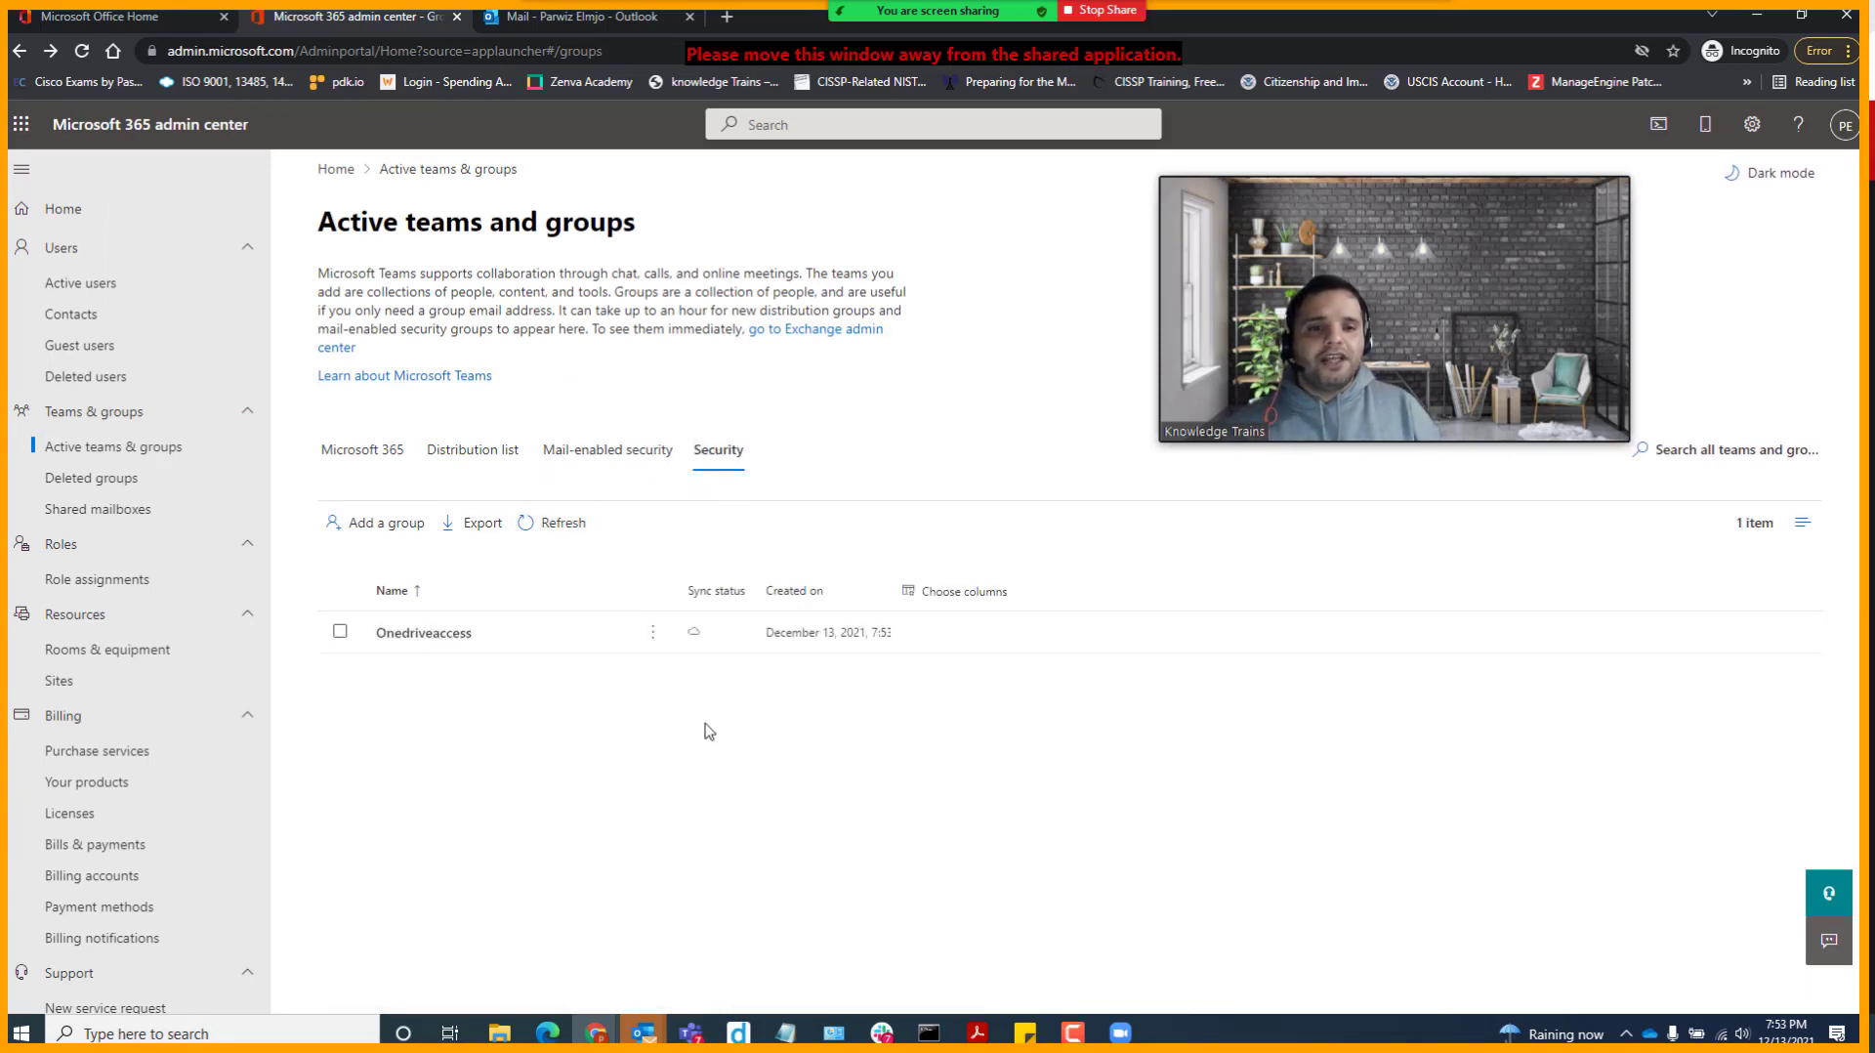